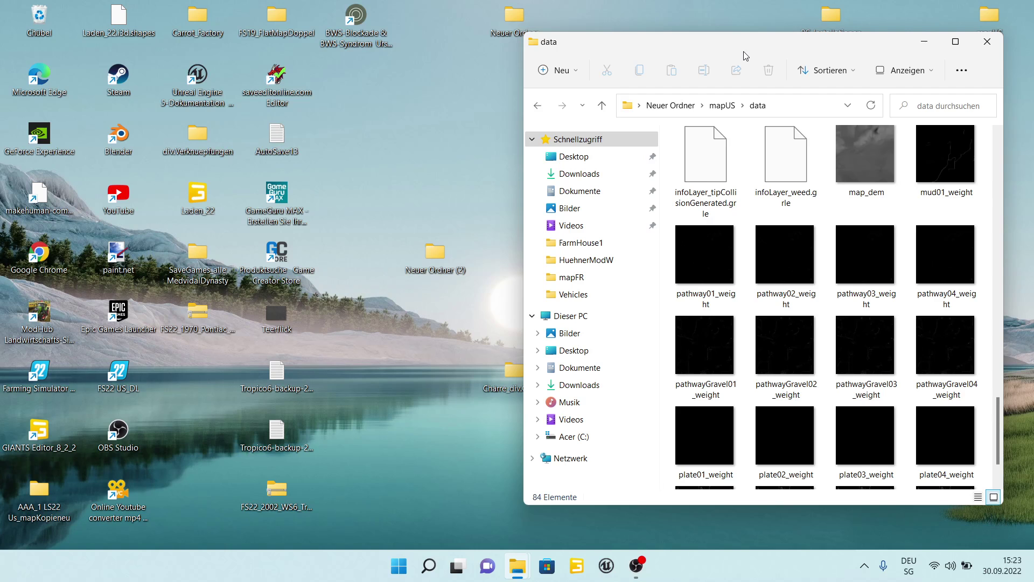
Step: Open the desktop mapFR folder beside the mapUS data window and go into its inner mapFR data folder
{"action": "left_click_drag", "start_coordinate": [780, 51], "coordinate": [781, 120]}
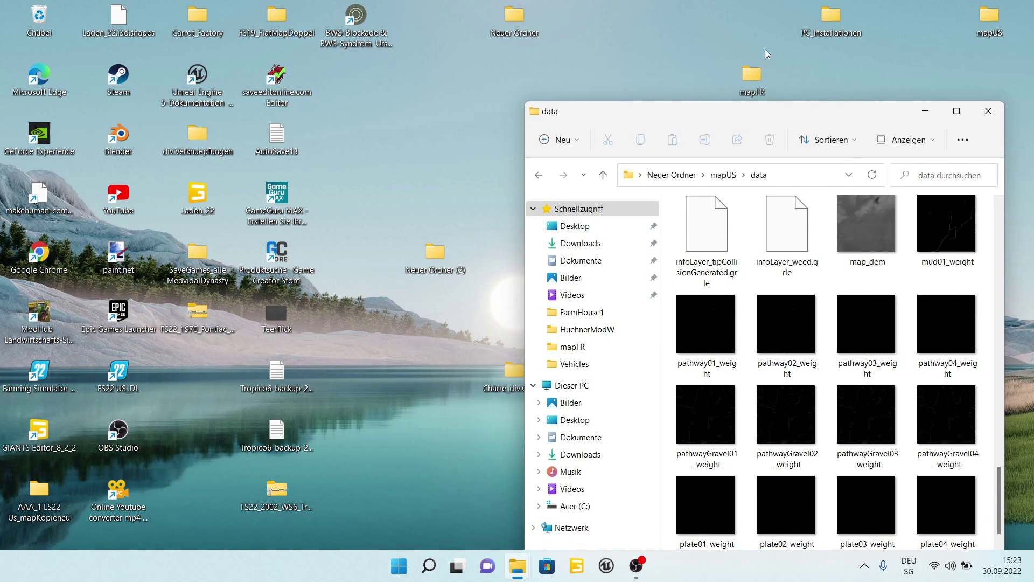
{"action": "double_click", "coordinate": [752, 76]}
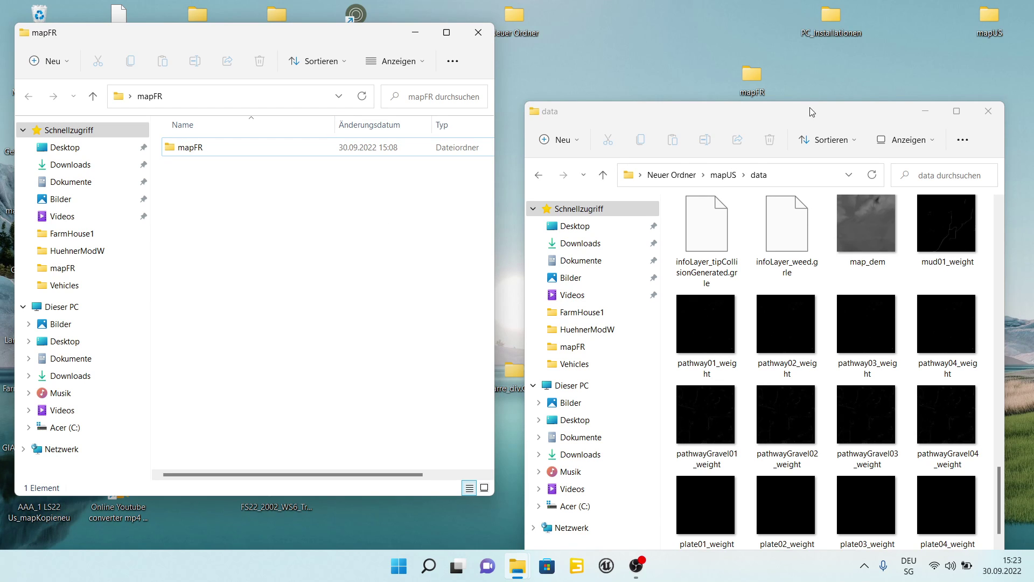
{"action": "left_click_drag", "start_coordinate": [813, 106], "coordinate": [806, 47]}
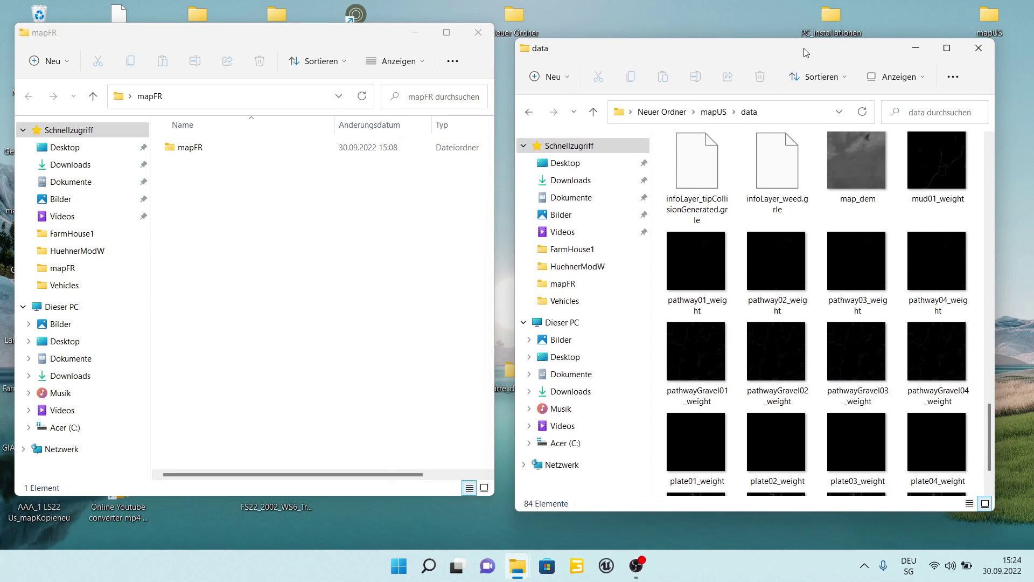
{"action": "left_click", "coordinate": [151, 98]}
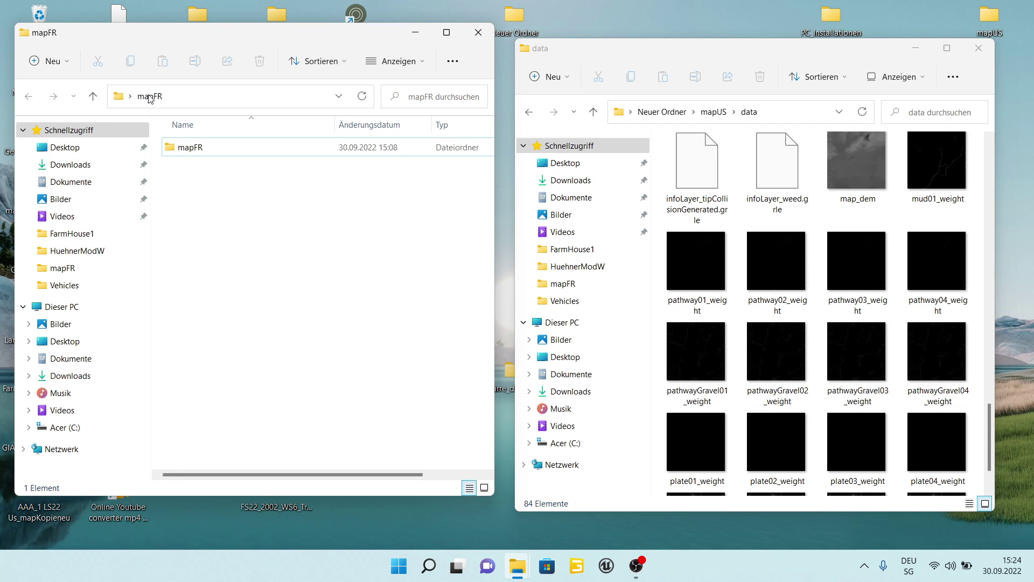
{"action": "double_click", "coordinate": [210, 153]}
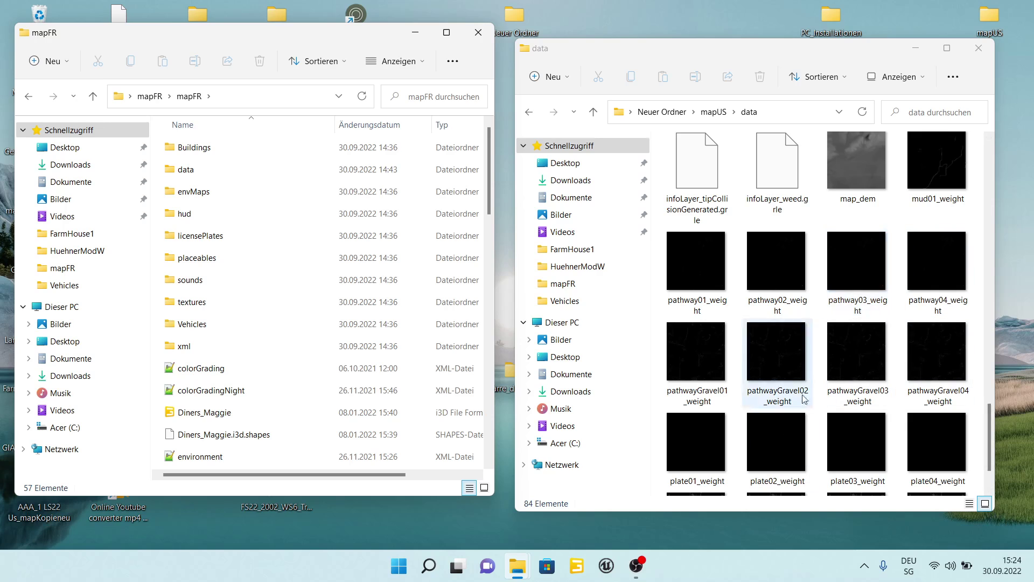
{"action": "double_click", "coordinate": [264, 160]}
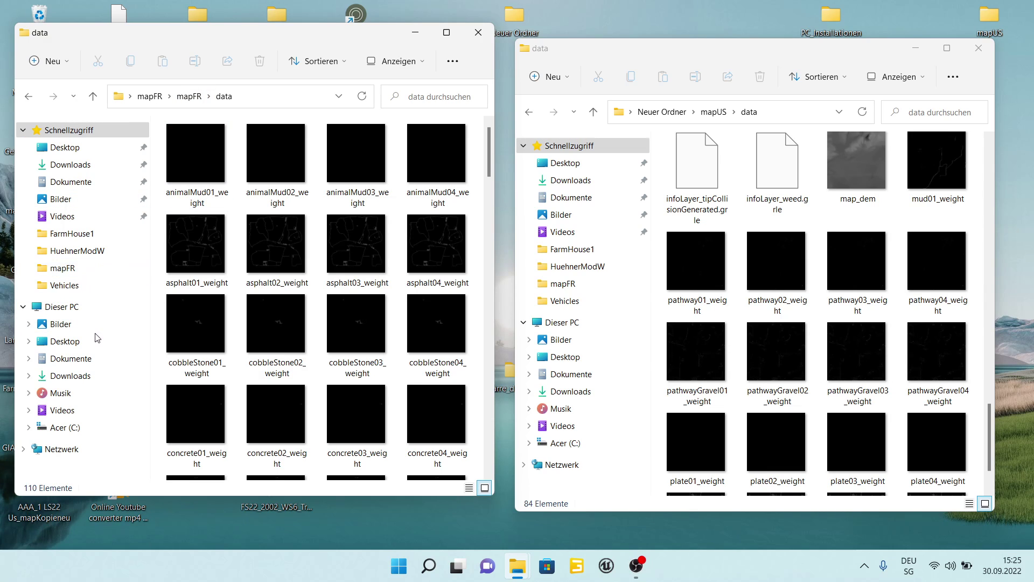
Step: Browse drive C: to the Farming Simulator 2022 installation under Programme (x86) and open data > maps > mapAlpine > data
{"action": "left_click", "coordinate": [88, 429]}
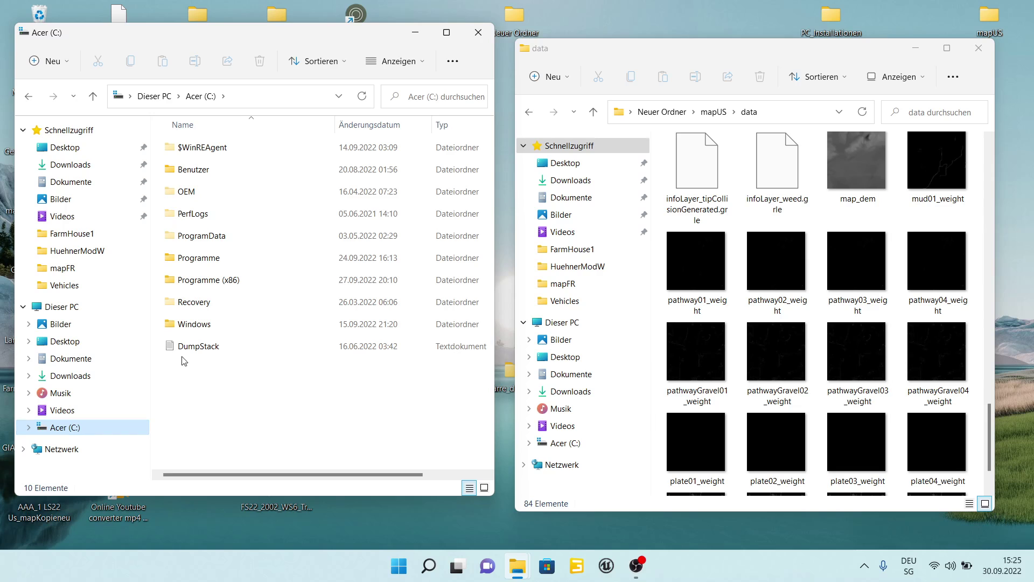
{"action": "double_click", "coordinate": [260, 286]}
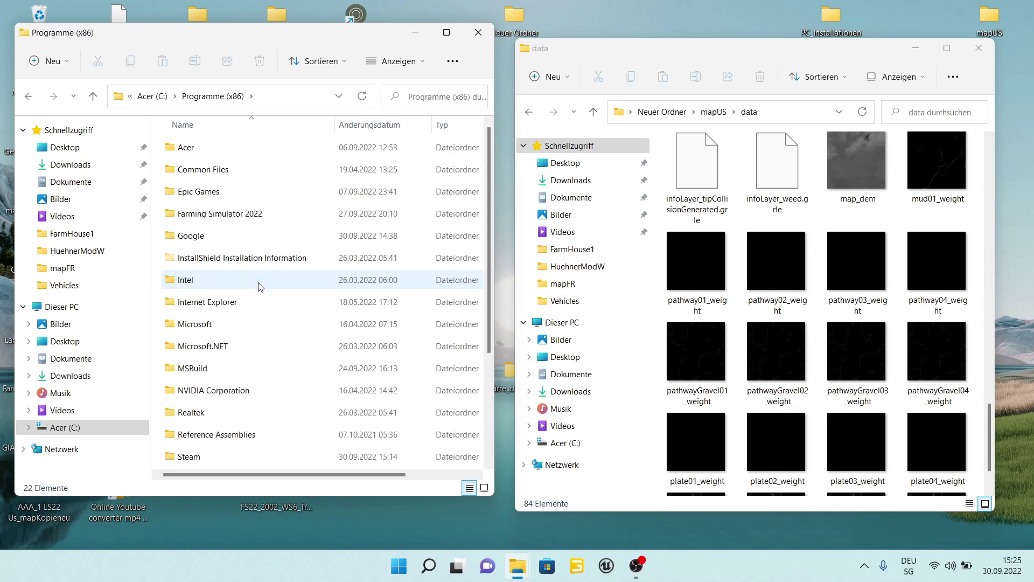
{"action": "double_click", "coordinate": [266, 212]}
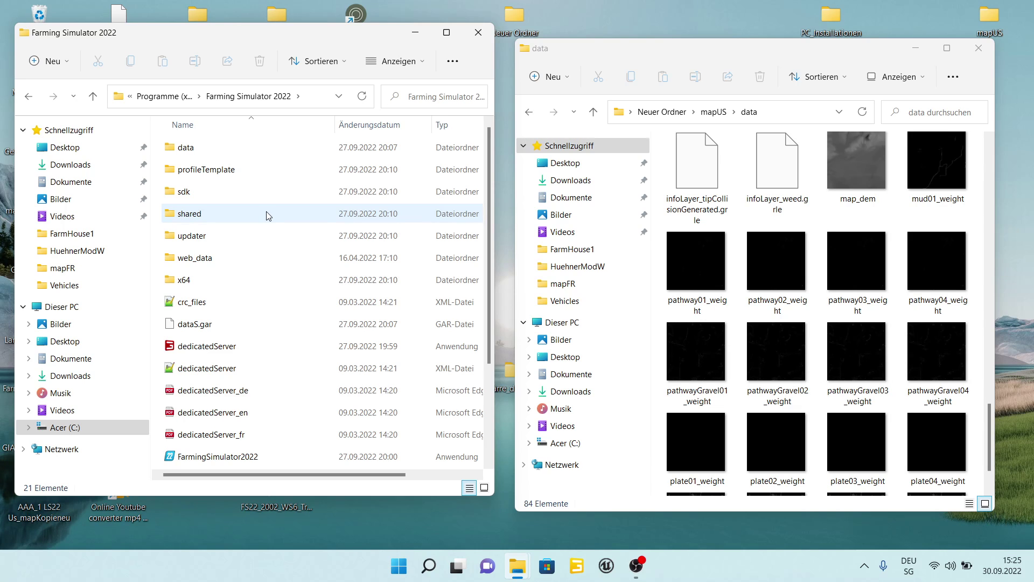
{"action": "double_click", "coordinate": [258, 154]}
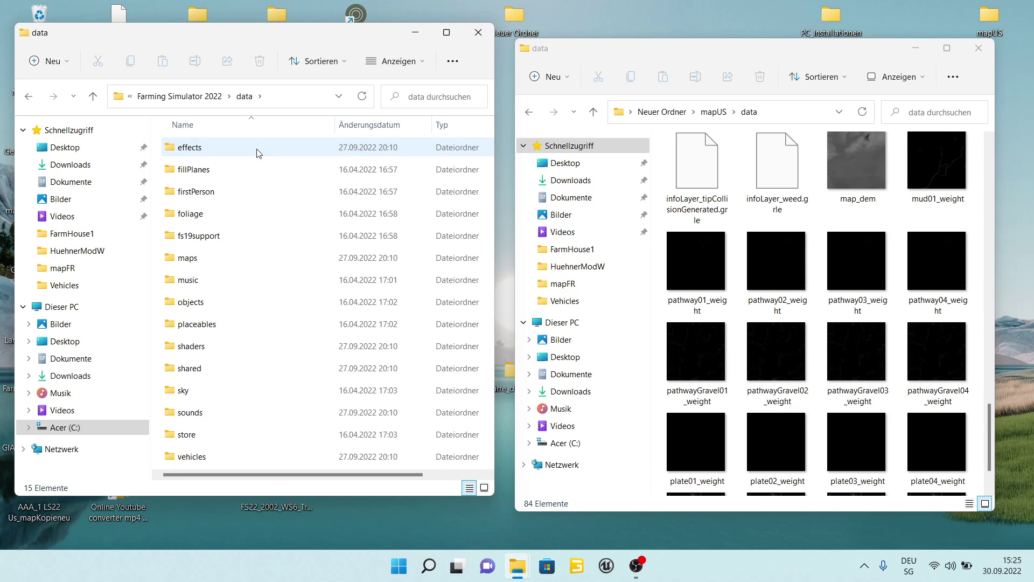
{"action": "double_click", "coordinate": [252, 257]}
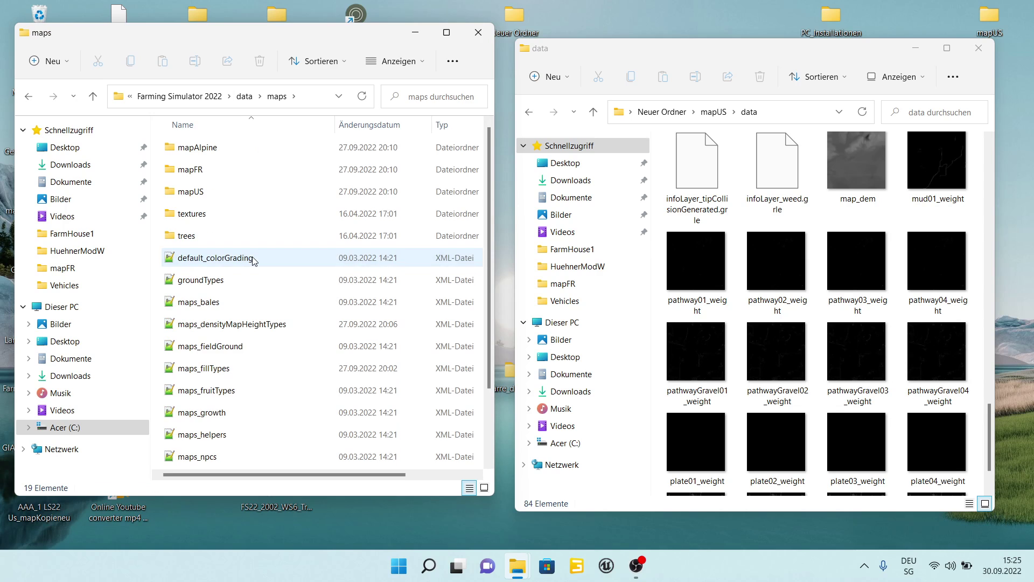
{"action": "double_click", "coordinate": [240, 154]}
{"action": "double_click", "coordinate": [241, 154]}
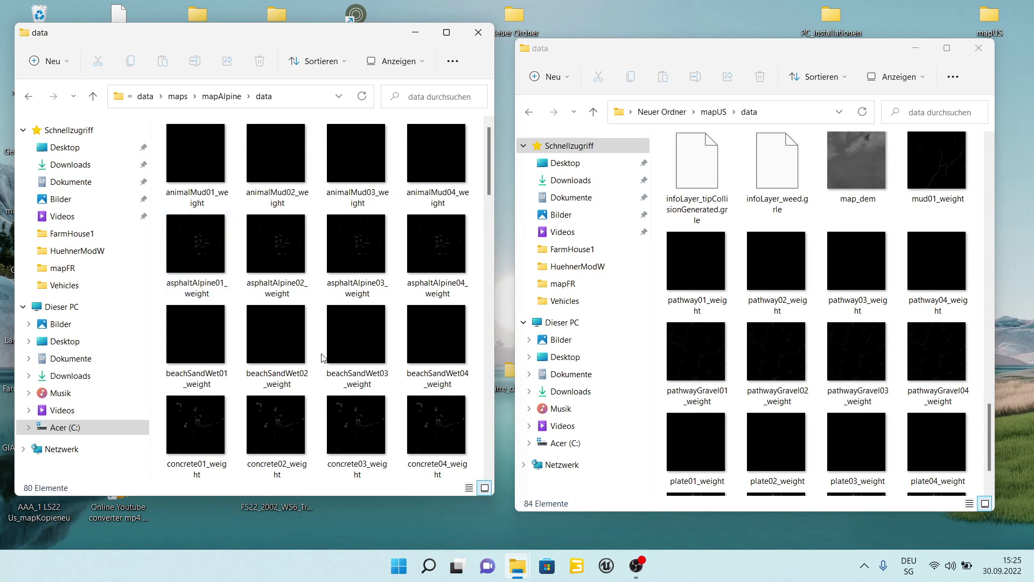
Step: Look through the weight, infoLayer and map_dem files in the mapAlpine data folder, then close its window
{"action": "scroll", "coordinate": [324, 358], "scroll_direction": "down", "scroll_amount": 5}
{"action": "scroll", "coordinate": [323, 358], "scroll_direction": "down", "scroll_amount": 6}
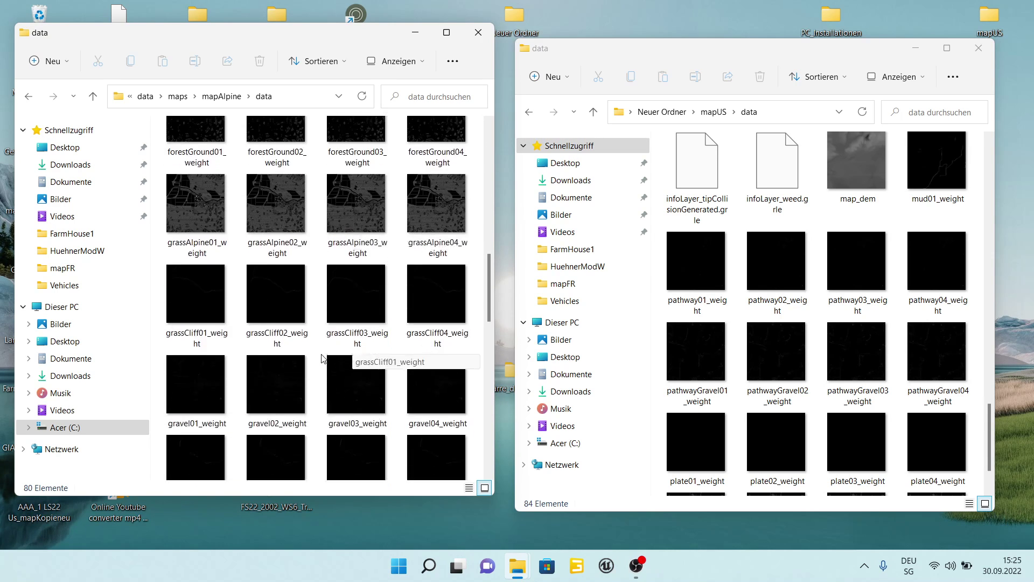
{"action": "scroll", "coordinate": [338, 393], "scroll_direction": "down", "scroll_amount": 3}
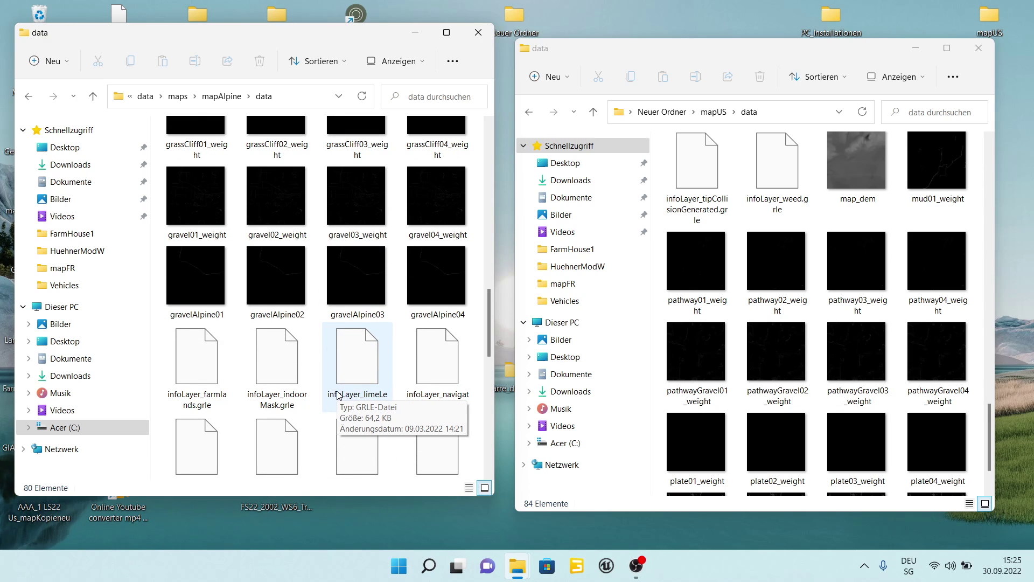
{"action": "scroll", "coordinate": [338, 395], "scroll_direction": "down", "scroll_amount": 10}
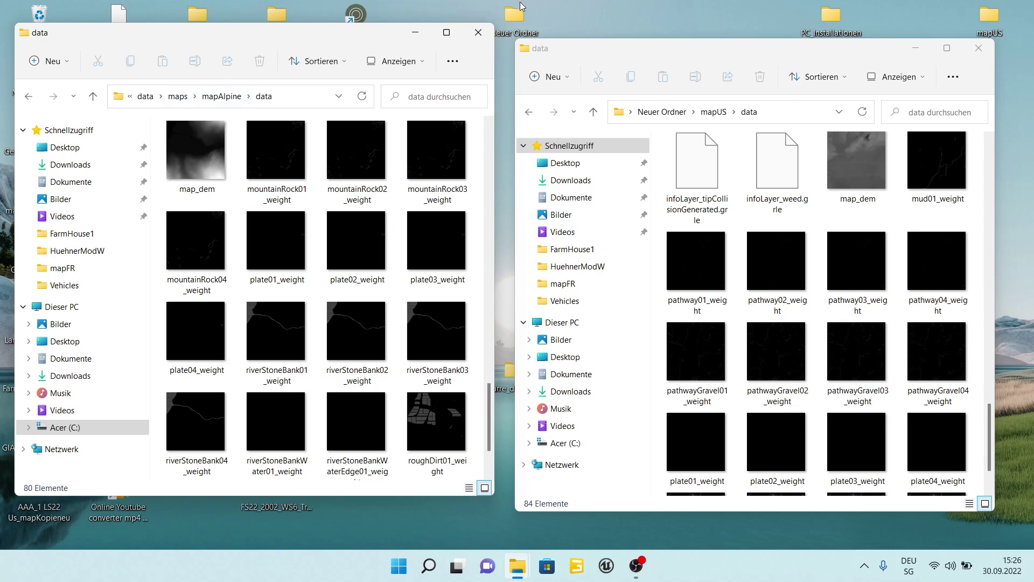
{"action": "left_click", "coordinate": [479, 31]}
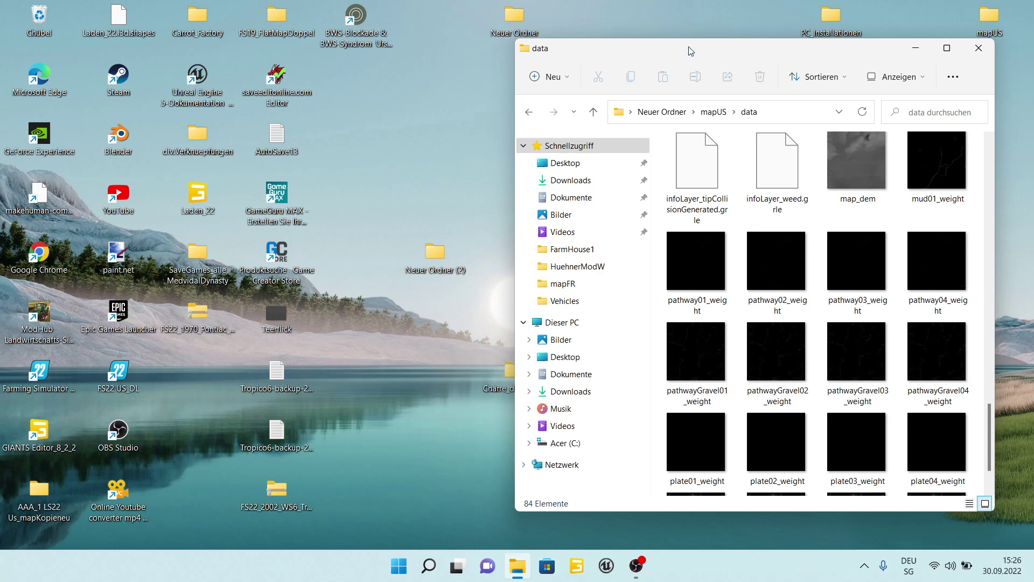
Step: Reopen the desktop mapFR folder and arrange its window side by side with the mapUS data window
{"action": "left_click_drag", "start_coordinate": [690, 49], "coordinate": [617, 135]}
{"action": "double_click", "coordinate": [750, 74]}
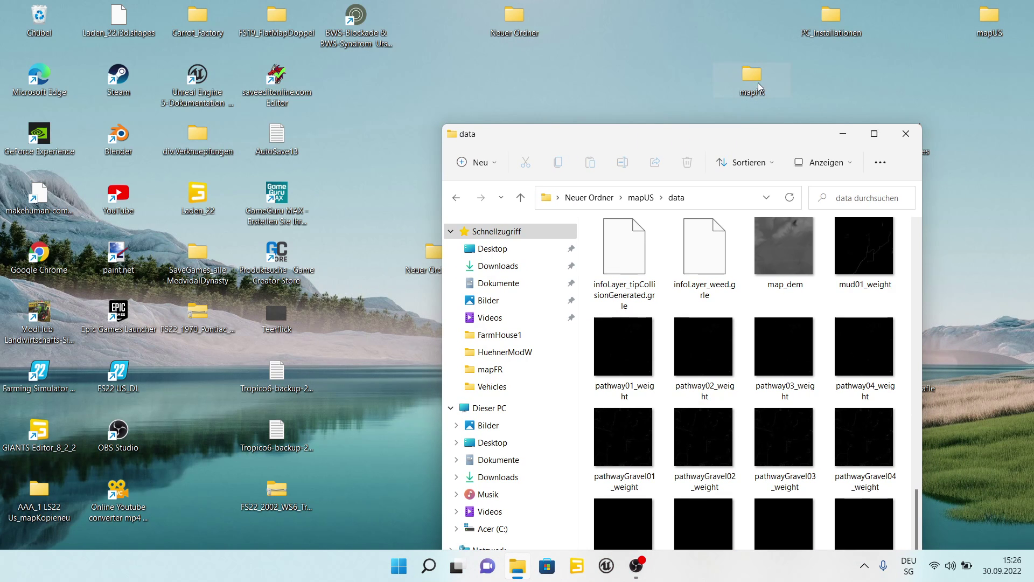
{"action": "left_click_drag", "start_coordinate": [754, 16], "coordinate": [329, 41]}
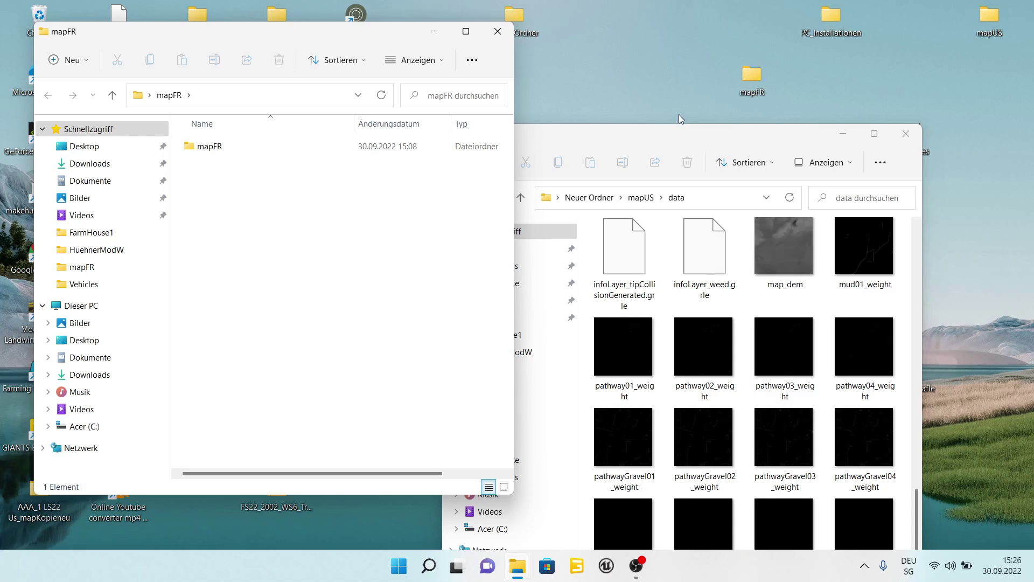
{"action": "left_click_drag", "start_coordinate": [706, 142], "coordinate": [786, 47]}
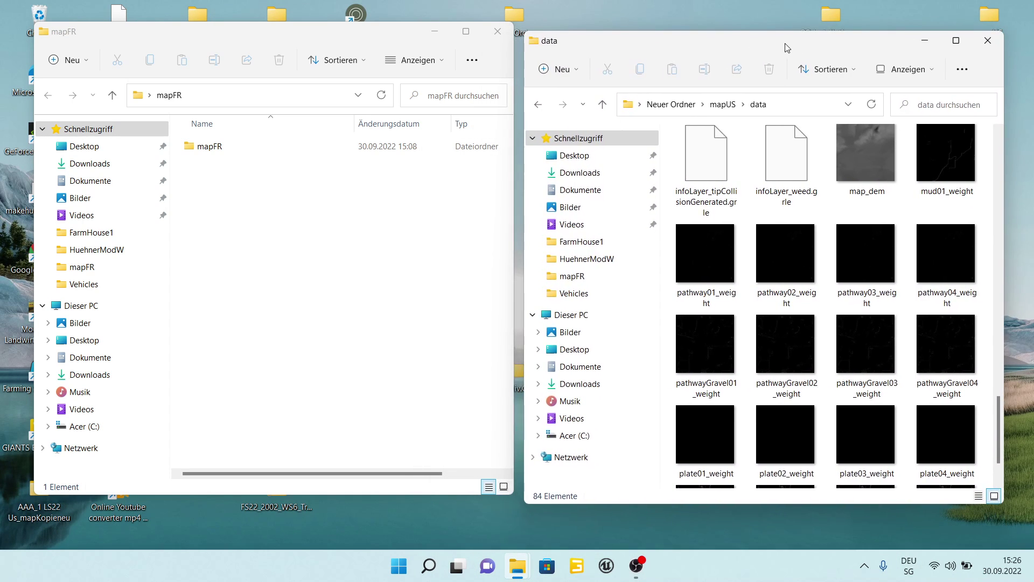
{"action": "mouse_move", "coordinate": [299, 35]}
{"action": "left_mouse_down"}
{"action": "mouse_move", "coordinate": [284, 37]}
{"action": "mouse_move", "coordinate": [286, 50]}
{"action": "left_mouse_up"}
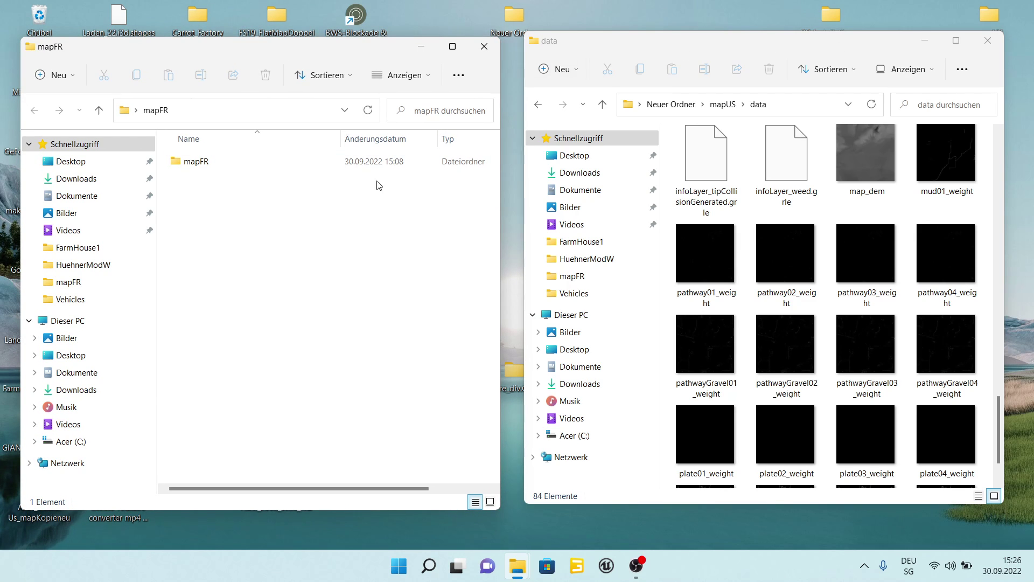
Step: Open the map.i3d file from the inner mapFR folder in Notepad++
{"action": "double_click", "coordinate": [260, 162]}
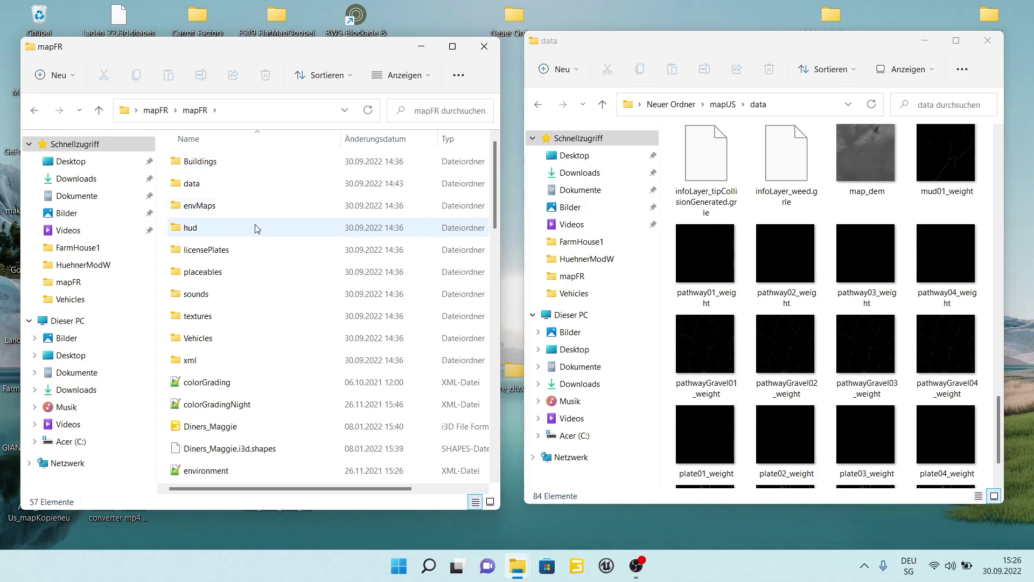
{"action": "scroll", "coordinate": [266, 399], "scroll_direction": "down", "scroll_amount": 3}
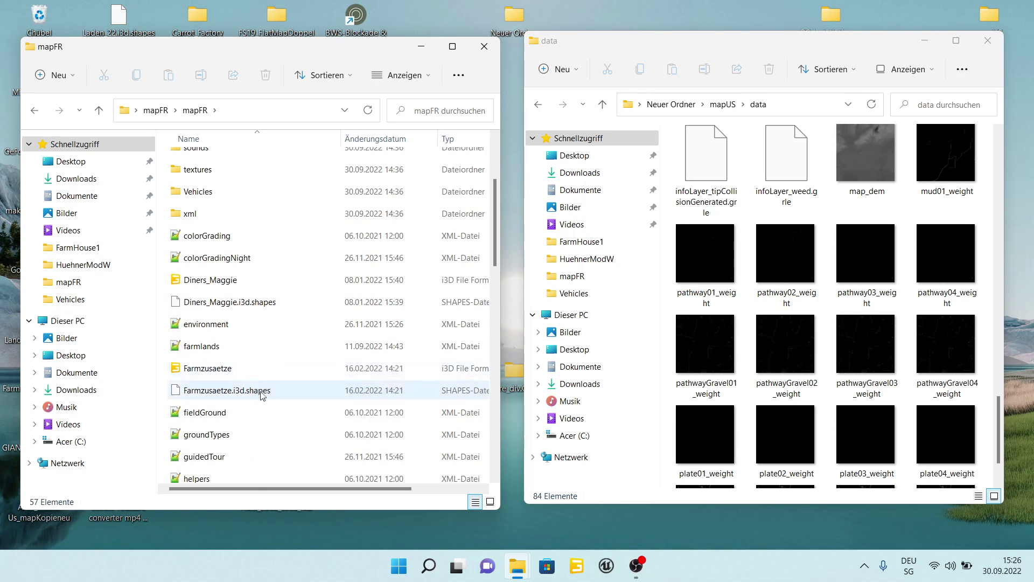
{"action": "scroll", "coordinate": [267, 407], "scroll_direction": "down", "scroll_amount": 3}
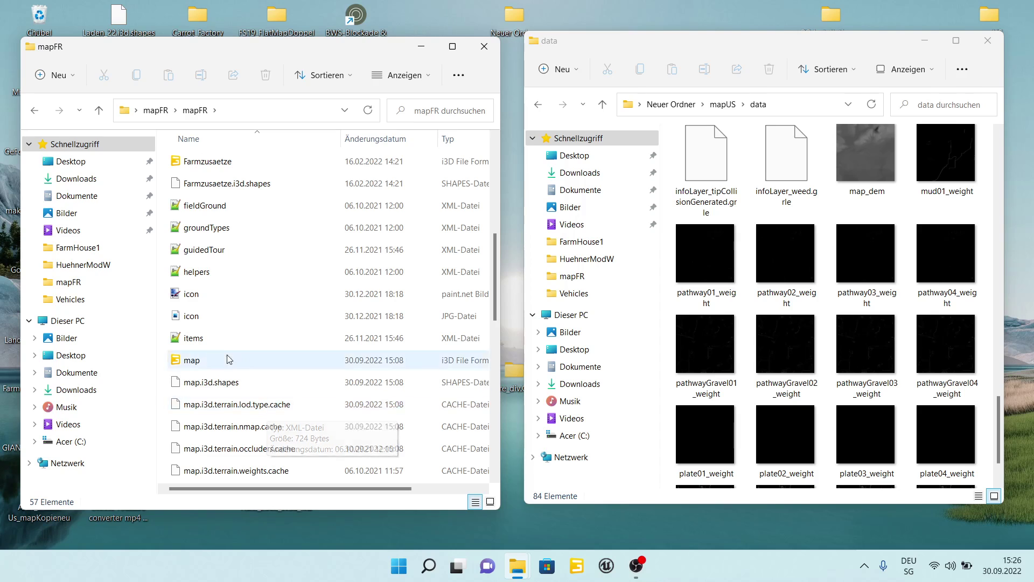
{"action": "left_click", "coordinate": [227, 358]}
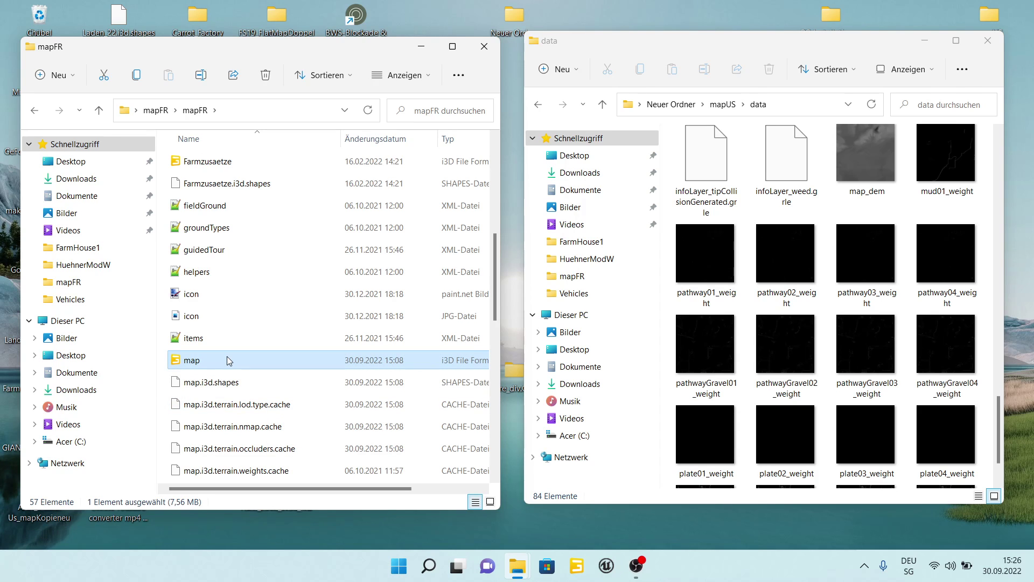
{"action": "right_click", "coordinate": [227, 356]}
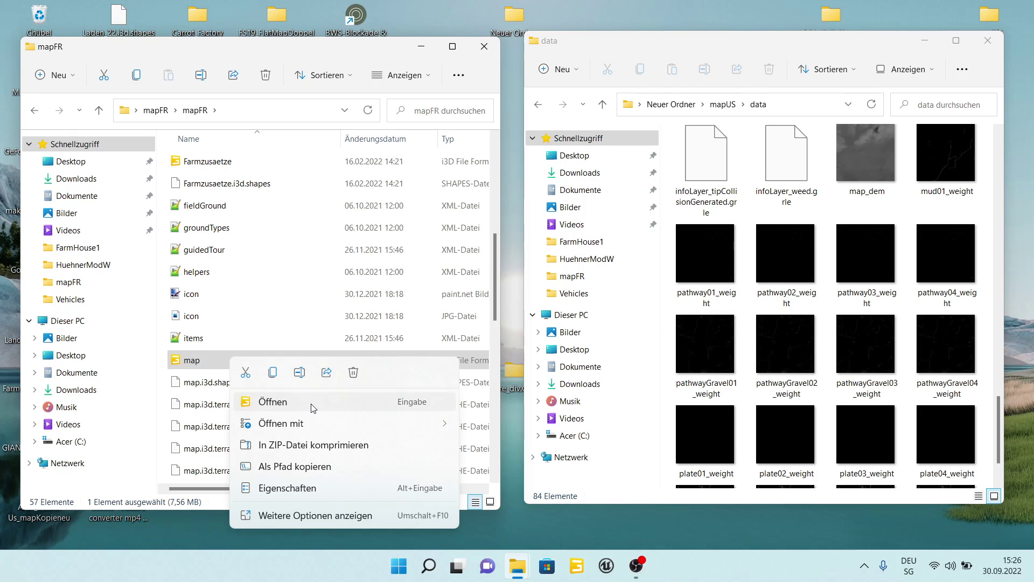
{"action": "mouse_move", "coordinate": [316, 428]}
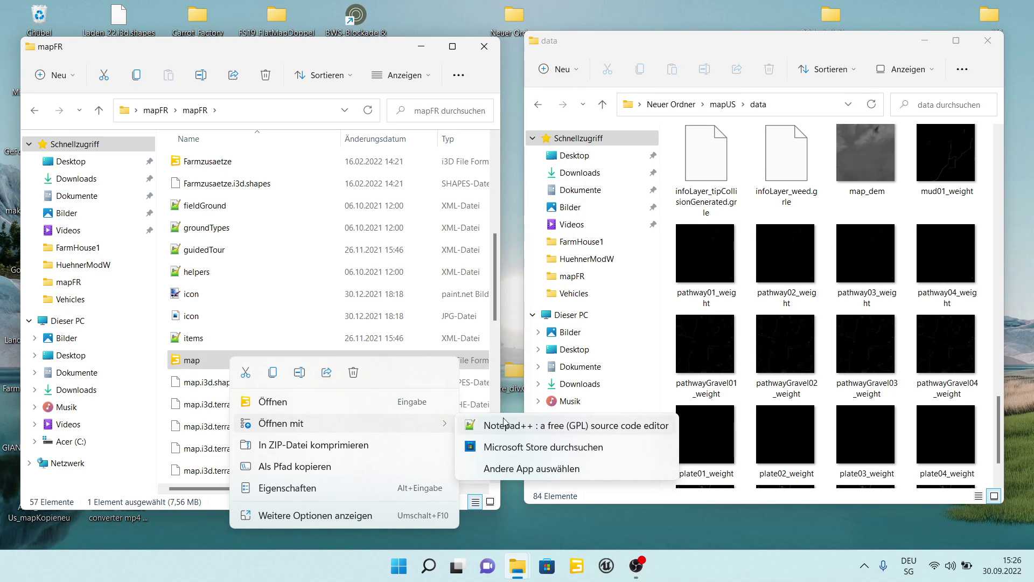
{"action": "left_click", "coordinate": [505, 421]}
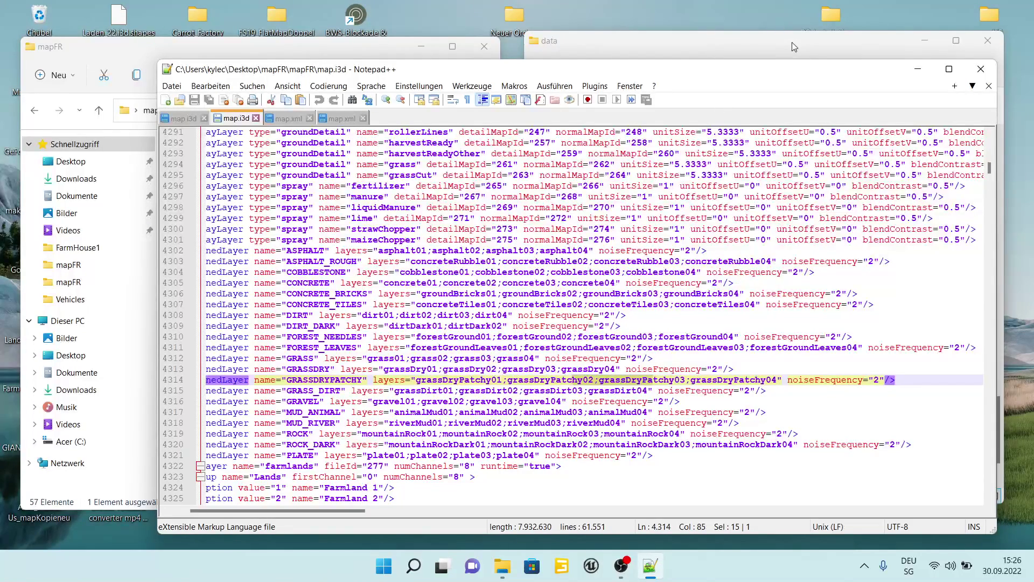
Step: Switch to the mapUS map.i3d file and search it for "terrain", moving through successive matches
{"action": "left_click", "coordinate": [183, 118]}
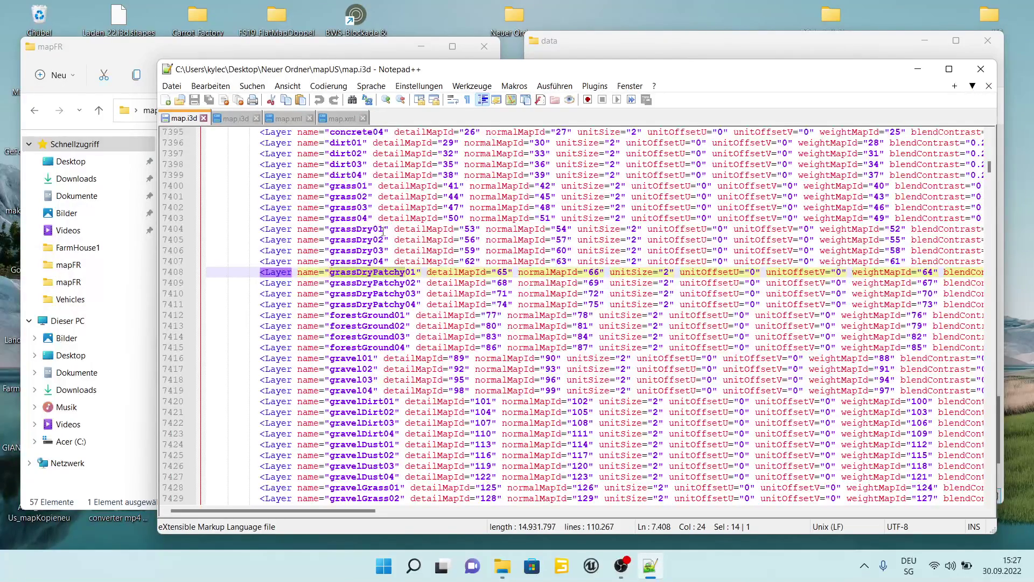
{"action": "scroll", "coordinate": [702, 217], "scroll_direction": "up", "scroll_amount": 20}
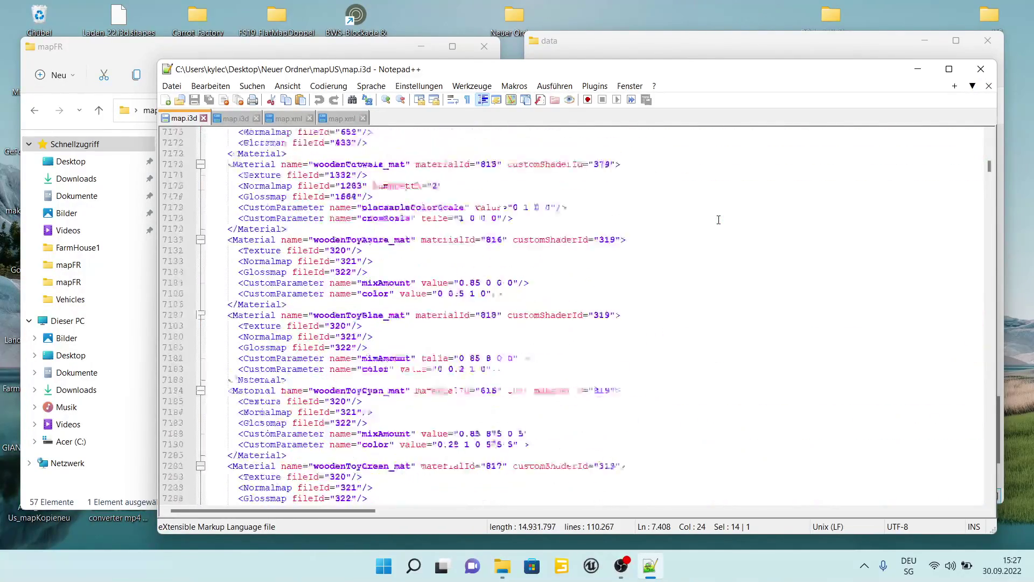
{"action": "scroll", "coordinate": [718, 220], "scroll_direction": "up", "scroll_amount": 20}
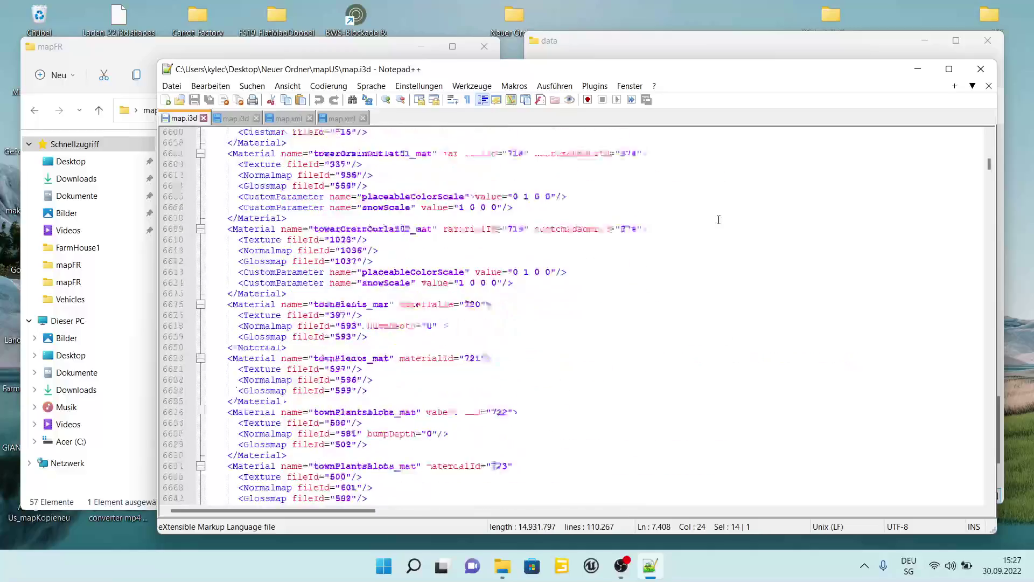
{"action": "scroll", "coordinate": [719, 220], "scroll_direction": "up", "scroll_amount": 20}
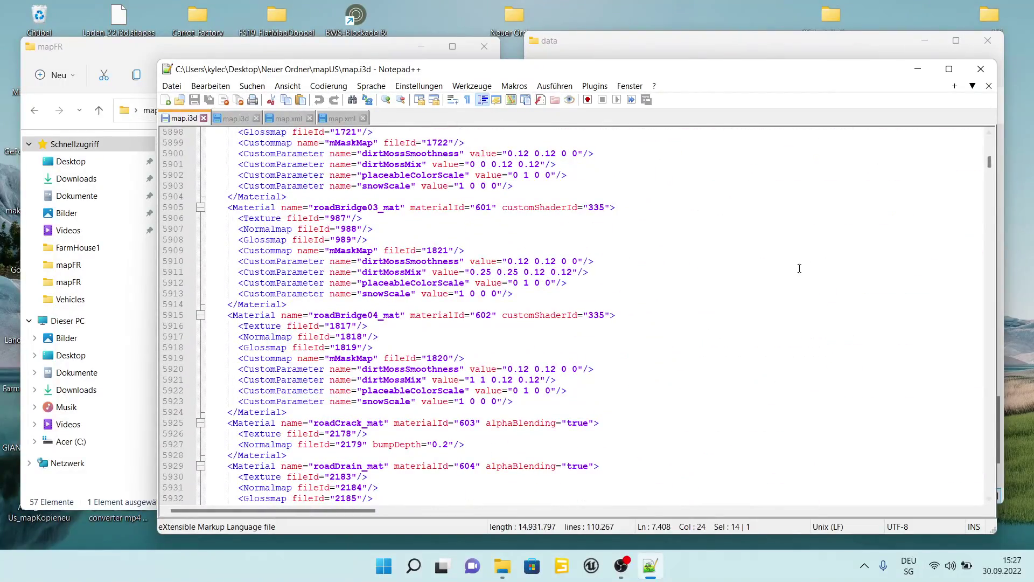
{"action": "key", "text": "ctrl+f"}
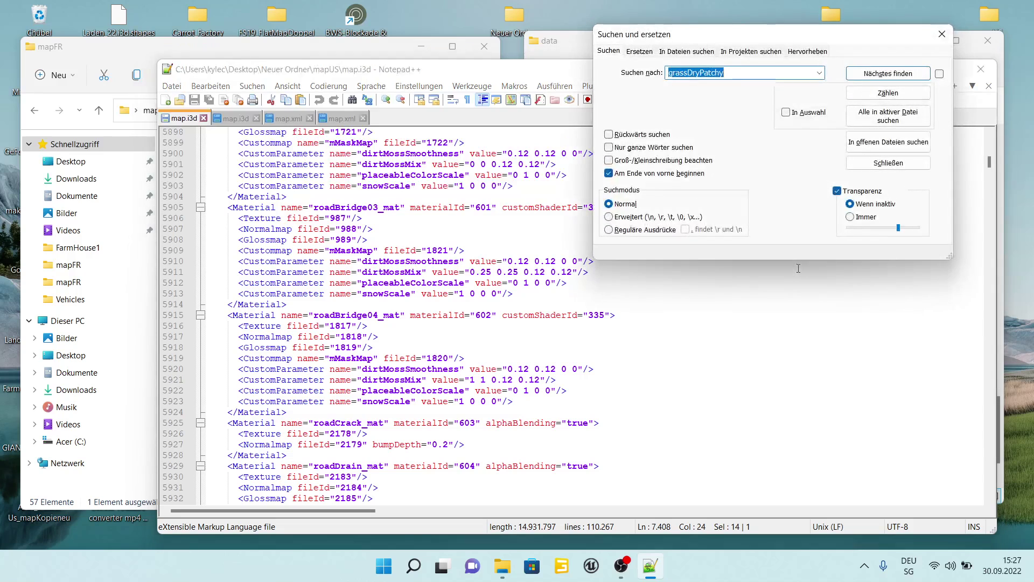
{"action": "left_click", "coordinate": [739, 69]}
{"action": "key", "text": "ctrl+a"}
{"action": "key", "text": "BackSpace"}
{"action": "type", "text": "terrain"}
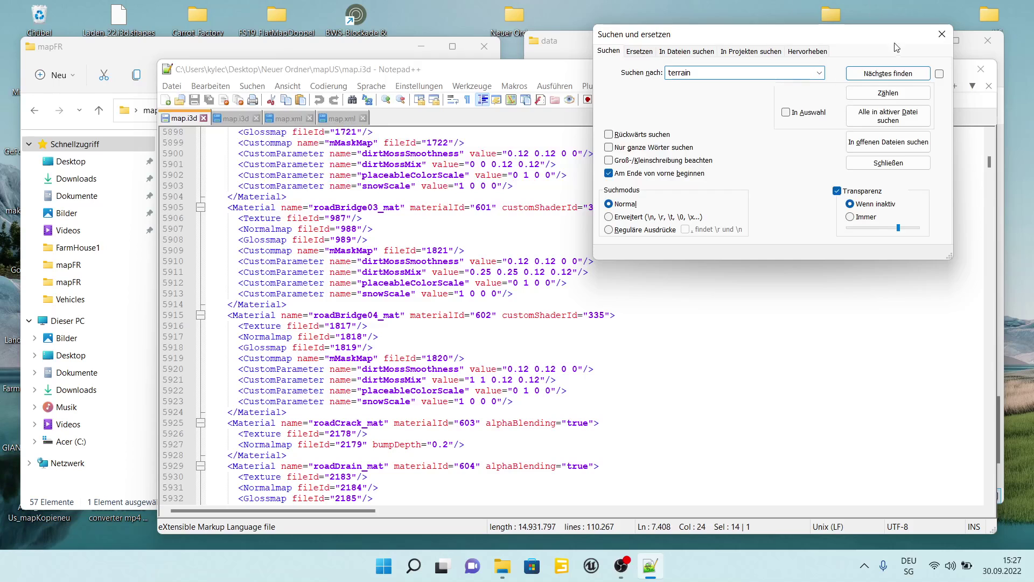
{"action": "left_click", "coordinate": [888, 74]}
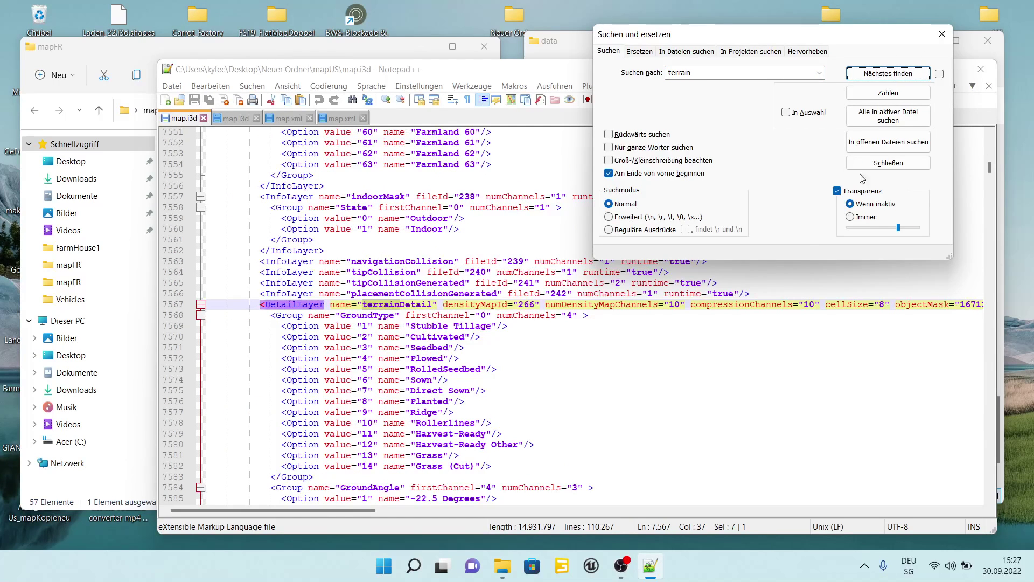
{"action": "left_click", "coordinate": [884, 74]}
{"action": "left_click", "coordinate": [883, 75]}
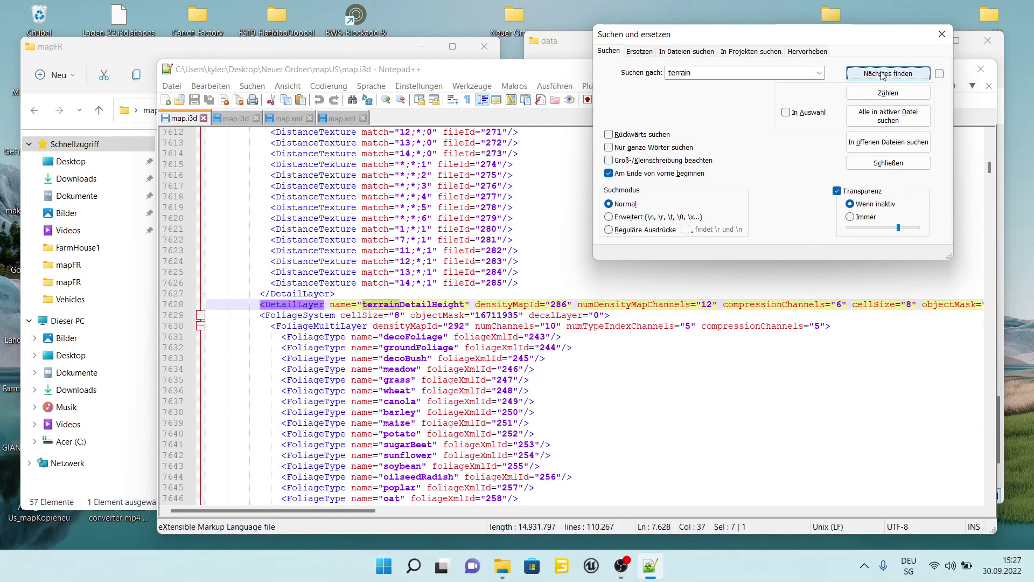
Step: Step through further "terrain" matches in the mapUS map.i3d file, then close the search
{"action": "left_click", "coordinate": [882, 74]}
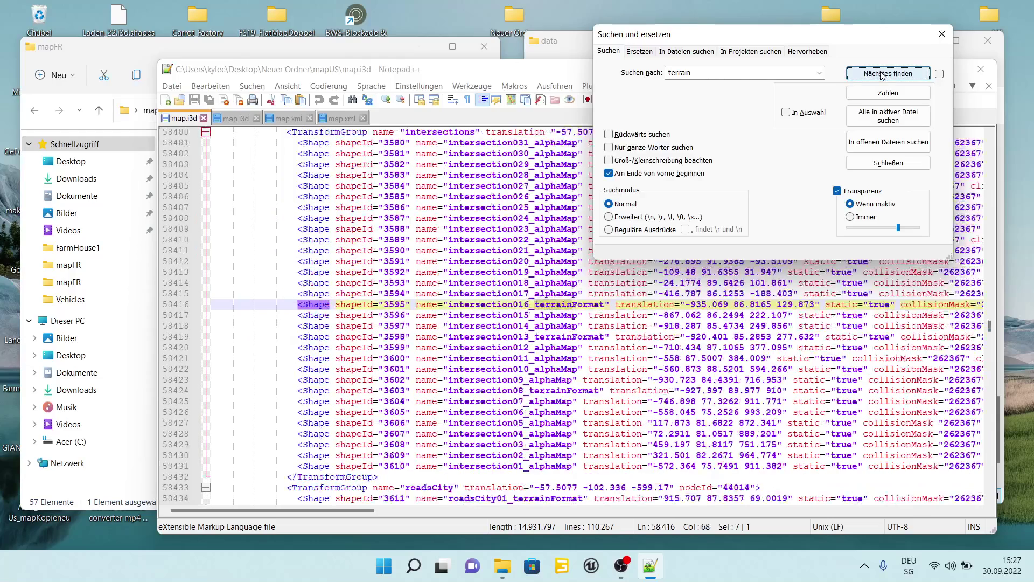
{"action": "left_click", "coordinate": [881, 75]}
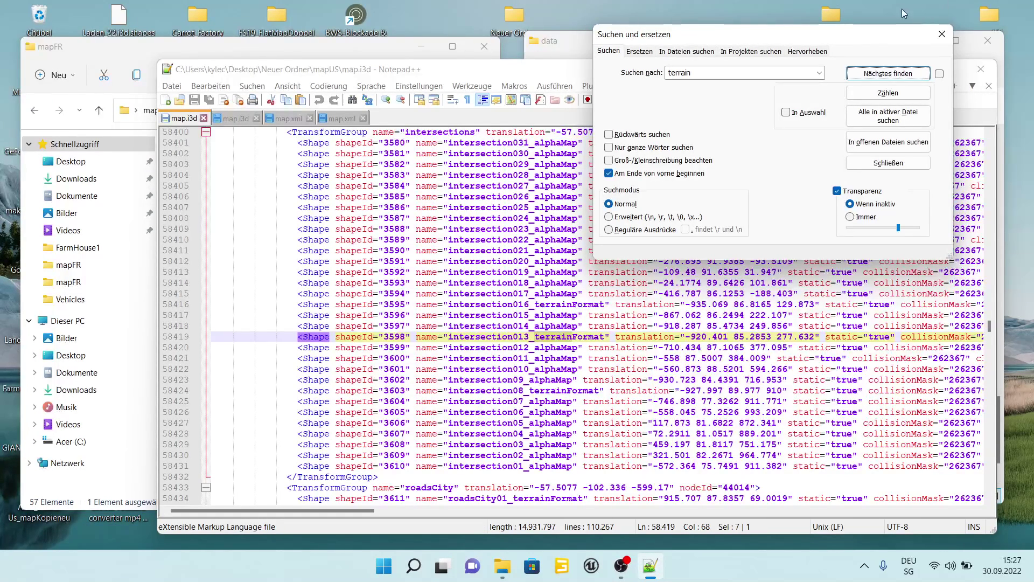
{"action": "left_click", "coordinate": [941, 34]}
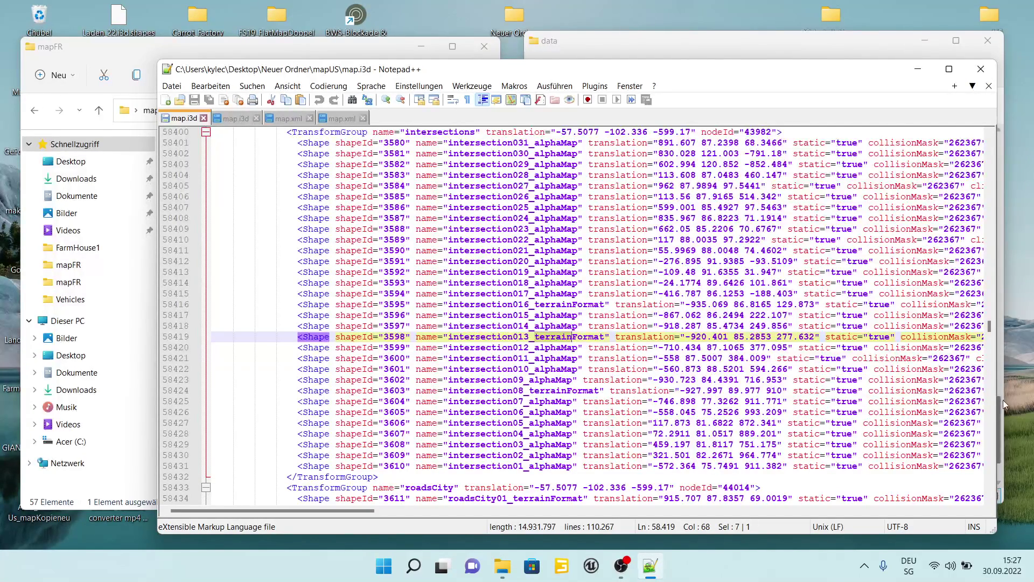
Step: Return to the start of the mapUS map.i3d file and find the first "terrain" match from there
{"action": "left_click", "coordinate": [1002, 400]}
{"action": "left_click_drag", "start_coordinate": [1001, 400], "coordinate": [1001, 127]}
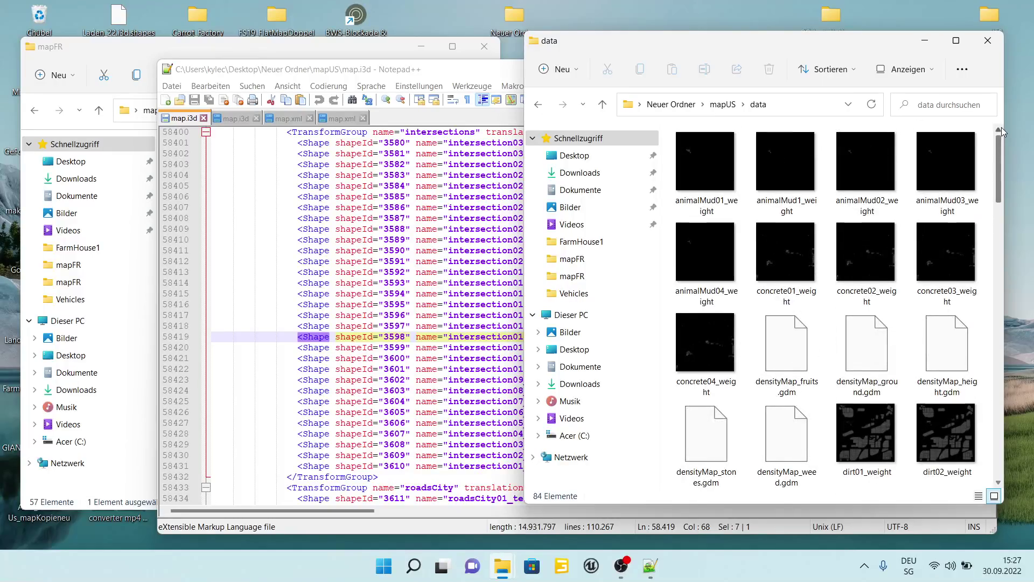
{"action": "left_click", "coordinate": [476, 71]}
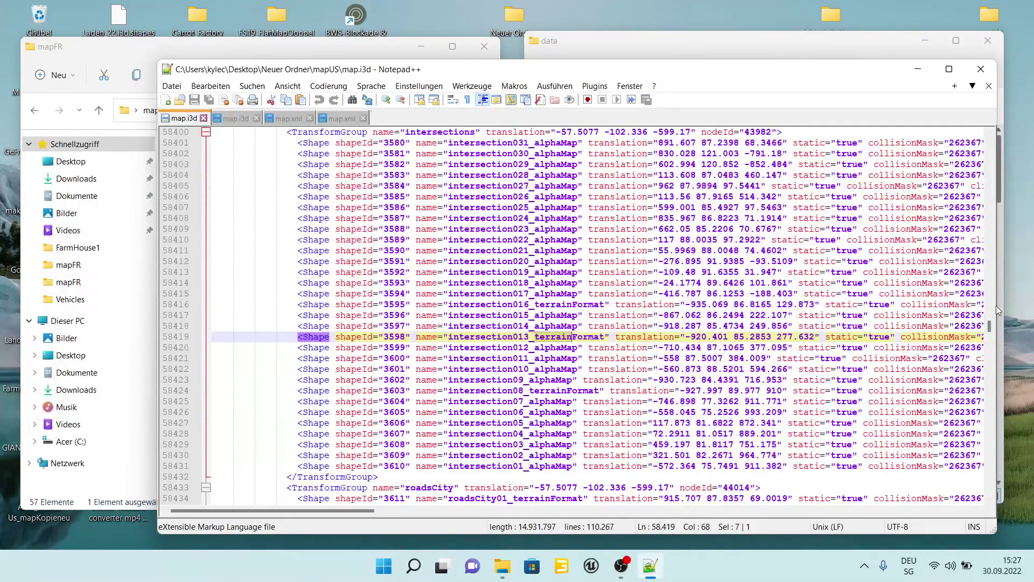
{"action": "left_click_drag", "start_coordinate": [991, 325], "coordinate": [995, 128]}
{"action": "left_click", "coordinate": [586, 392]}
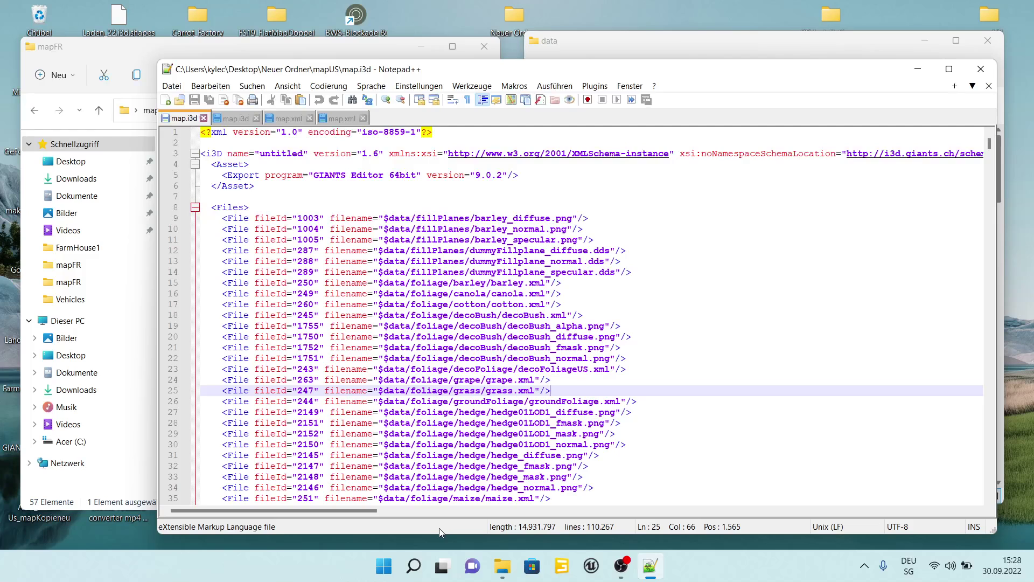
{"action": "key", "text": "ctrl+f"}
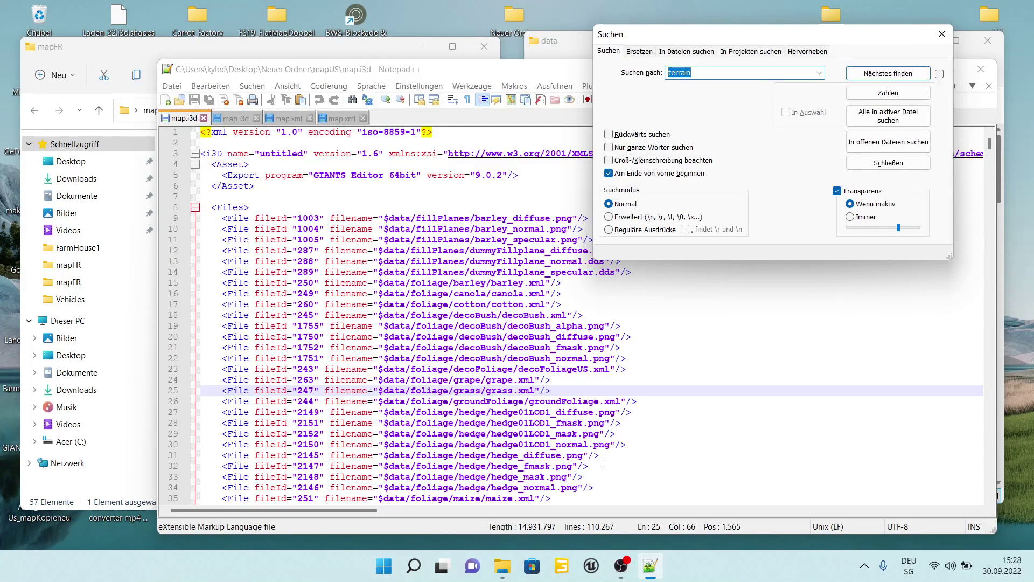
{"action": "left_click", "coordinate": [877, 74]}
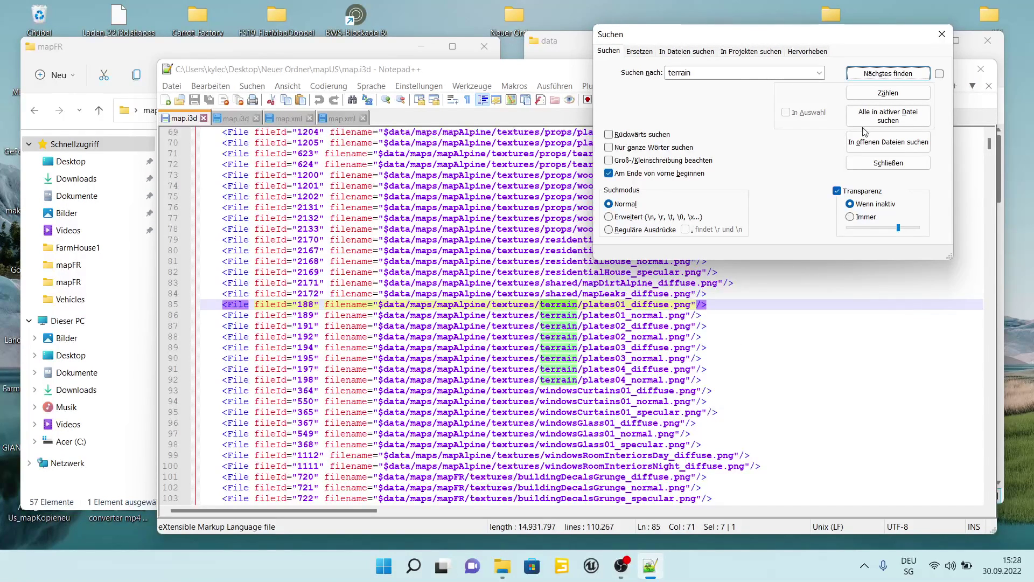
{"action": "left_click", "coordinate": [942, 35]}
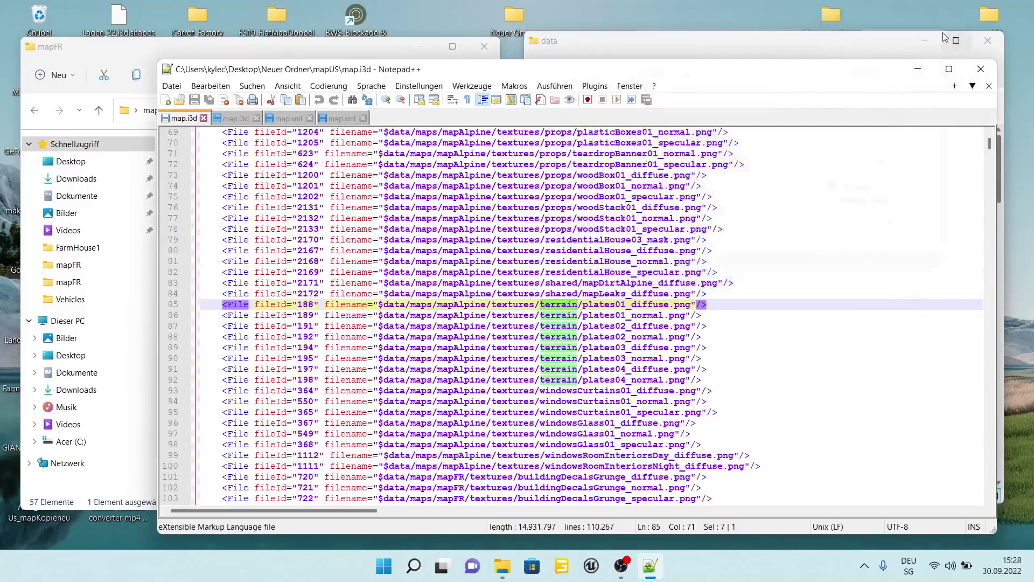
Step: Look through the Files section of the mapUS map.i3d from its start to the mapUS/data weight entries
{"action": "scroll", "coordinate": [720, 171], "scroll_direction": "up", "scroll_amount": 20}
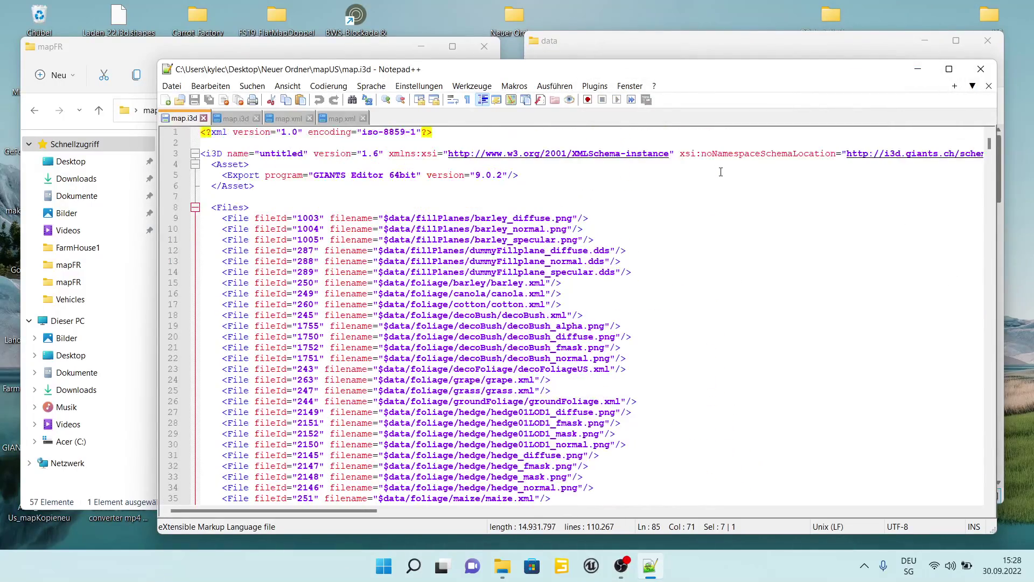
{"action": "scroll", "coordinate": [527, 432], "scroll_direction": "down", "scroll_amount": 12}
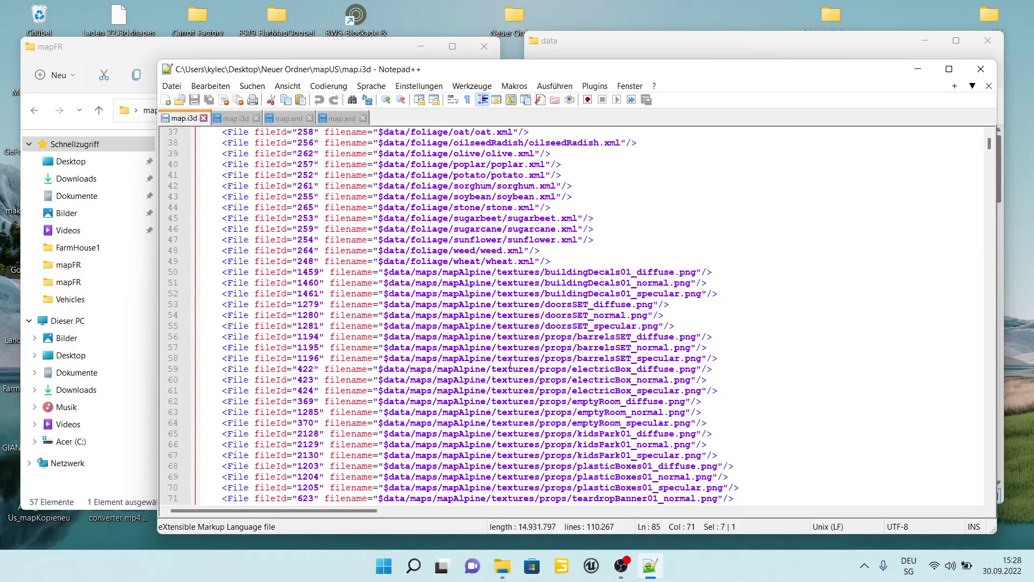
{"action": "scroll", "coordinate": [600, 389], "scroll_direction": "down", "scroll_amount": 7}
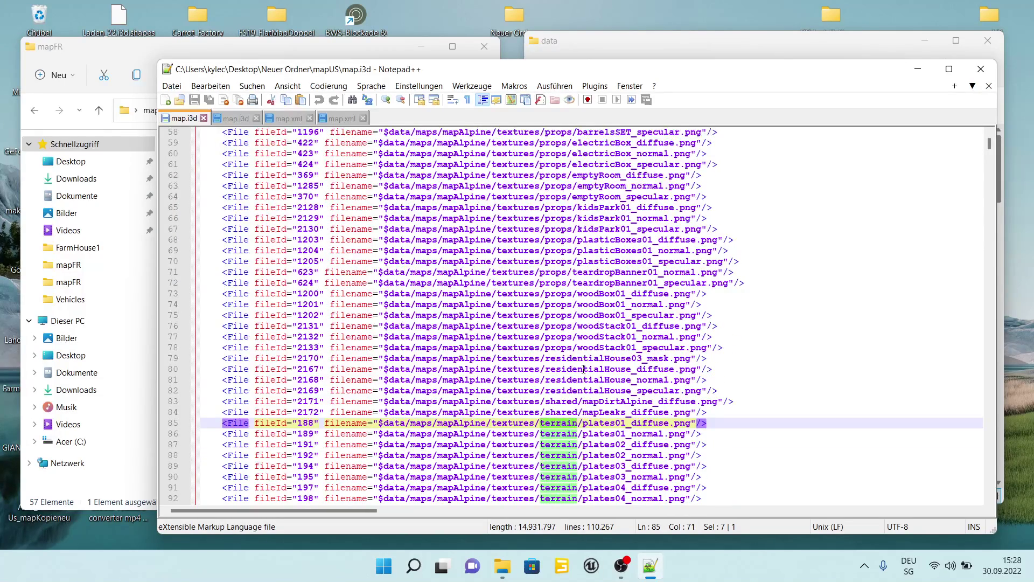
{"action": "scroll", "coordinate": [583, 369], "scroll_direction": "down", "scroll_amount": 6}
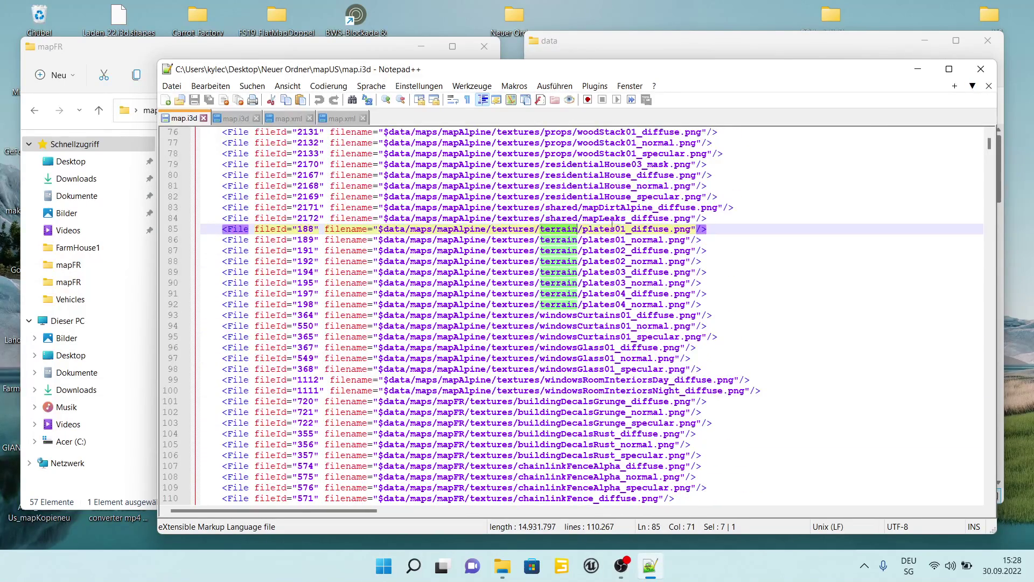
{"action": "scroll", "coordinate": [634, 323], "scroll_direction": "down", "scroll_amount": 4}
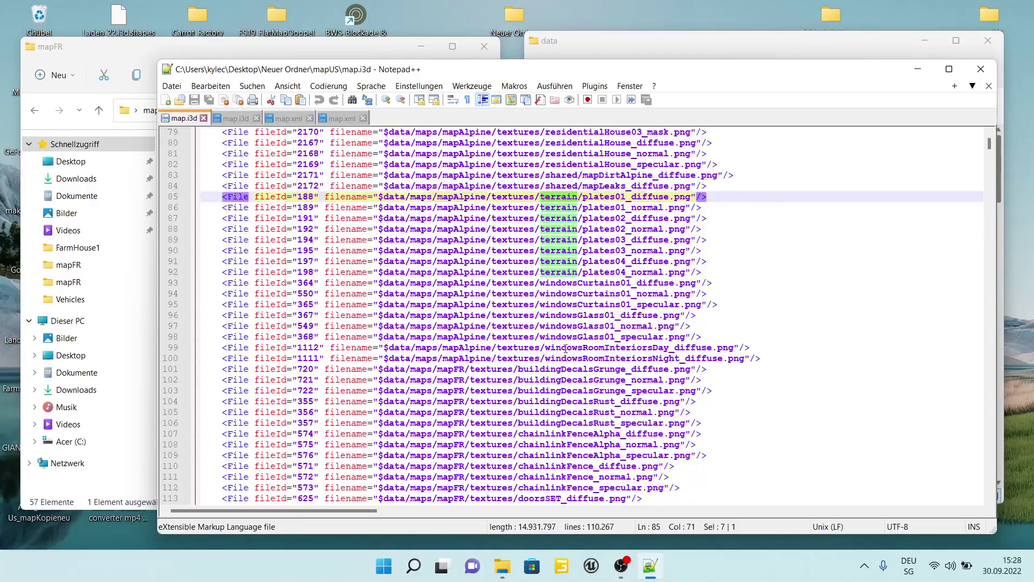
{"action": "scroll", "coordinate": [547, 322], "scroll_direction": "down", "scroll_amount": 3}
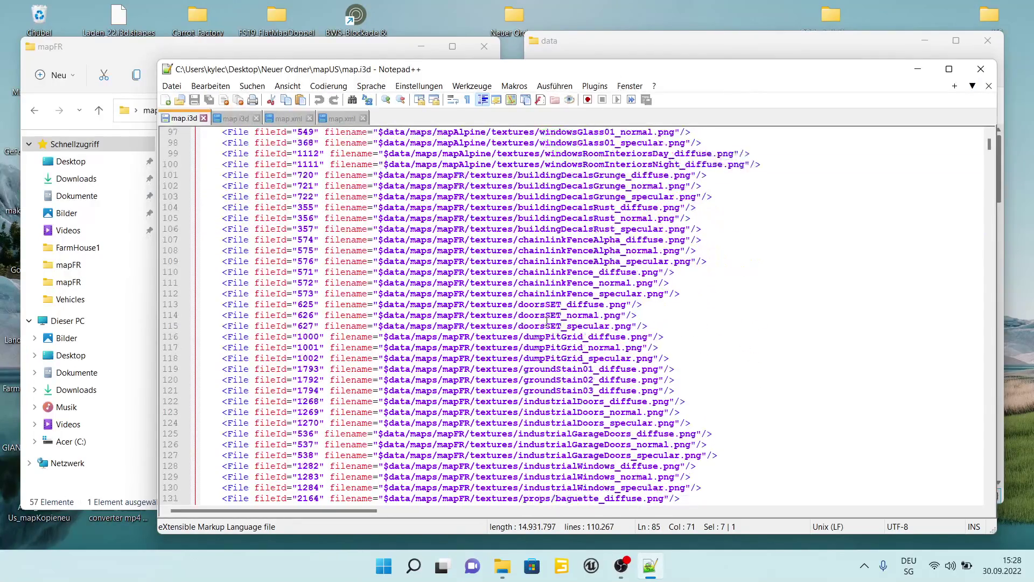
{"action": "scroll", "coordinate": [563, 351], "scroll_direction": "down", "scroll_amount": 2}
{"action": "scroll", "coordinate": [564, 351], "scroll_direction": "down", "scroll_amount": 11}
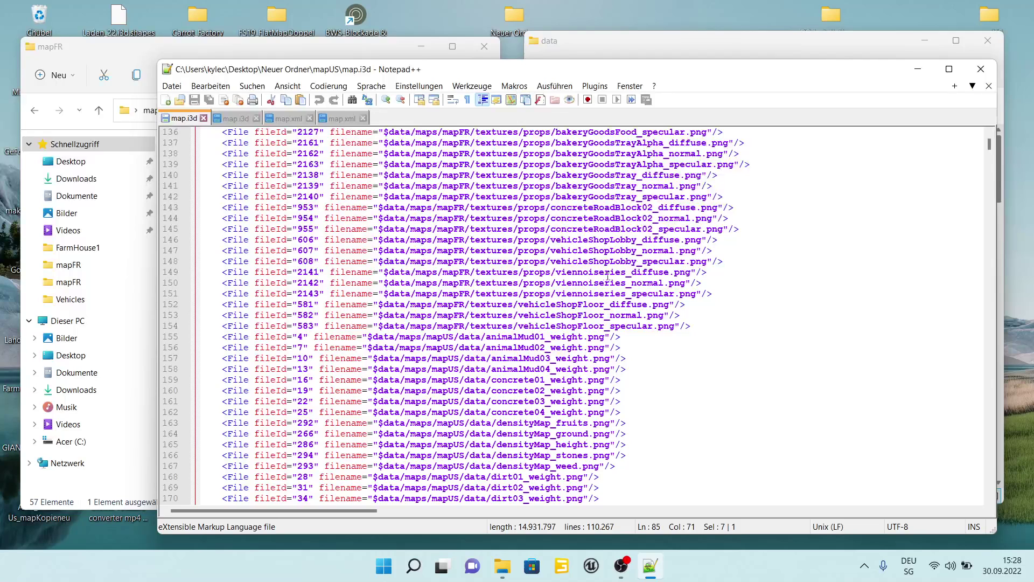
Step: Examine the weight, densityMap, infoLayer and map_dem entries under mapUS/data, through to the riverBed weights
{"action": "scroll", "coordinate": [576, 327], "scroll_direction": "down", "scroll_amount": 4}
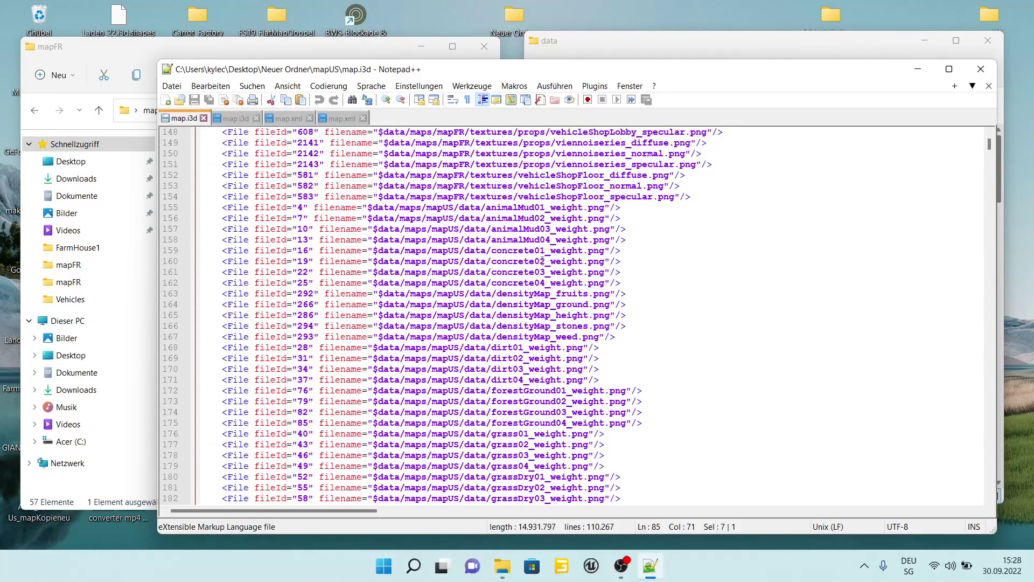
{"action": "scroll", "coordinate": [511, 389], "scroll_direction": "down", "scroll_amount": 2}
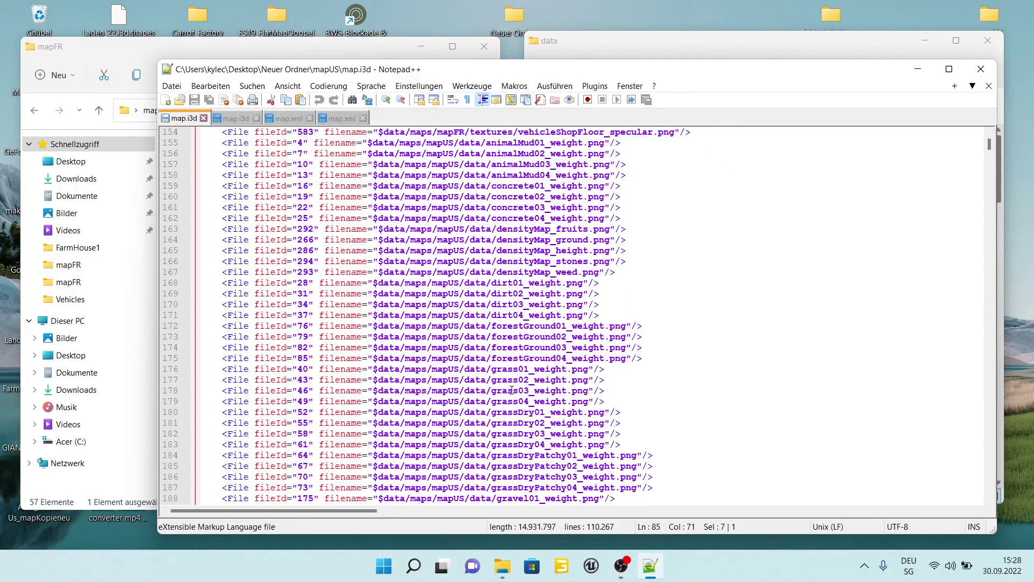
{"action": "scroll", "coordinate": [522, 420], "scroll_direction": "down", "scroll_amount": 4}
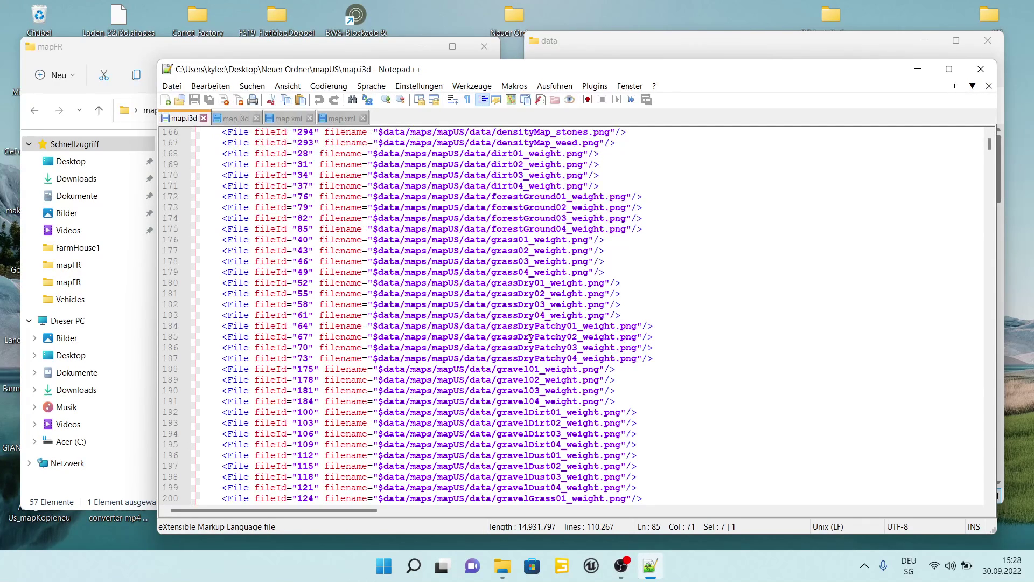
{"action": "scroll", "coordinate": [522, 383], "scroll_direction": "down", "scroll_amount": 2}
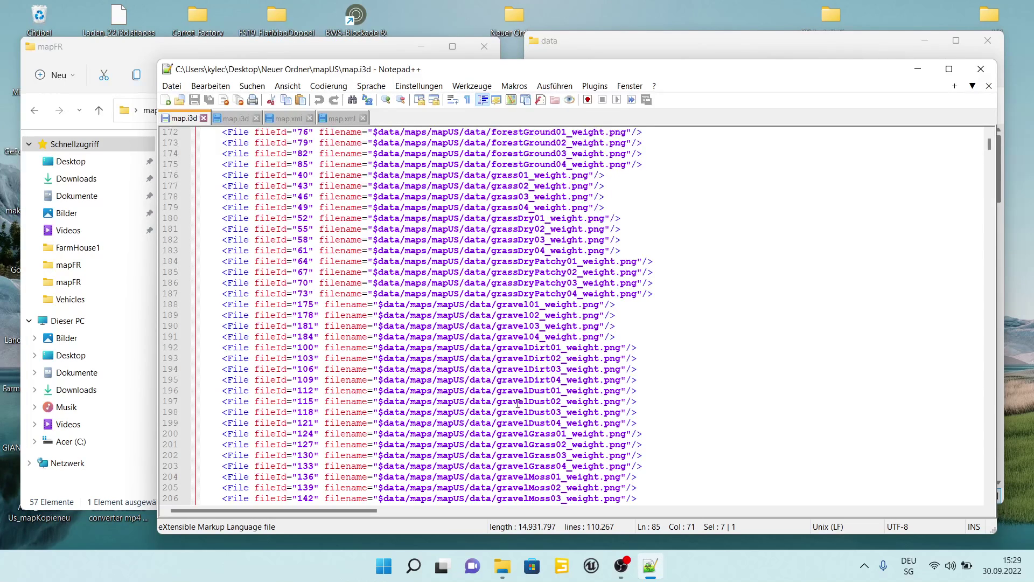
{"action": "scroll", "coordinate": [518, 402], "scroll_direction": "down", "scroll_amount": 2}
{"action": "scroll", "coordinate": [521, 423], "scroll_direction": "down", "scroll_amount": 1}
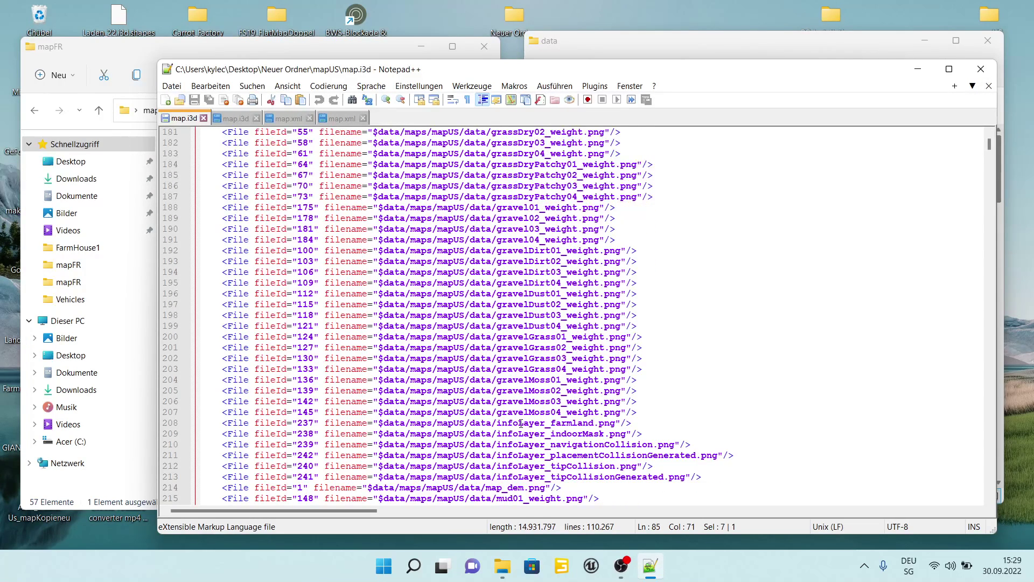
{"action": "scroll", "coordinate": [521, 423], "scroll_direction": "down", "scroll_amount": 2}
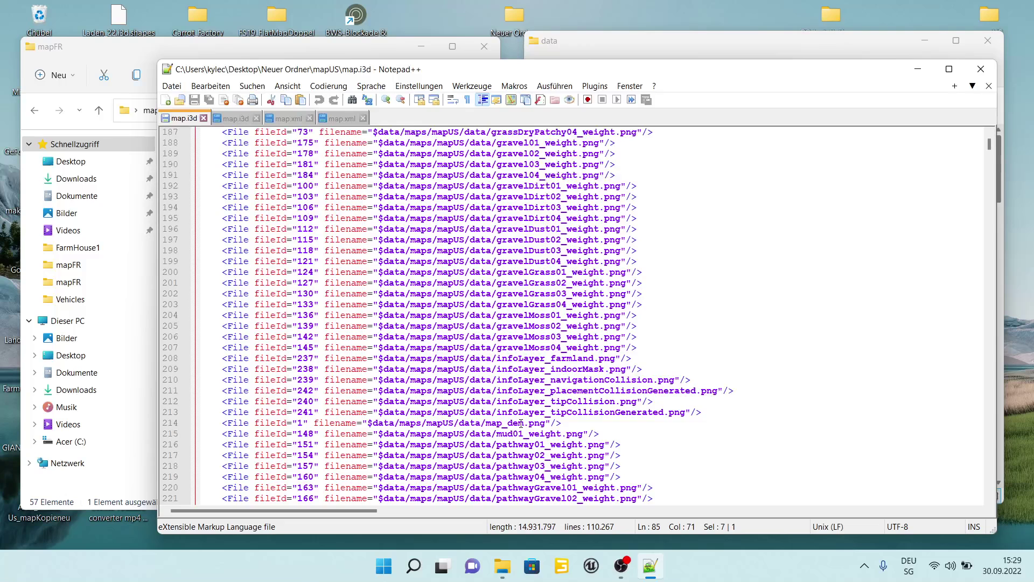
{"action": "scroll", "coordinate": [521, 424], "scroll_direction": "down", "scroll_amount": 1}
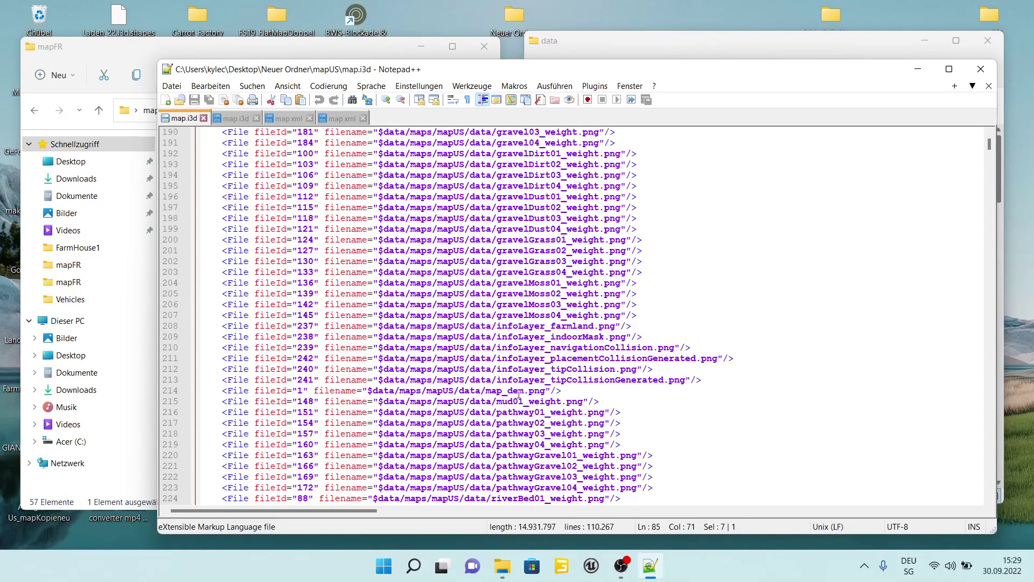
{"action": "scroll", "coordinate": [519, 396], "scroll_direction": "down", "scroll_amount": 3}
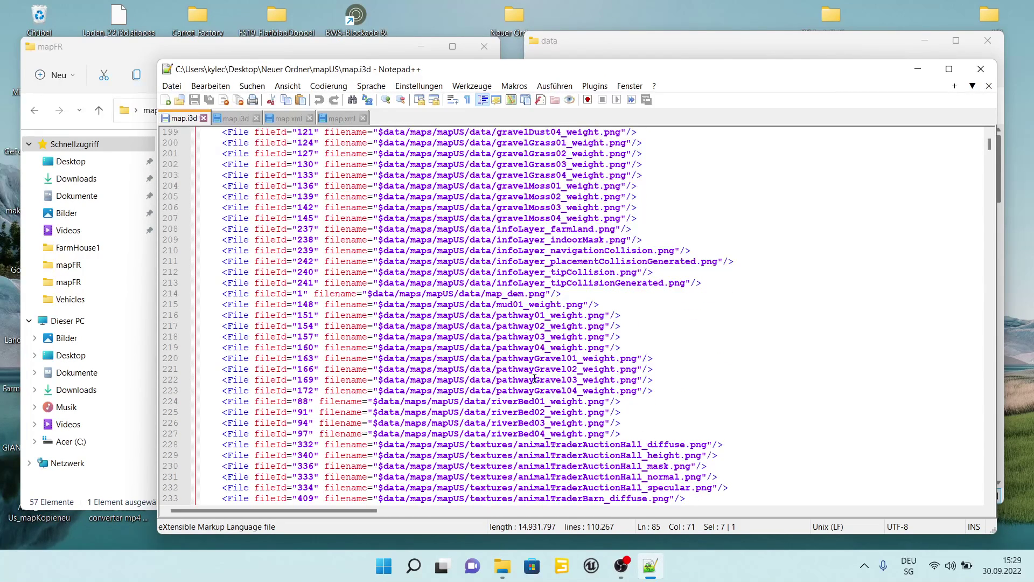
{"action": "scroll", "coordinate": [535, 377], "scroll_direction": "down", "scroll_amount": 1}
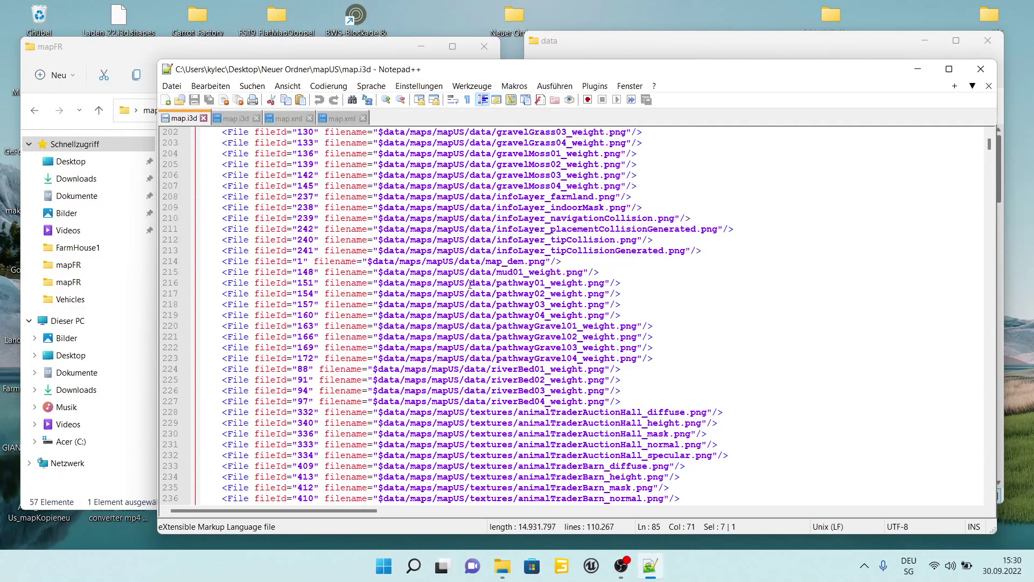
Step: Try shortening the pathway01_weight.png entry's path to data/pathway01_weight.png, and undo the edit
{"action": "left_click_drag", "start_coordinate": [466, 284], "coordinate": [377, 284]}
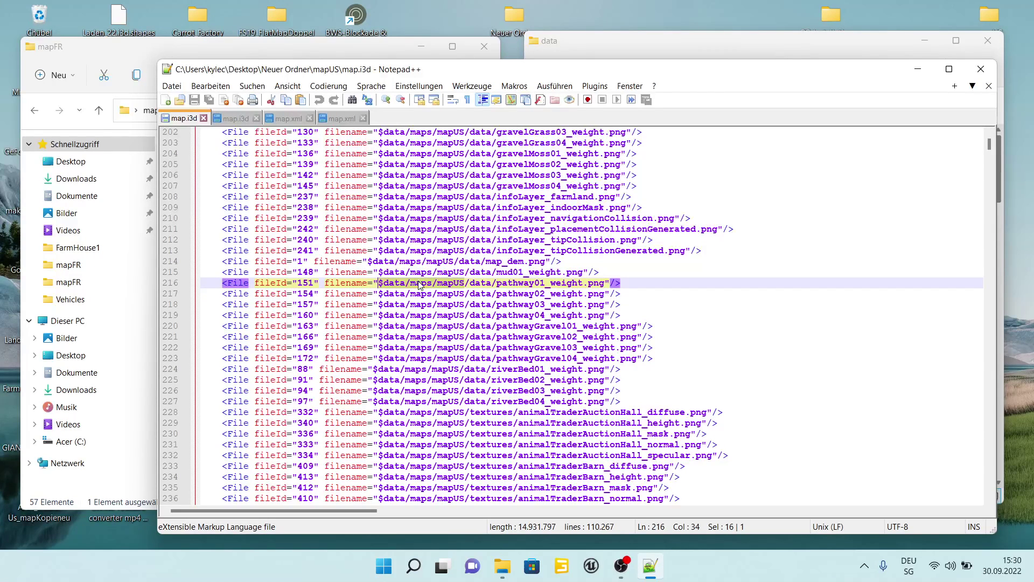
{"action": "key", "text": "Delete"}
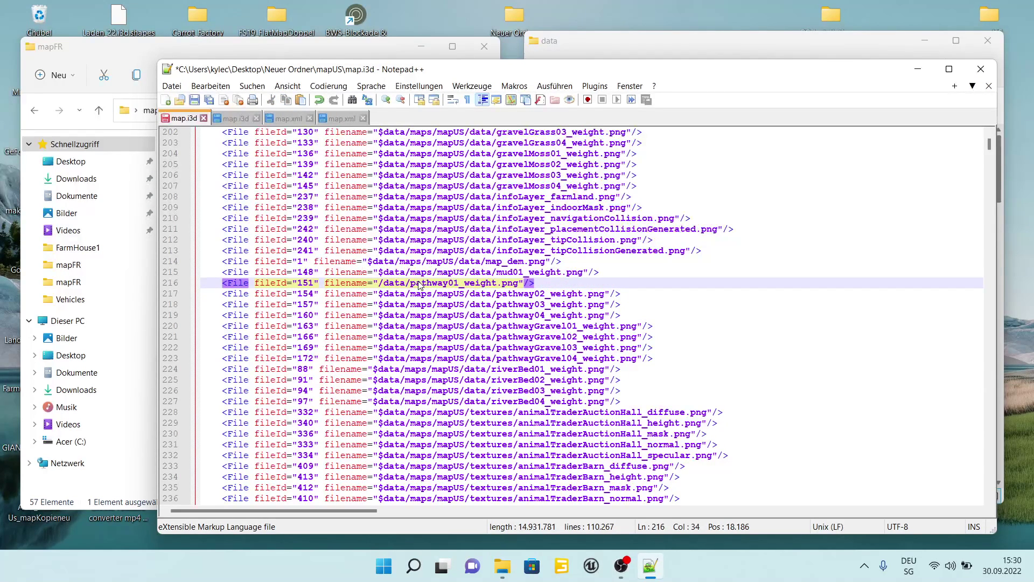
{"action": "key", "text": "Delete"}
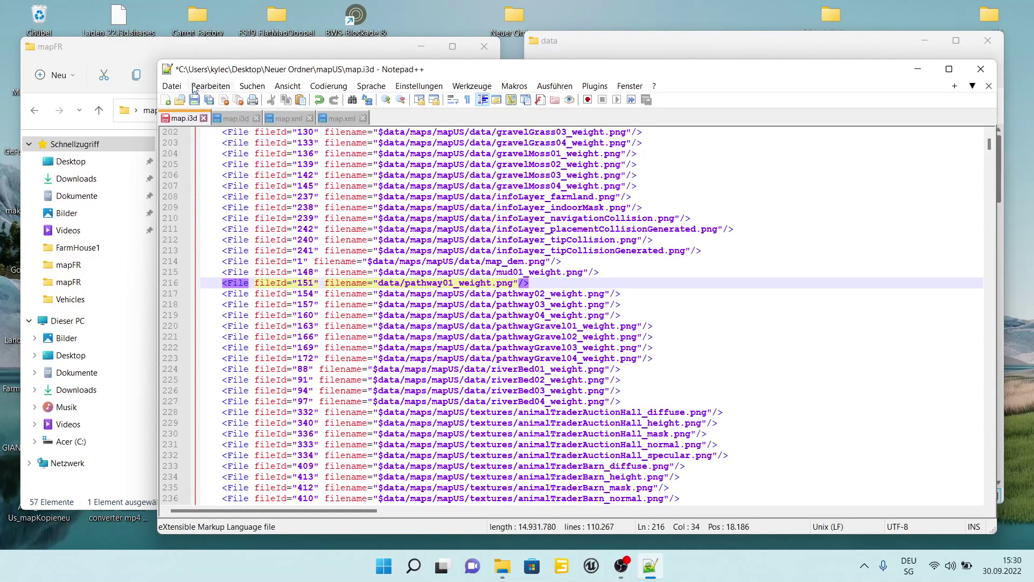
{"action": "left_click", "coordinate": [210, 87]}
{"action": "left_click", "coordinate": [226, 101]}
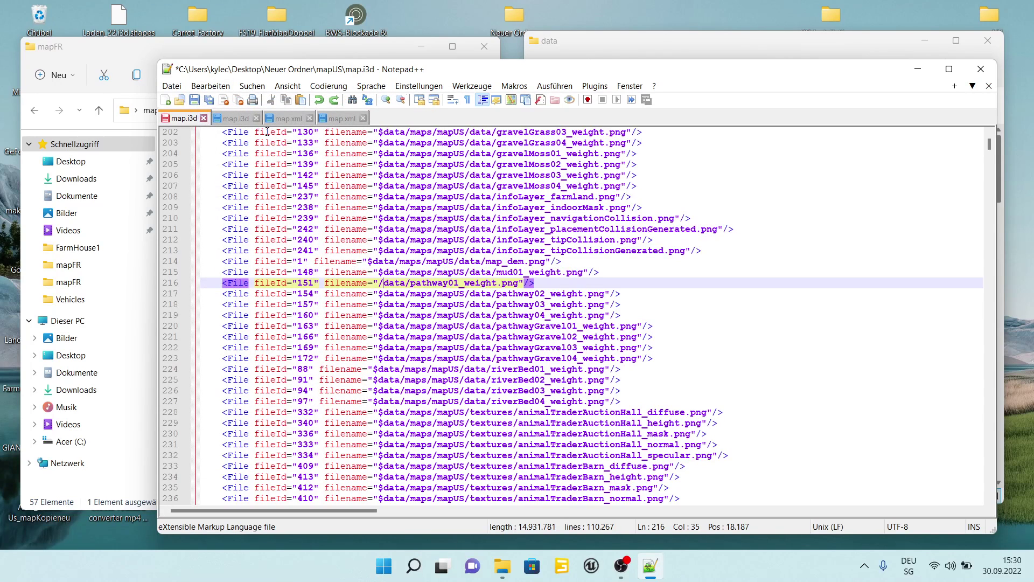
{"action": "left_click", "coordinate": [200, 86]}
{"action": "left_click", "coordinate": [226, 102]}
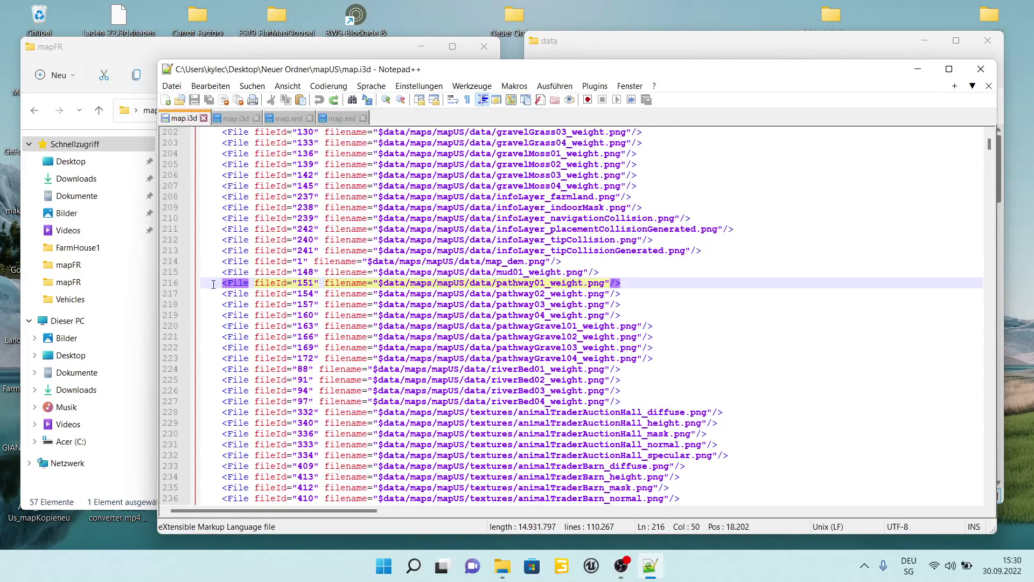
Step: Copy the mapUS file entries from pathway01_weight.png through pathwayGravel04_weight.png
{"action": "left_click_drag", "start_coordinate": [217, 283], "coordinate": [256, 285]}
{"action": "left_click_drag", "start_coordinate": [733, 299], "coordinate": [786, 360]}
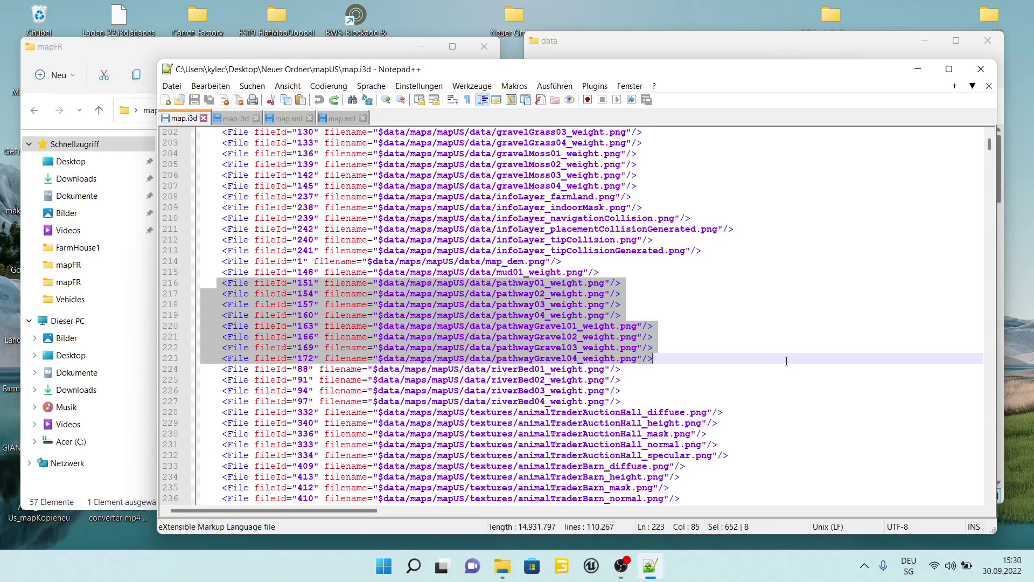
{"action": "right_click", "coordinate": [400, 324]}
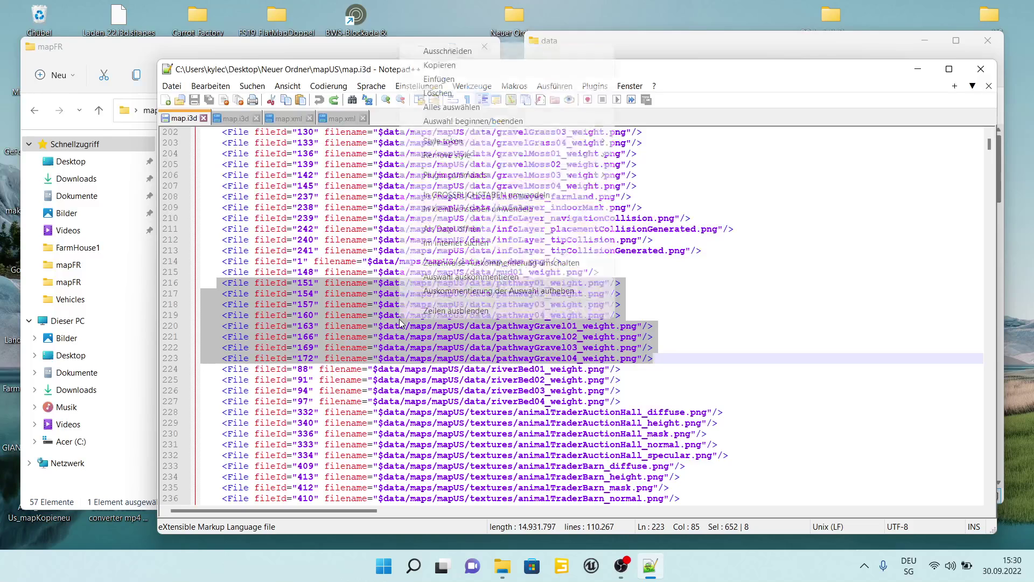
{"action": "left_click", "coordinate": [513, 65]}
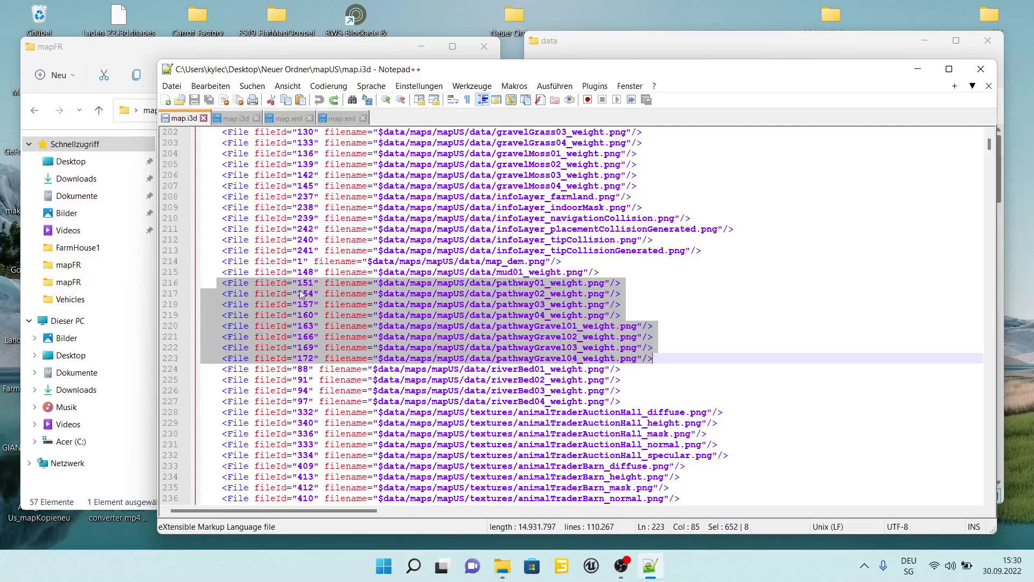
Step: Search the mapFR map.i3d for "terrain" from the start of the file
{"action": "left_click", "coordinate": [233, 118]}
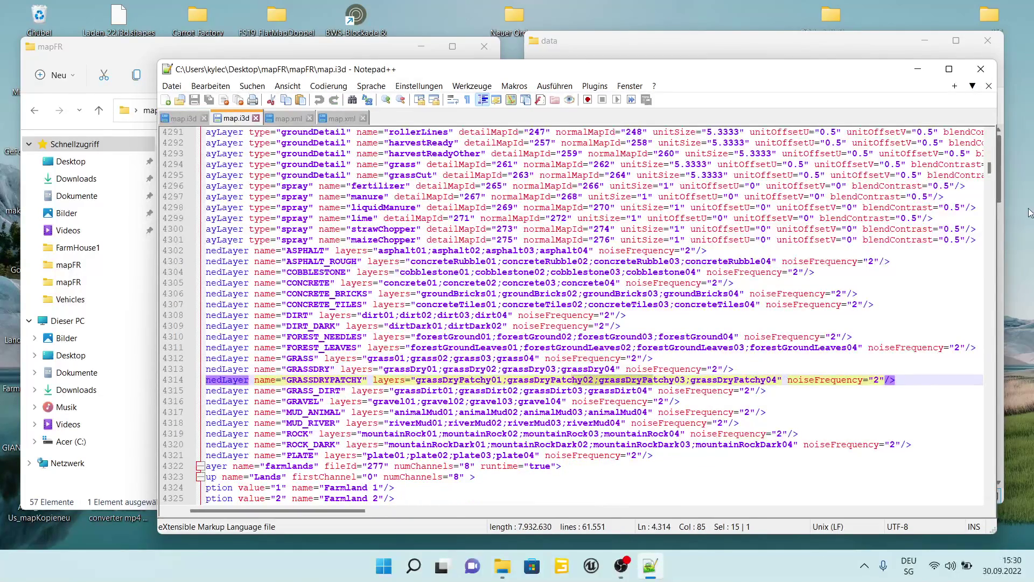
{"action": "scroll", "coordinate": [863, 203], "scroll_direction": "up", "scroll_amount": 15}
{"action": "scroll", "coordinate": [864, 203], "scroll_direction": "up", "scroll_amount": 20}
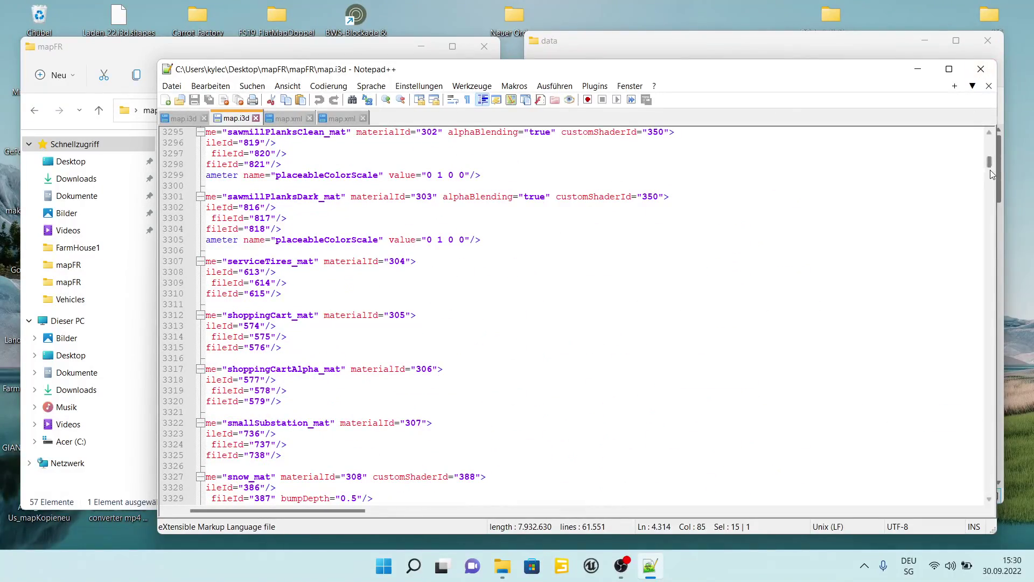
{"action": "left_click_drag", "start_coordinate": [989, 162], "coordinate": [989, 139]}
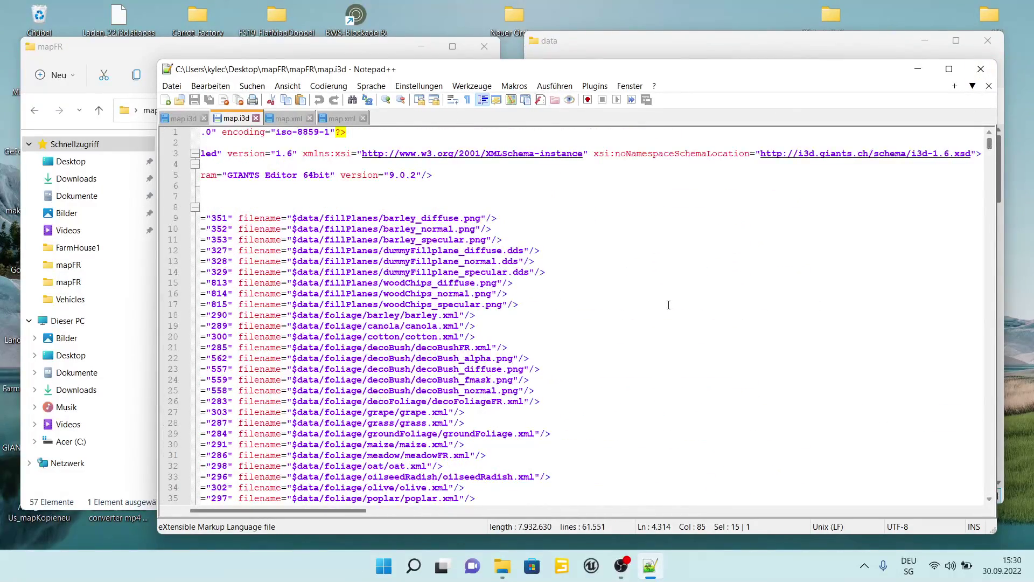
{"action": "left_click", "coordinate": [717, 333]}
{"action": "key", "text": "ctrl+f"}
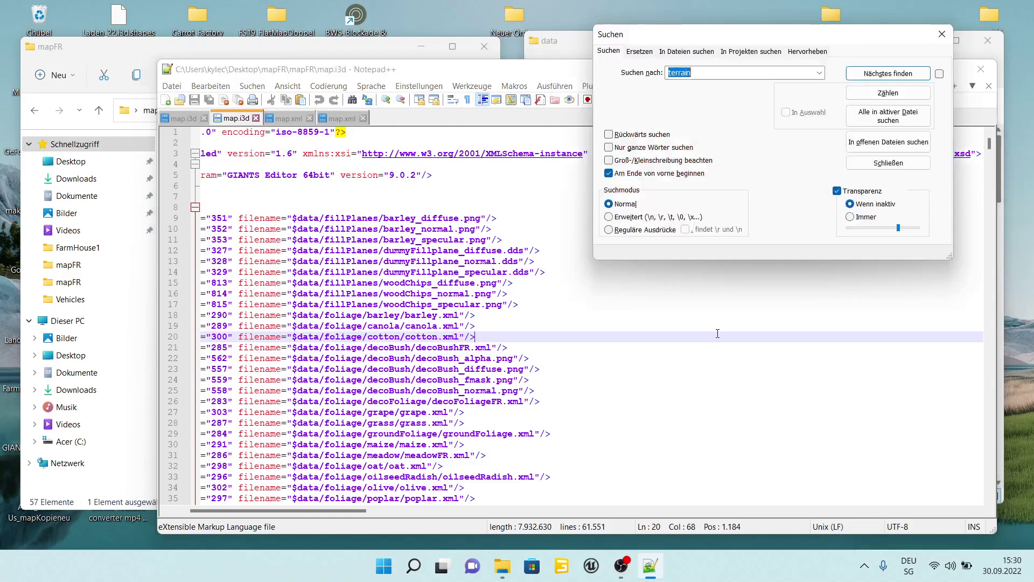
{"action": "left_click", "coordinate": [875, 74]}
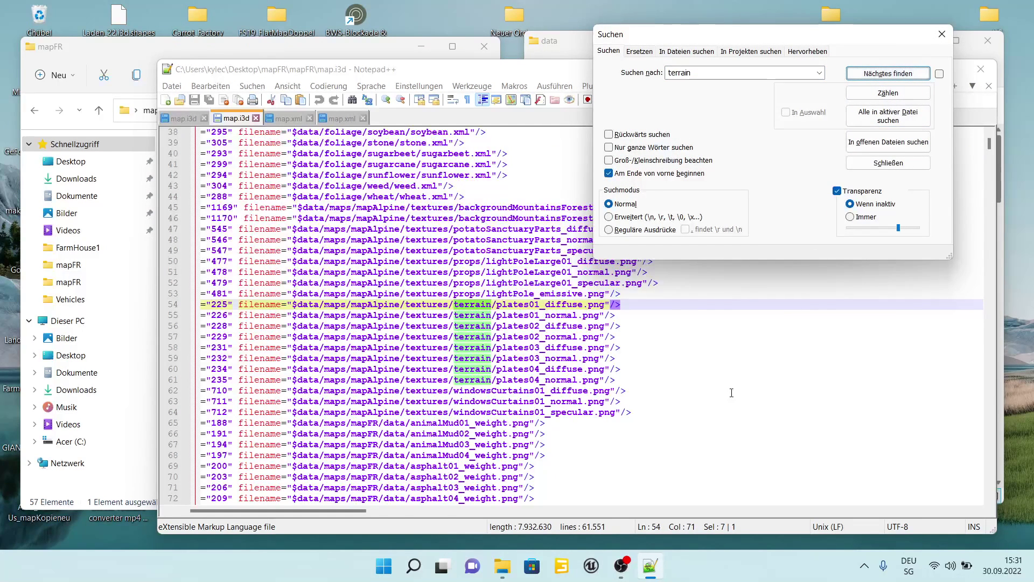
{"action": "left_click", "coordinate": [866, 74]}
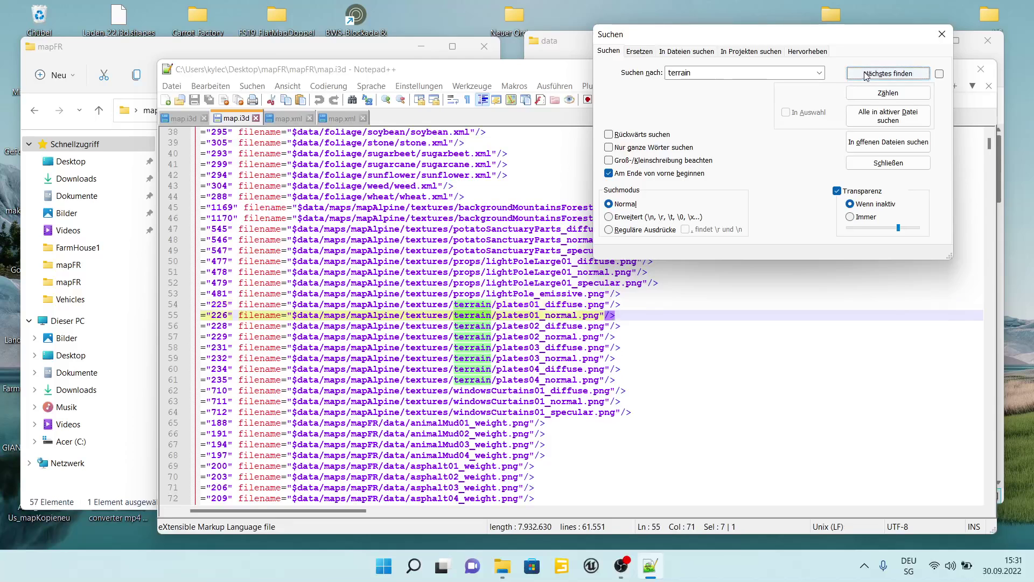
{"action": "left_click", "coordinate": [740, 453]}
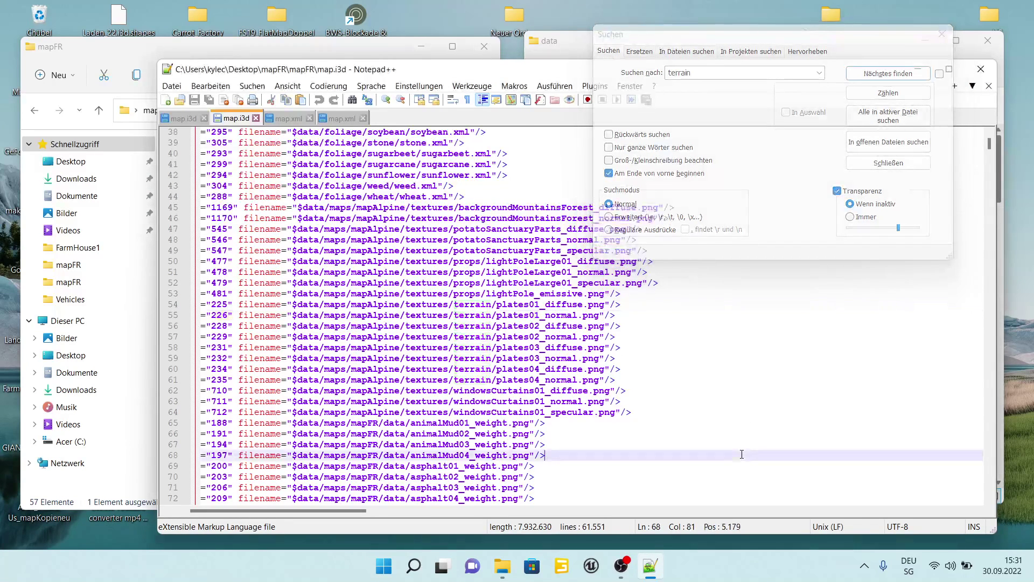
Step: Look through the mapFR/data file entries from the animalMud weights to waterPuddle_weight.png for a place to insert the pathway entries
{"action": "scroll", "coordinate": [741, 453], "scroll_direction": "down", "scroll_amount": 5}
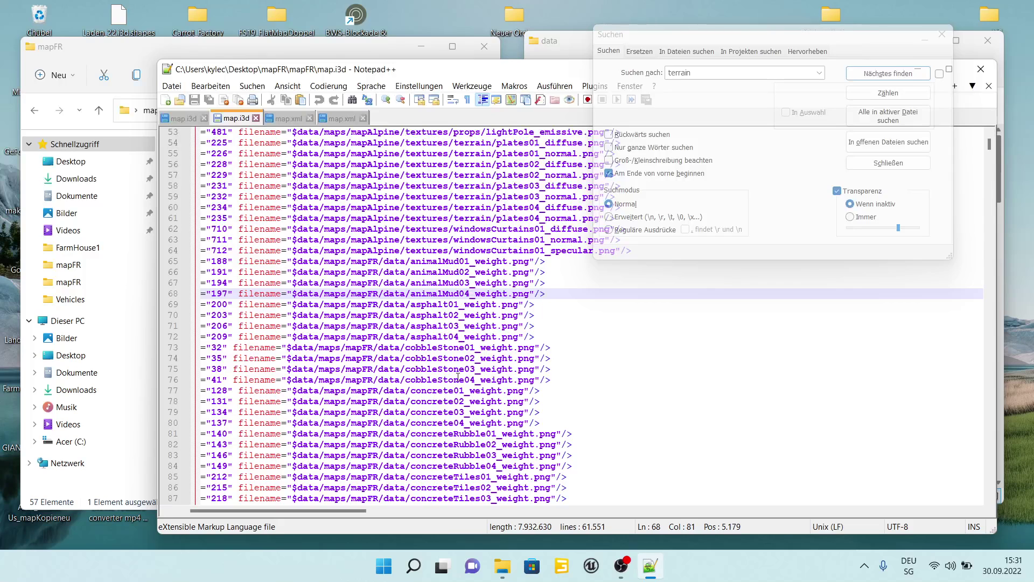
{"action": "scroll", "coordinate": [445, 405], "scroll_direction": "down", "scroll_amount": 3}
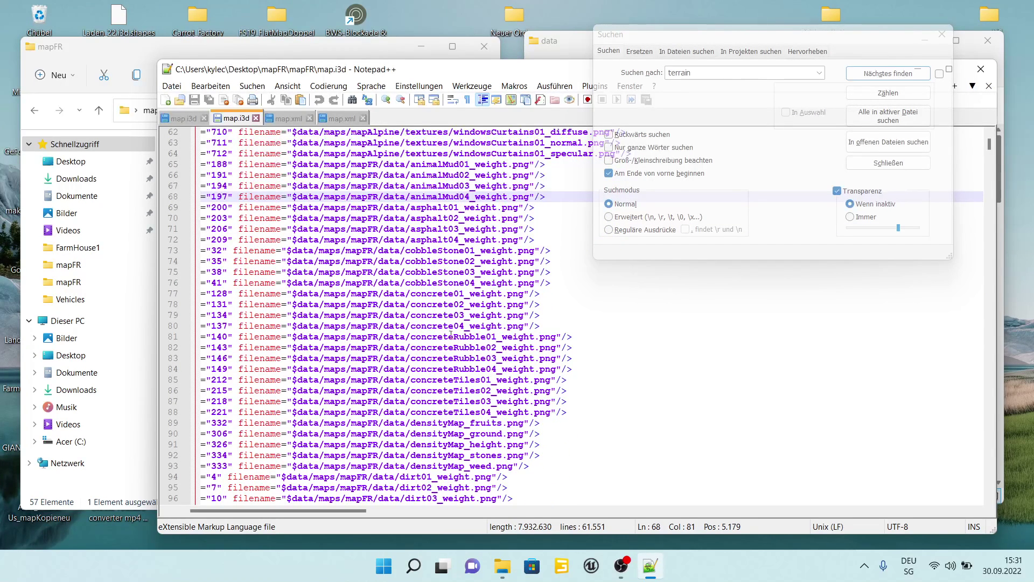
{"action": "scroll", "coordinate": [451, 372], "scroll_direction": "down", "scroll_amount": 2}
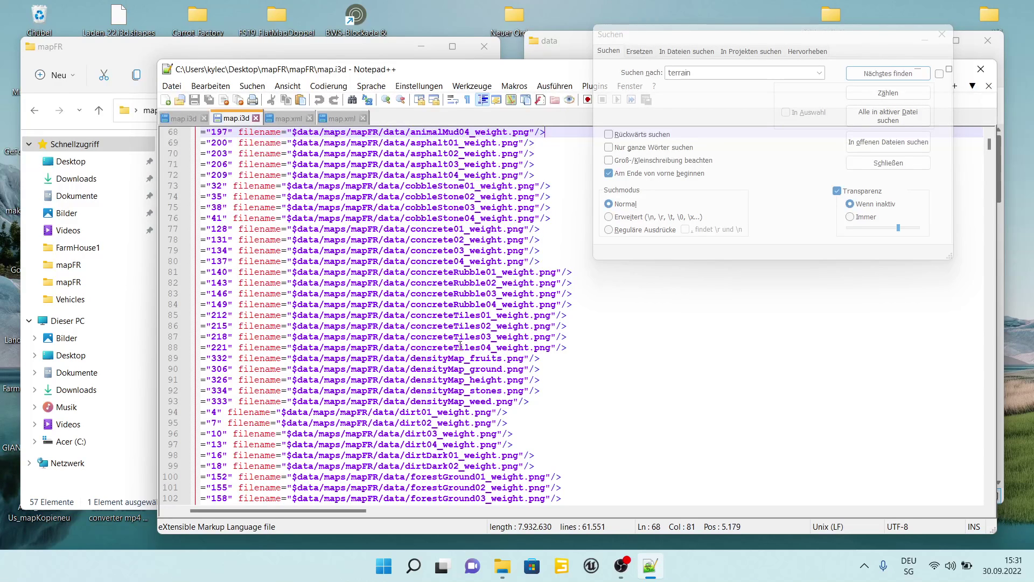
{"action": "left_click", "coordinate": [184, 117]}
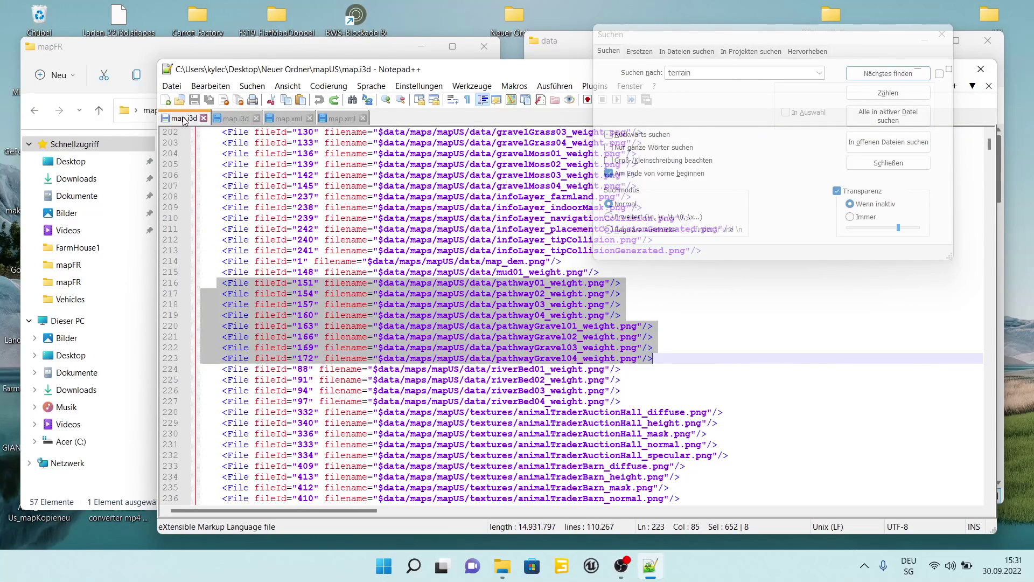
{"action": "left_click", "coordinate": [236, 118]}
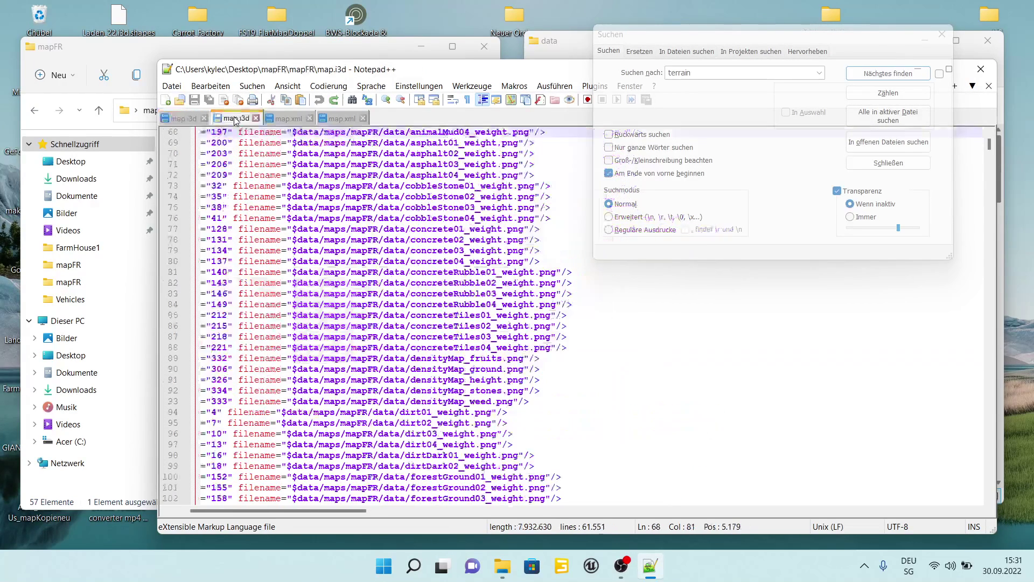
{"action": "scroll", "coordinate": [433, 290], "scroll_direction": "down", "scroll_amount": 8}
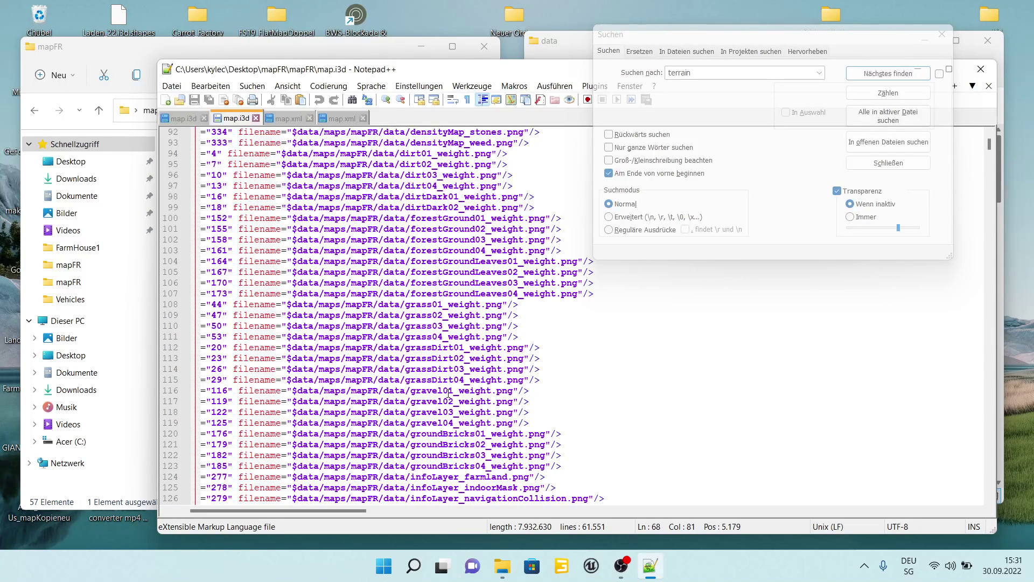
{"action": "scroll", "coordinate": [449, 393], "scroll_direction": "down", "scroll_amount": 2}
{"action": "scroll", "coordinate": [449, 393], "scroll_direction": "down", "scroll_amount": 1}
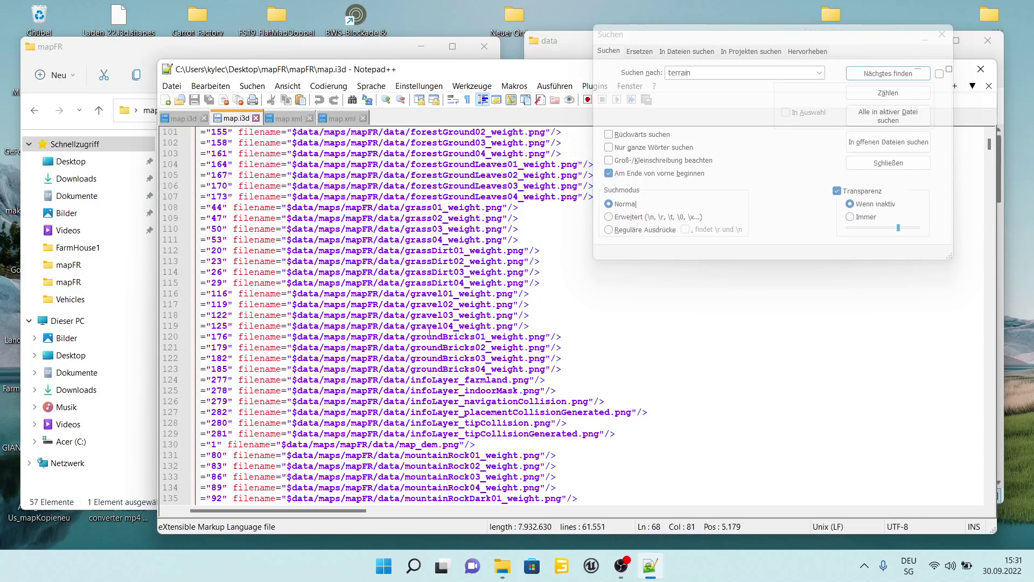
{"action": "scroll", "coordinate": [429, 330], "scroll_direction": "down", "scroll_amount": 2}
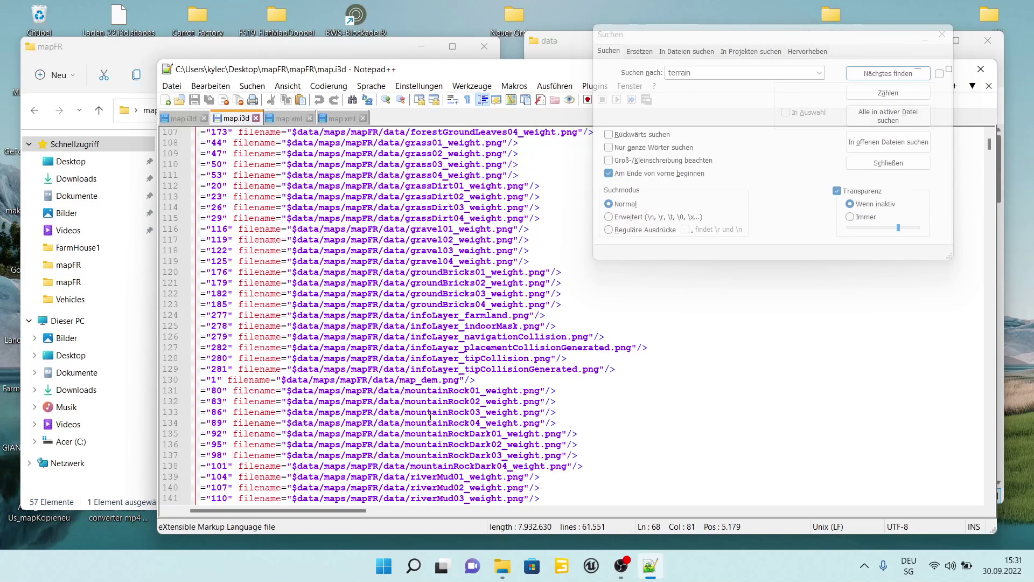
{"action": "scroll", "coordinate": [430, 416], "scroll_direction": "down", "scroll_amount": 2}
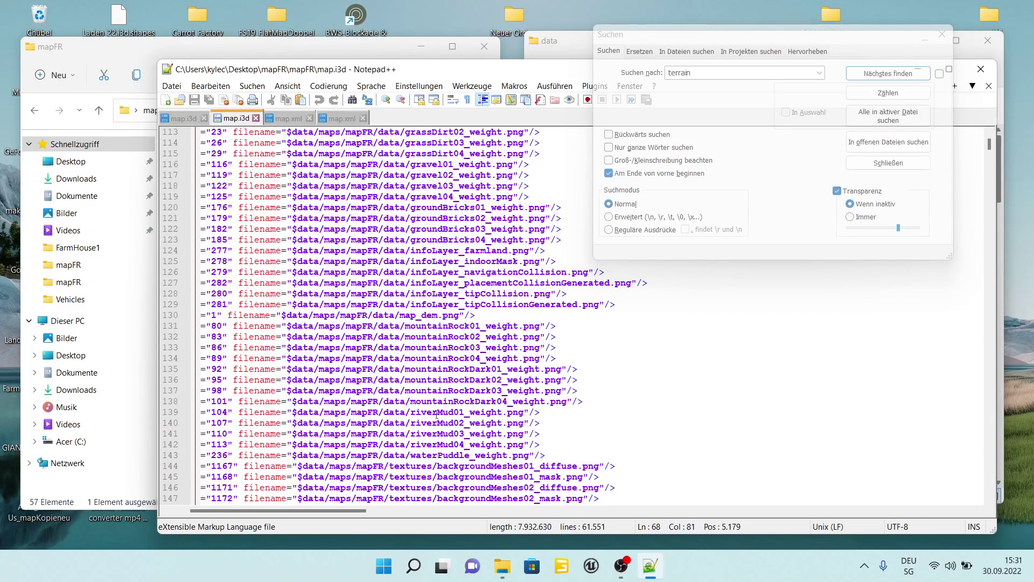
{"action": "scroll", "coordinate": [434, 420], "scroll_direction": "down", "scroll_amount": 2}
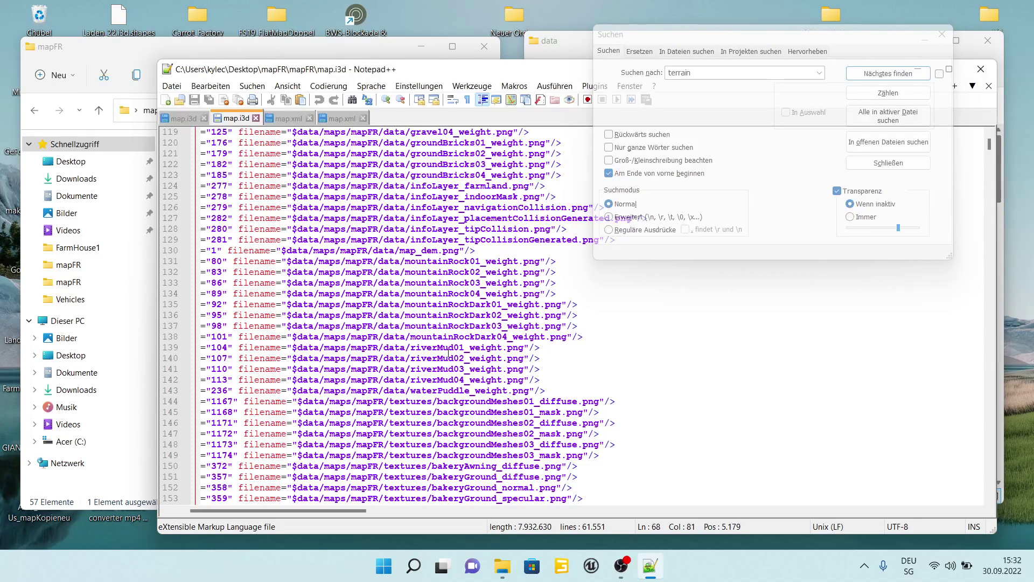
Step: Paste the copied pathway and pathwayGravel entries on a new line after mountainRockDark04_weight.png and remove the extra indent before the first one
{"action": "left_click", "coordinate": [592, 337]}
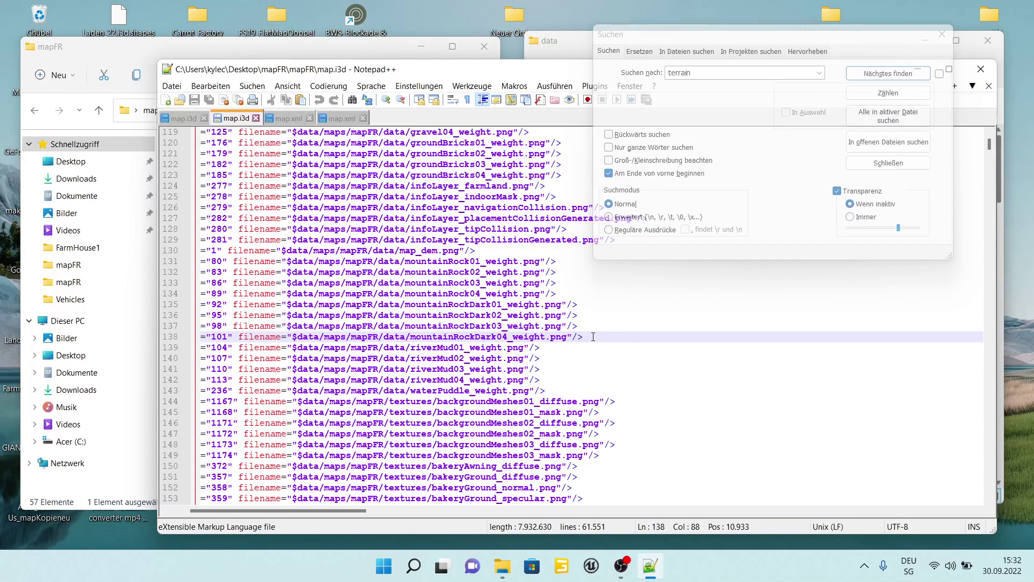
{"action": "key", "text": "Return"}
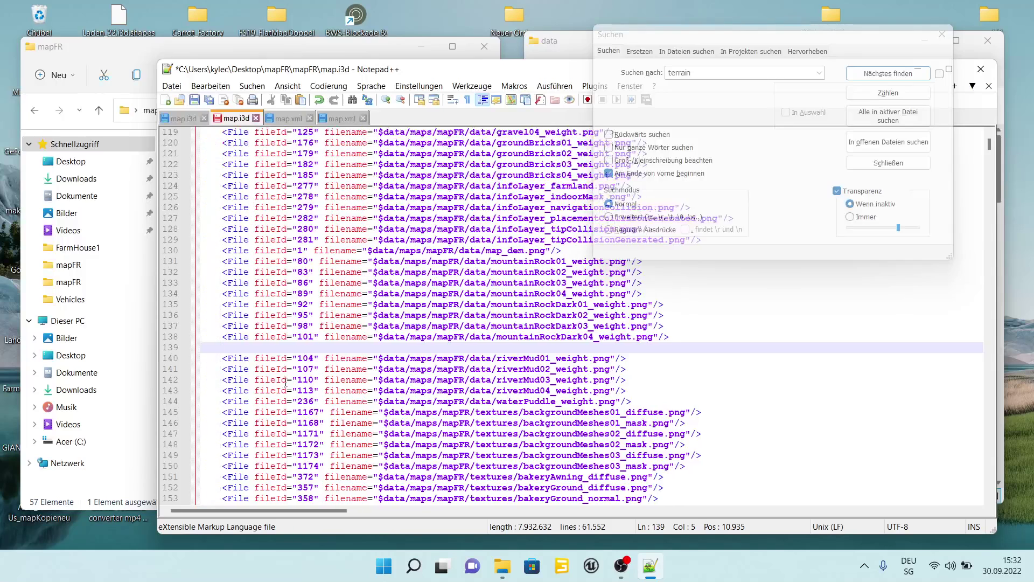
{"action": "right_click", "coordinate": [211, 349]}
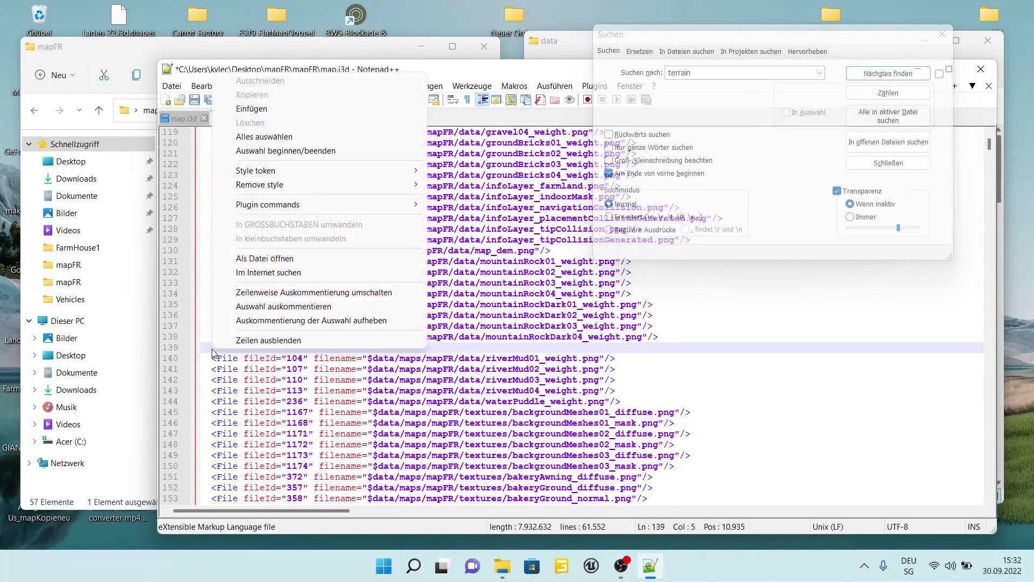
{"action": "left_click", "coordinate": [301, 109]}
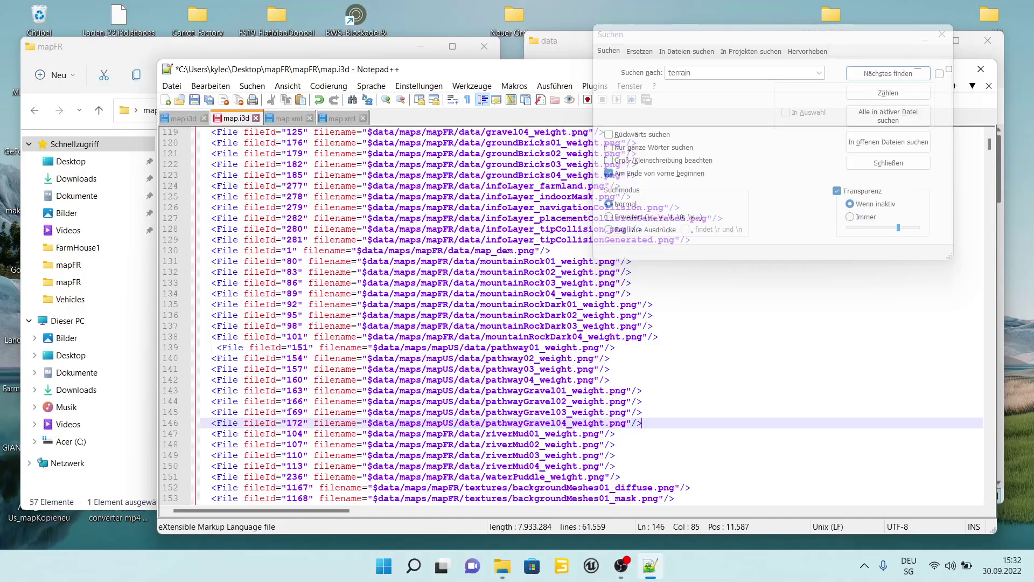
{"action": "left_click", "coordinate": [211, 349]}
{"action": "key", "text": "Delete"}
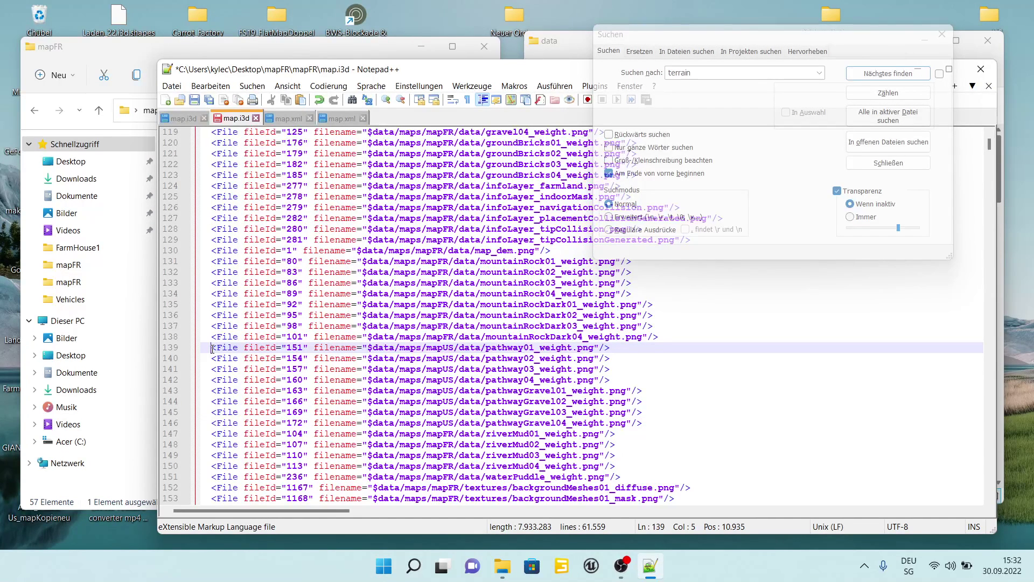
Step: Set the fileIds of the pathway01 to pathway04 weight entries to 151000, 154000, 157000 and 160000
{"action": "left_click", "coordinate": [303, 348]}
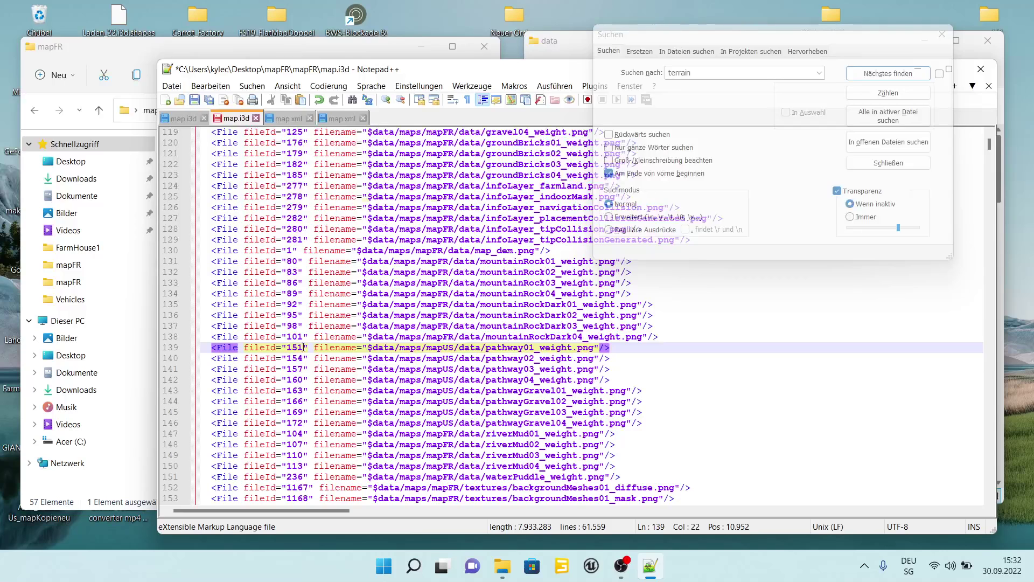
{"action": "type", "text": "000"}
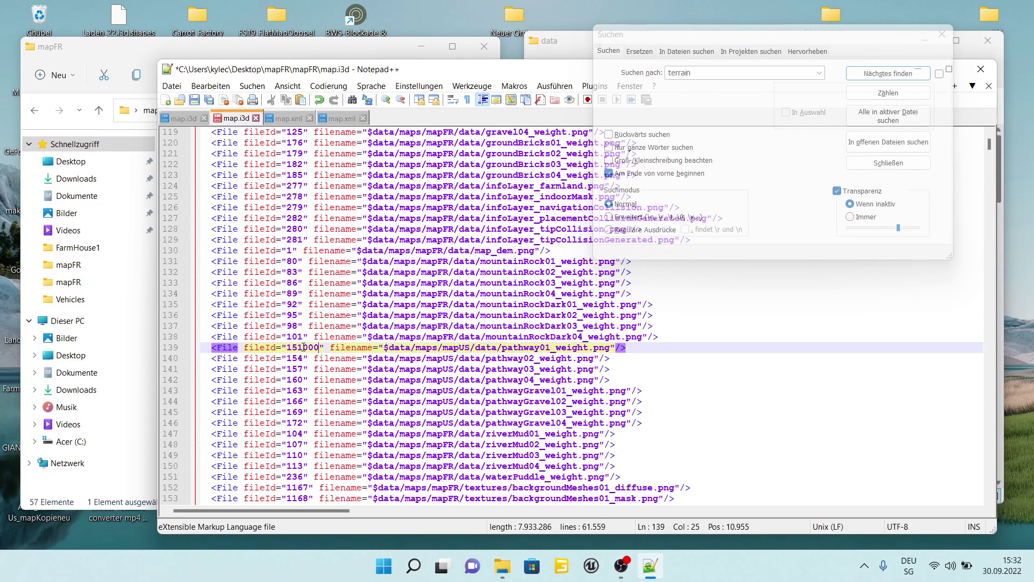
{"action": "left_click", "coordinate": [304, 358]}
{"action": "type", "text": "000"}
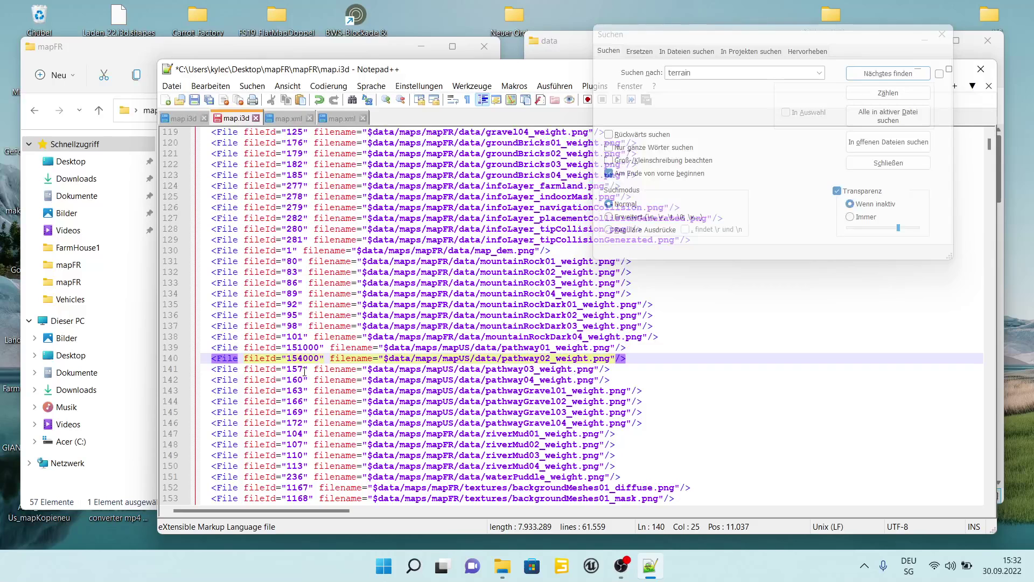
{"action": "left_click", "coordinate": [304, 370]}
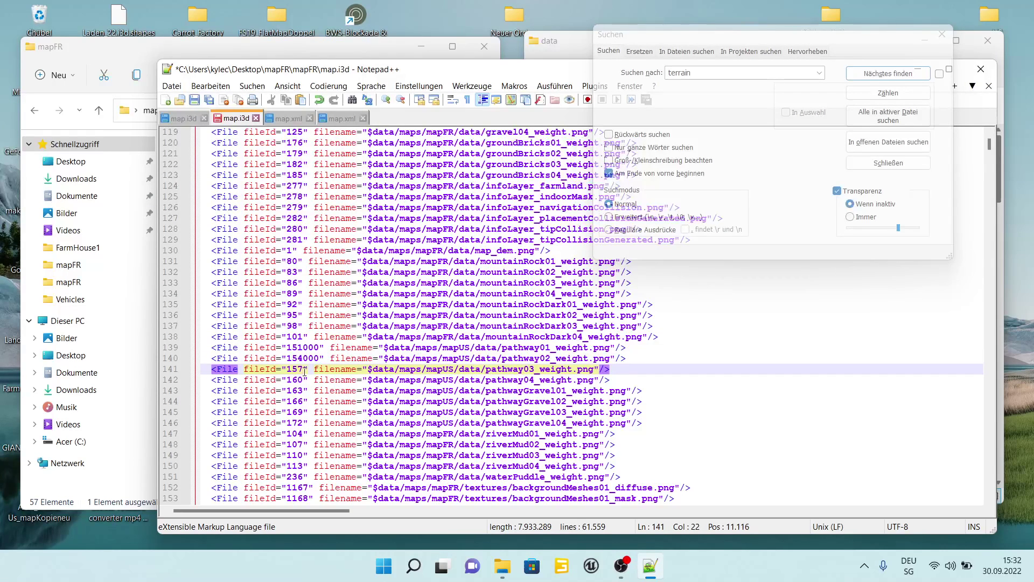
{"action": "type", "text": "000"}
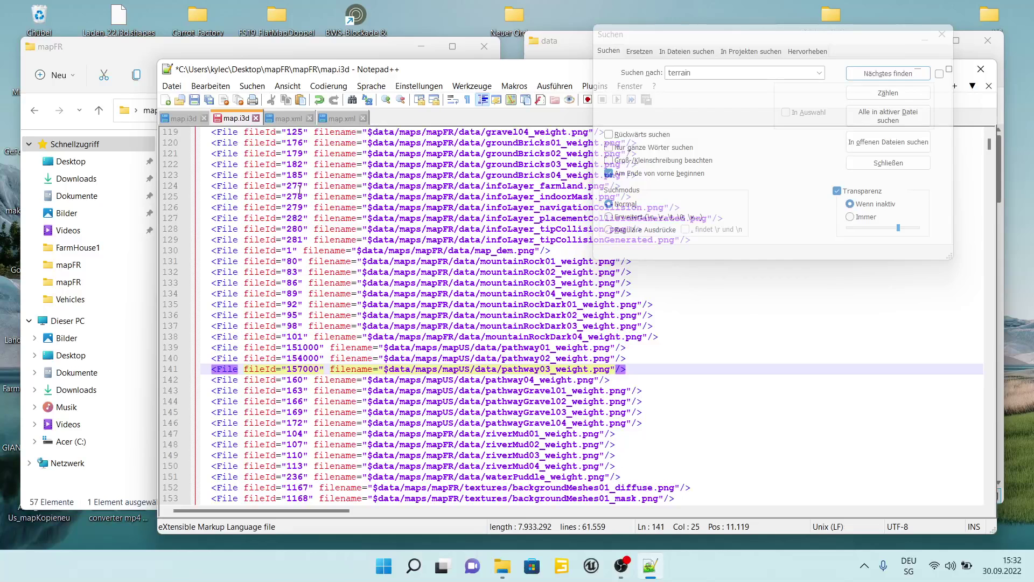
{"action": "left_click", "coordinate": [305, 379]}
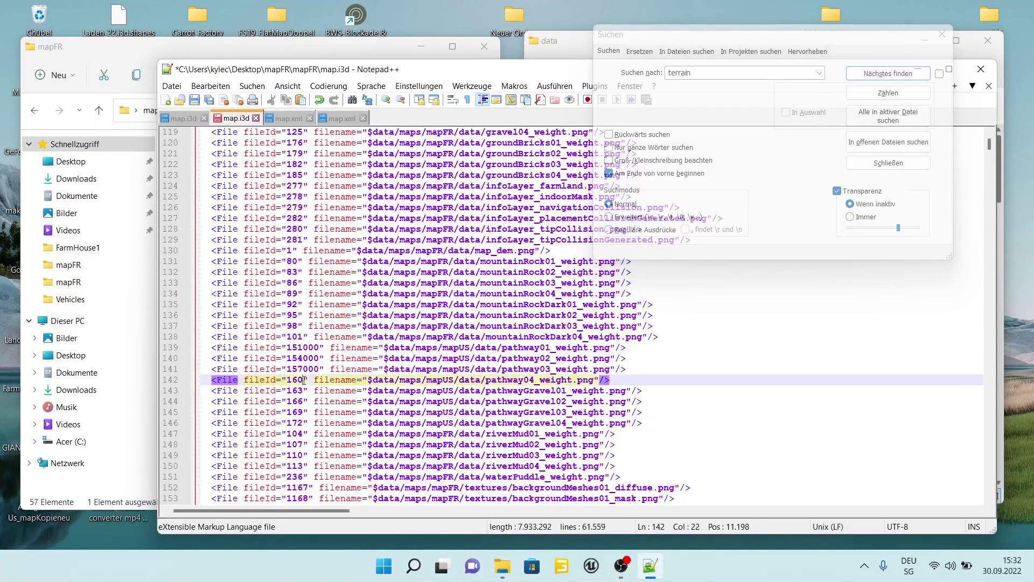
{"action": "type", "text": "000"}
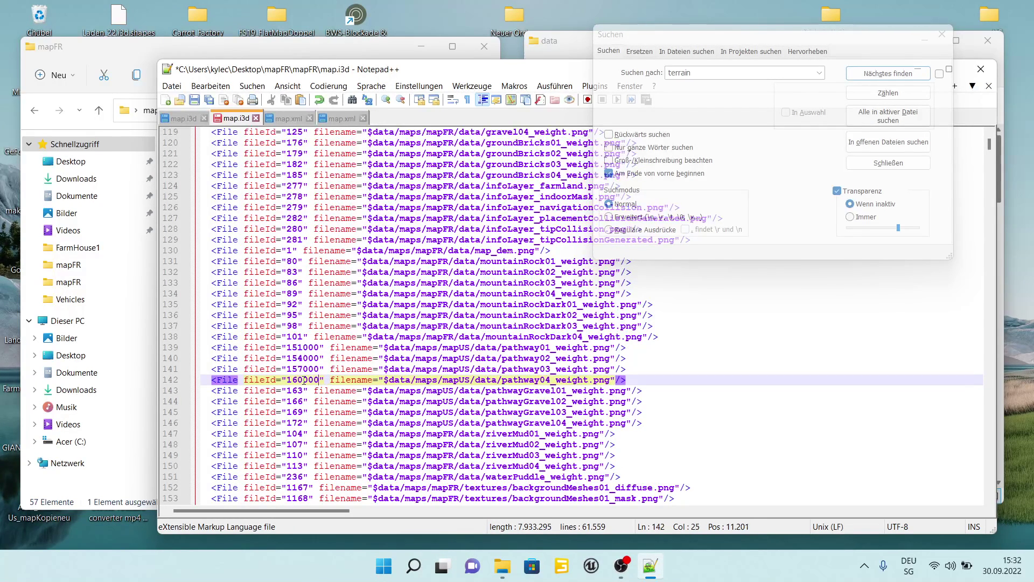
Step: Set the fileIds of the pathwayGravel01 to pathwayGravel04 weight entries to 163000, 166000, 169000 and 172000, and save the mapFR map.i3d
{"action": "left_click", "coordinate": [302, 391]}
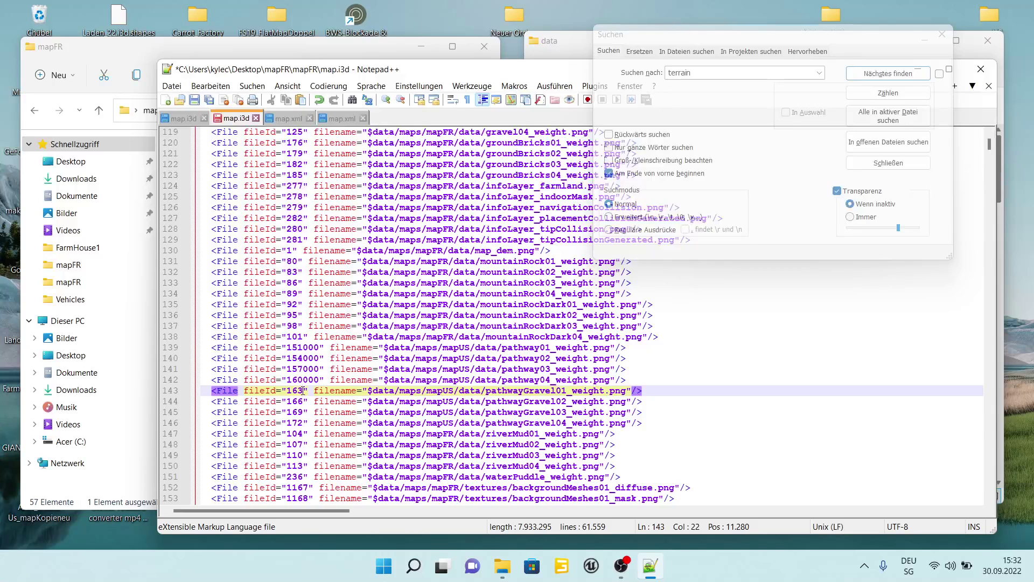
{"action": "type", "text": "000"}
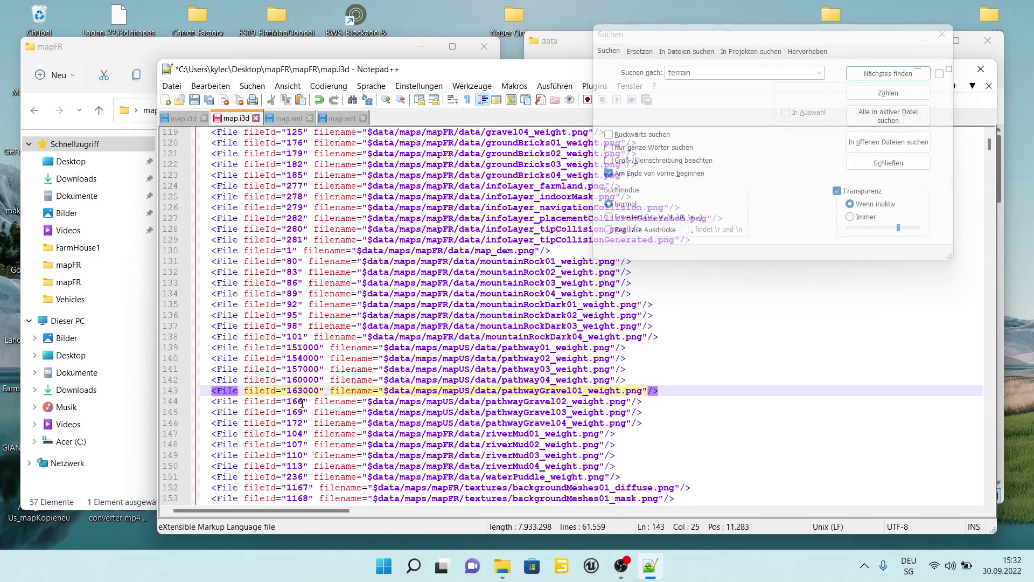
{"action": "left_click", "coordinate": [303, 401]}
{"action": "type", "text": "00"}
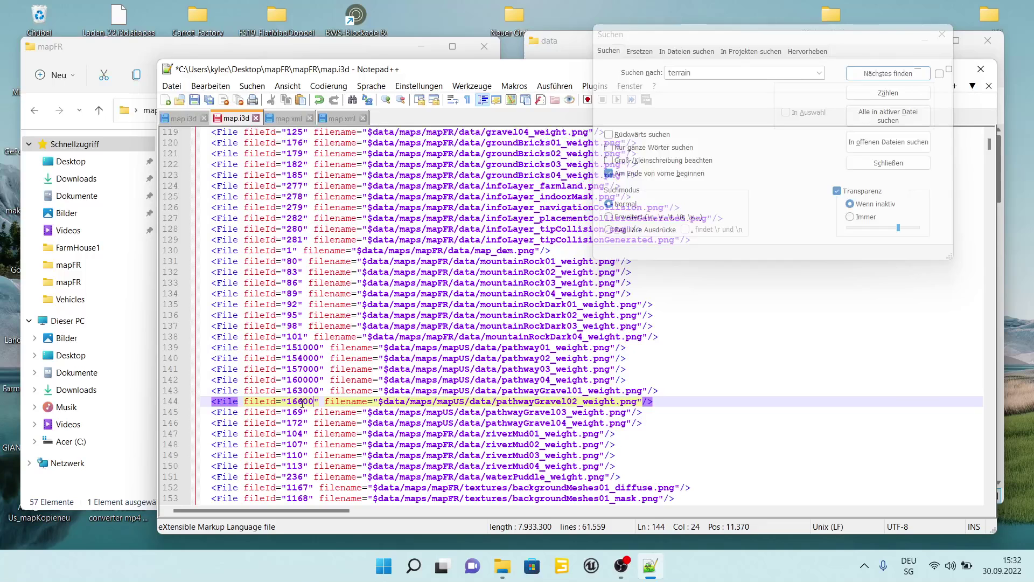
{"action": "type", "text": "0"}
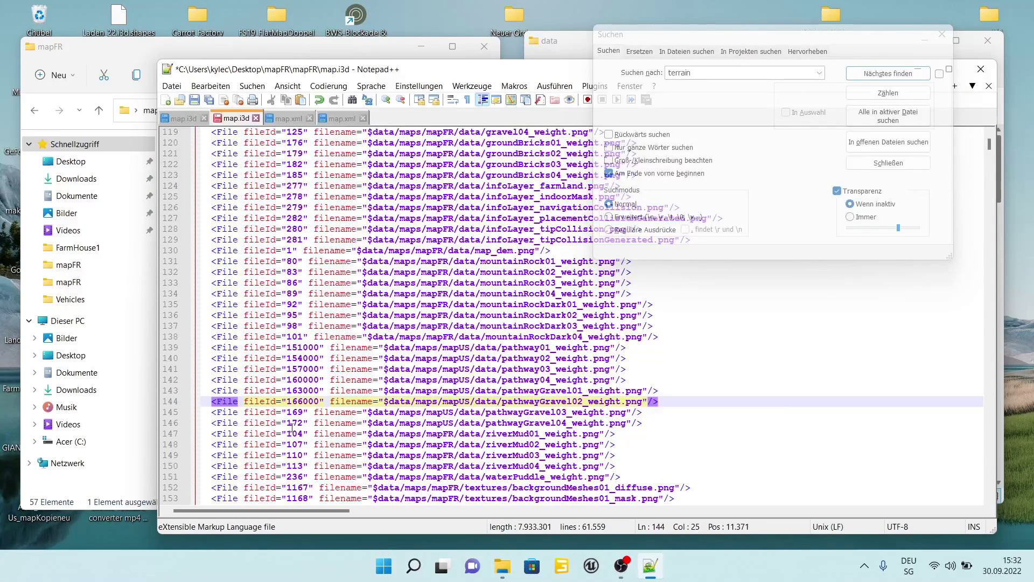
{"action": "left_click", "coordinate": [303, 412]}
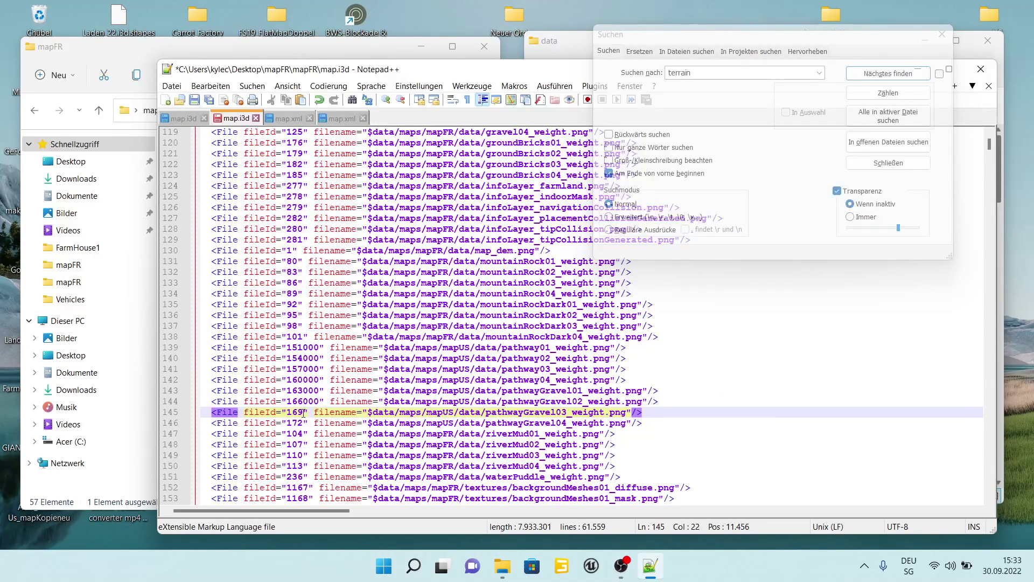
{"action": "type", "text": "000"}
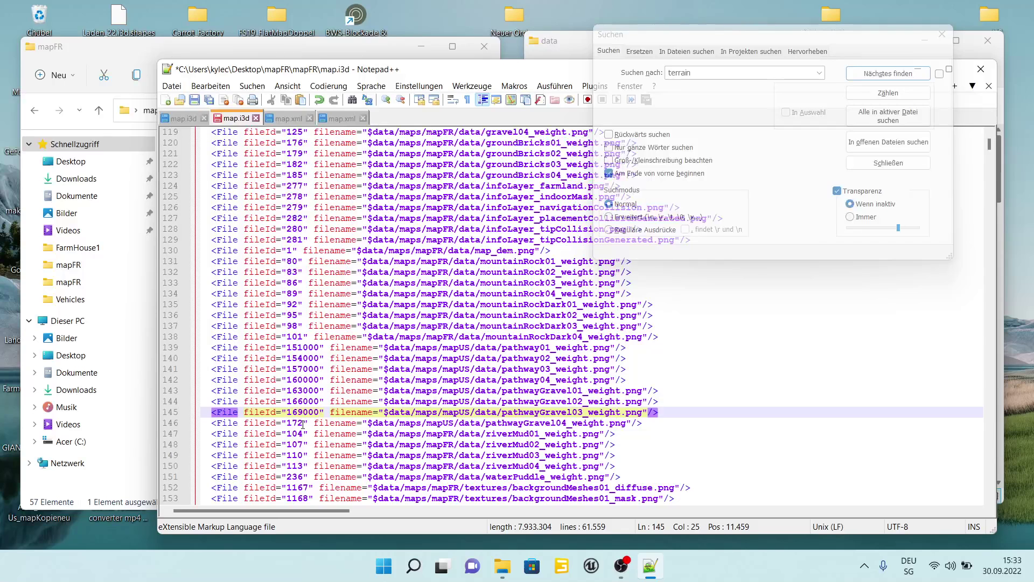
{"action": "left_click", "coordinate": [303, 423]}
{"action": "type", "text": "000"}
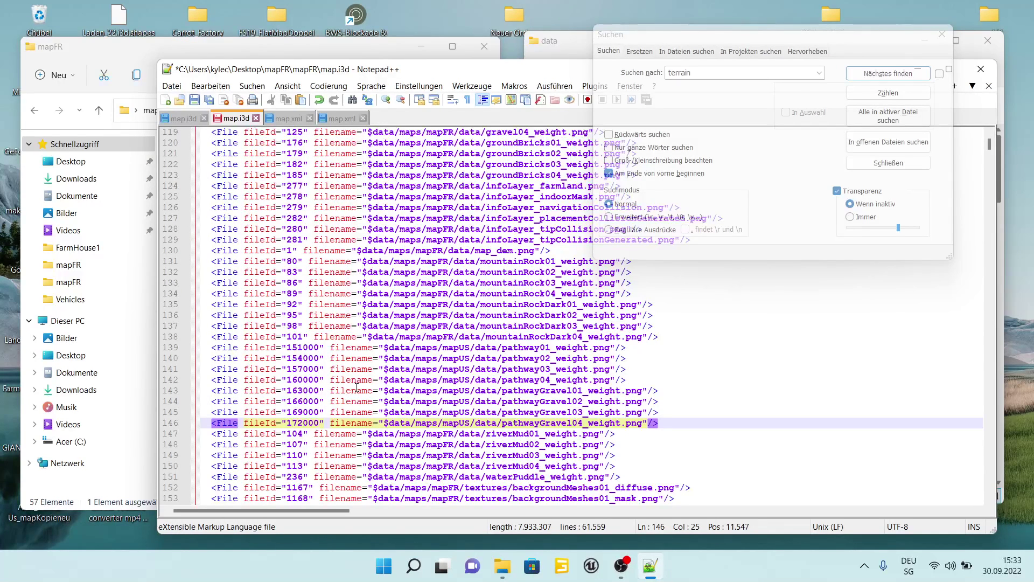
{"action": "left_click", "coordinate": [327, 348]}
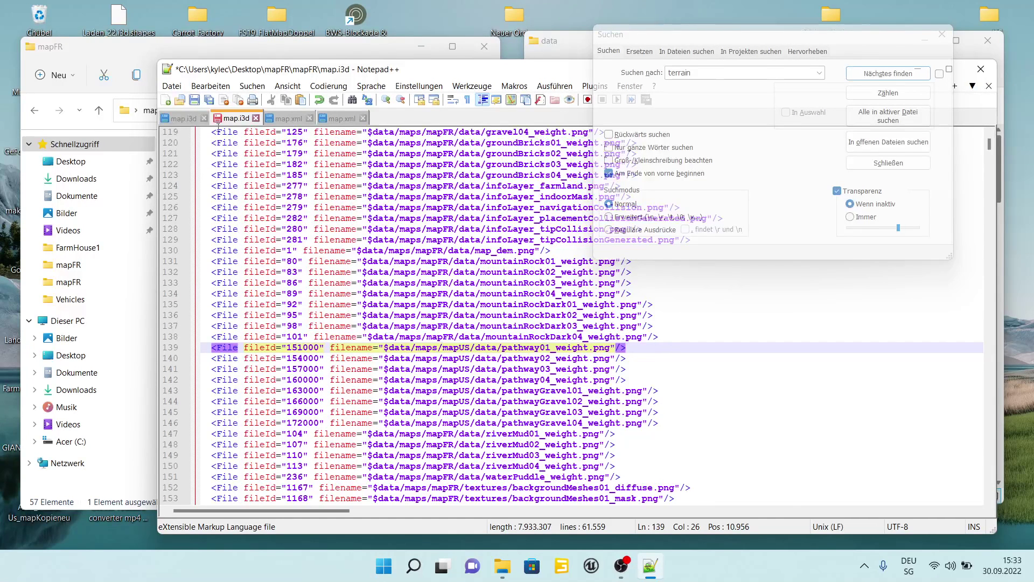
{"action": "left_click", "coordinate": [194, 100]}
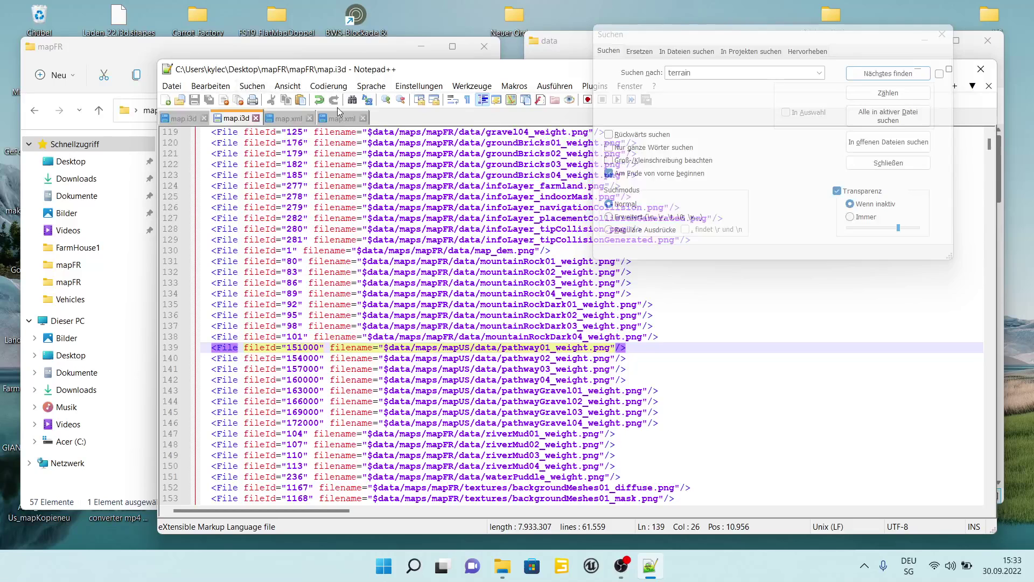
Step: Look through the mapUS map.i3d file entries below the pathwayGravel weights for the textures/terrain section
{"action": "left_click", "coordinate": [186, 118]}
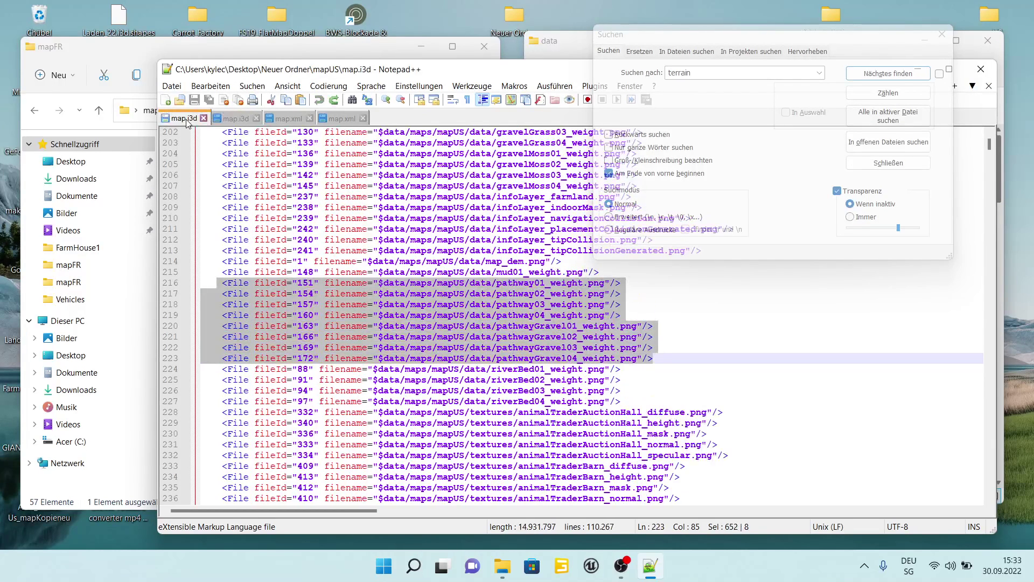
{"action": "left_click", "coordinate": [819, 360]}
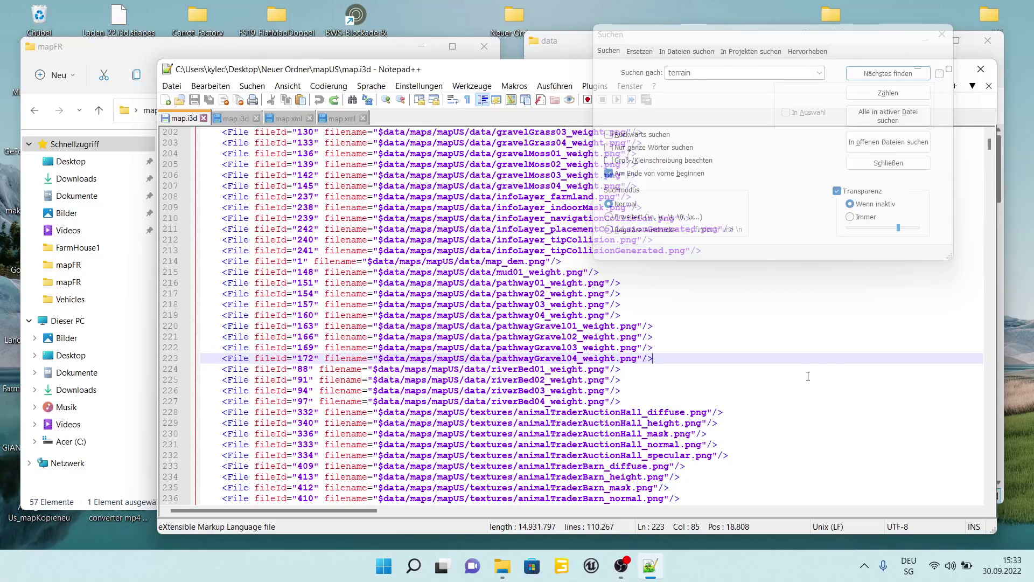
{"action": "scroll", "coordinate": [869, 352], "scroll_direction": "down", "scroll_amount": 3}
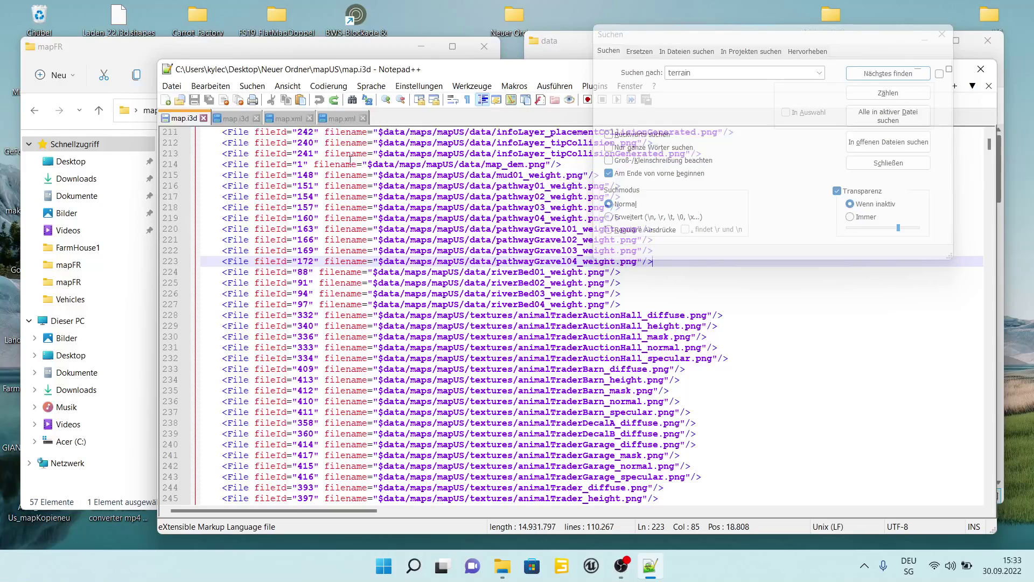
{"action": "left_click", "coordinate": [237, 119]}
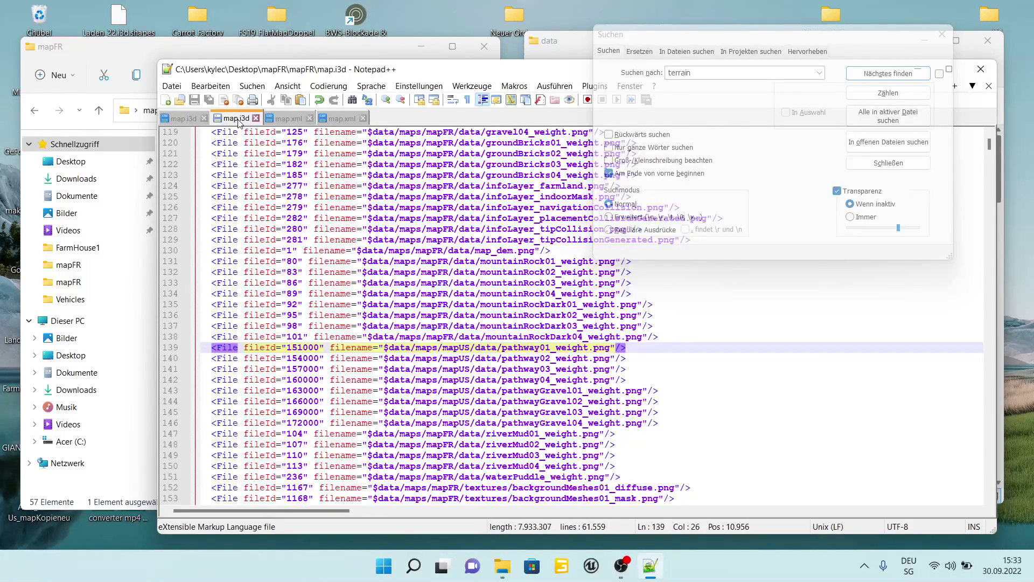
{"action": "left_click", "coordinate": [184, 118]}
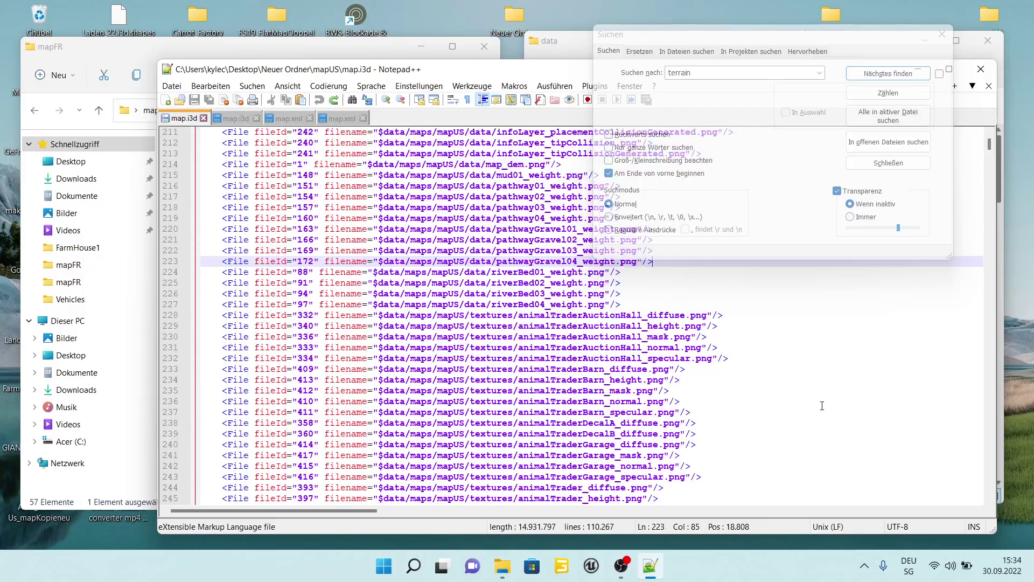
{"action": "scroll", "coordinate": [812, 413], "scroll_direction": "down", "scroll_amount": 4}
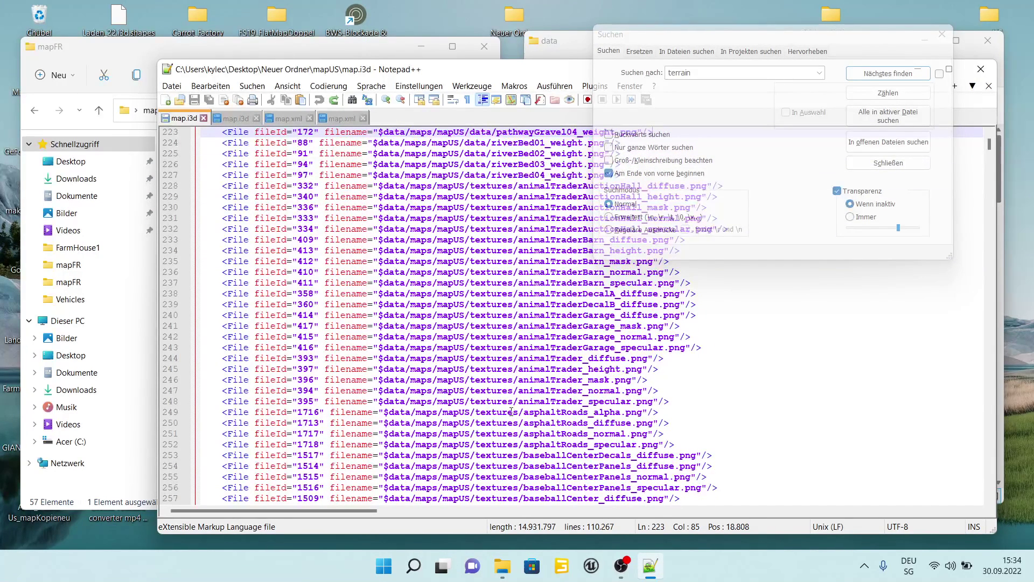
{"action": "scroll", "coordinate": [552, 424], "scroll_direction": "down", "scroll_amount": 5}
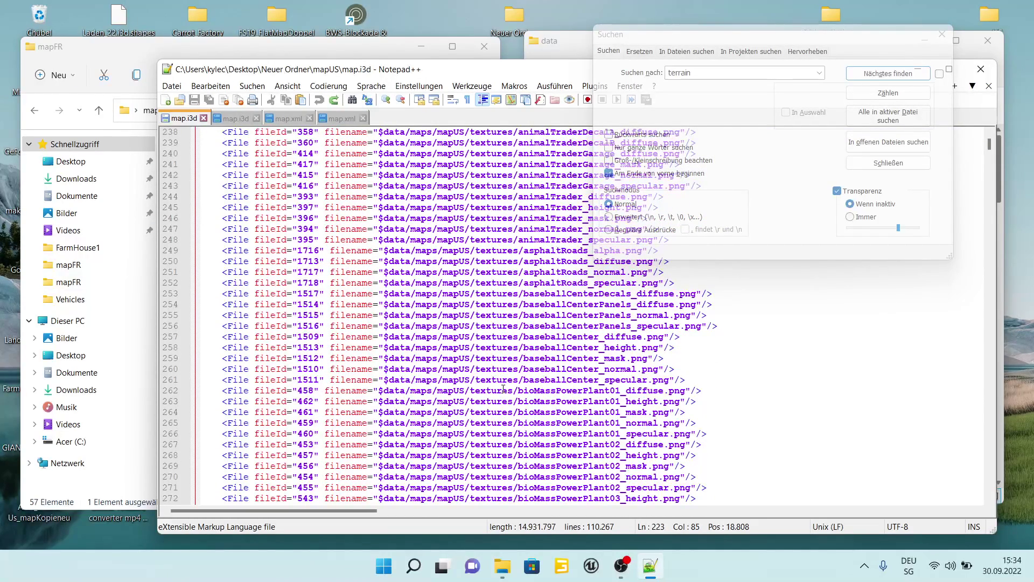
{"action": "scroll", "coordinate": [503, 389], "scroll_direction": "down", "scroll_amount": 11}
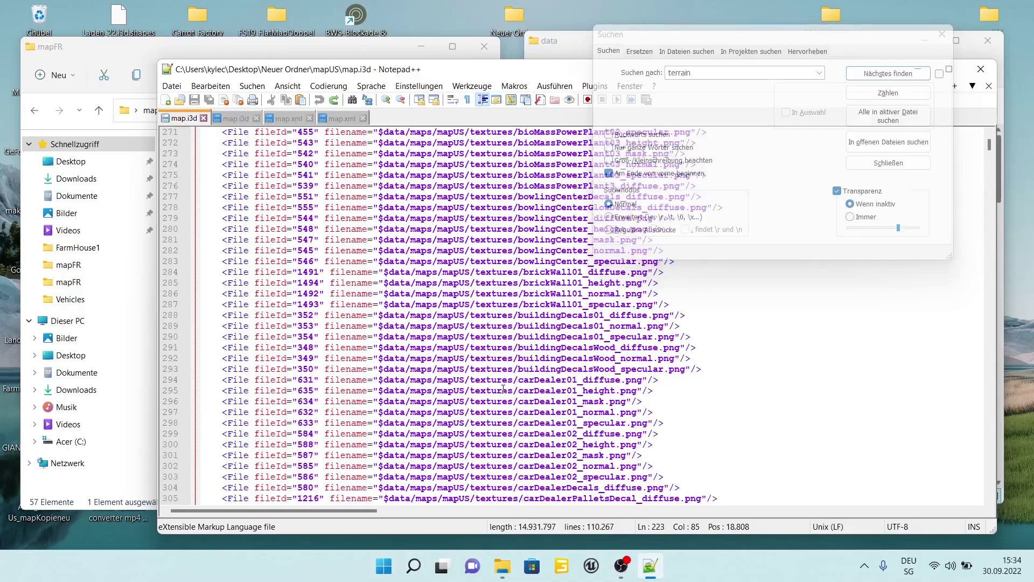
{"action": "scroll", "coordinate": [475, 419], "scroll_direction": "down", "scroll_amount": 13}
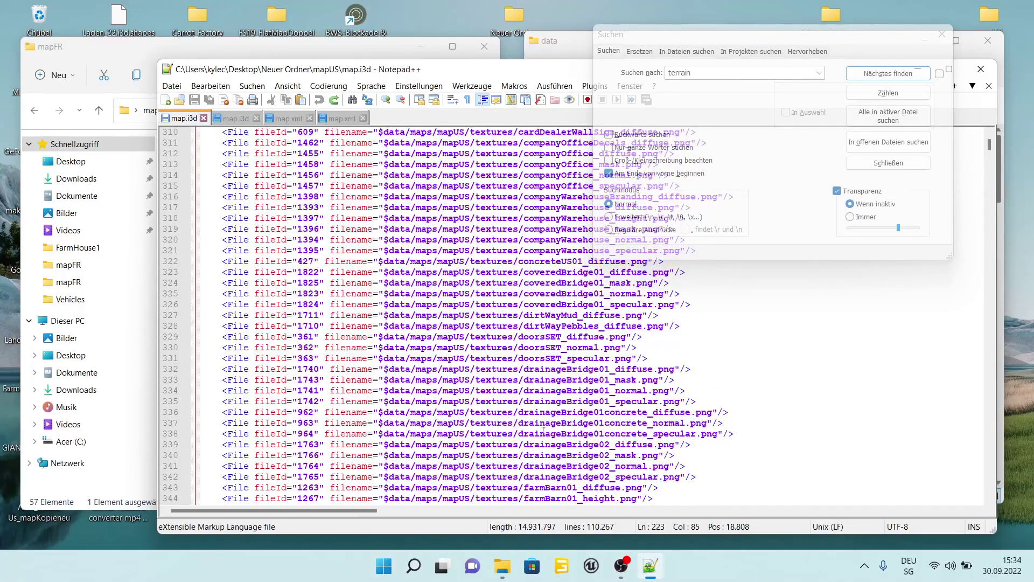
{"action": "scroll", "coordinate": [543, 429], "scroll_direction": "down", "scroll_amount": 16}
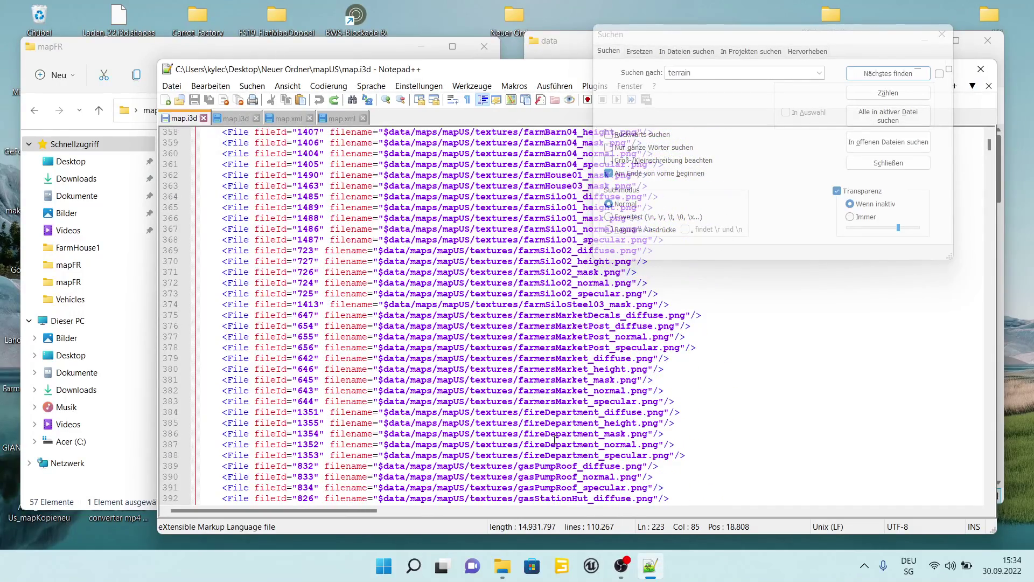
{"action": "scroll", "coordinate": [554, 440], "scroll_direction": "down", "scroll_amount": 20}
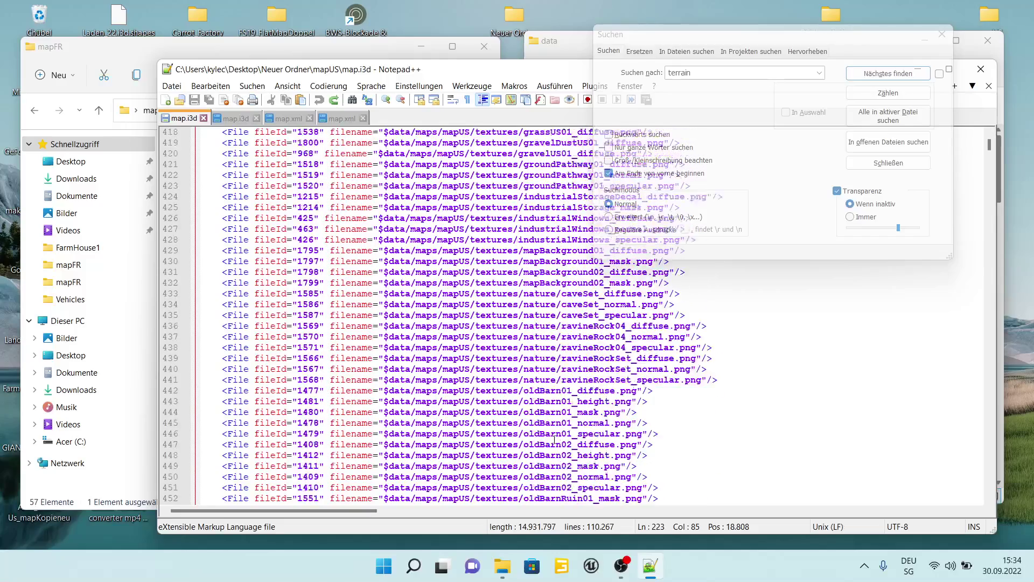
{"action": "scroll", "coordinate": [555, 440], "scroll_direction": "down", "scroll_amount": 20}
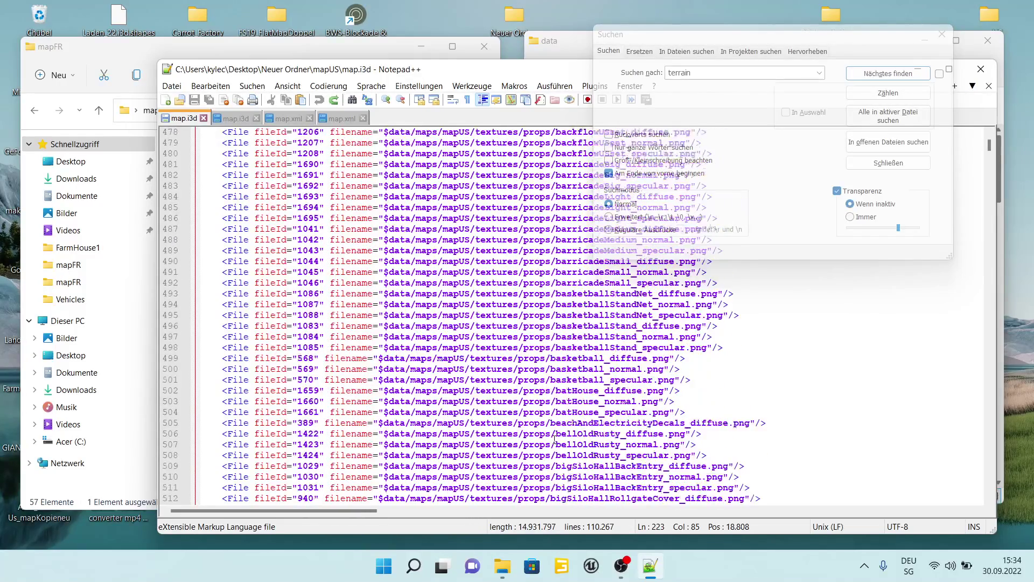
{"action": "scroll", "coordinate": [554, 439], "scroll_direction": "down", "scroll_amount": 7}
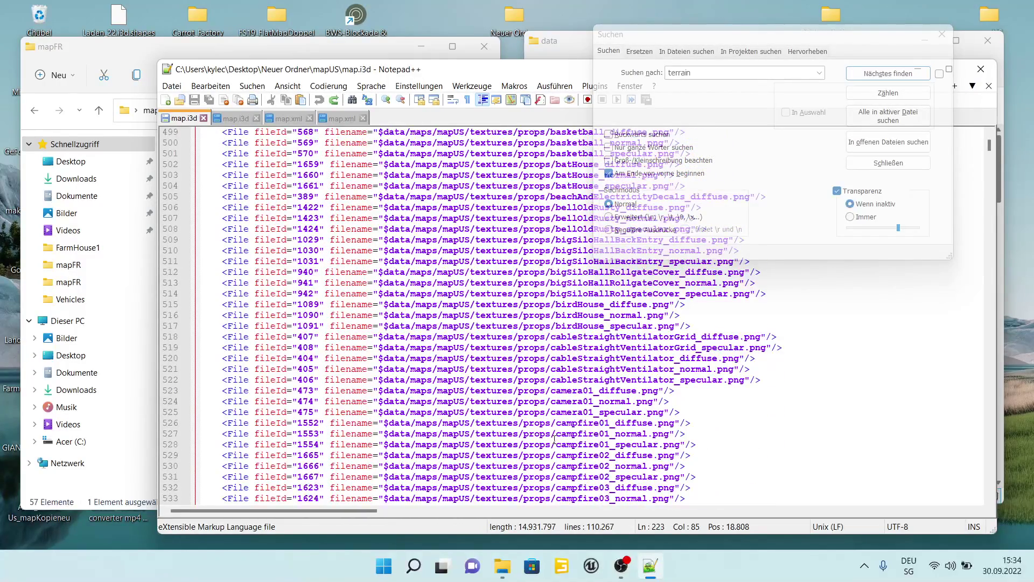
{"action": "scroll", "coordinate": [555, 439], "scroll_direction": "down", "scroll_amount": 4}
{"action": "scroll", "coordinate": [554, 440], "scroll_direction": "down", "scroll_amount": 11}
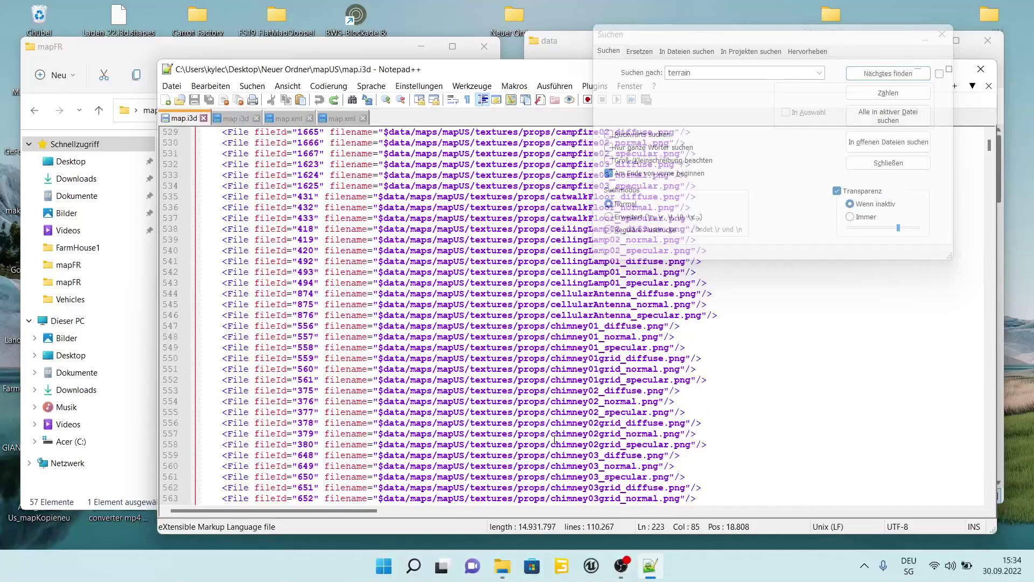
{"action": "scroll", "coordinate": [554, 440], "scroll_direction": "down", "scroll_amount": 8}
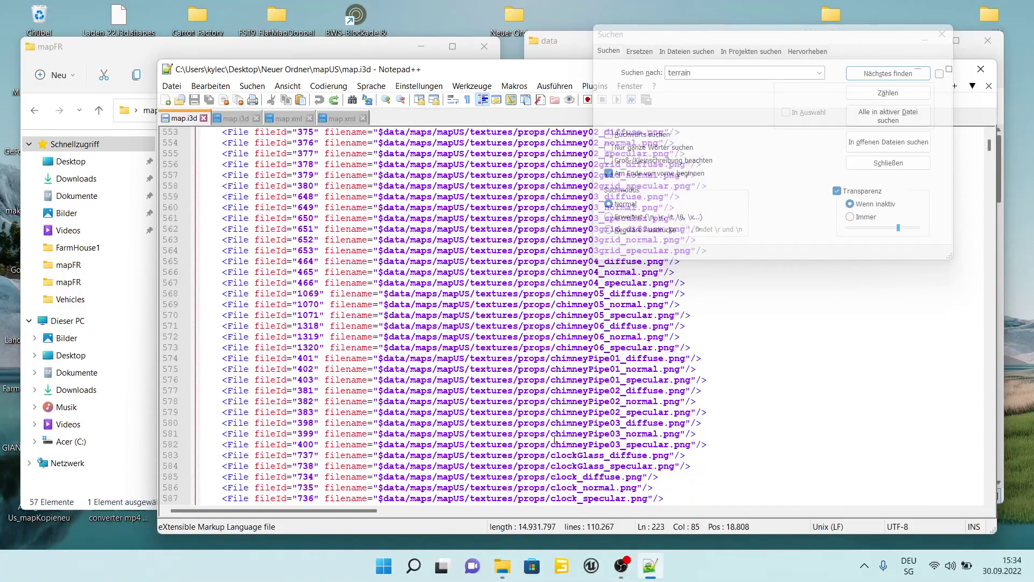
{"action": "scroll", "coordinate": [554, 440], "scroll_direction": "down", "scroll_amount": 2}
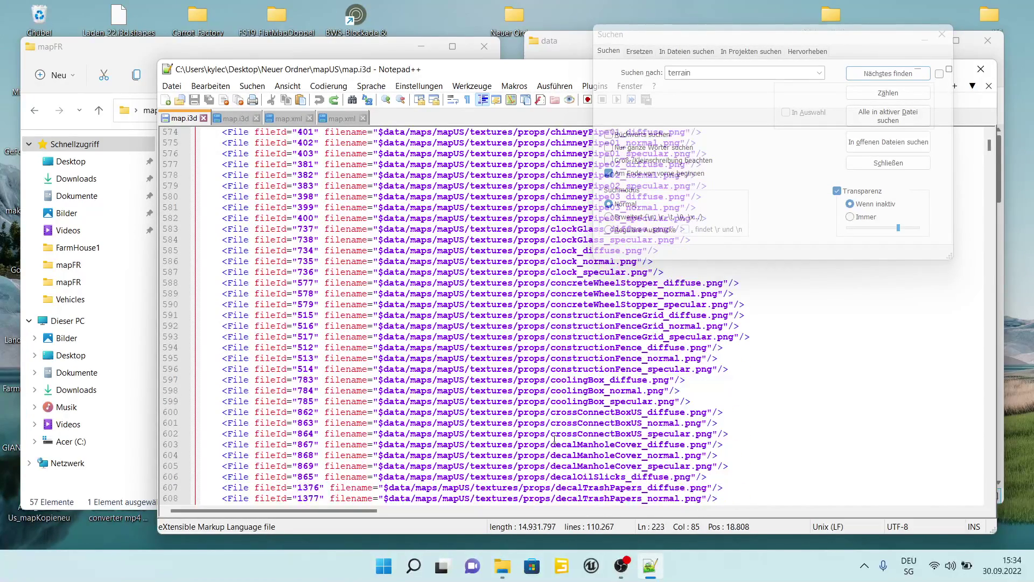
{"action": "scroll", "coordinate": [554, 440], "scroll_direction": "down", "scroll_amount": 20}
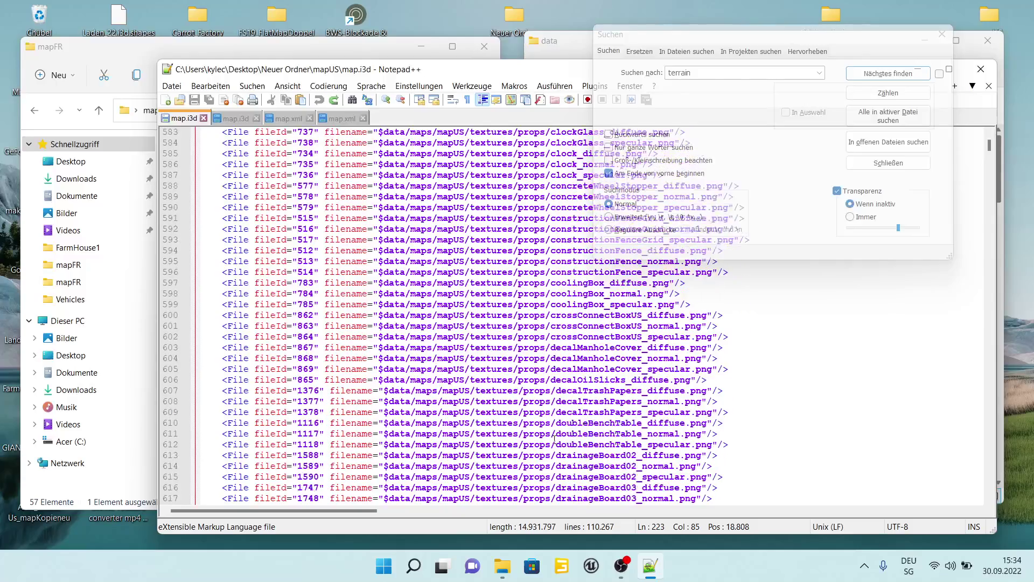
{"action": "scroll", "coordinate": [554, 439], "scroll_direction": "down", "scroll_amount": 20}
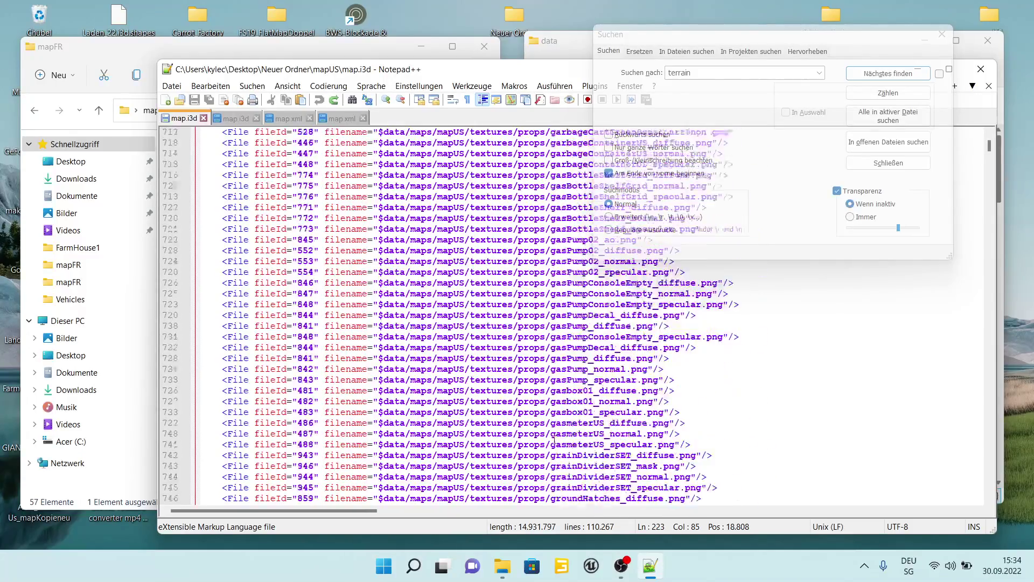
{"action": "scroll", "coordinate": [554, 439], "scroll_direction": "down", "scroll_amount": 20}
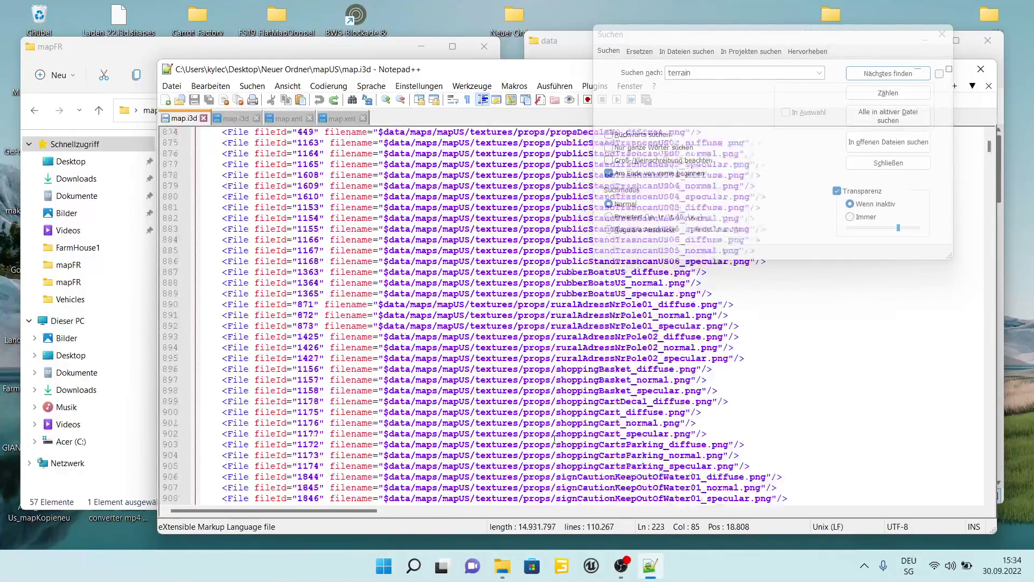
{"action": "scroll", "coordinate": [554, 439], "scroll_direction": "down", "scroll_amount": 20}
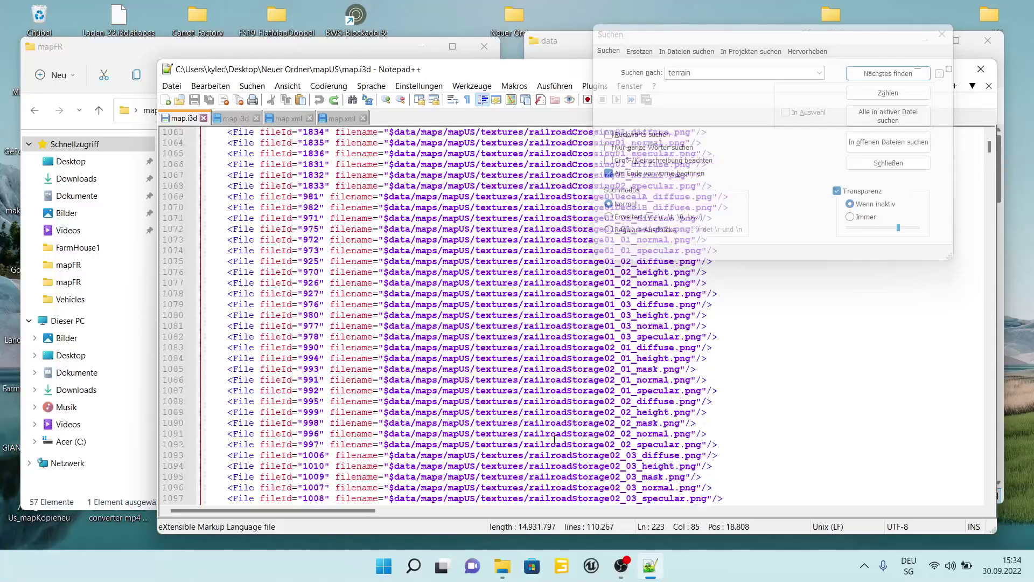
{"action": "scroll", "coordinate": [554, 439], "scroll_direction": "down", "scroll_amount": 13}
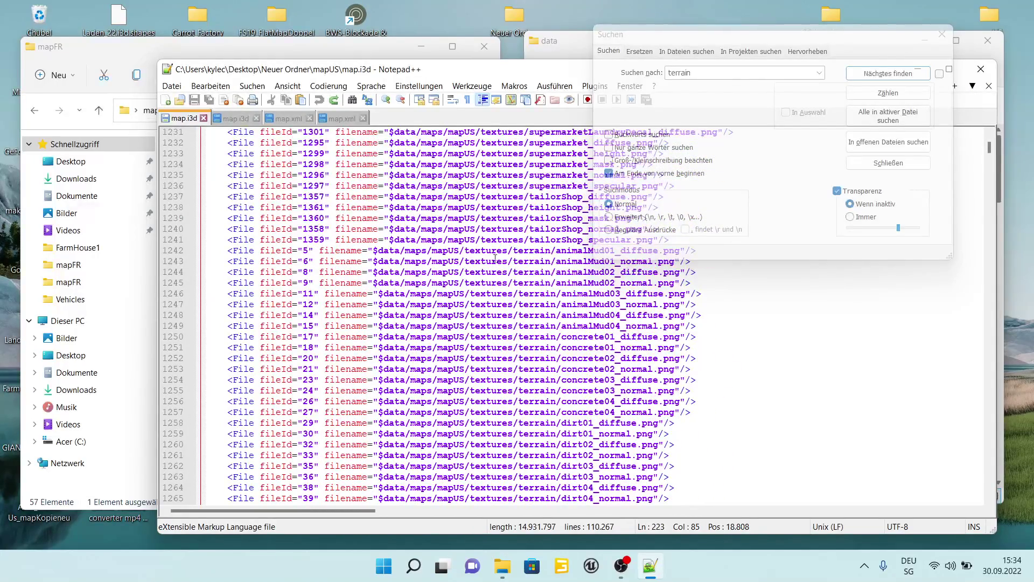
Step: Copy the mapUS textures/terrain entries from pathway01_diffuse.png through pathwayGravel04_normal.png
{"action": "scroll", "coordinate": [517, 337], "scroll_direction": "up", "scroll_amount": 1}
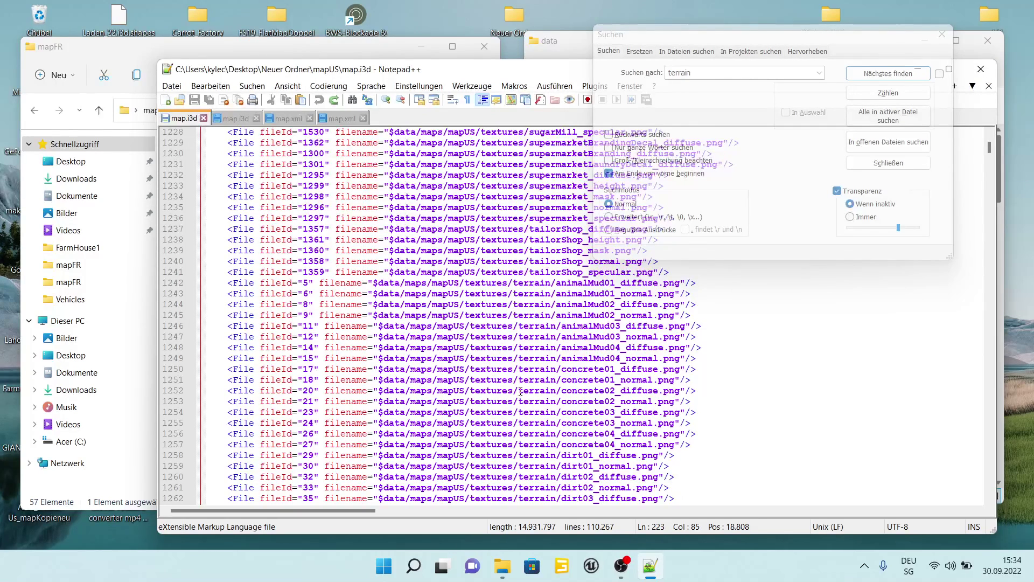
{"action": "scroll", "coordinate": [521, 391], "scroll_direction": "down", "scroll_amount": 8}
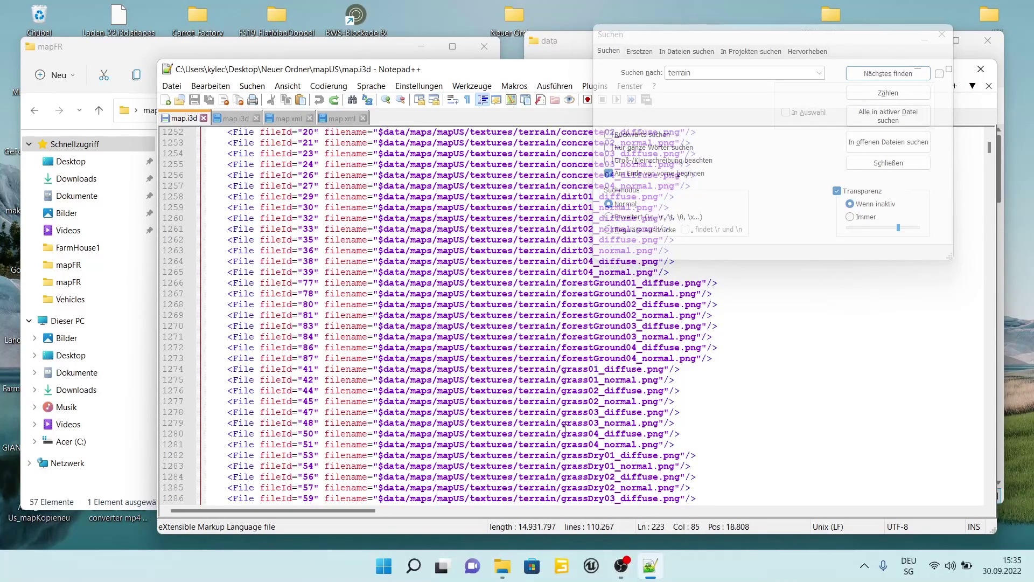
{"action": "scroll", "coordinate": [592, 372], "scroll_direction": "down", "scroll_amount": 8}
{"action": "scroll", "coordinate": [564, 428], "scroll_direction": "down", "scroll_amount": 13}
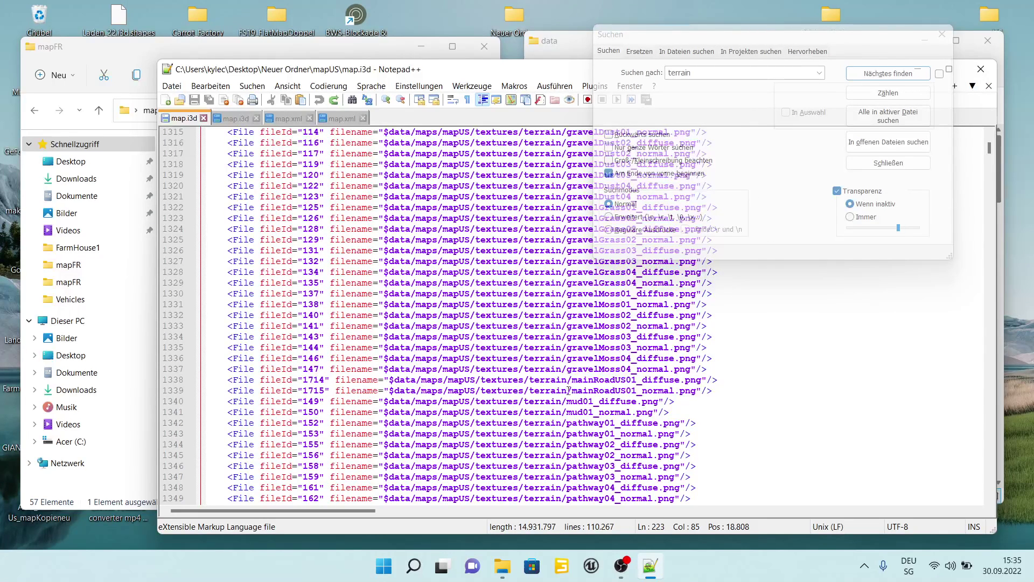
{"action": "scroll", "coordinate": [563, 450], "scroll_direction": "down", "scroll_amount": 2}
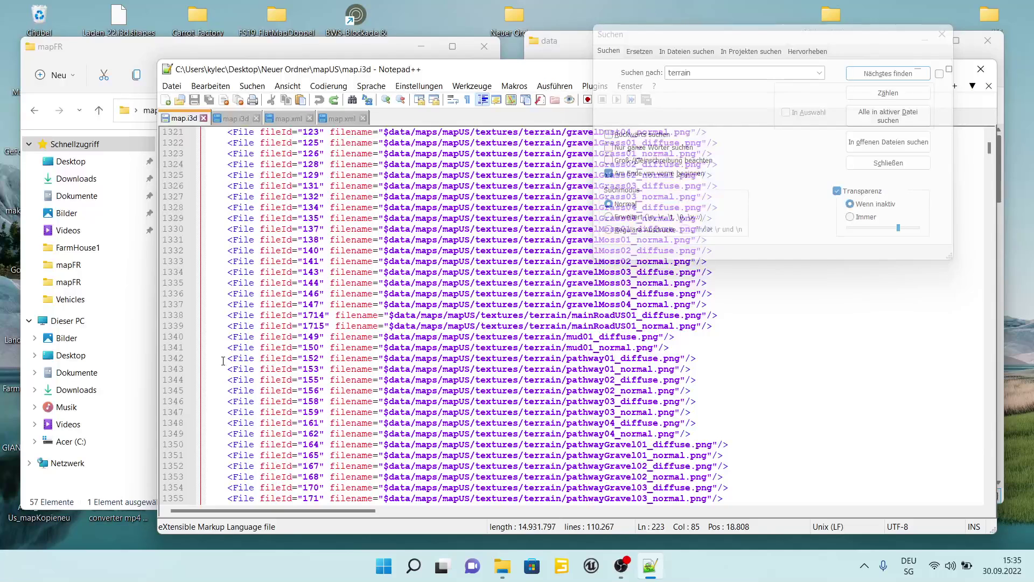
{"action": "left_click_drag", "start_coordinate": [223, 361], "coordinate": [788, 369]}
{"action": "key", "text": "ctrl+c"}
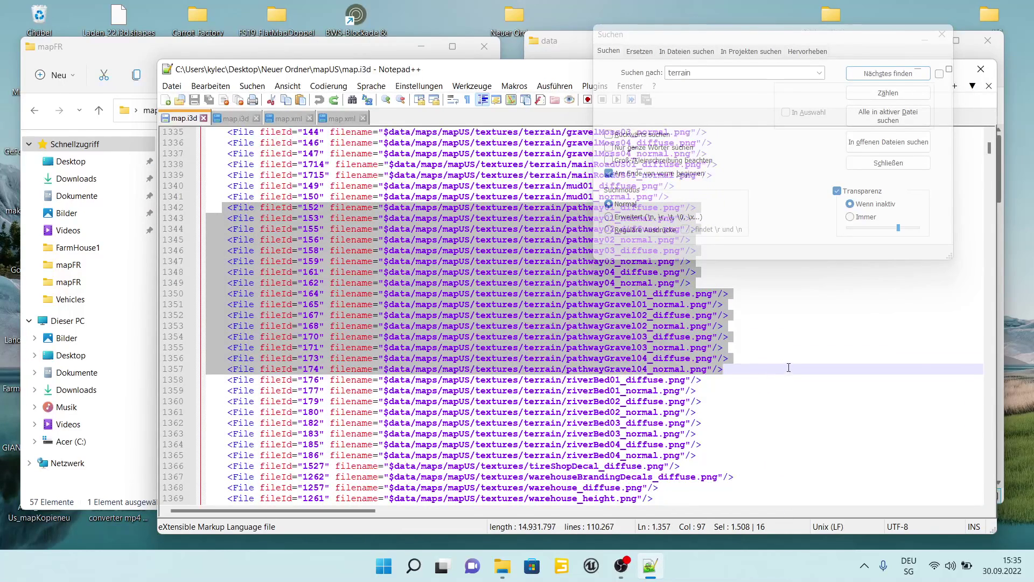
Step: Close the search dialog and copy the selected mapUS terrain texture entries from pathway01_diffuse.png through pathwayGravel04_normal.png again
{"action": "left_click", "coordinate": [943, 34]}
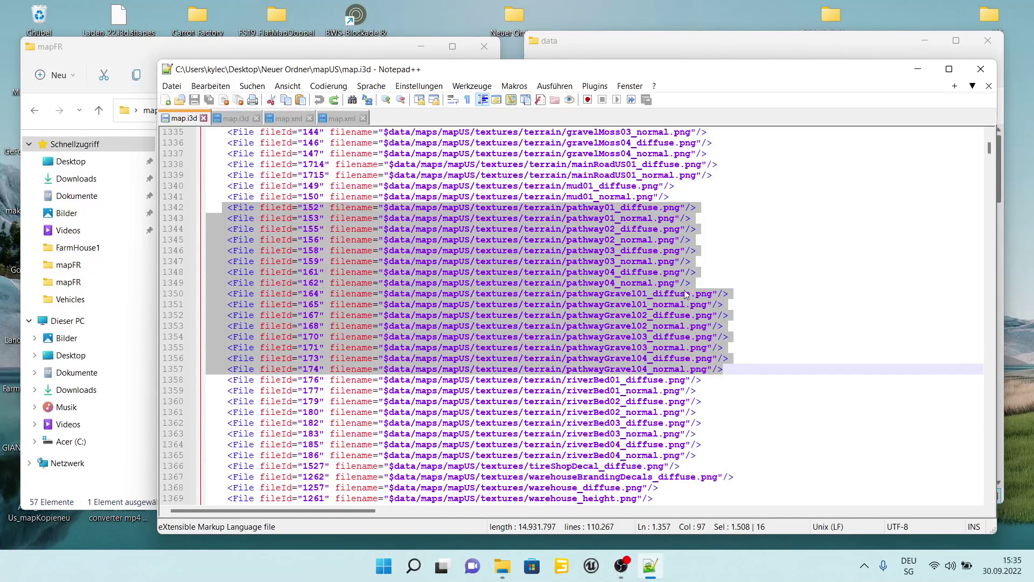
{"action": "right_click", "coordinate": [478, 250]}
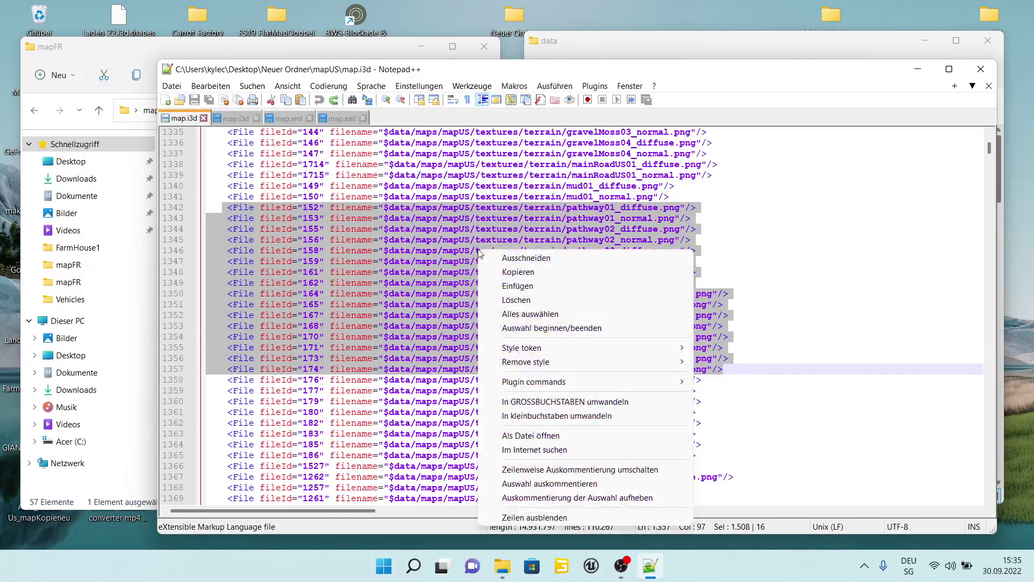
{"action": "left_click", "coordinate": [522, 272]}
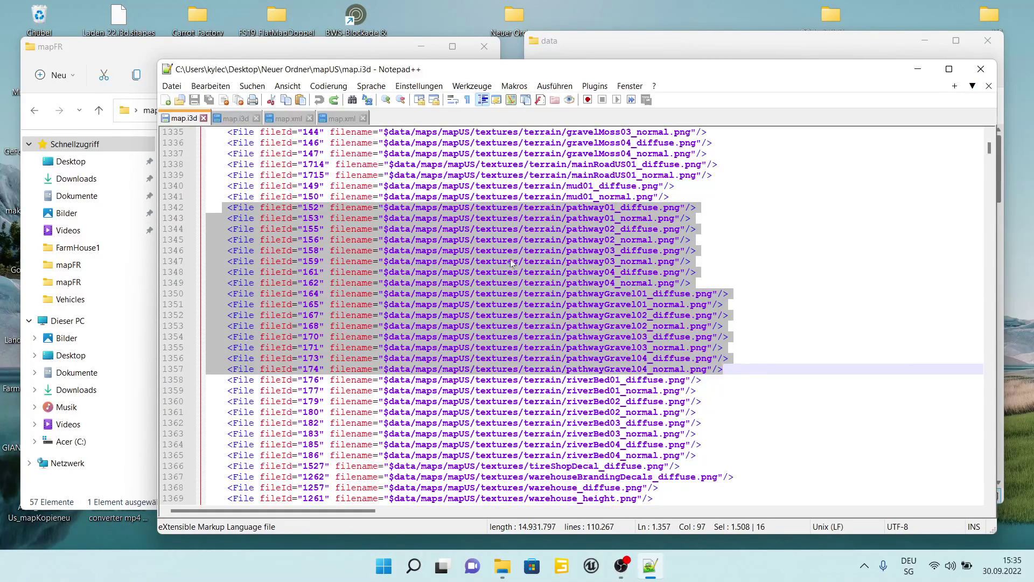
Step: In the mapFR map.i3d, paste the copied texture entries on a new line below mountainRockDark04_normal.png and remove the first entry's extra leading space
{"action": "left_click", "coordinate": [237, 119]}
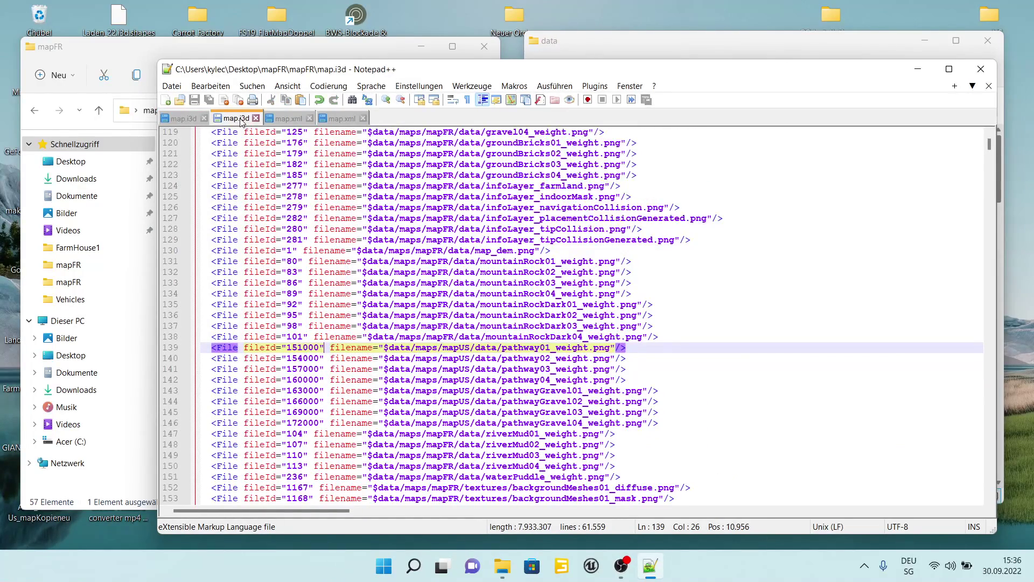
{"action": "scroll", "coordinate": [573, 330], "scroll_direction": "down", "scroll_amount": 20}
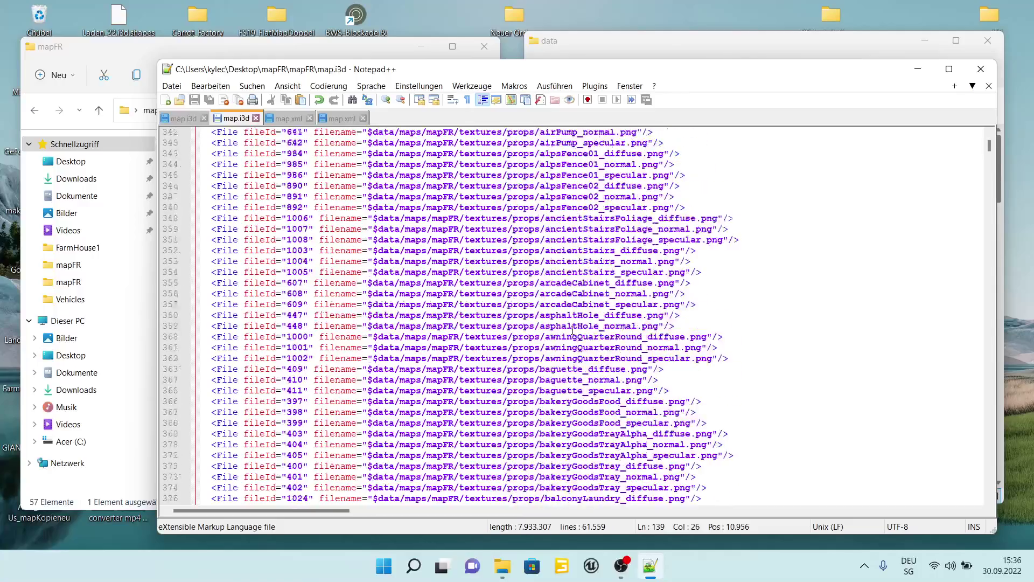
{"action": "scroll", "coordinate": [573, 330], "scroll_direction": "down", "scroll_amount": 20}
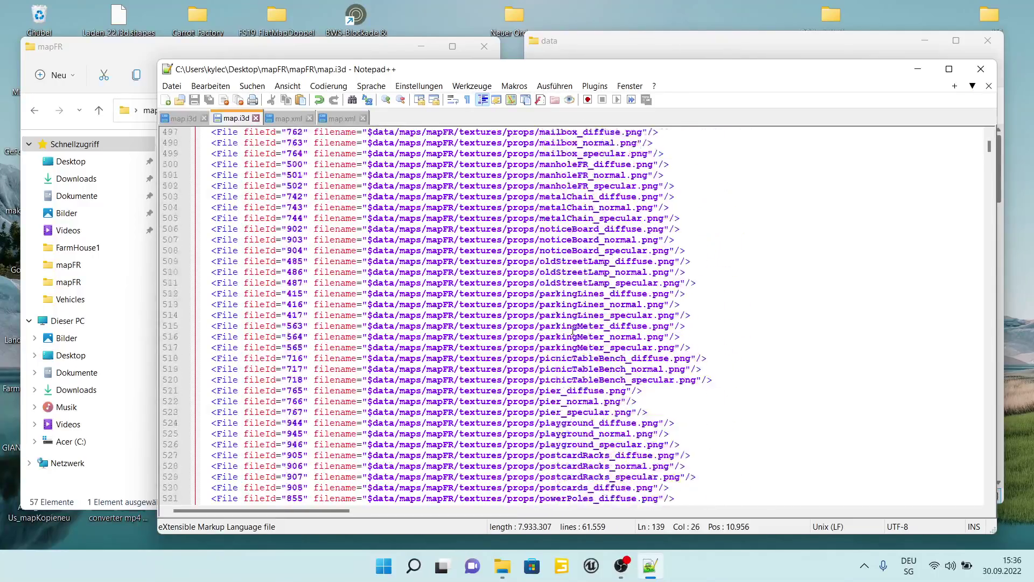
{"action": "scroll", "coordinate": [574, 331], "scroll_direction": "down", "scroll_amount": 20}
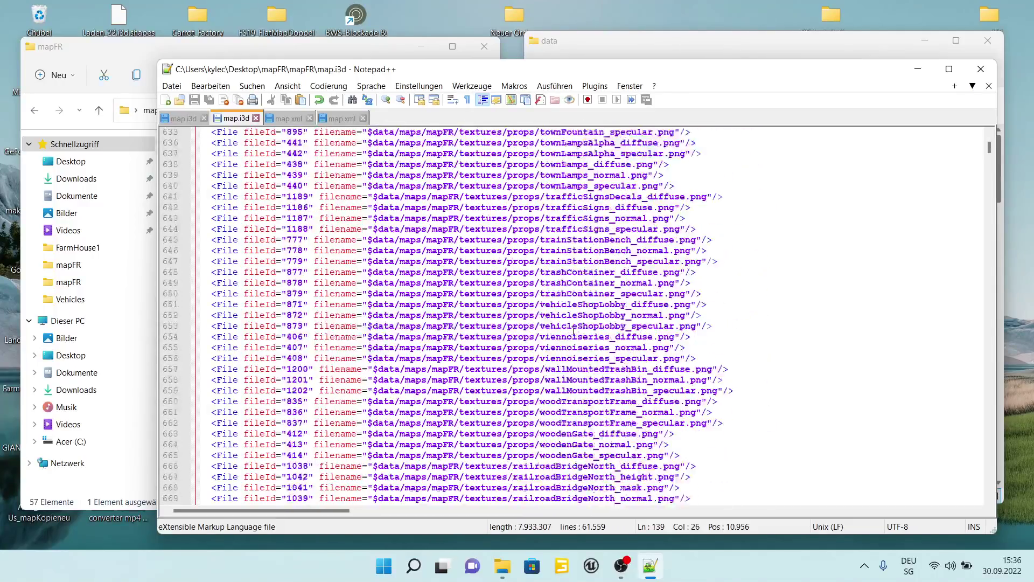
{"action": "scroll", "coordinate": [573, 331], "scroll_direction": "down", "scroll_amount": 20}
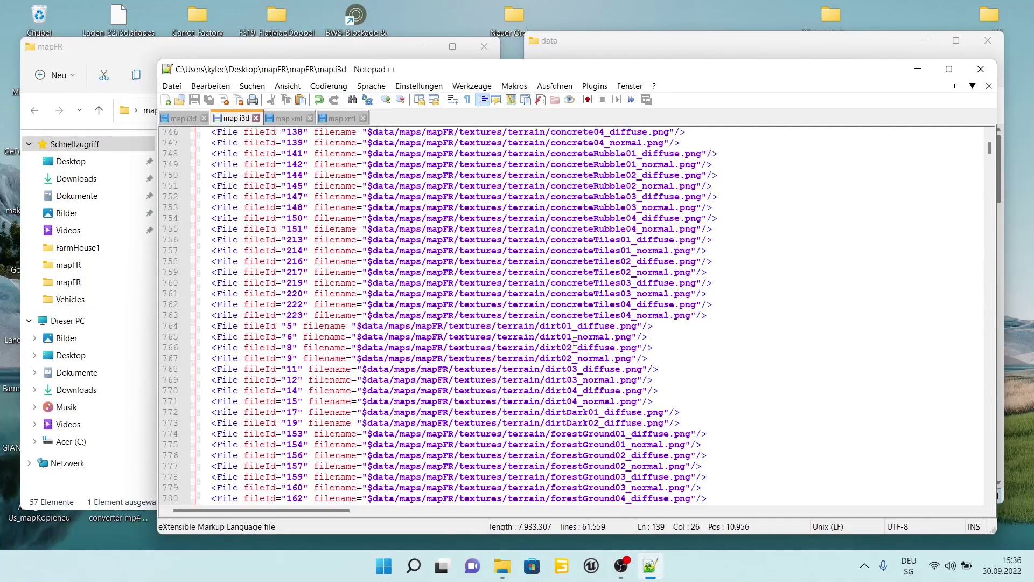
{"action": "scroll", "coordinate": [566, 362], "scroll_direction": "down", "scroll_amount": 8}
{"action": "scroll", "coordinate": [566, 361], "scroll_direction": "down", "scroll_amount": 3}
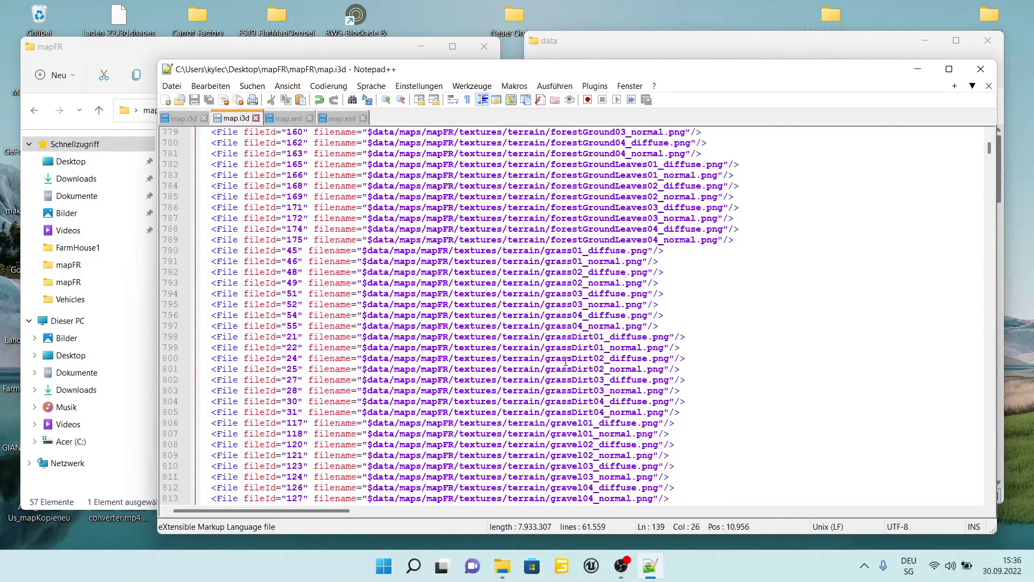
{"action": "scroll", "coordinate": [565, 361], "scroll_direction": "down", "scroll_amount": 11}
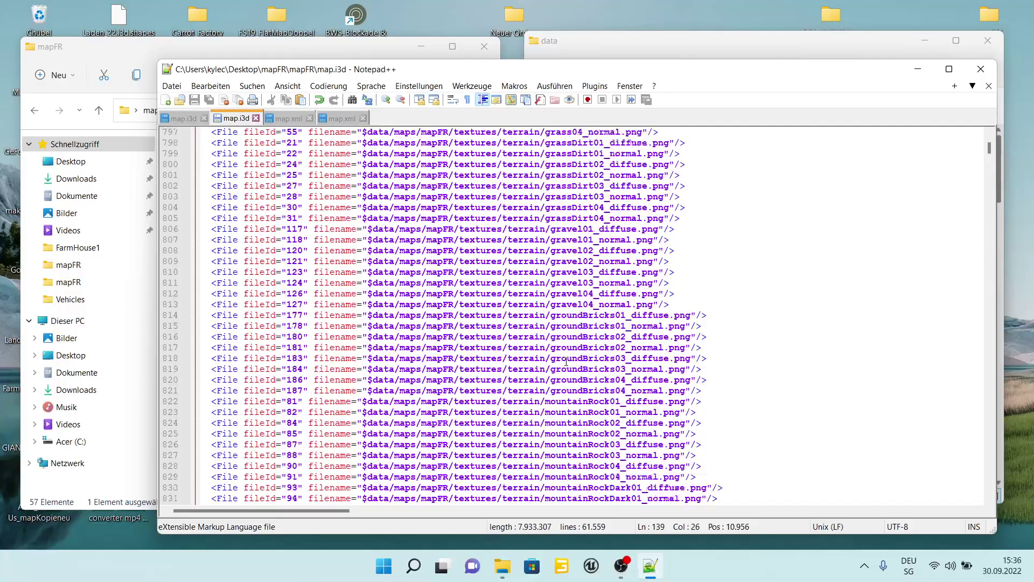
{"action": "scroll", "coordinate": [565, 362], "scroll_direction": "down", "scroll_amount": 1}
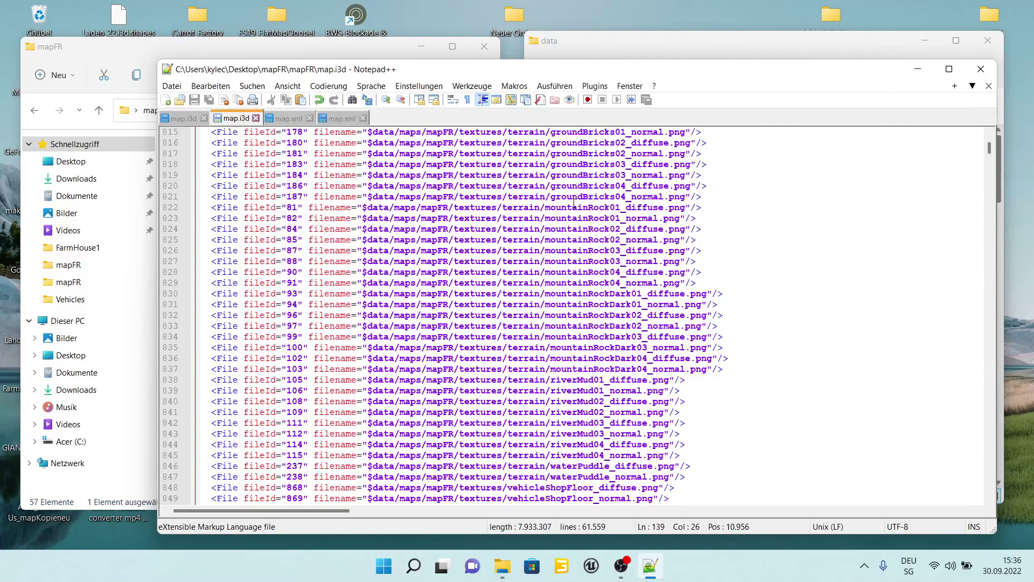
{"action": "scroll", "coordinate": [586, 356], "scroll_direction": "down", "scroll_amount": 3}
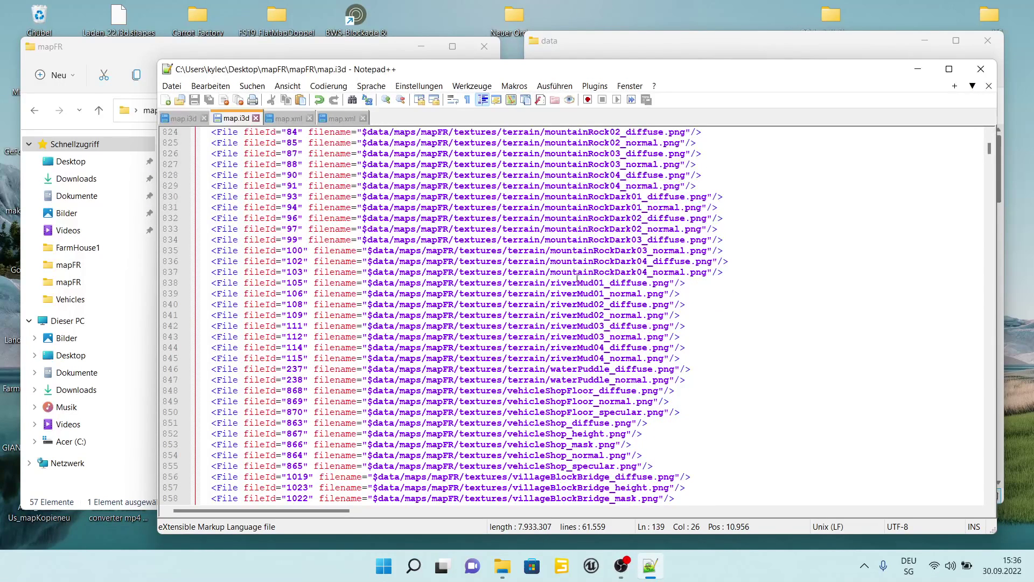
{"action": "left_click", "coordinate": [744, 270]}
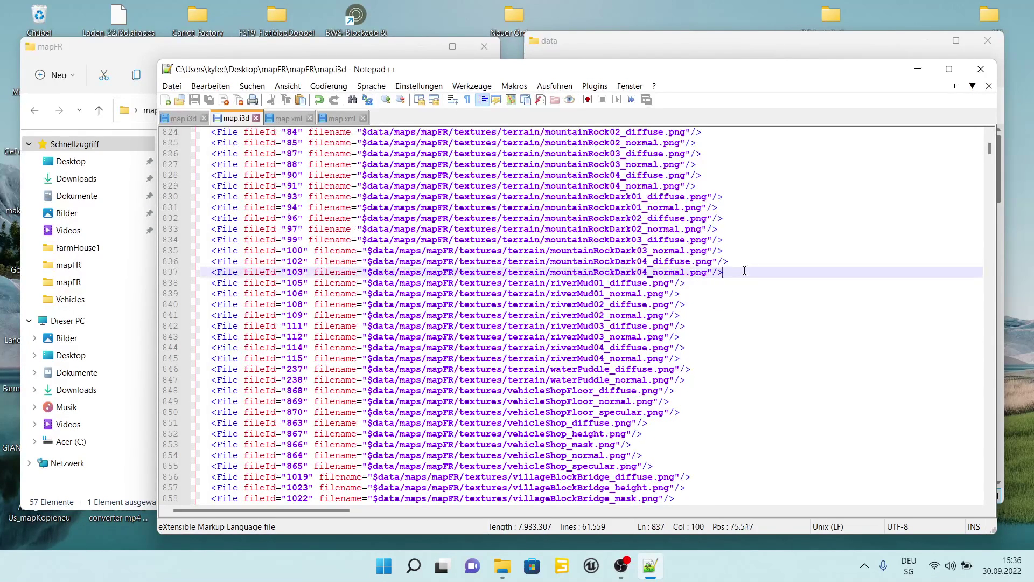
{"action": "key", "text": "Return"}
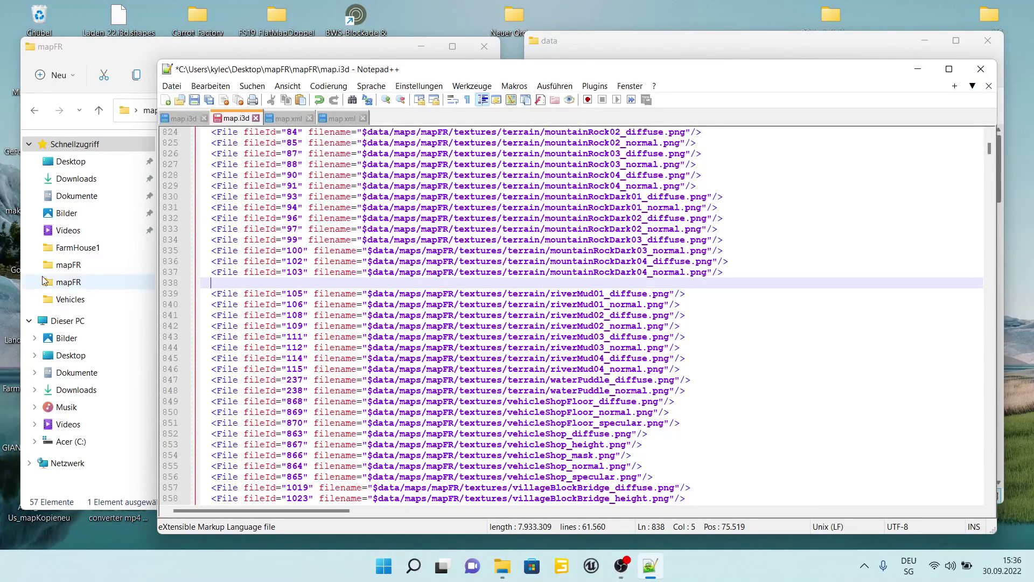
{"action": "right_click", "coordinate": [213, 287]}
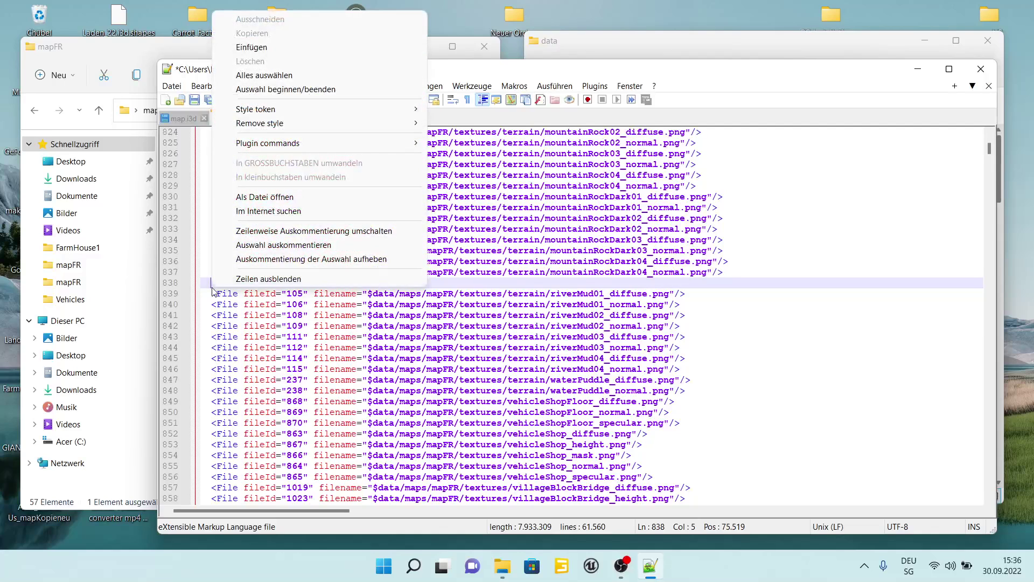
{"action": "left_click", "coordinate": [298, 51]}
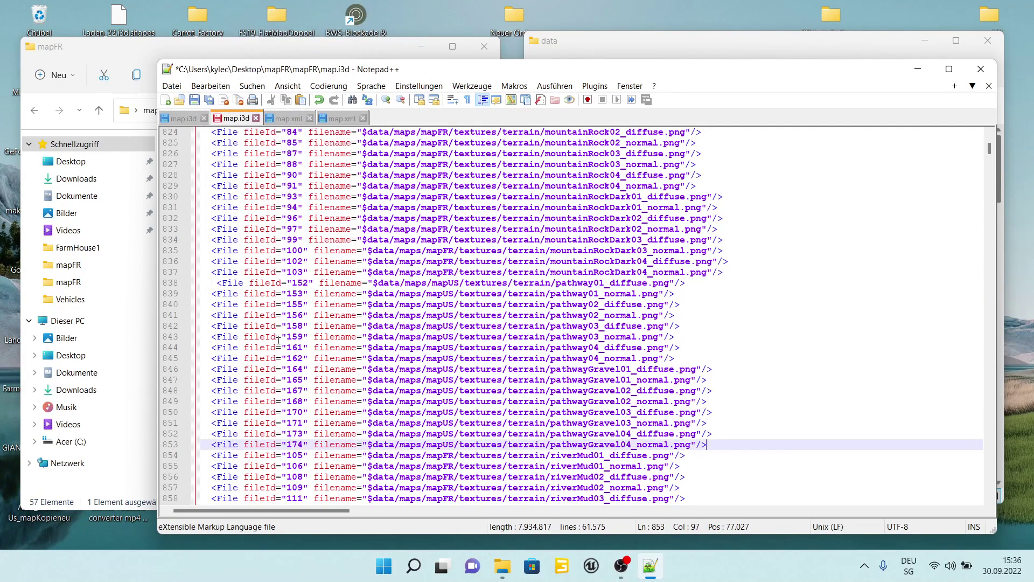
{"action": "left_click", "coordinate": [213, 283]}
{"action": "key", "text": "Delete"}
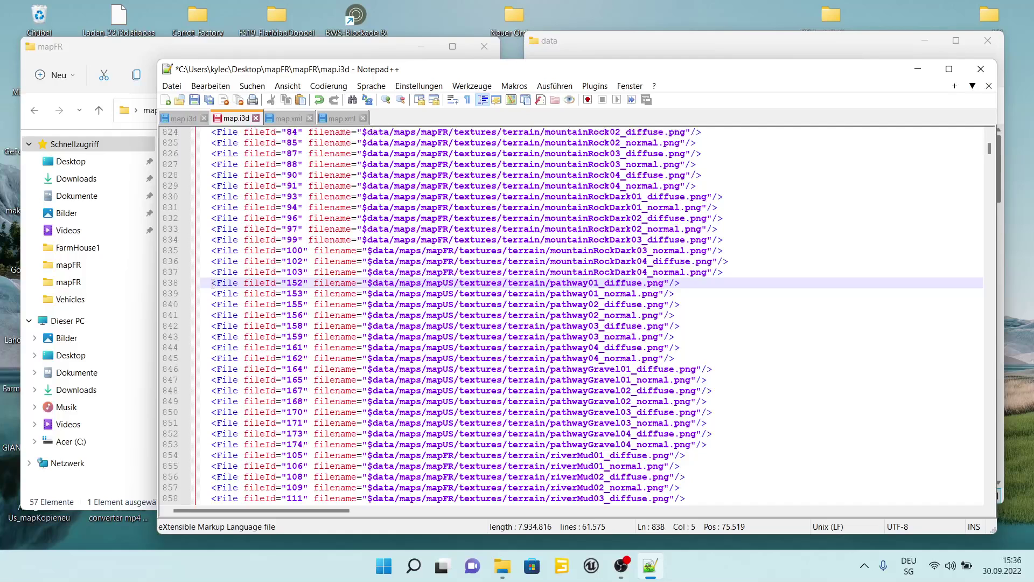
Step: Set the fileIds of the pathway01 and pathway02 diffuse and normal texture entries to 152000, 153000, 155000 and 156000
{"action": "left_click", "coordinate": [302, 283]}
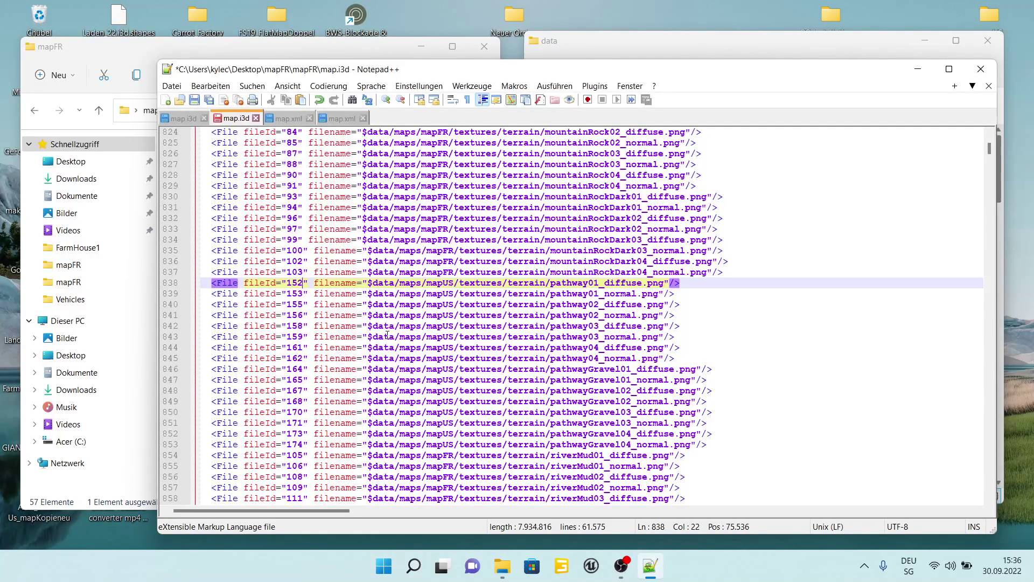
{"action": "type", "text": "000"}
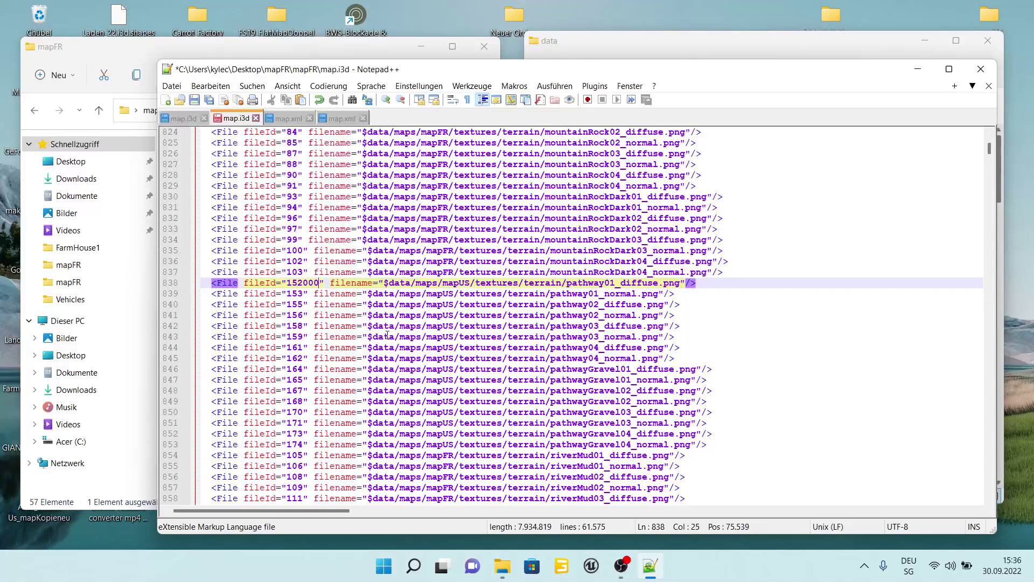
{"action": "left_click", "coordinate": [303, 294]}
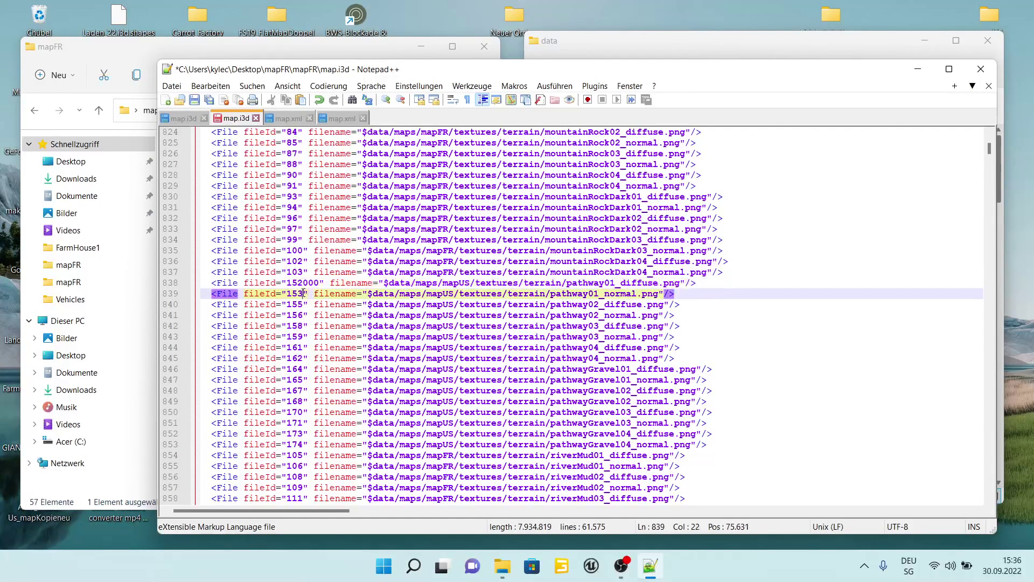
{"action": "type", "text": "000"}
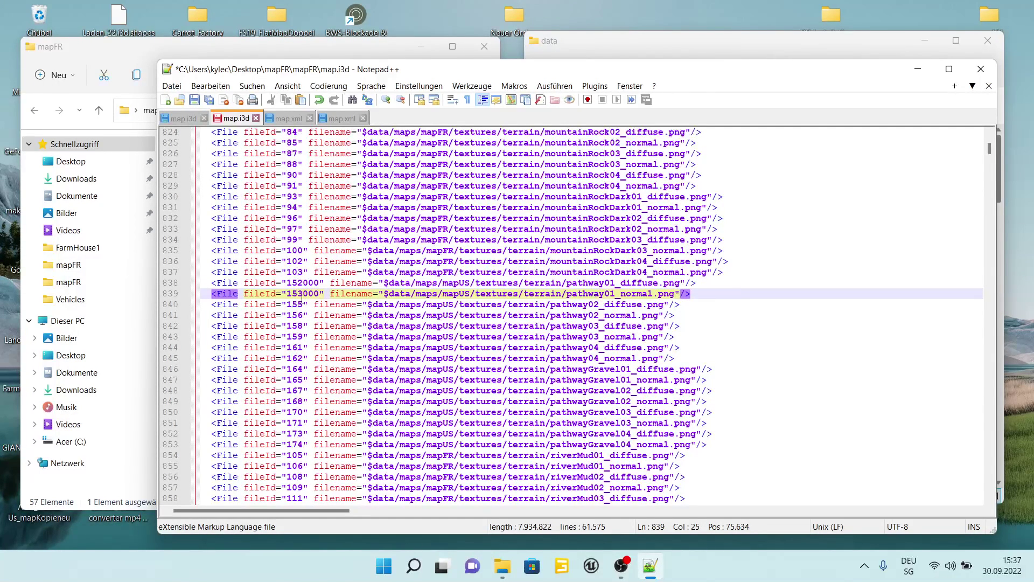
{"action": "left_click", "coordinate": [304, 305]}
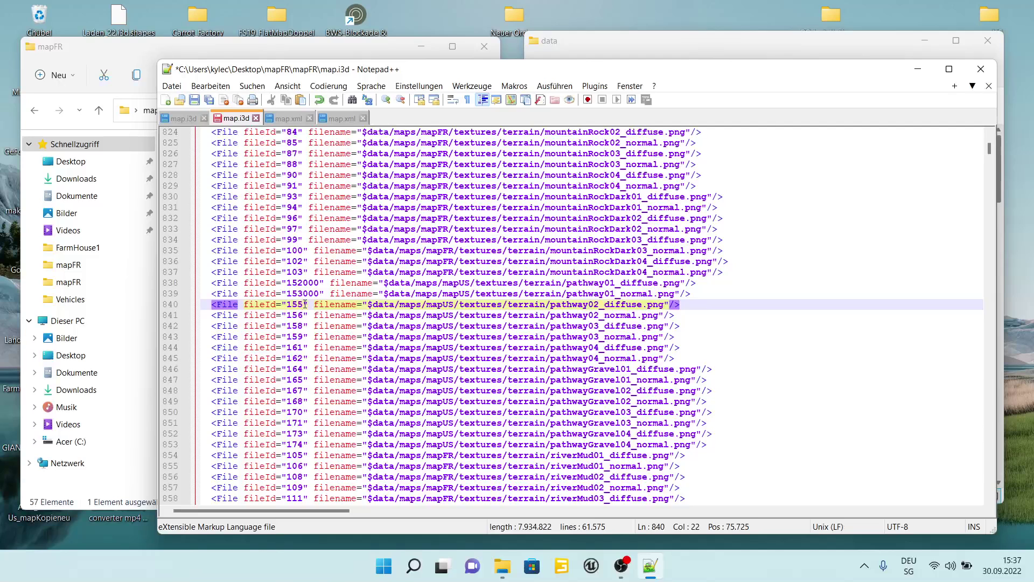
{"action": "type", "text": "000"}
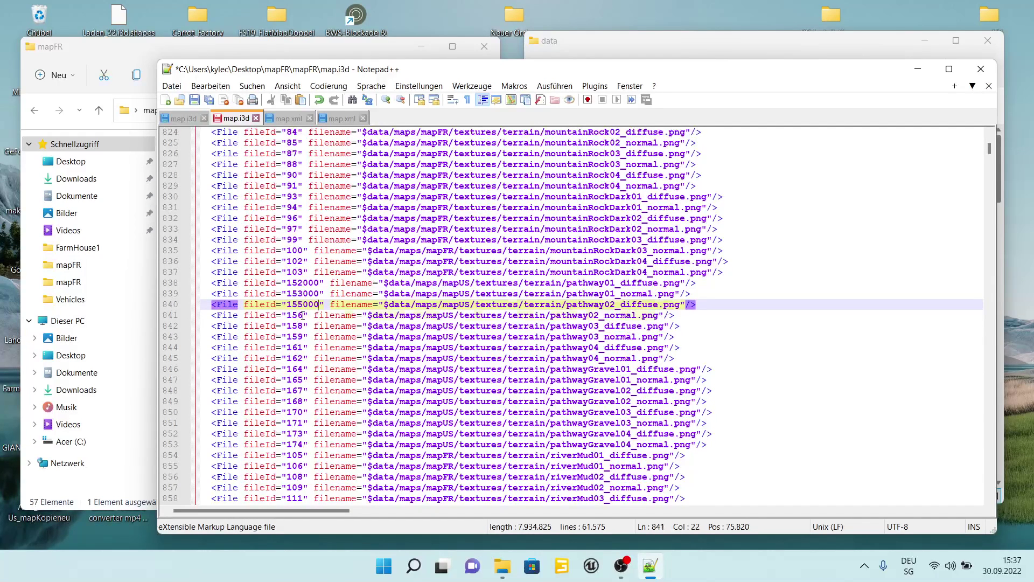
{"action": "type", "text": "000"}
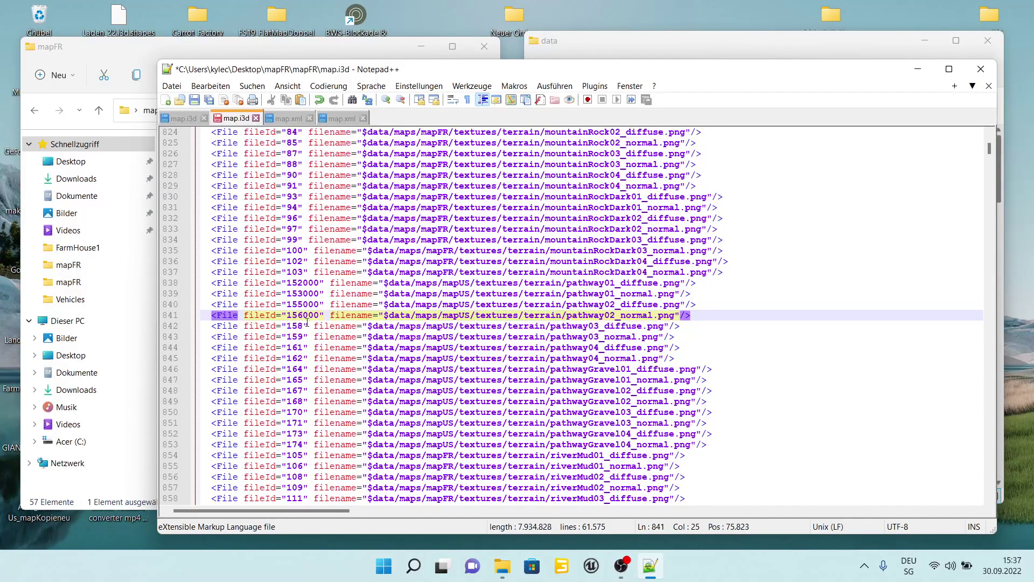
Step: Set the fileIds of the pathway03 and pathway04 diffuse and normal texture entries to 158000, 159000, 161000 and 162000
{"action": "left_click", "coordinate": [304, 325]}
{"action": "type", "text": "000"}
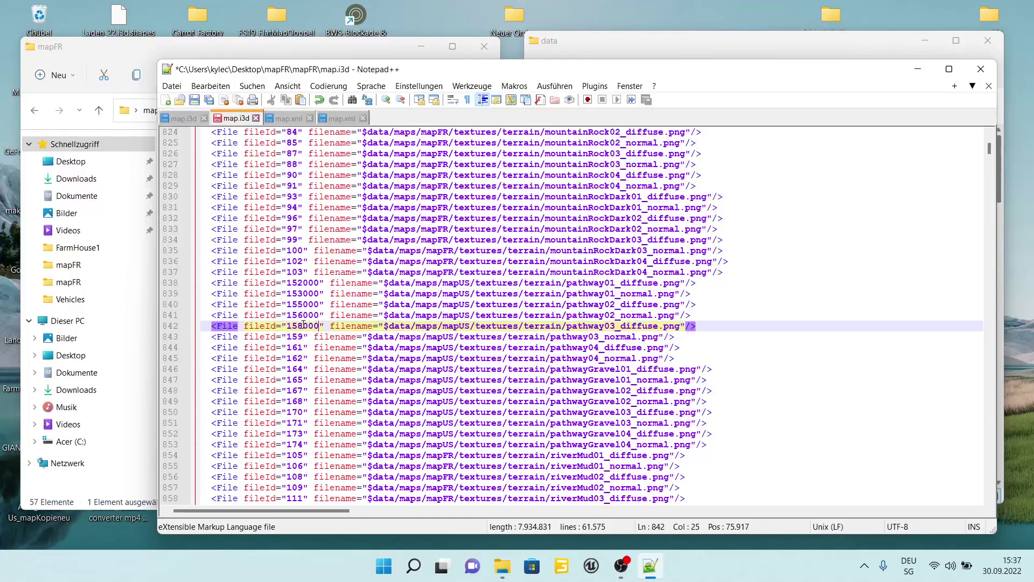
{"action": "left_click", "coordinate": [304, 336]}
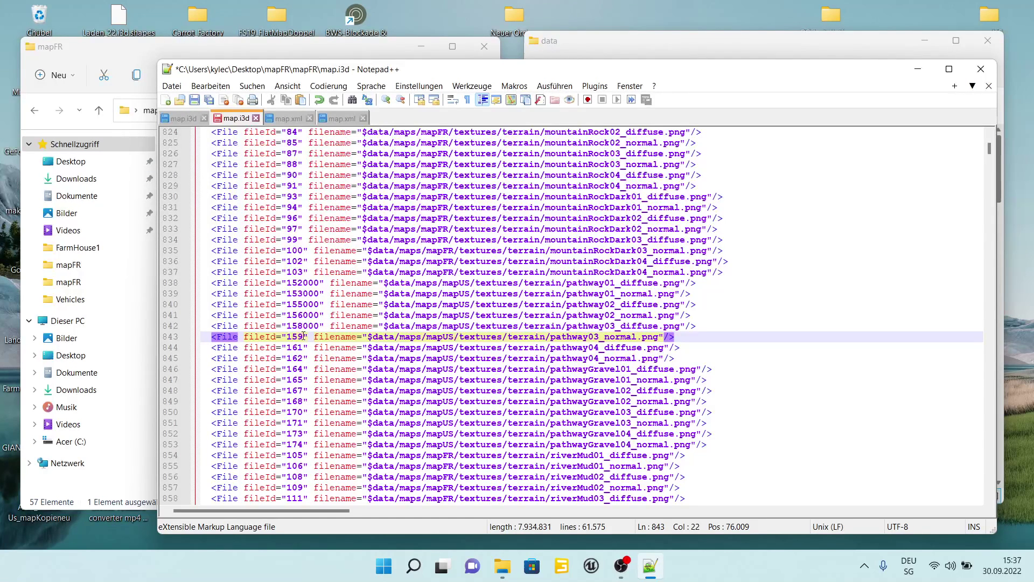
{"action": "type", "text": "000"}
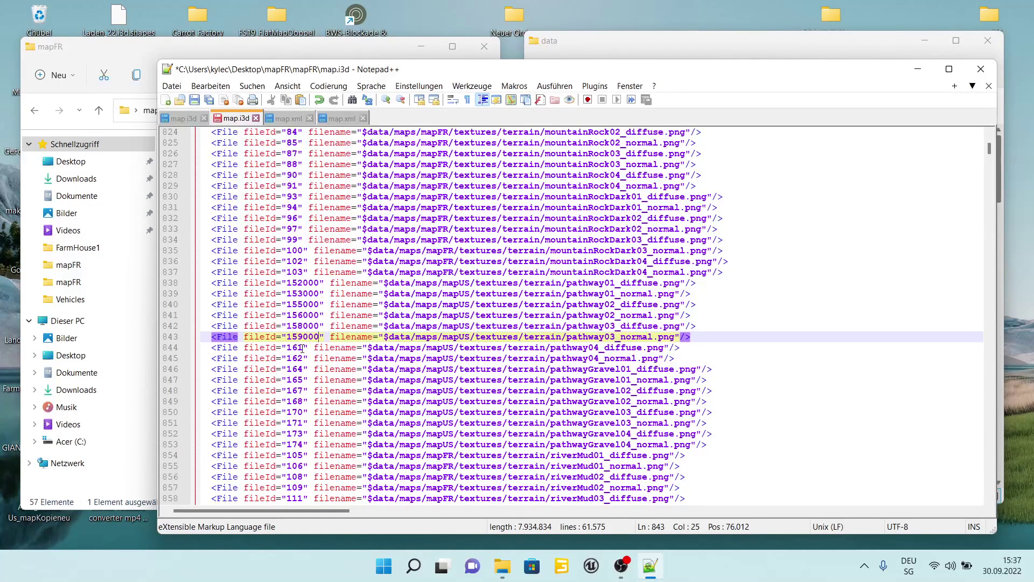
{"action": "left_click", "coordinate": [303, 347]}
{"action": "type", "text": "000"}
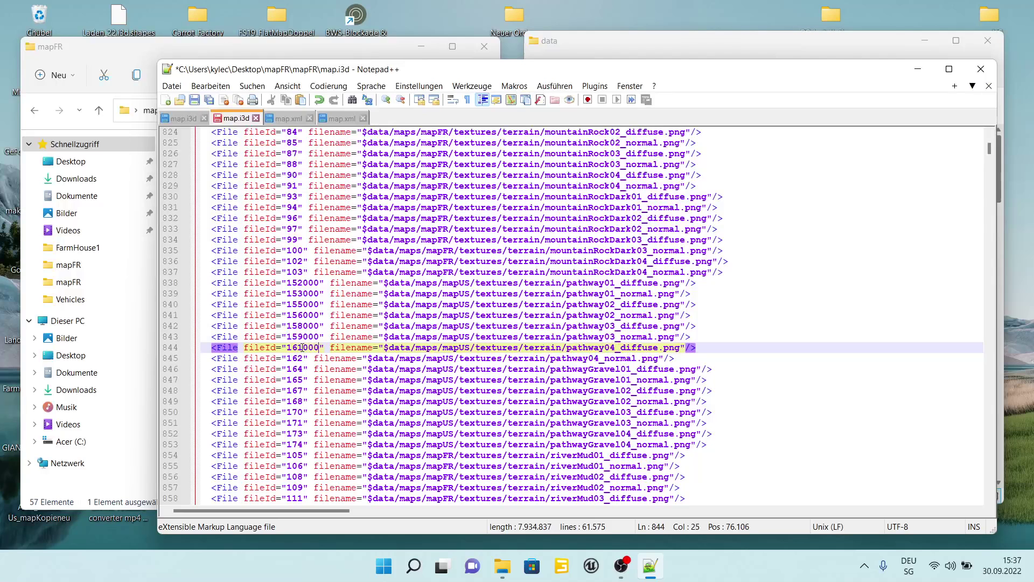
{"action": "left_click", "coordinate": [304, 357]}
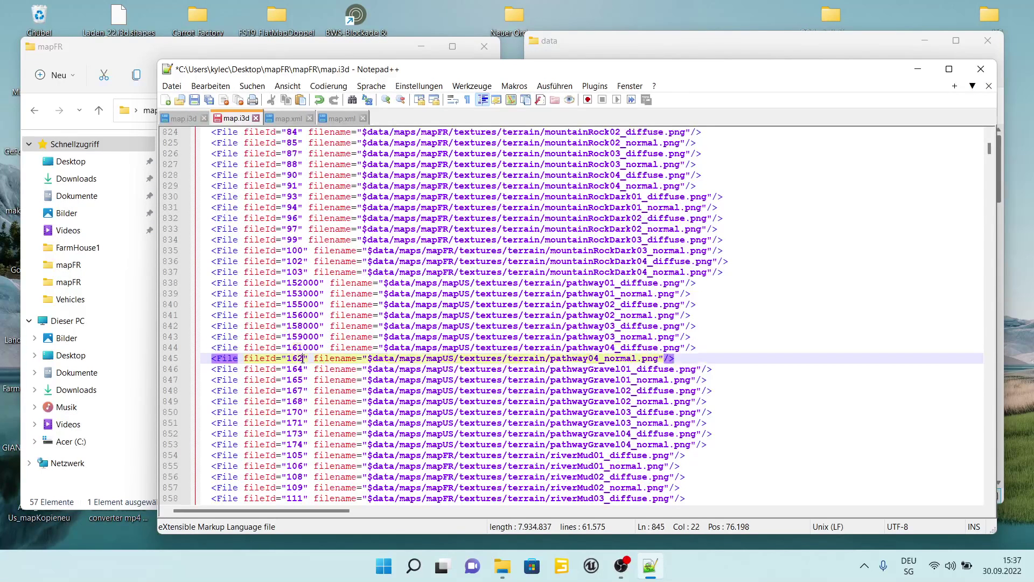
{"action": "type", "text": "000"}
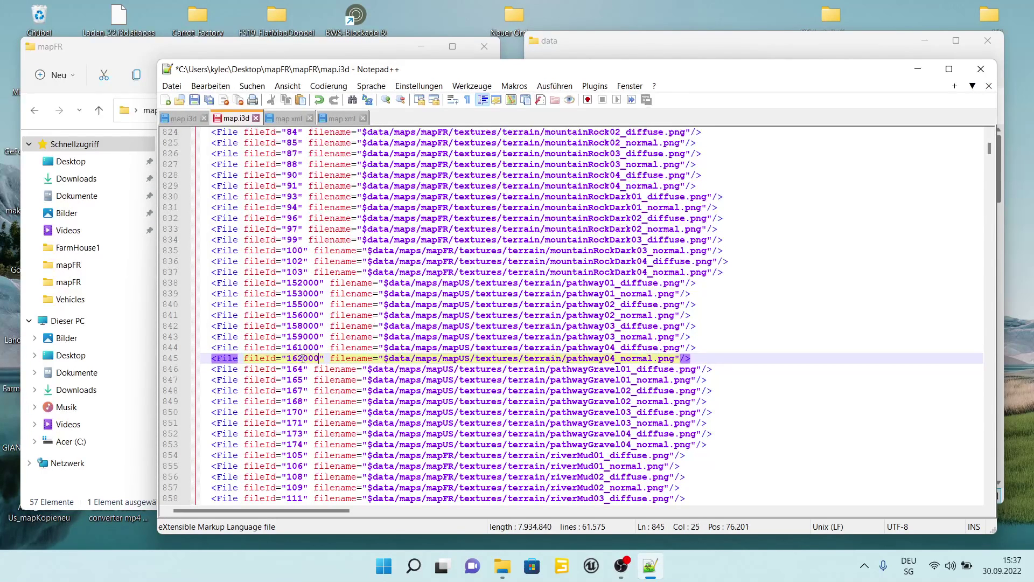
Step: Set the fileIds of the pathwayGravel01 and pathwayGravel02 diffuse and normal texture entries to 164000, 165000, 167000 and 168000
{"action": "left_click", "coordinate": [305, 368]}
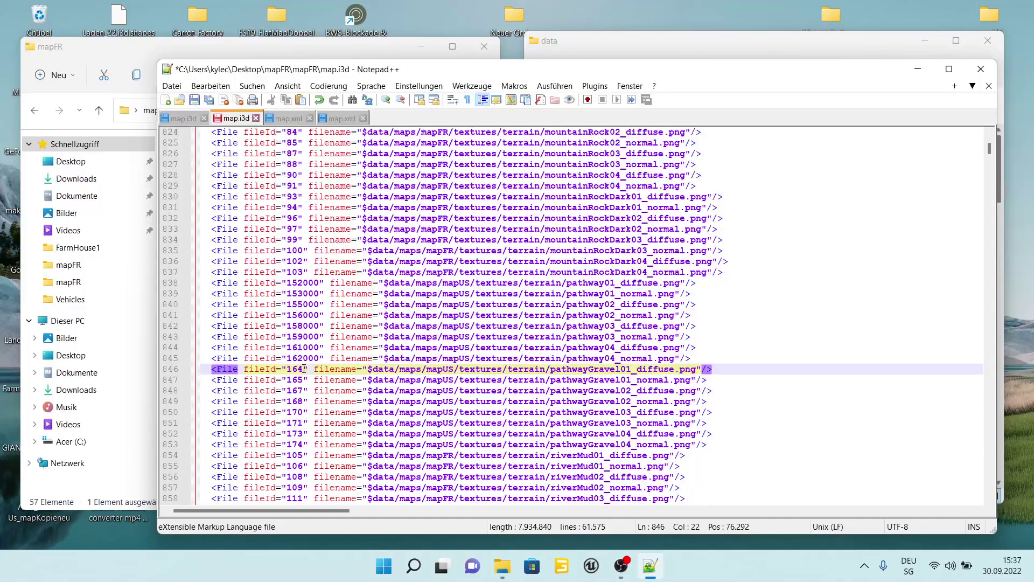
{"action": "type", "text": "000"}
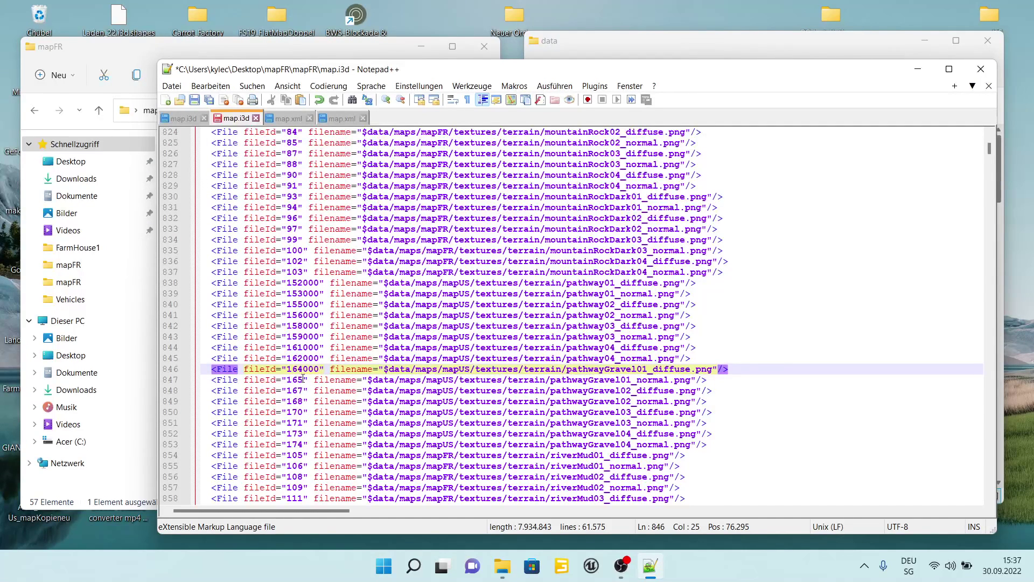
{"action": "left_click", "coordinate": [303, 379]}
{"action": "type", "text": "000"}
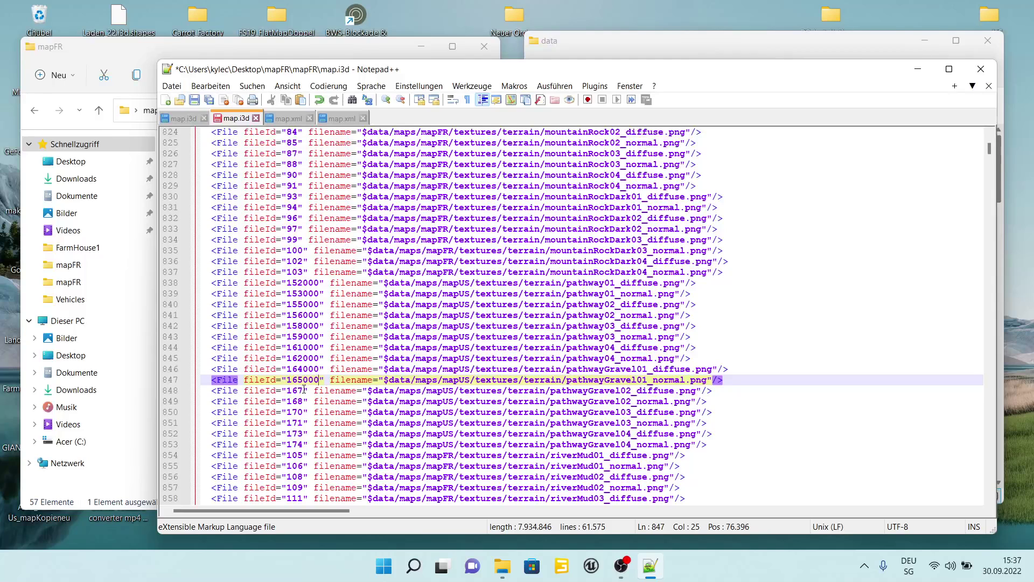
{"action": "left_click", "coordinate": [305, 390]}
{"action": "type", "text": "000"}
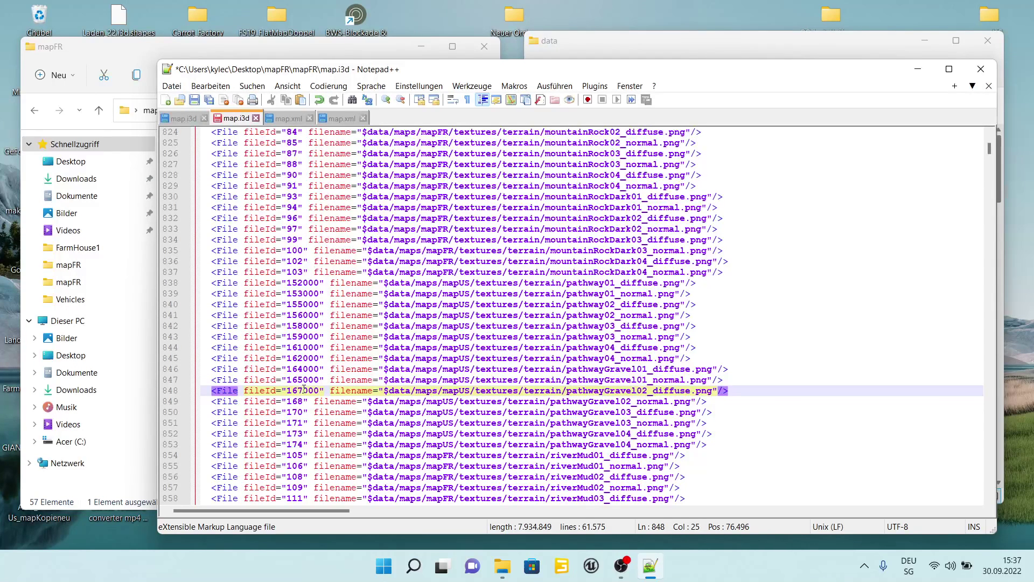
{"action": "left_click", "coordinate": [304, 401]}
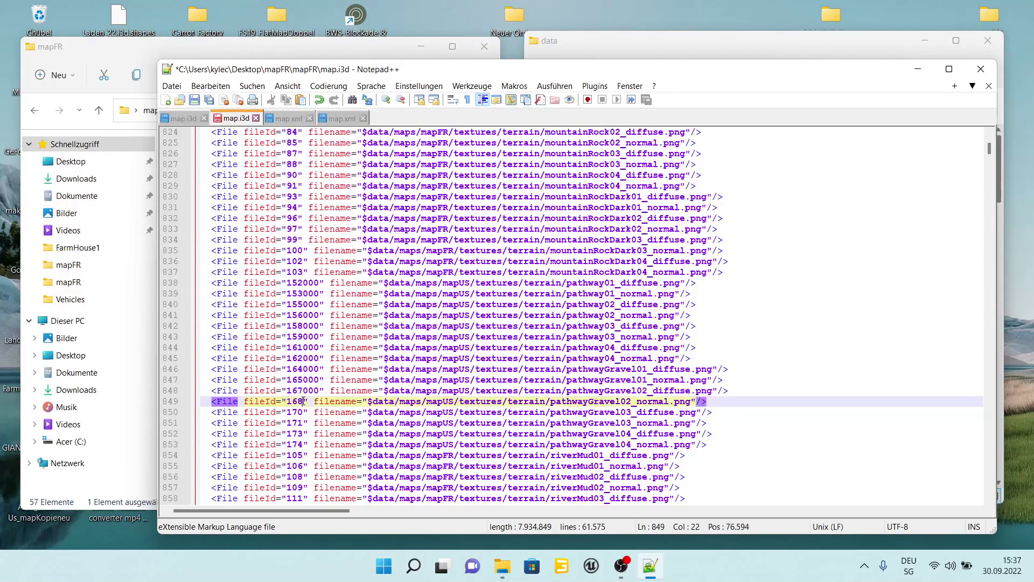
{"action": "type", "text": "000"}
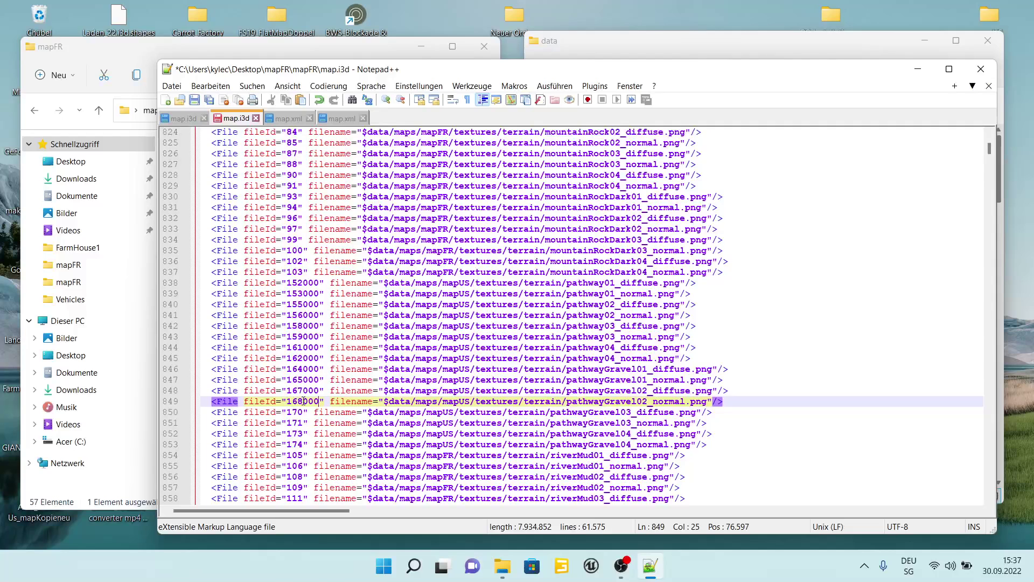
Step: Set the fileIds of the pathwayGravel03 and pathwayGravel04 diffuse and normal entries to 170000, 171000, 173000 and 174000, and save the file
{"action": "left_click", "coordinate": [303, 412]}
{"action": "type", "text": "000"}
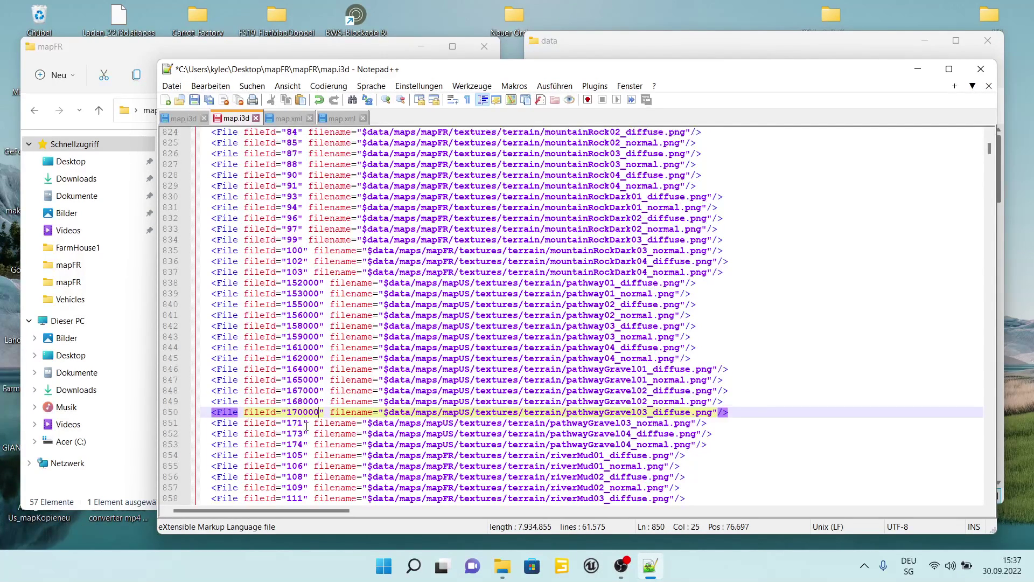
{"action": "left_click", "coordinate": [304, 423]}
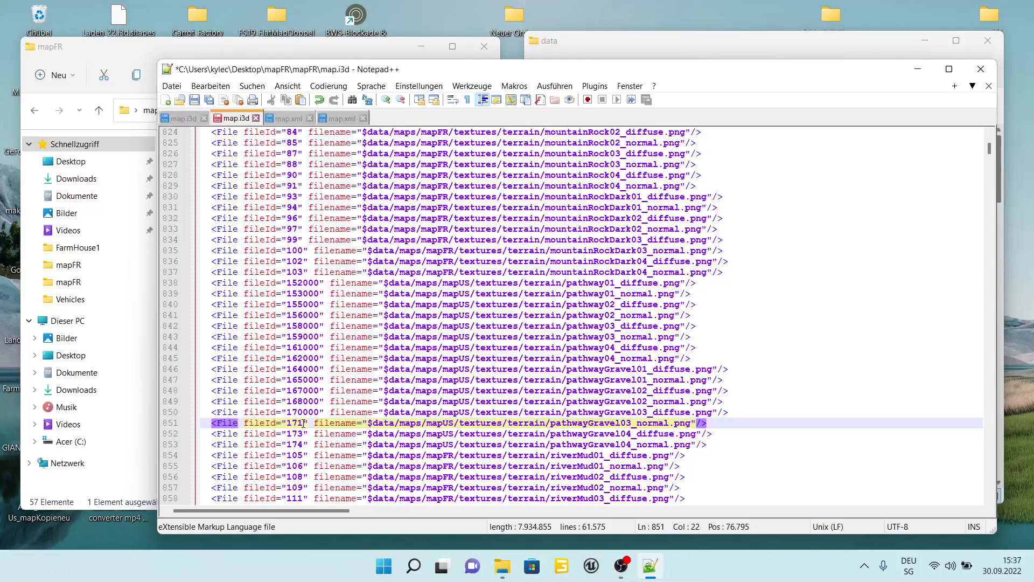
{"action": "type", "text": "000"}
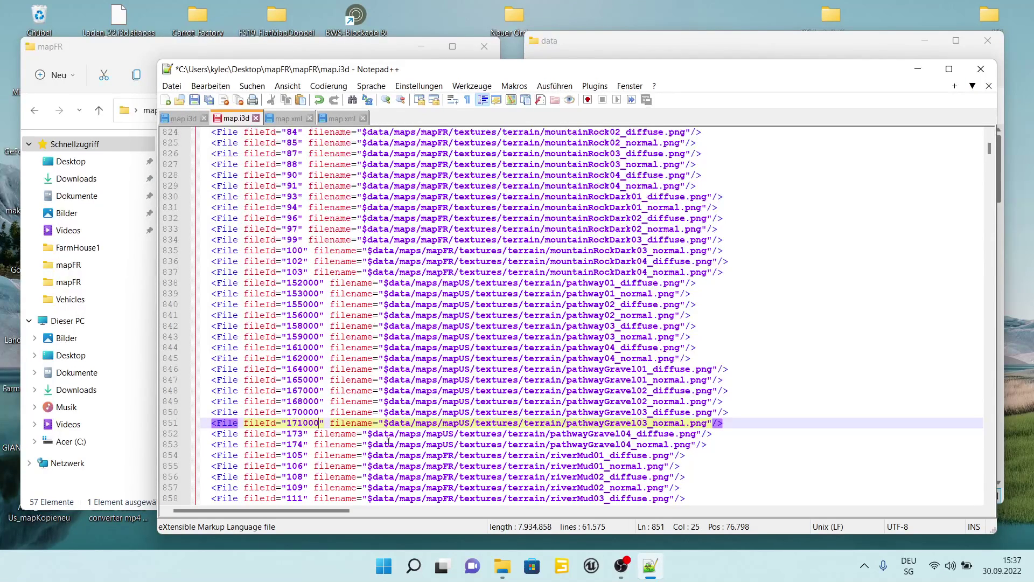
{"action": "left_click", "coordinate": [303, 433]}
{"action": "type", "text": "000"}
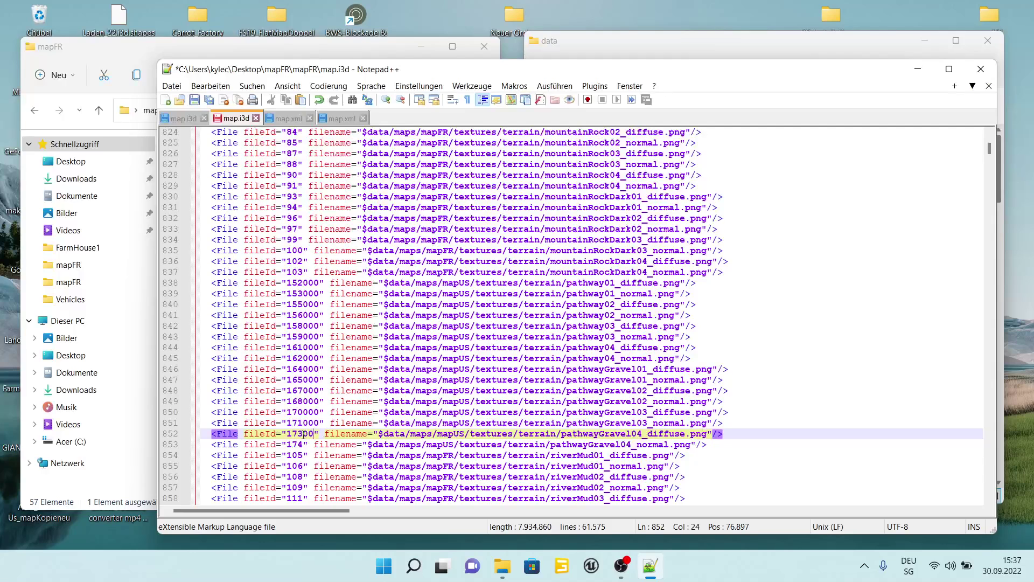
{"action": "left_click", "coordinate": [304, 444]}
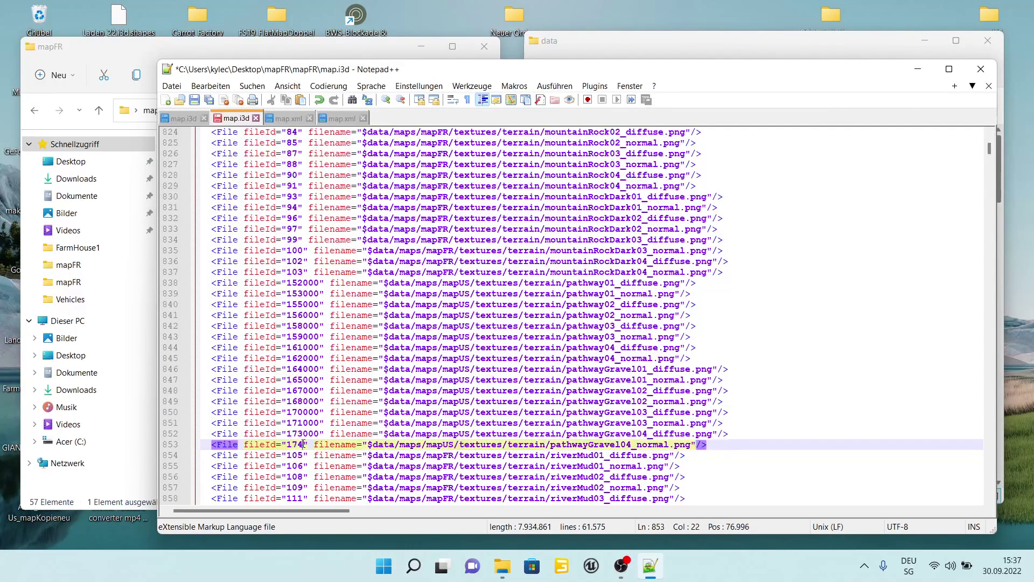
{"action": "type", "text": "000"}
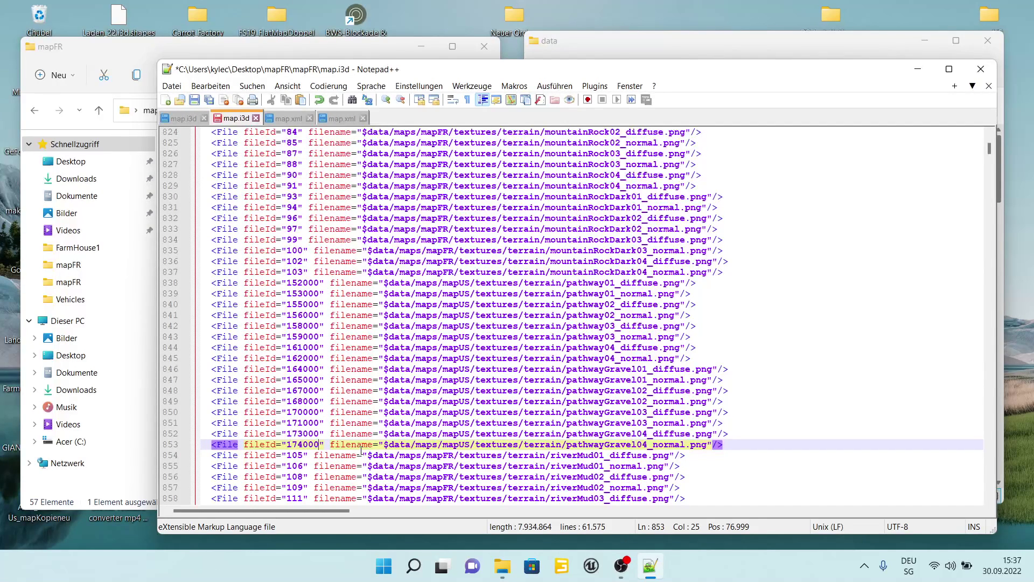
{"action": "left_click", "coordinate": [195, 100]}
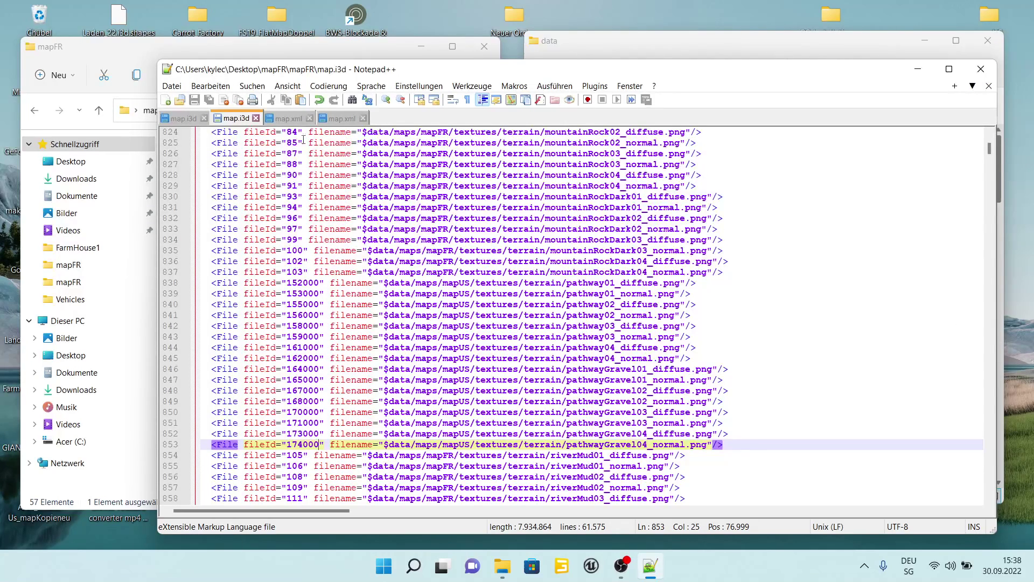
Step: In the mapUS map.i3d, search for "layer" up to the terrain's Layers section and close the search dialog
{"action": "left_click", "coordinate": [178, 118]}
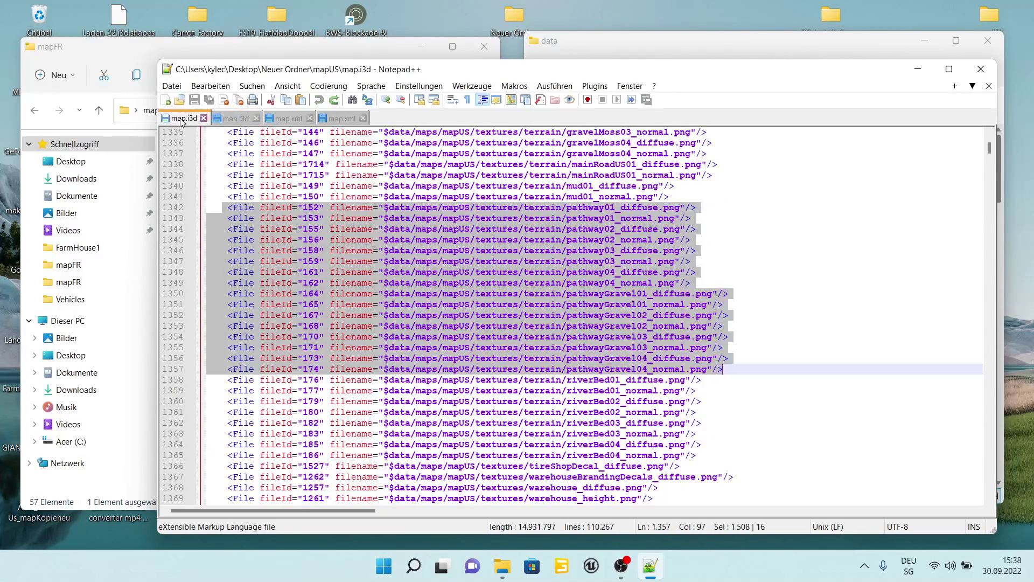
{"action": "left_click", "coordinate": [873, 337]}
{"action": "left_click", "coordinate": [849, 282]}
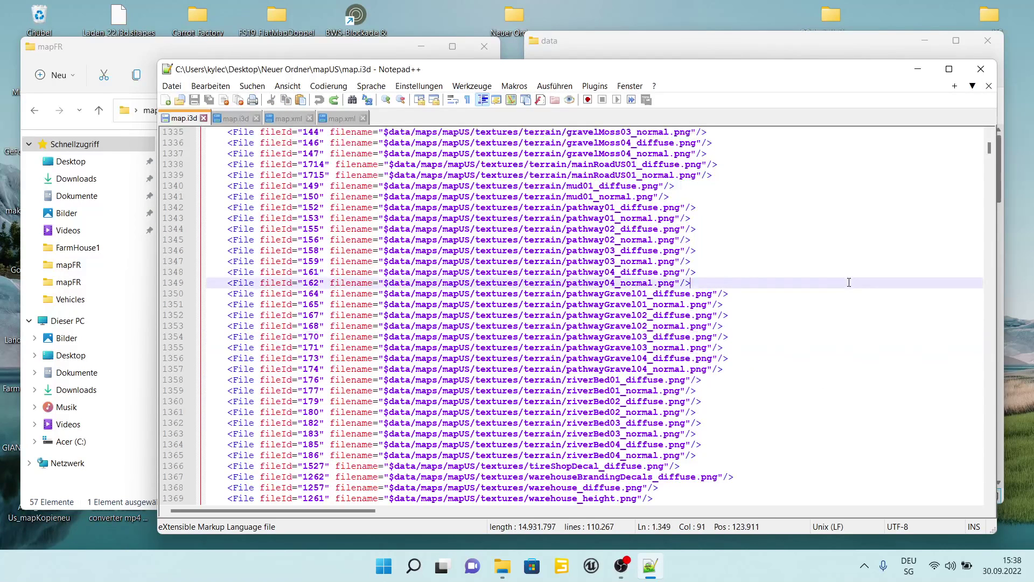
{"action": "key", "text": "ctrl+f"}
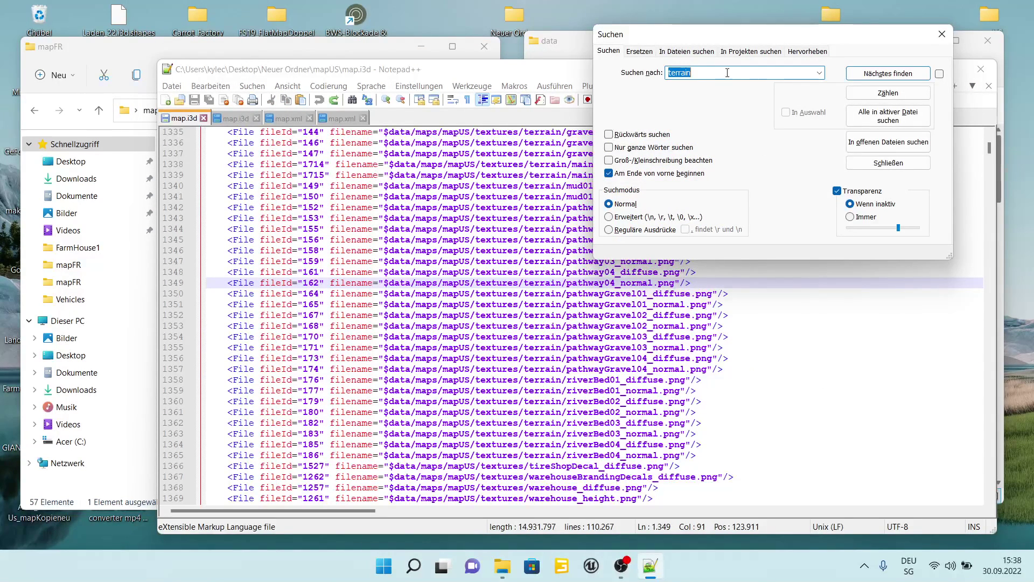
{"action": "type", "text": "layer"}
{"action": "left_click", "coordinate": [887, 74]}
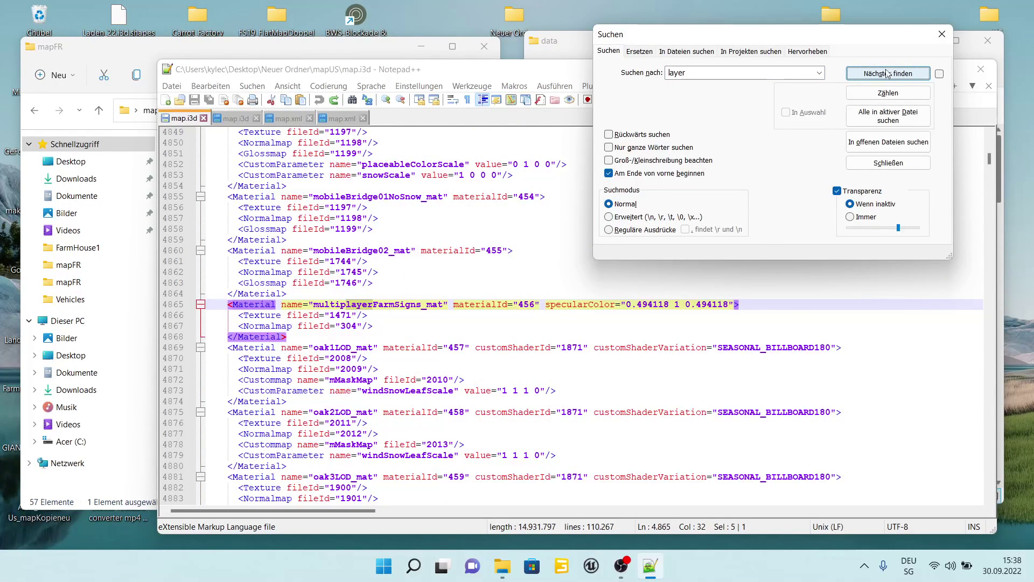
{"action": "left_click", "coordinate": [886, 74]}
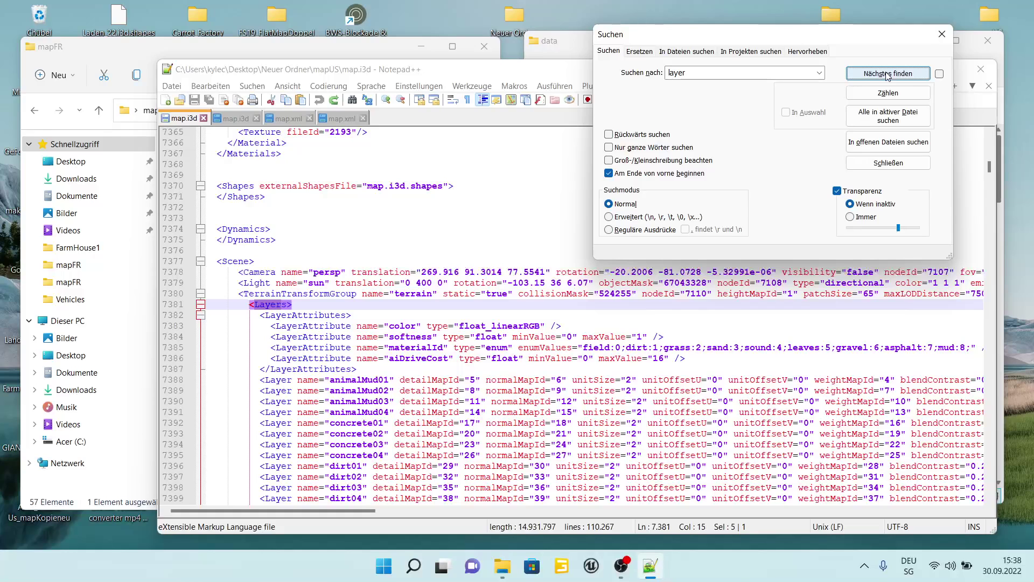
{"action": "left_click", "coordinate": [941, 35]}
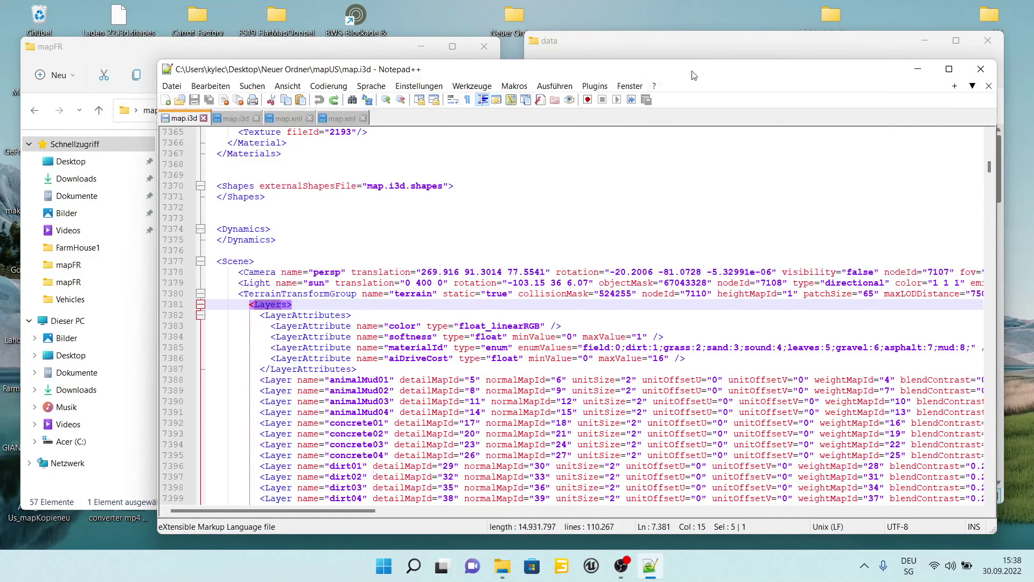
{"action": "mouse_move", "coordinate": [693, 76]}
{"action": "left_mouse_down"}
{"action": "mouse_move", "coordinate": [695, 62]}
{"action": "mouse_move", "coordinate": [685, 91]}
{"action": "left_mouse_up"}
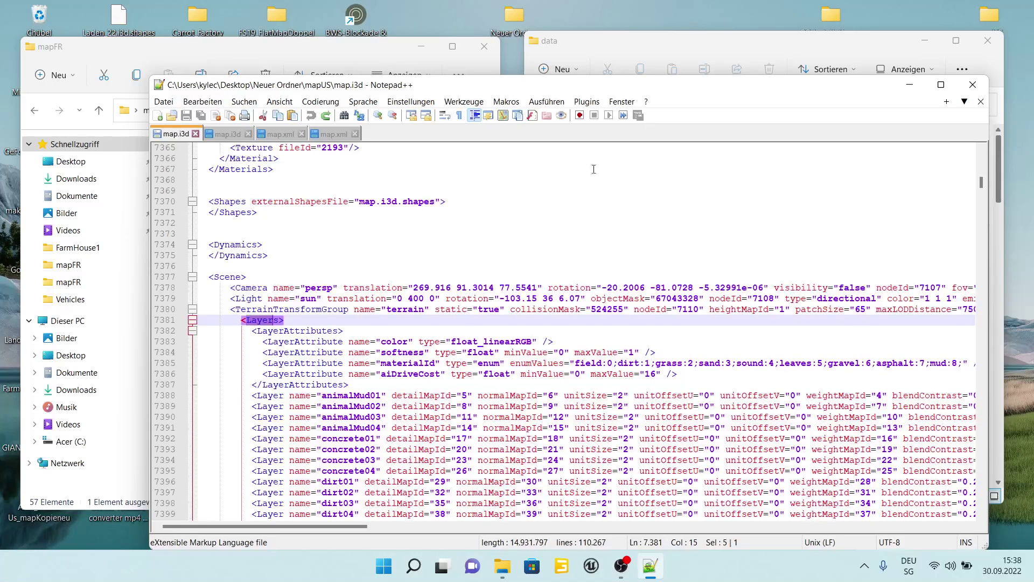
Step: Maximize the editor window and copy the mapUS Layer entries from pathway01 through pathwayGravel04
{"action": "scroll", "coordinate": [444, 457], "scroll_direction": "down", "scroll_amount": 3}
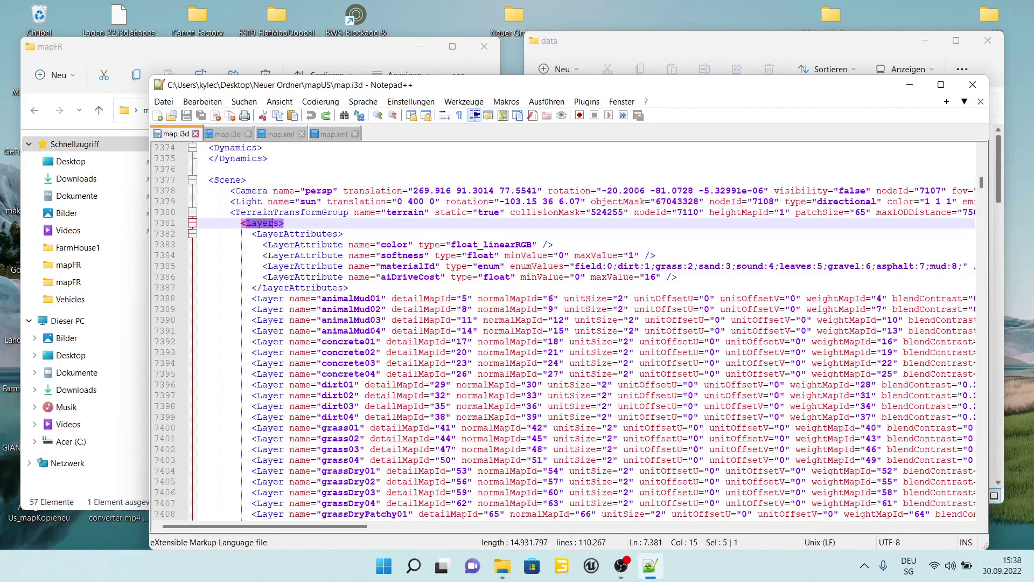
{"action": "scroll", "coordinate": [444, 457], "scroll_direction": "down", "scroll_amount": 5}
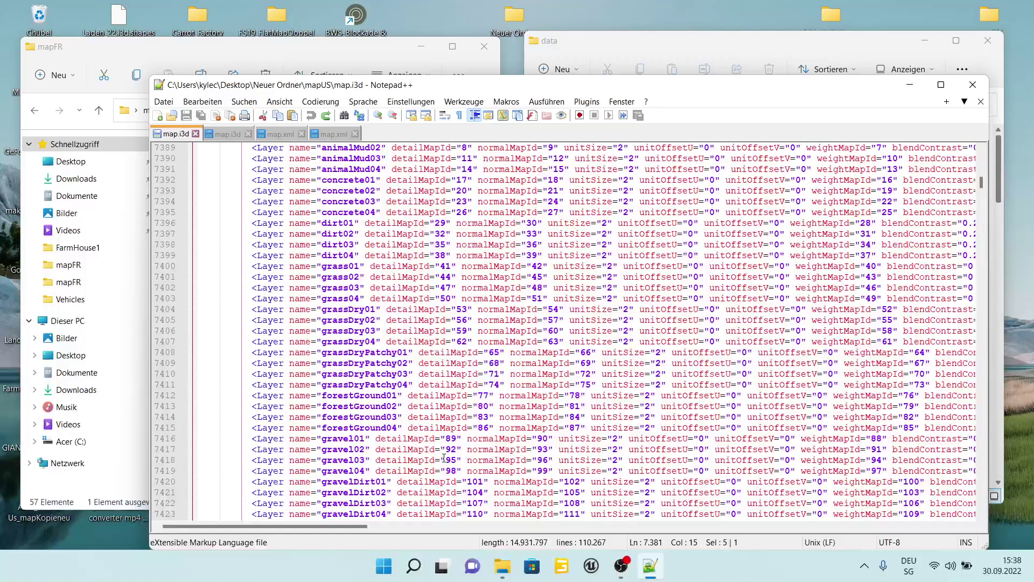
{"action": "scroll", "coordinate": [444, 458], "scroll_direction": "down", "scroll_amount": 4}
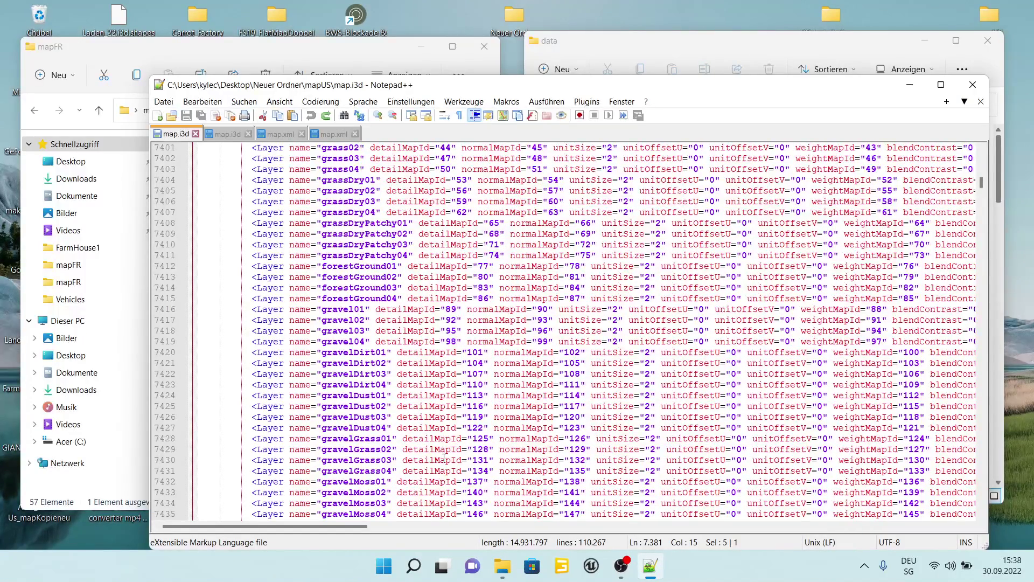
{"action": "scroll", "coordinate": [444, 458], "scroll_direction": "down", "scroll_amount": 5}
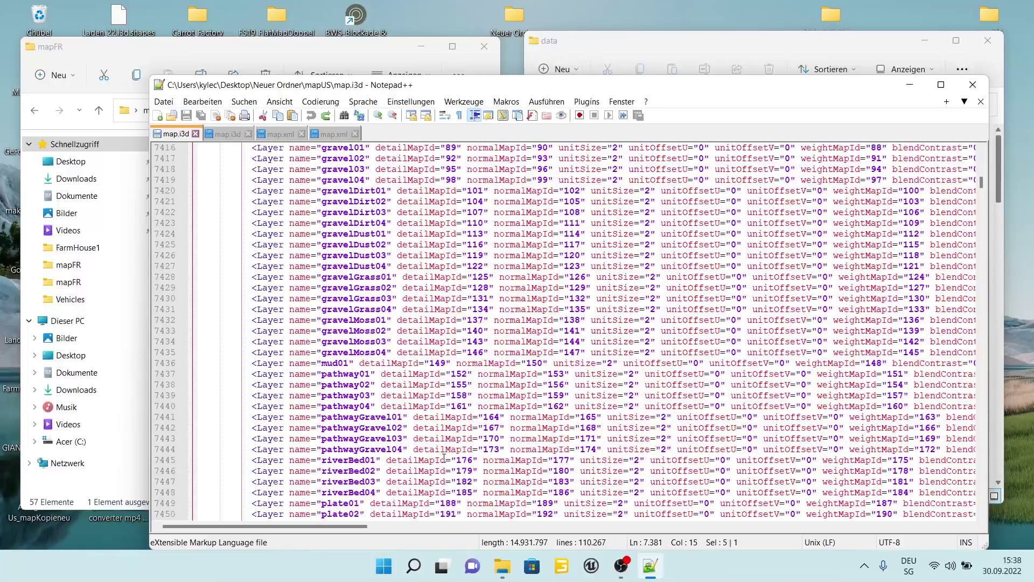
{"action": "scroll", "coordinate": [443, 458], "scroll_direction": "down", "scroll_amount": 1}
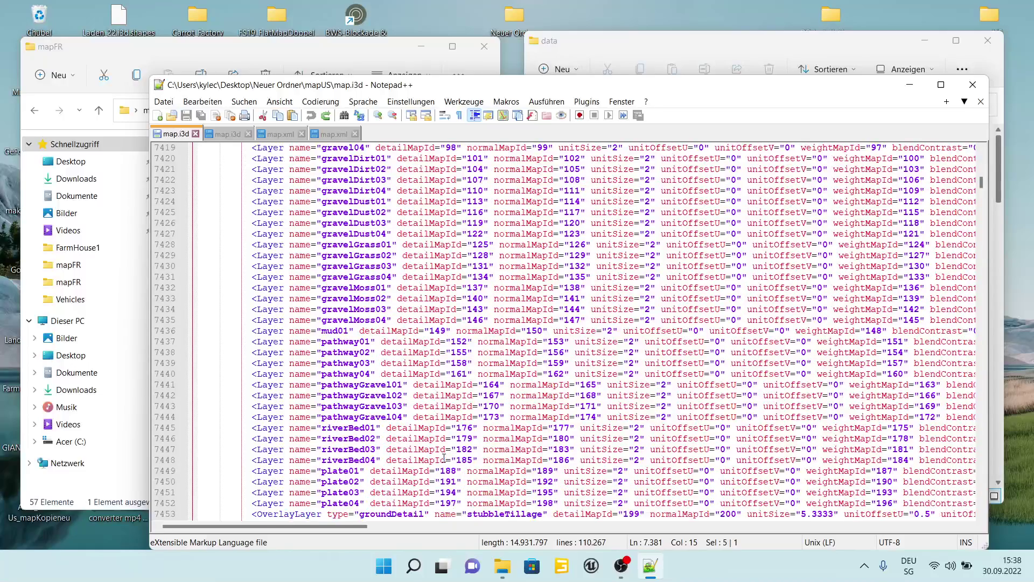
{"action": "left_click", "coordinate": [272, 343]}
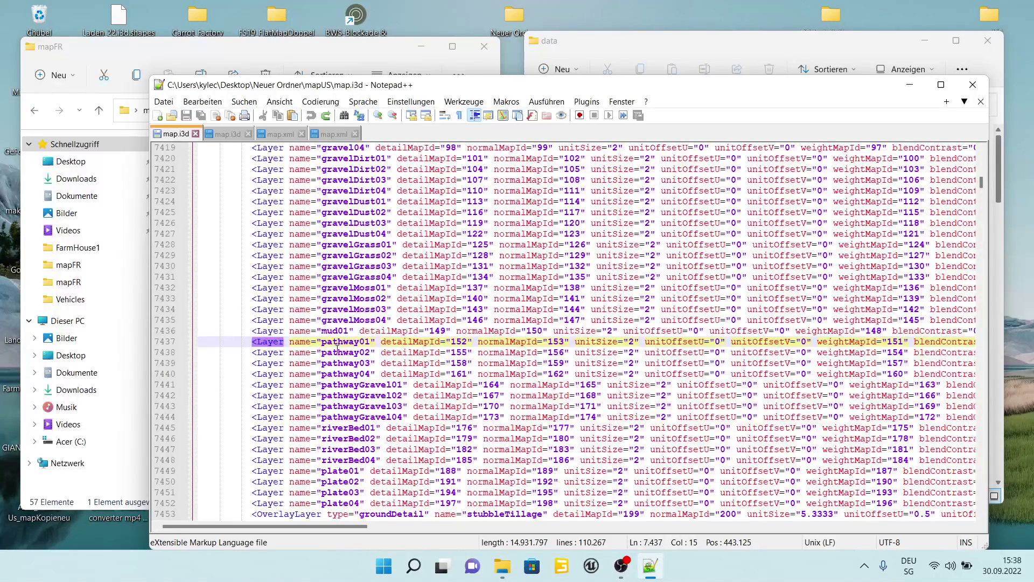
{"action": "left_click", "coordinate": [939, 86]}
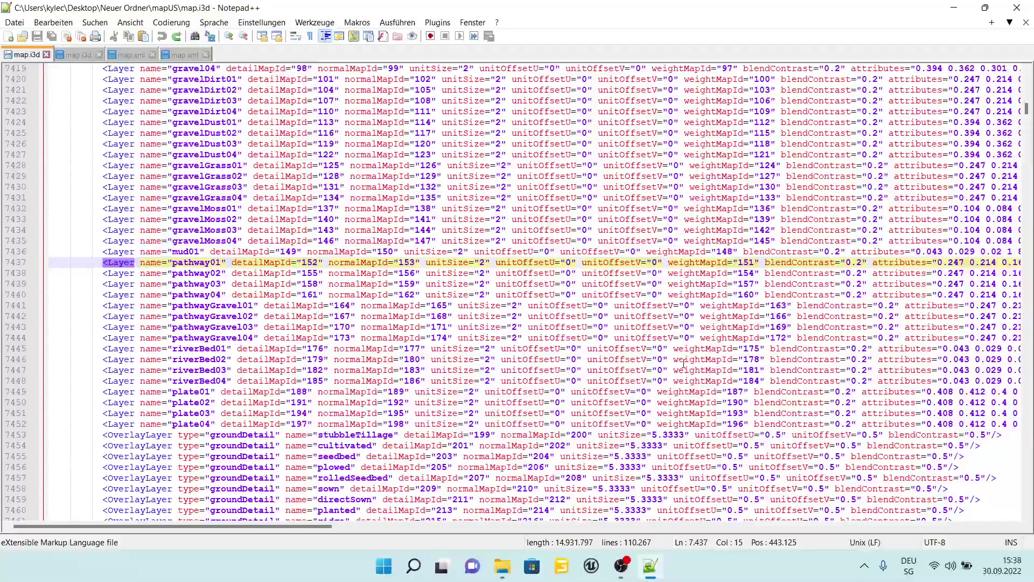
{"action": "scroll", "coordinate": [879, 342], "scroll_direction": "right", "scroll_amount": 5}
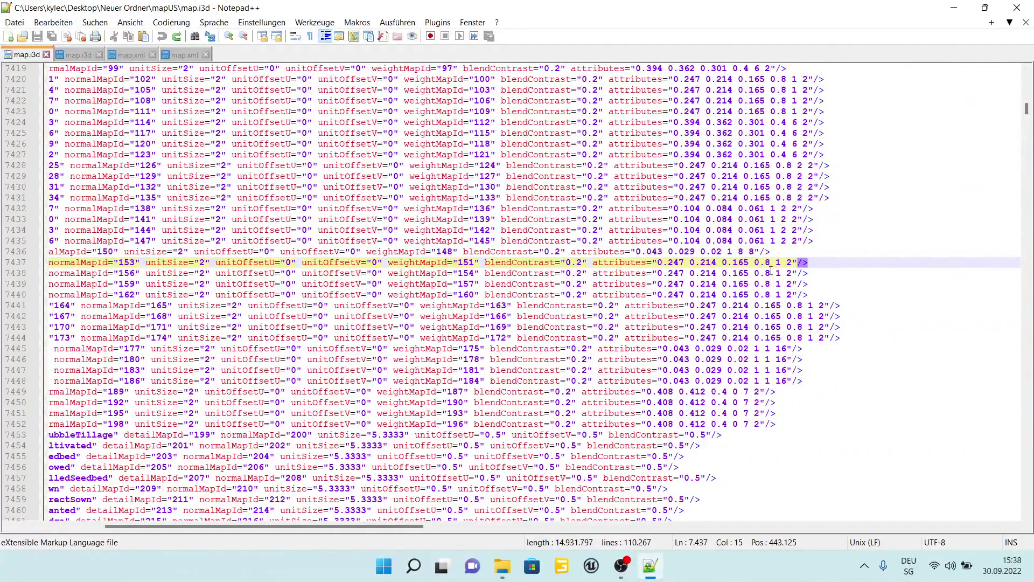
{"action": "scroll", "coordinate": [434, 334], "scroll_direction": "left", "scroll_amount": 5}
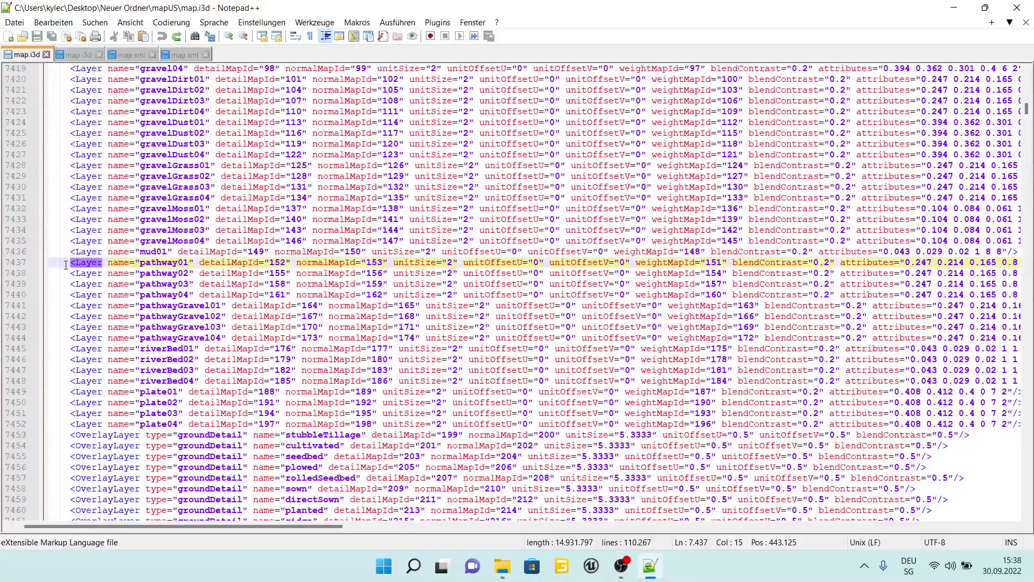
{"action": "left_click_drag", "start_coordinate": [66, 263], "coordinate": [1023, 337]}
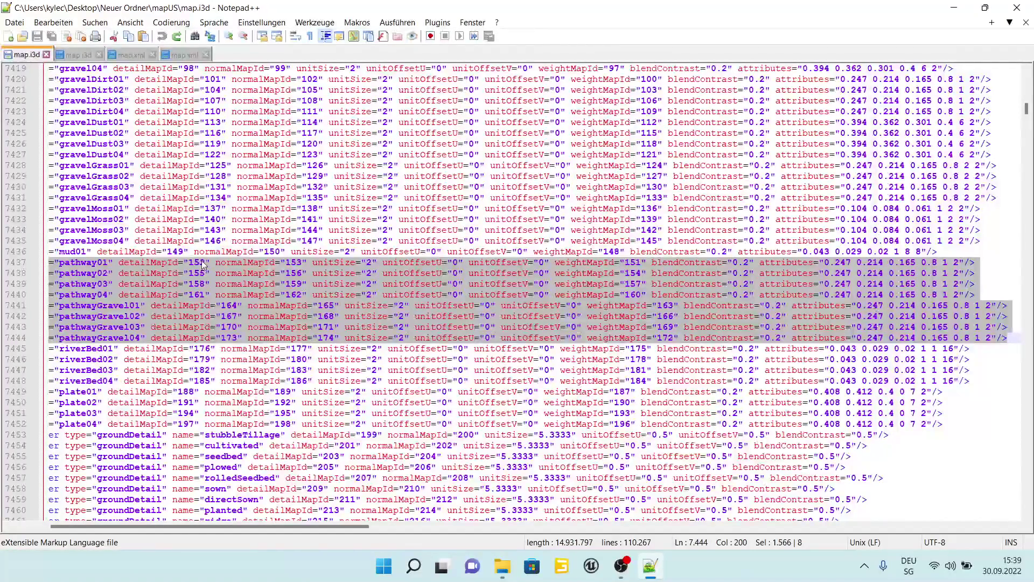
{"action": "right_click", "coordinate": [310, 289]}
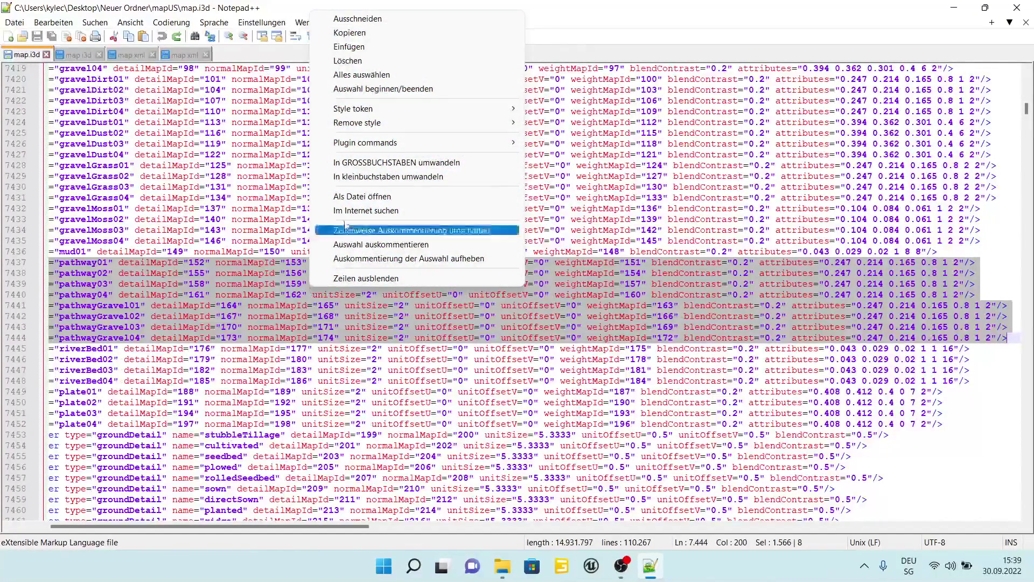
{"action": "left_click", "coordinate": [372, 33]}
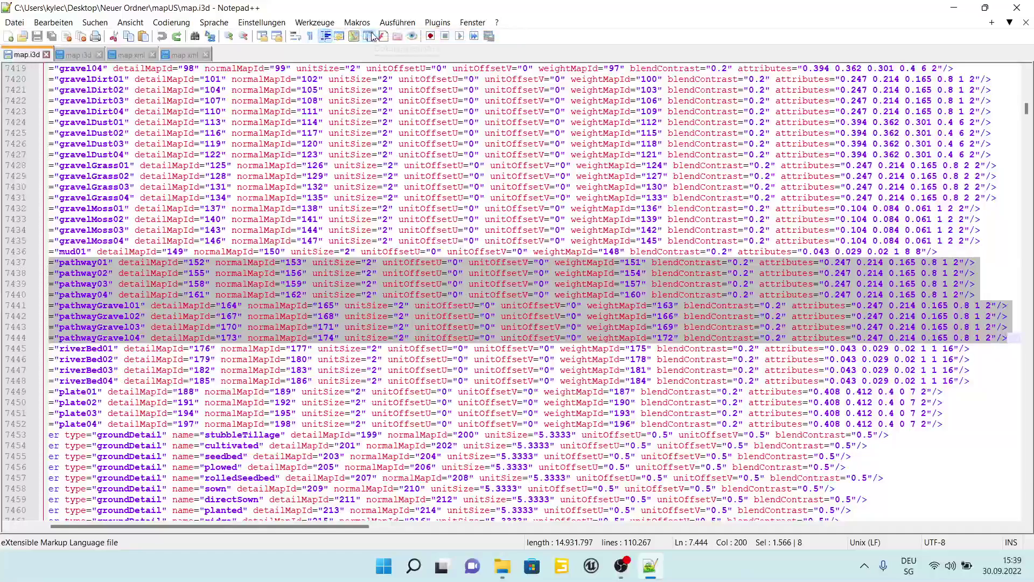
Step: Switch to the mapFR map.i3d, search for "layer" to reach the terrain's Layers section, and close the search dialog
{"action": "left_click", "coordinate": [83, 56]}
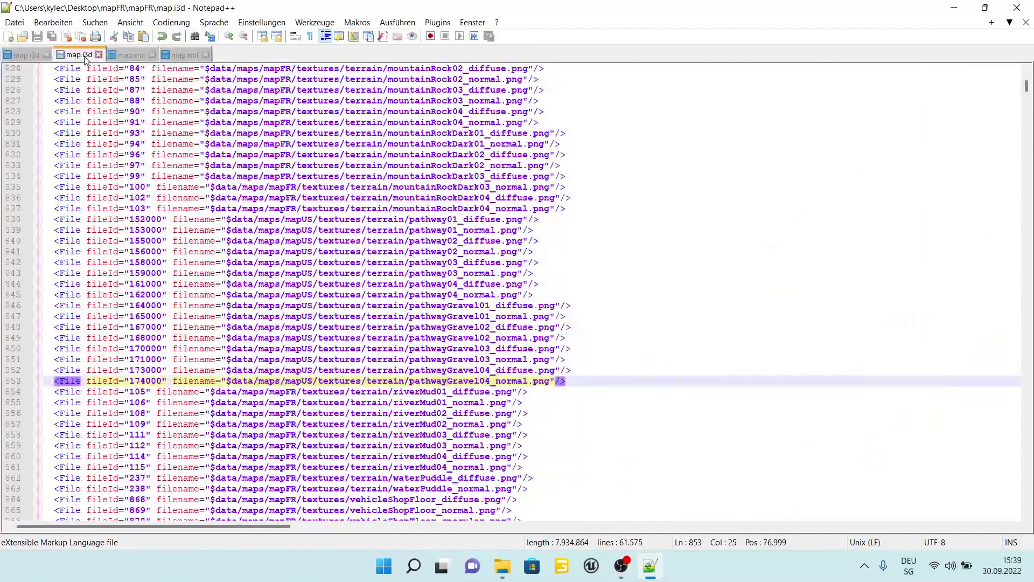
{"action": "left_click", "coordinate": [801, 230]}
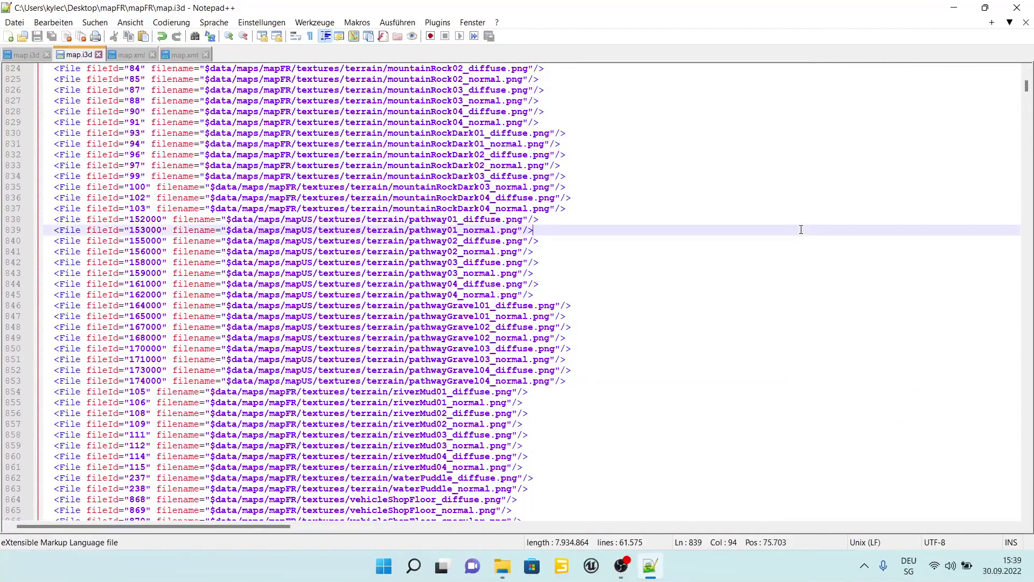
{"action": "key", "text": "ctrl+f"}
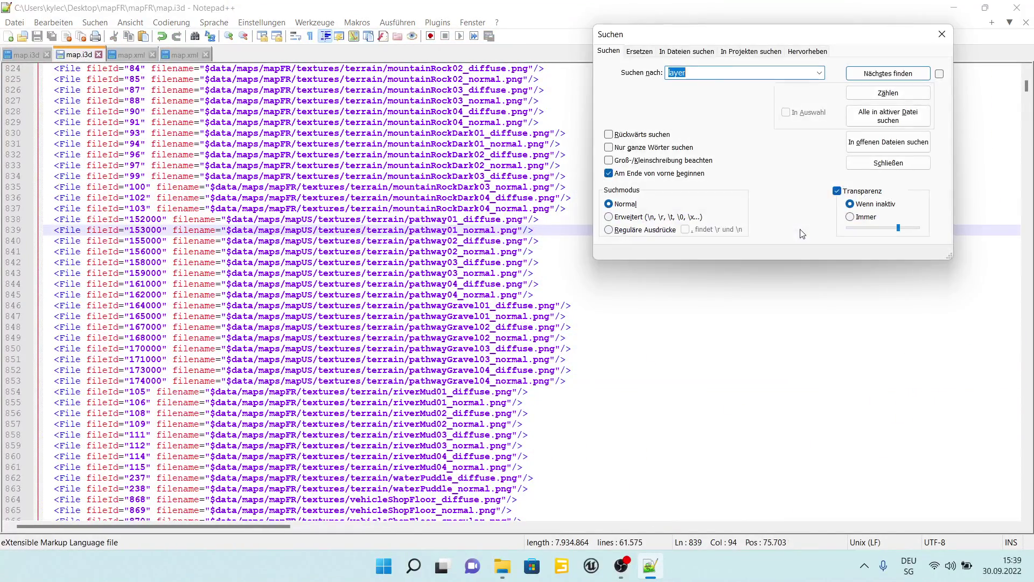
{"action": "left_click", "coordinate": [899, 74]}
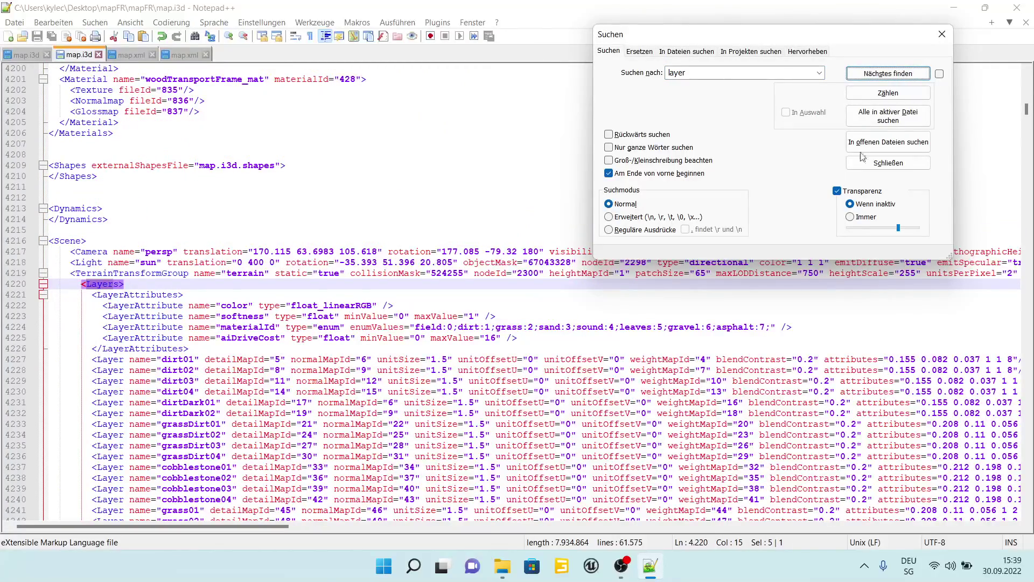
{"action": "left_click", "coordinate": [942, 34]}
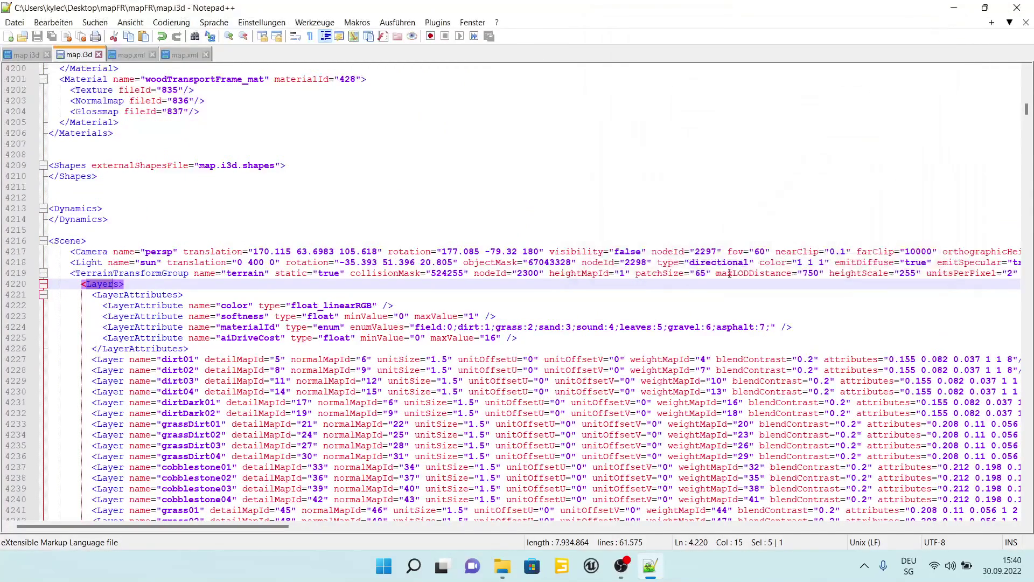
Step: Paste the copied pathway and pathwayGravel Layer entries on a new line after the mountainRockDark04 Layer entry
{"action": "scroll", "coordinate": [562, 334], "scroll_direction": "down", "scroll_amount": 3}
{"action": "scroll", "coordinate": [561, 333], "scroll_direction": "down", "scroll_amount": 8}
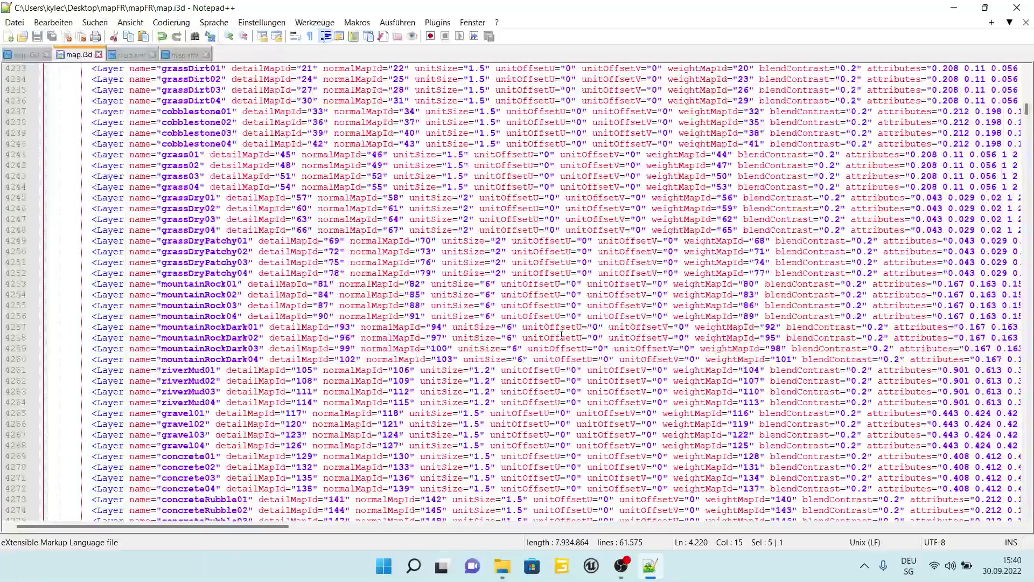
{"action": "scroll", "coordinate": [561, 334], "scroll_direction": "down", "scroll_amount": 1}
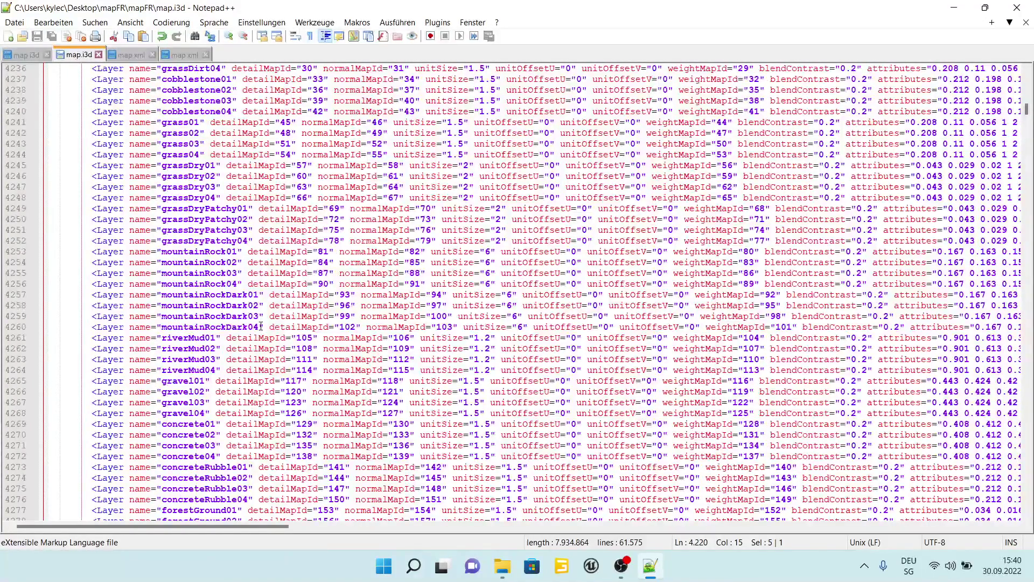
{"action": "left_click", "coordinate": [299, 330]}
{"action": "scroll", "coordinate": [646, 328], "scroll_direction": "right", "scroll_amount": 5}
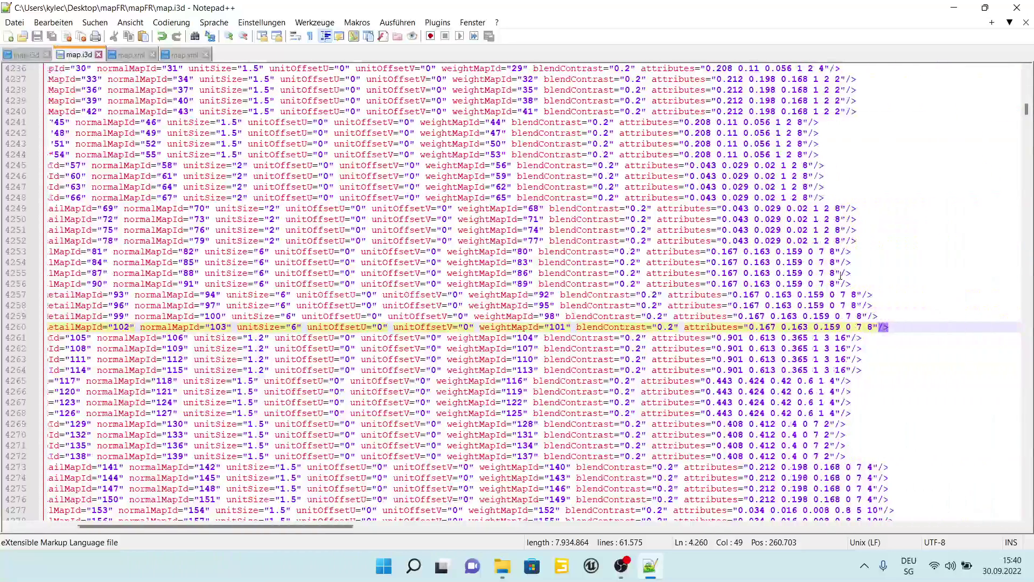
{"action": "left_click", "coordinate": [802, 327]}
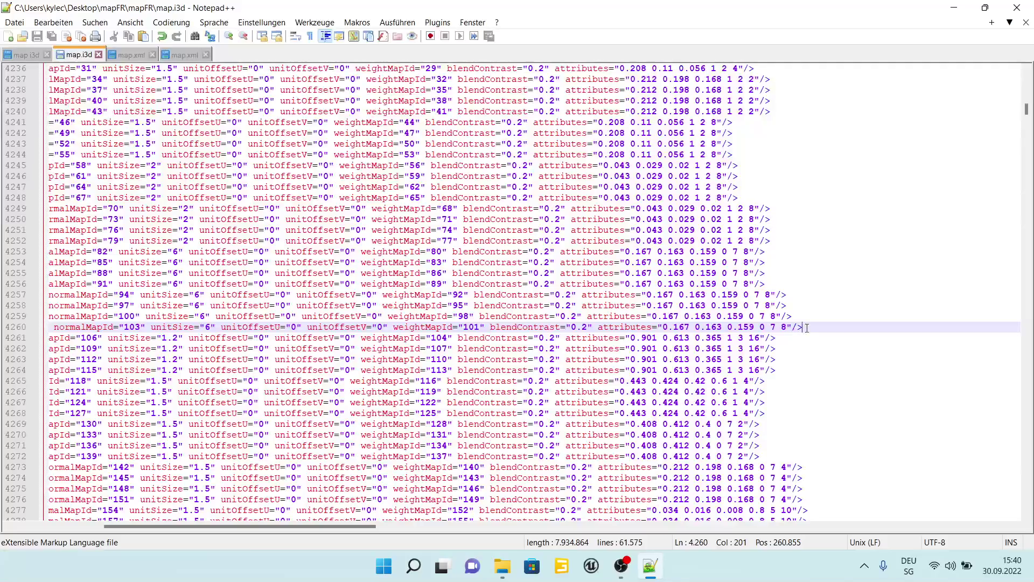
{"action": "key", "text": "Return"}
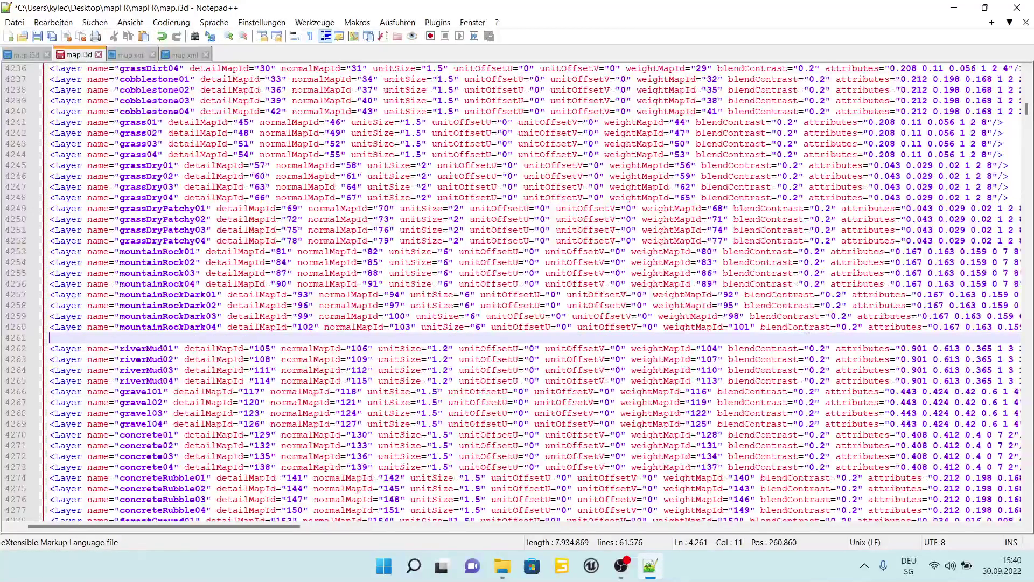
{"action": "right_click", "coordinate": [50, 337]}
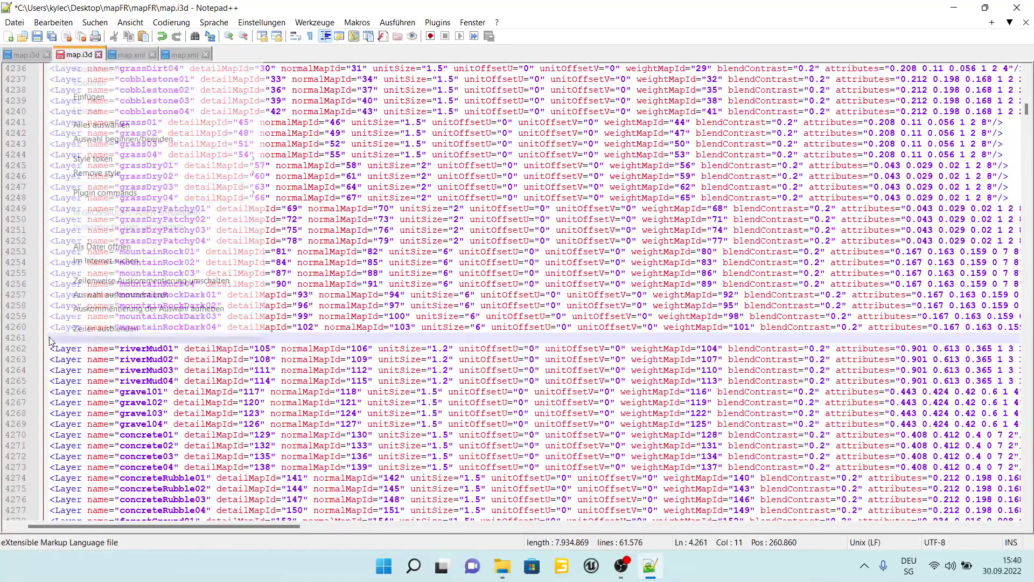
{"action": "left_click", "coordinate": [127, 97]}
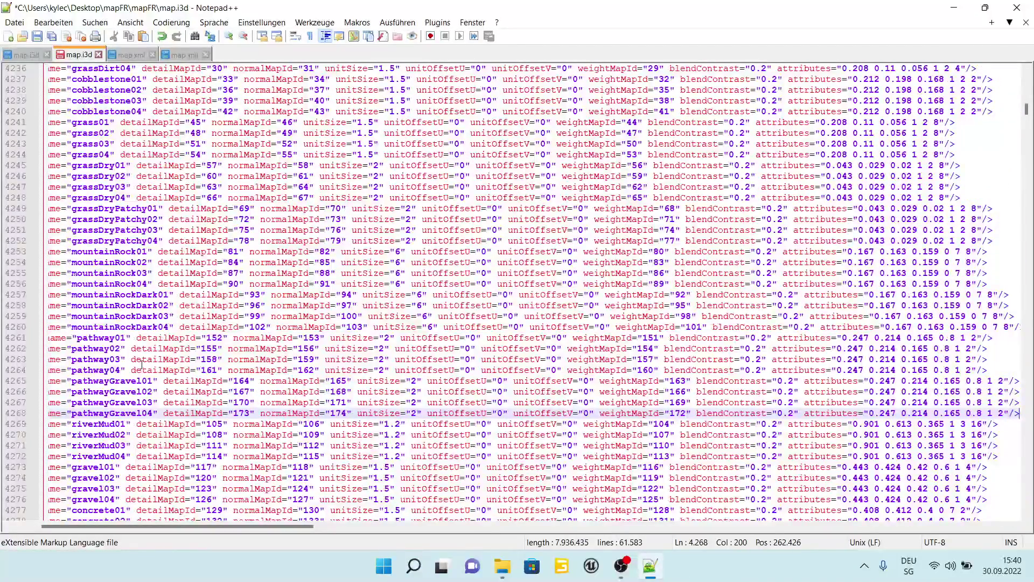
Step: Remove the extra space before the pasted pathway01 Layer entry to align it with its neighbours, and save the file
{"action": "scroll", "coordinate": [120, 366], "scroll_direction": "left", "scroll_amount": 3}
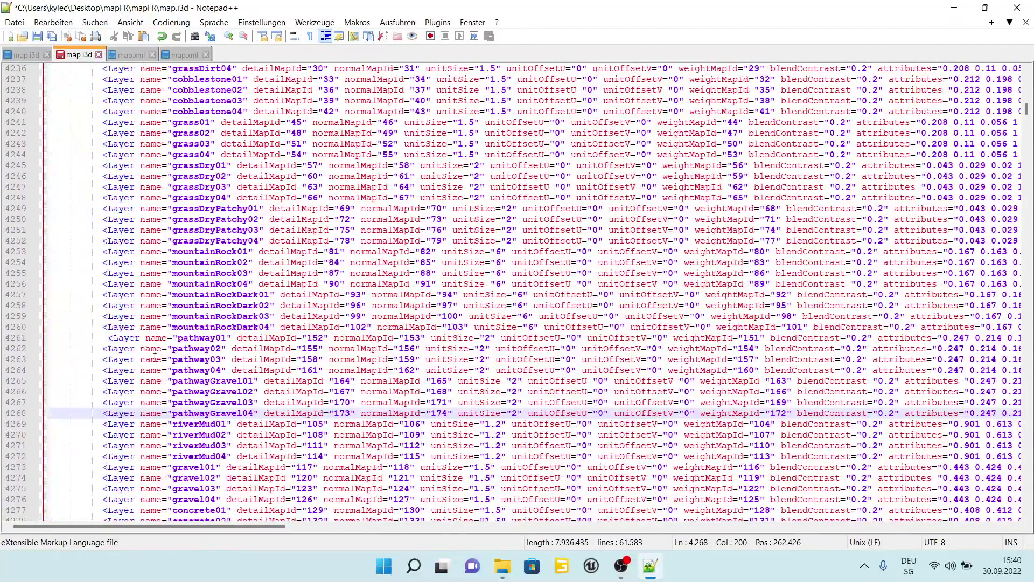
{"action": "left_click", "coordinate": [101, 338]}
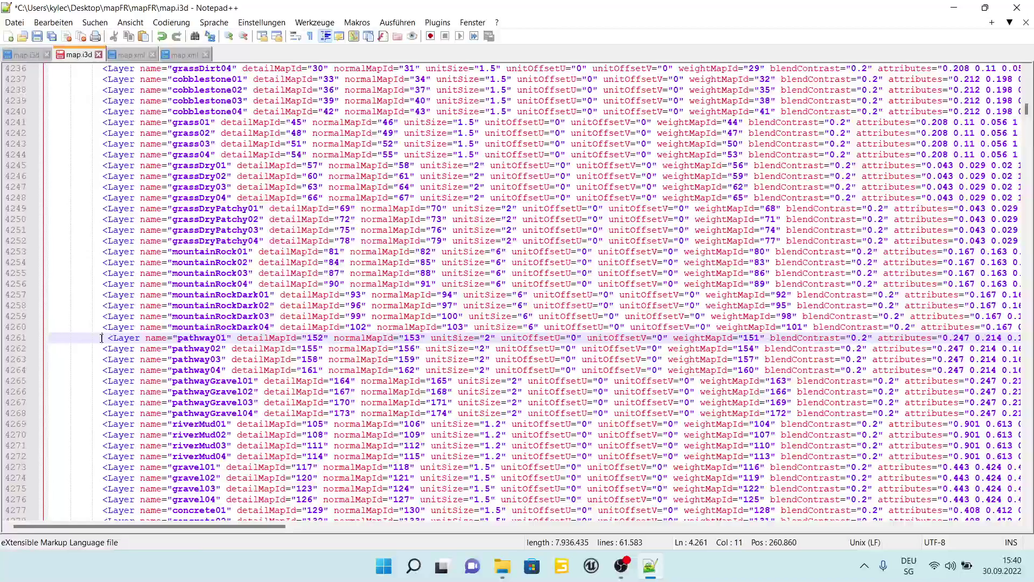
{"action": "key", "text": "Delete"}
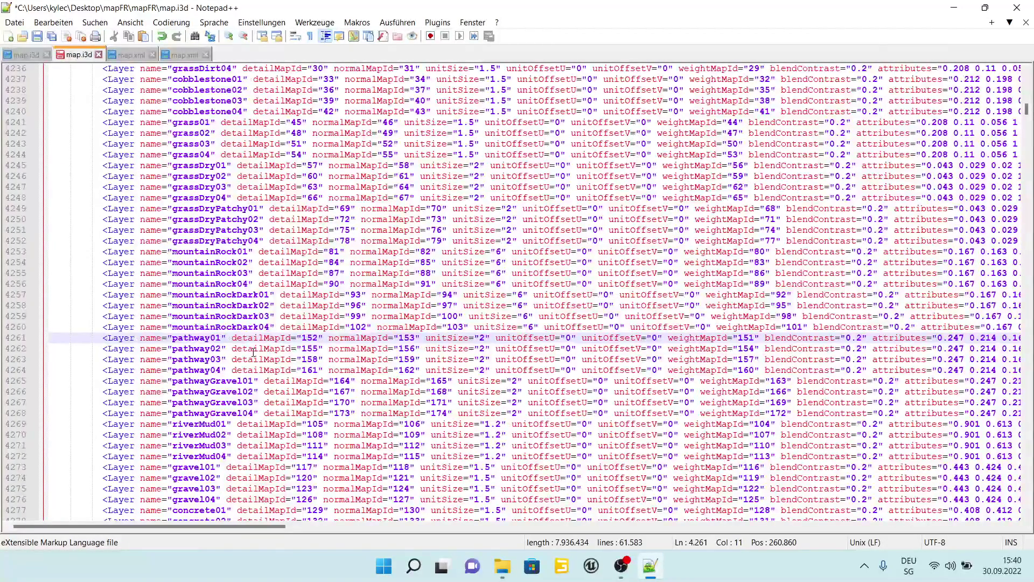
{"action": "left_click", "coordinate": [37, 37]}
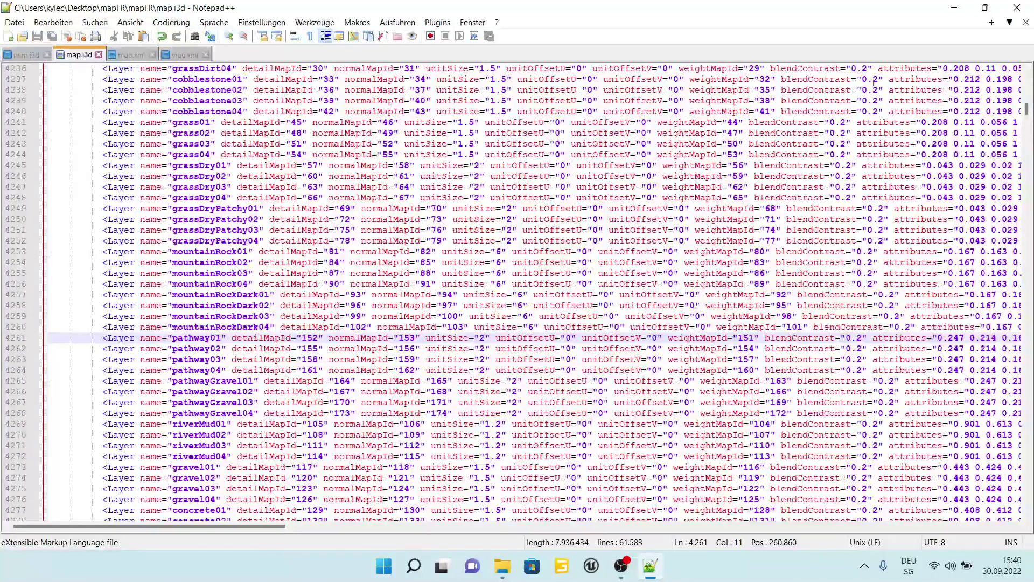
Step: Restore the editor window to its smaller size and set the detailMapIds of Layers pathway01 to pathway04 to 152000, 155000, 158000 and 161000
{"action": "left_click", "coordinate": [985, 7]}
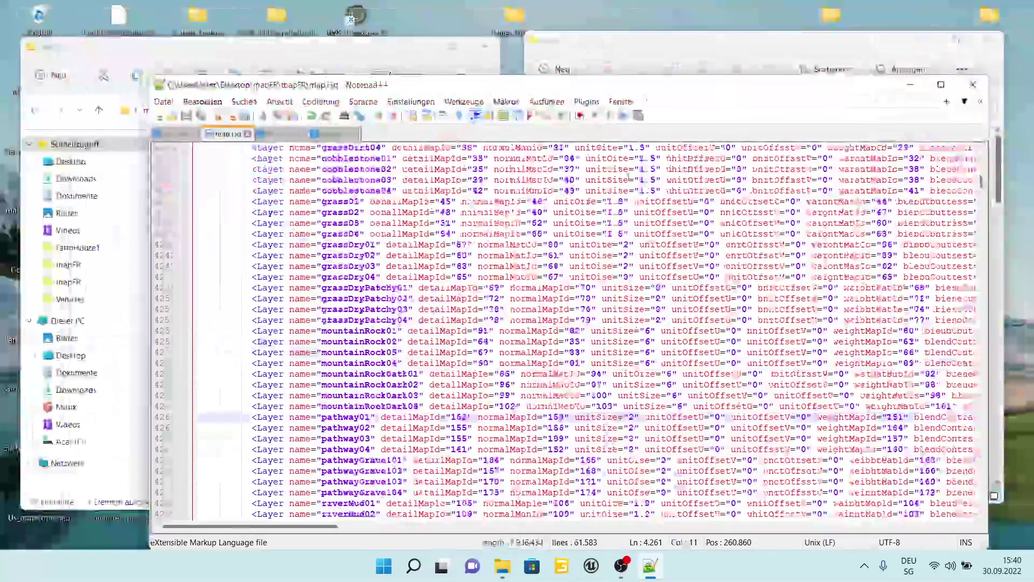
{"action": "left_click_drag", "start_coordinate": [383, 84], "coordinate": [363, 34]}
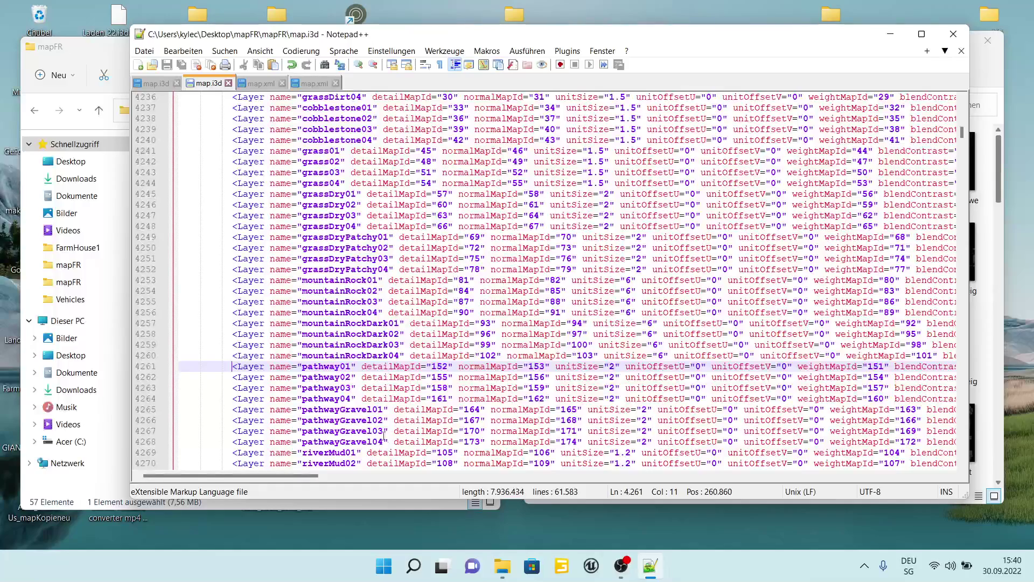
{"action": "left_click", "coordinate": [447, 366]}
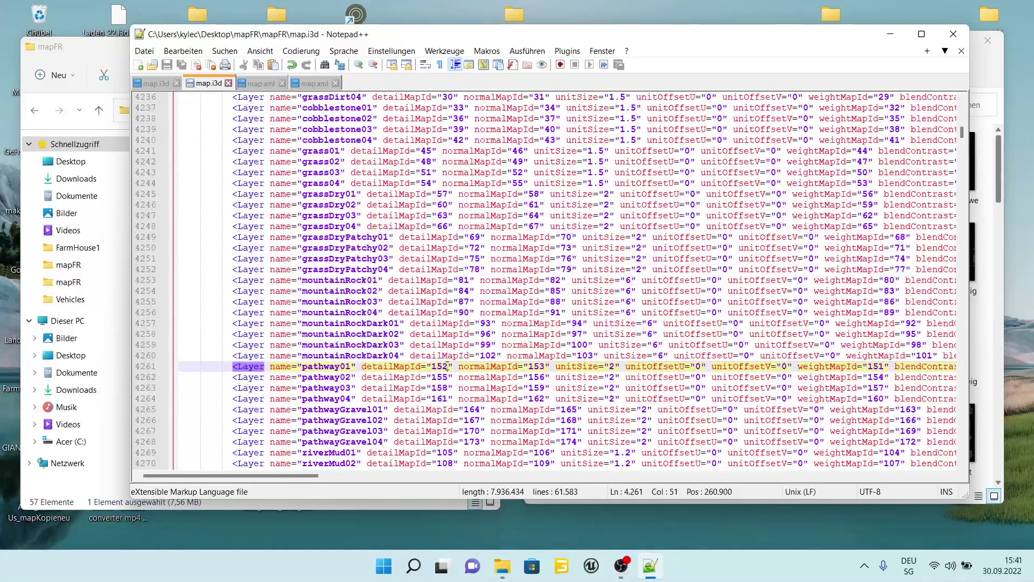
{"action": "type", "text": "000"}
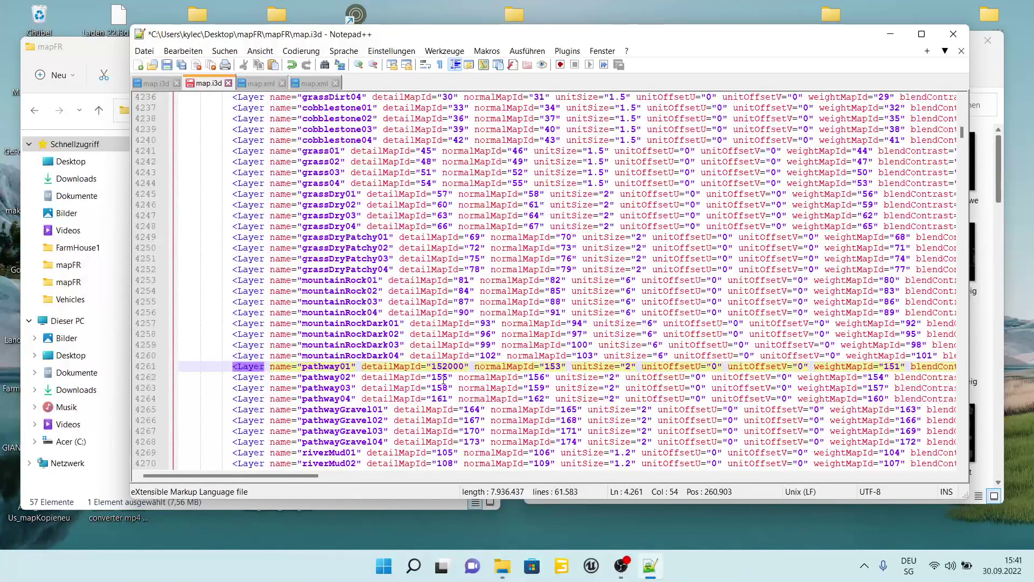
{"action": "left_click", "coordinate": [448, 377]}
{"action": "type", "text": "000"}
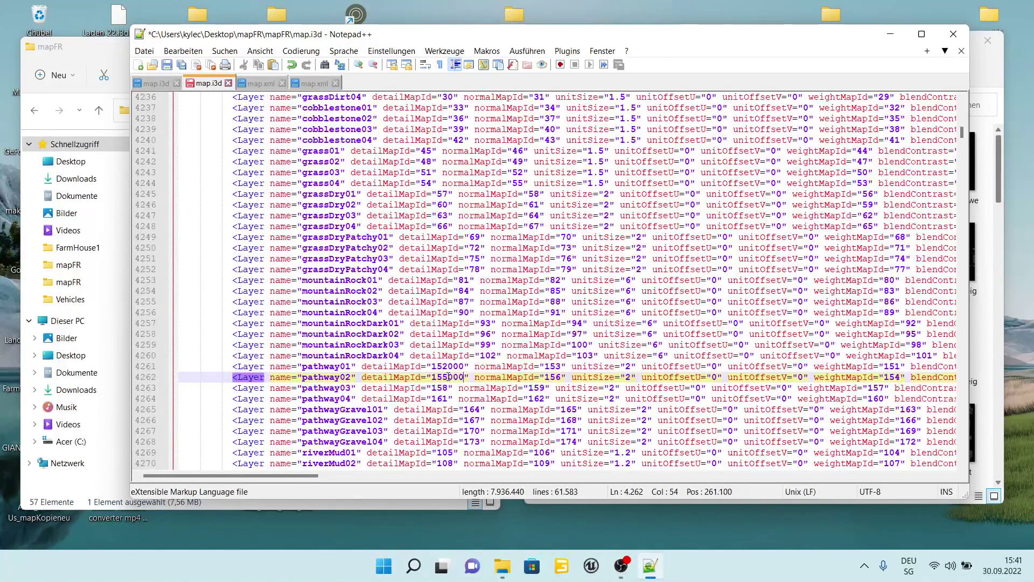
{"action": "left_click", "coordinate": [448, 388]}
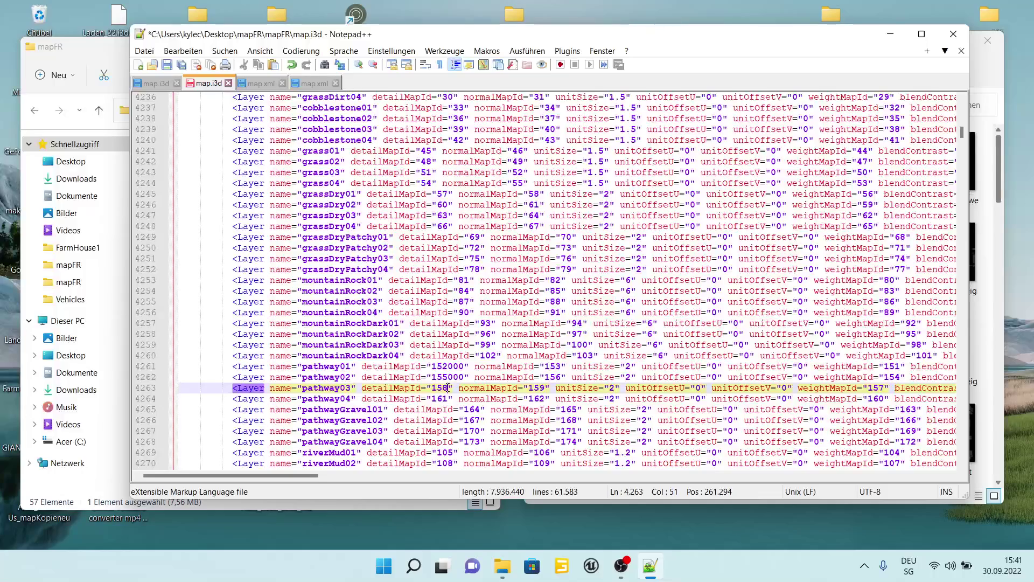
{"action": "type", "text": "00"}
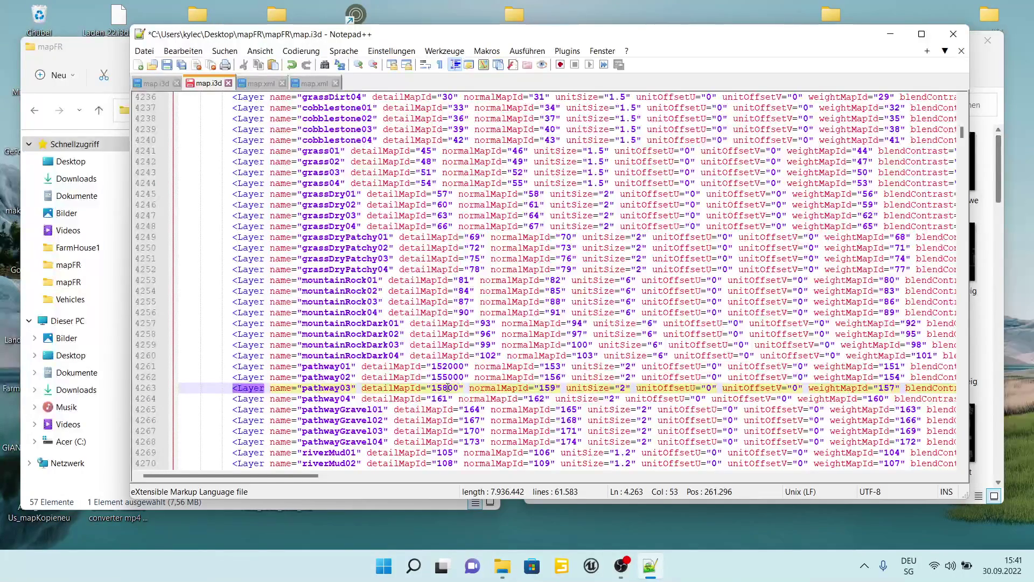
{"action": "type", "text": "0"}
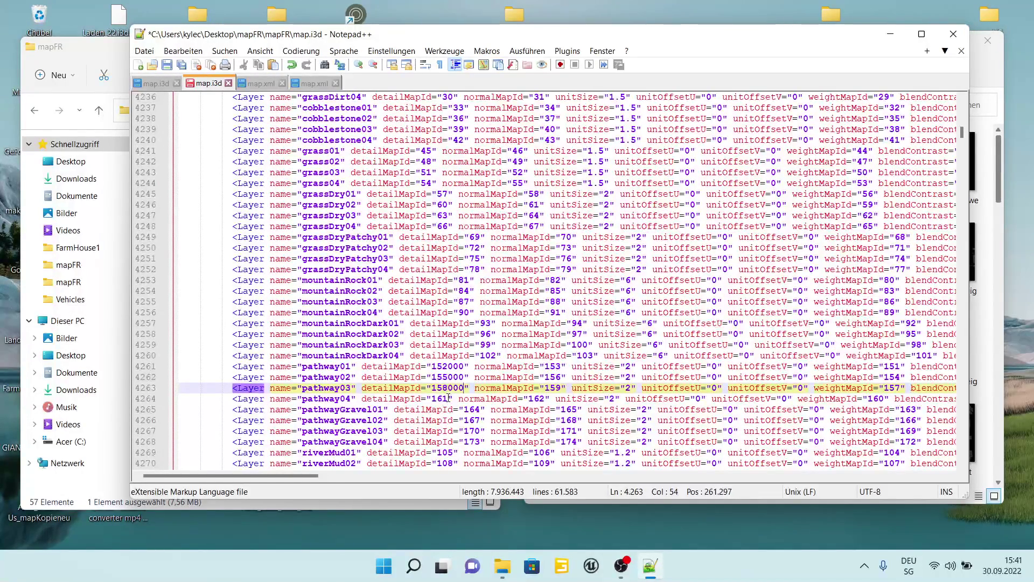
{"action": "left_click", "coordinate": [448, 398]}
{"action": "type", "text": "000"}
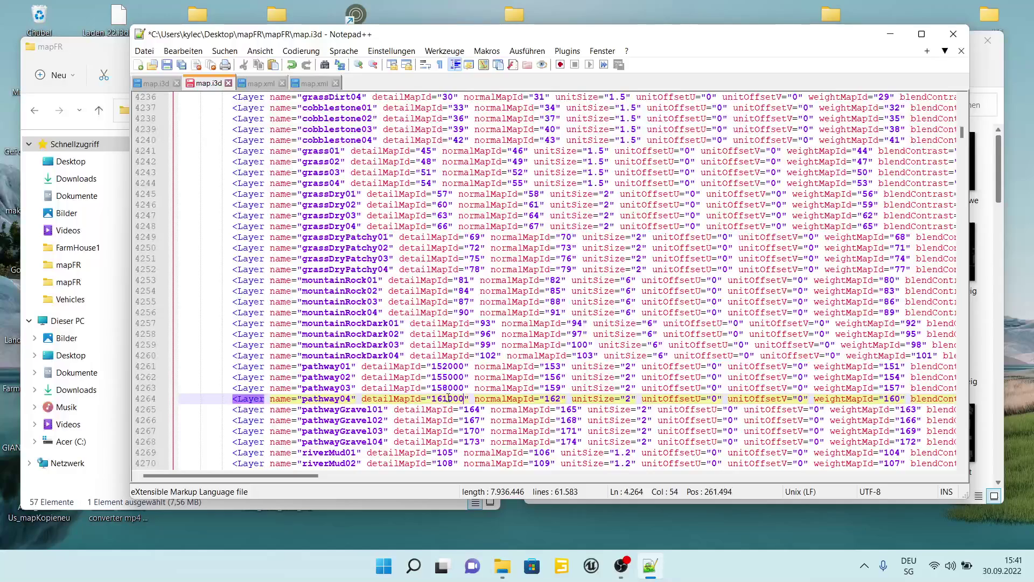
Step: Set the detailMapIds of the pathwayGravel01 to pathwayGravel04 Layer entries to 164000, 167000, 170000 and 173000
{"action": "left_click", "coordinate": [477, 410]}
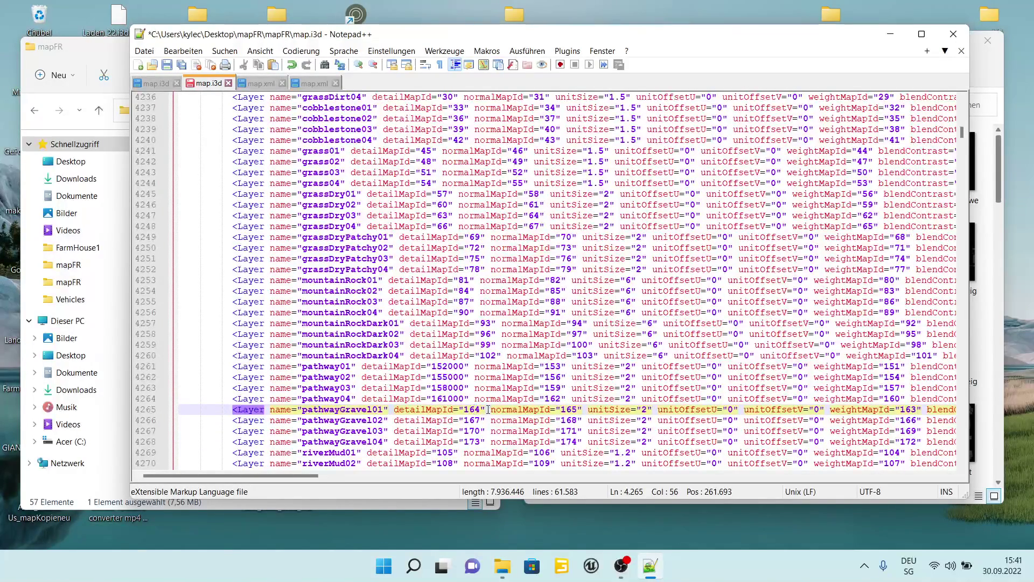
{"action": "key", "text": "Right"}
{"action": "type", "text": "000"}
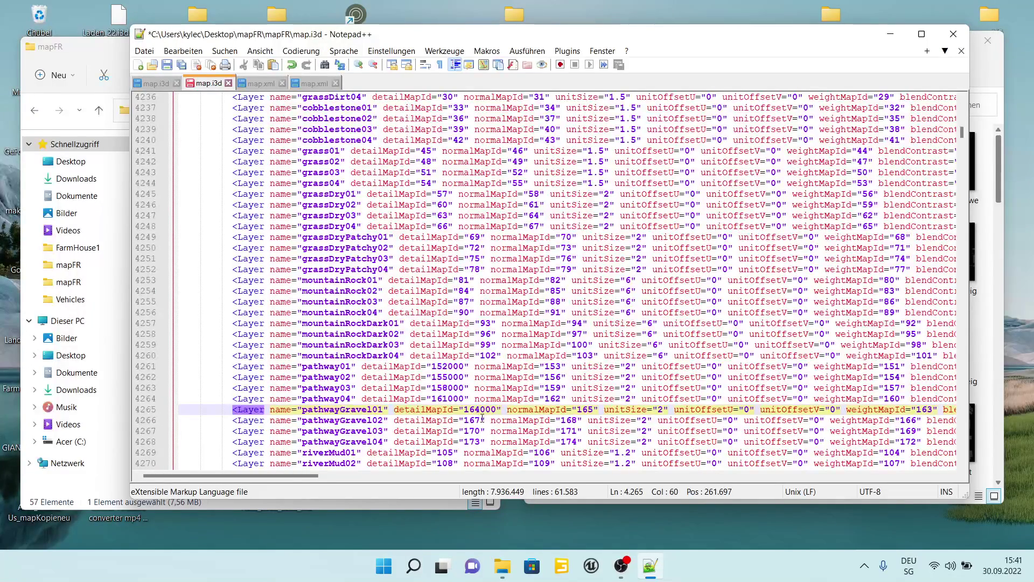
{"action": "left_click", "coordinate": [481, 419]}
{"action": "type", "text": "000"}
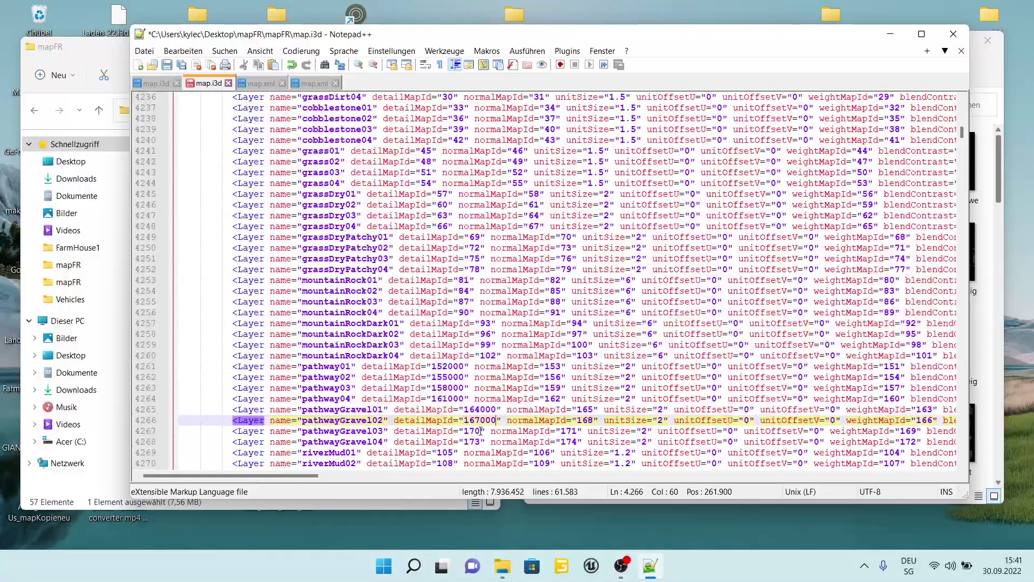
{"action": "left_click", "coordinate": [481, 431]}
{"action": "type", "text": "000"}
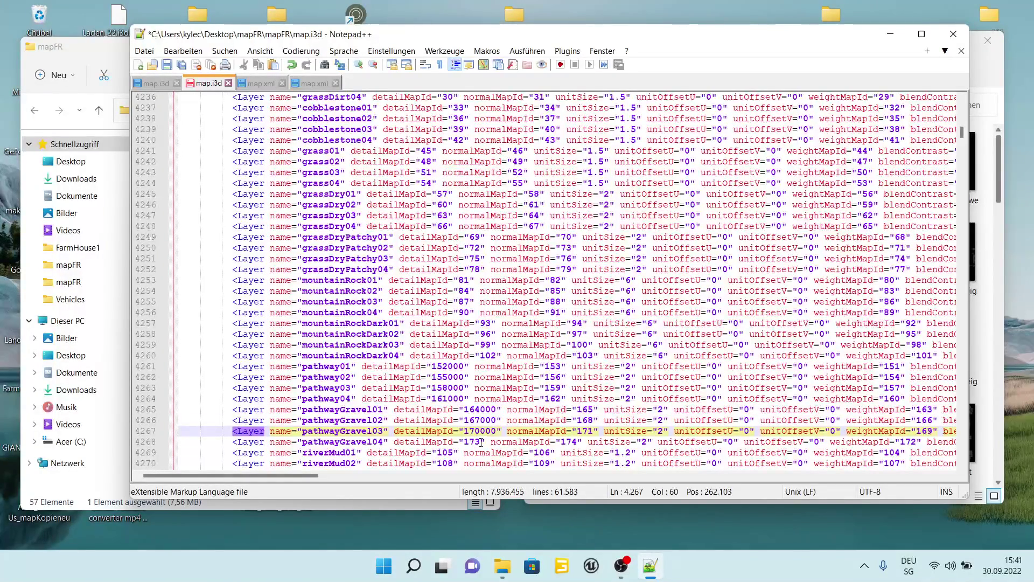
{"action": "left_click", "coordinate": [481, 441]}
{"action": "type", "text": "000"}
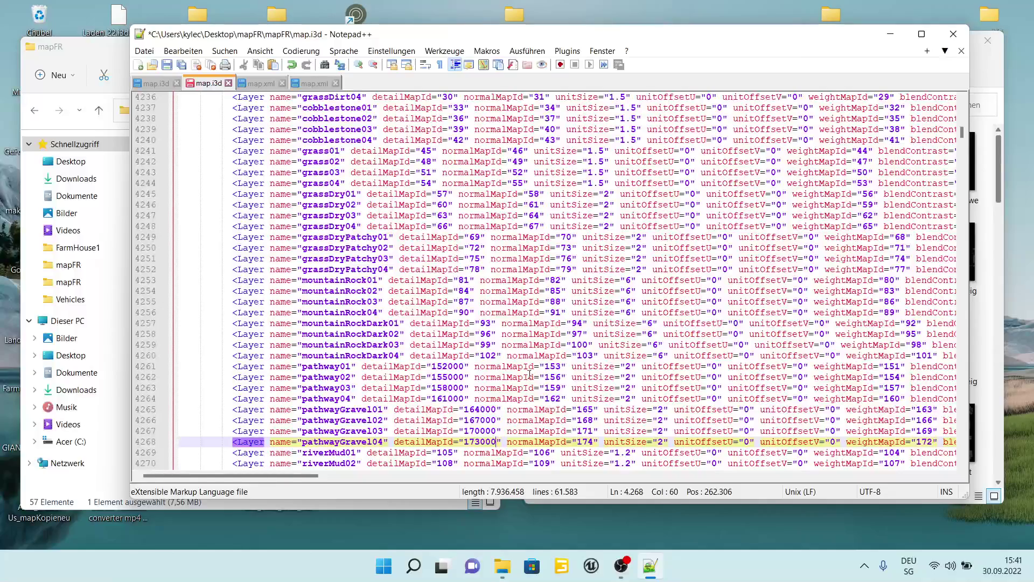
Step: Set the normalMapIds of the pathway01 to pathway04 Layer entries to 153000, 156000, 159000 and 162000
{"action": "left_click", "coordinate": [561, 366]}
{"action": "type", "text": "000"}
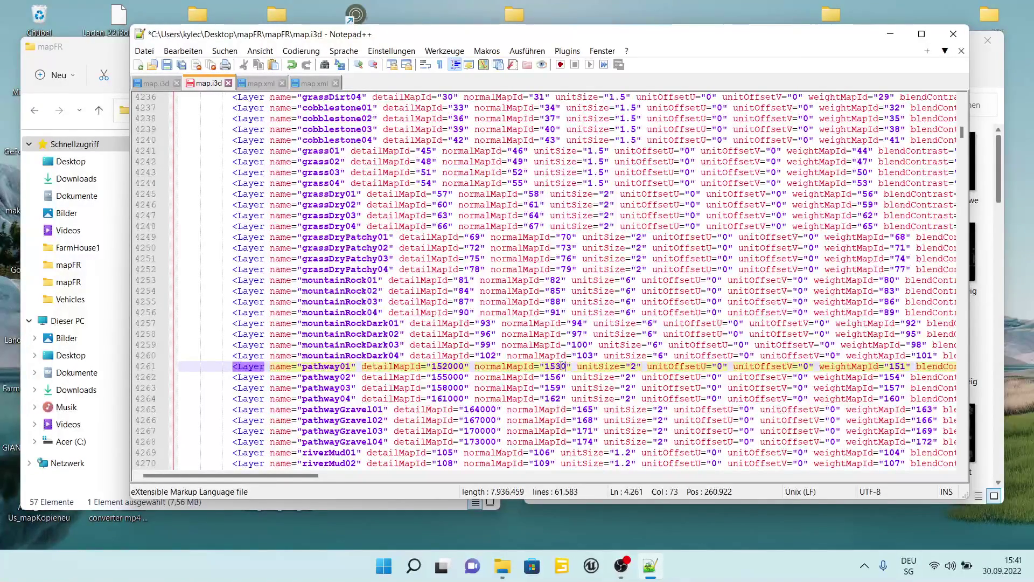
{"action": "left_click", "coordinate": [561, 377]}
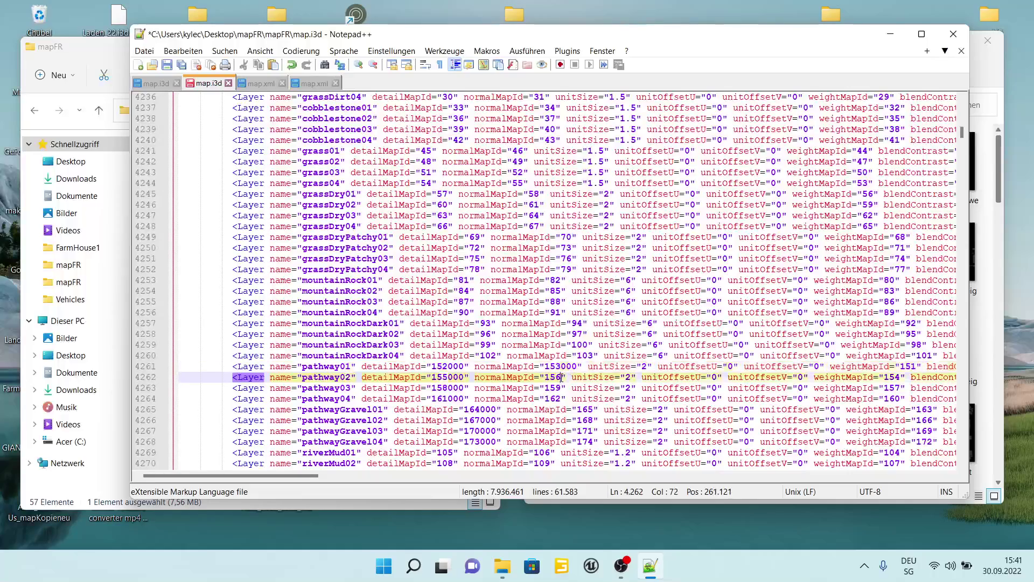
{"action": "type", "text": "000"}
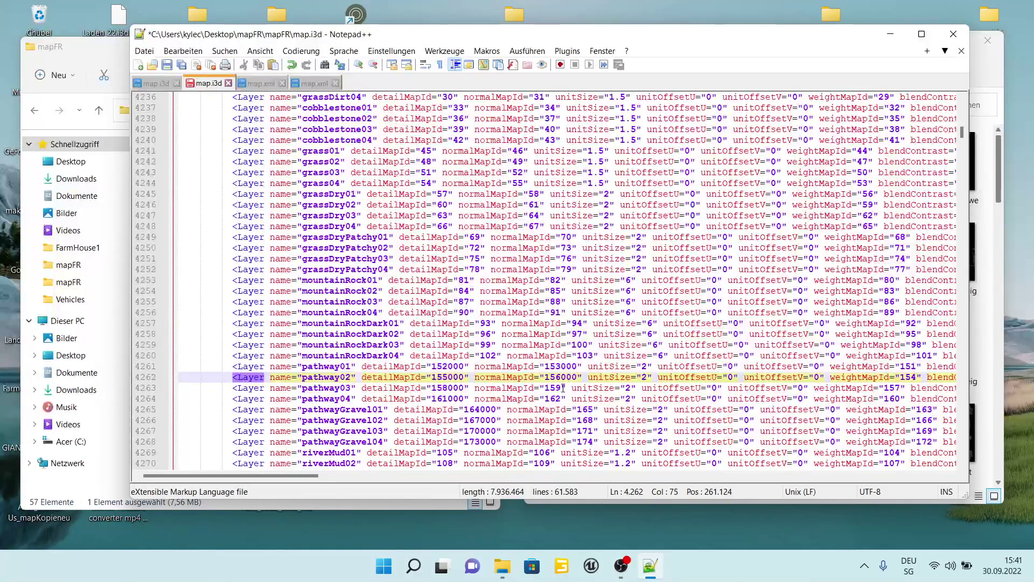
{"action": "left_click", "coordinate": [561, 387]}
{"action": "type", "text": "000"}
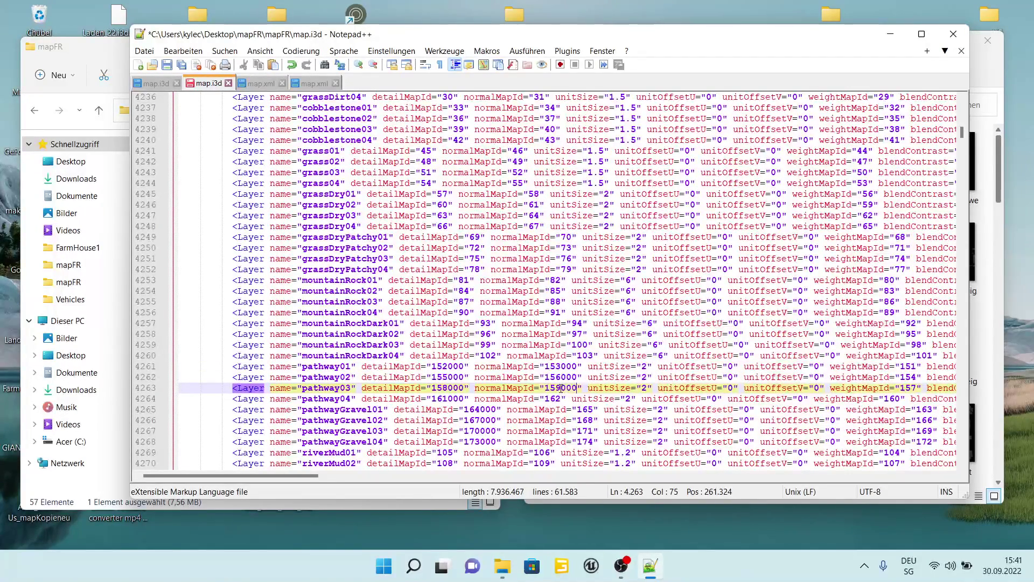
{"action": "left_click", "coordinate": [561, 398]}
{"action": "type", "text": "000"}
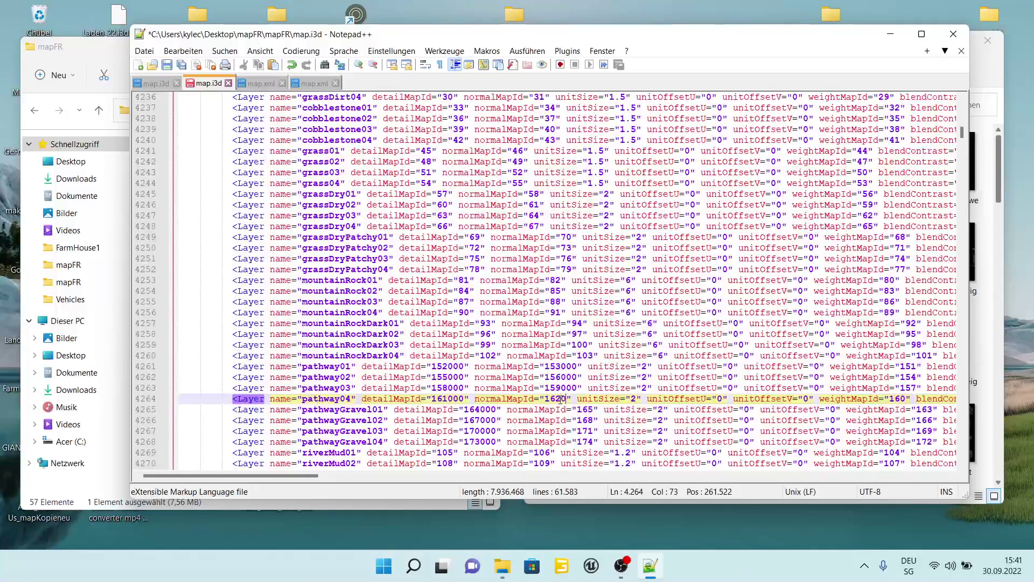
Step: Set the weightMapIds of the pathway01 to pathway04 Layer entries to 151000, 154000, 157000 and 160000
{"action": "scroll", "coordinate": [561, 398], "scroll_direction": "right", "scroll_amount": 10}
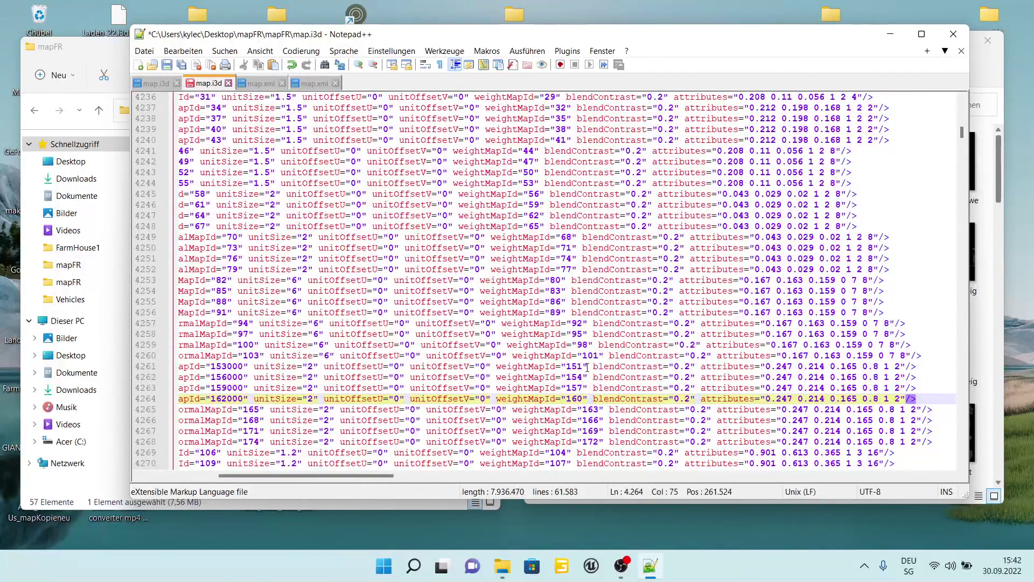
{"action": "left_click", "coordinate": [584, 366]}
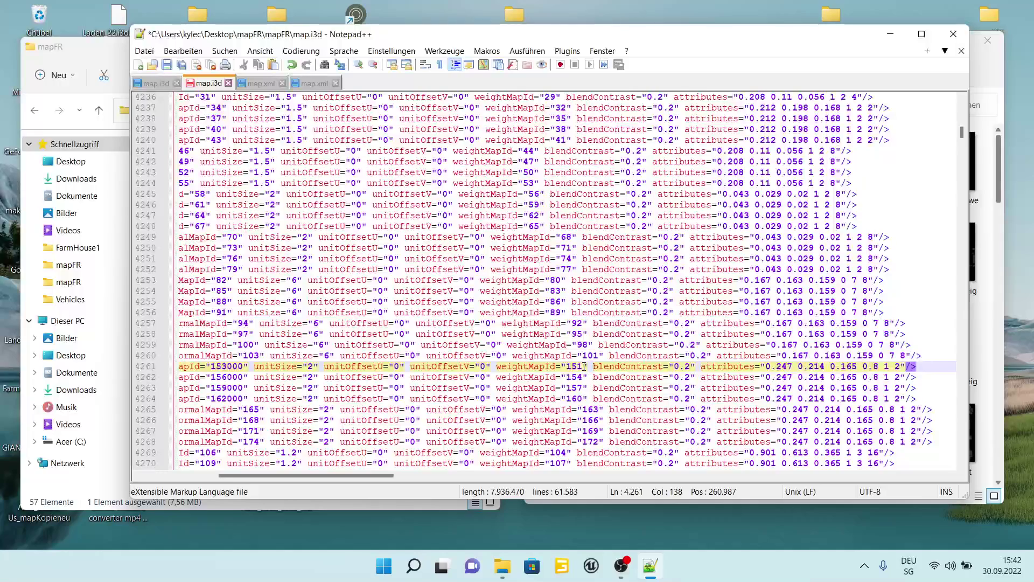
{"action": "type", "text": "000"}
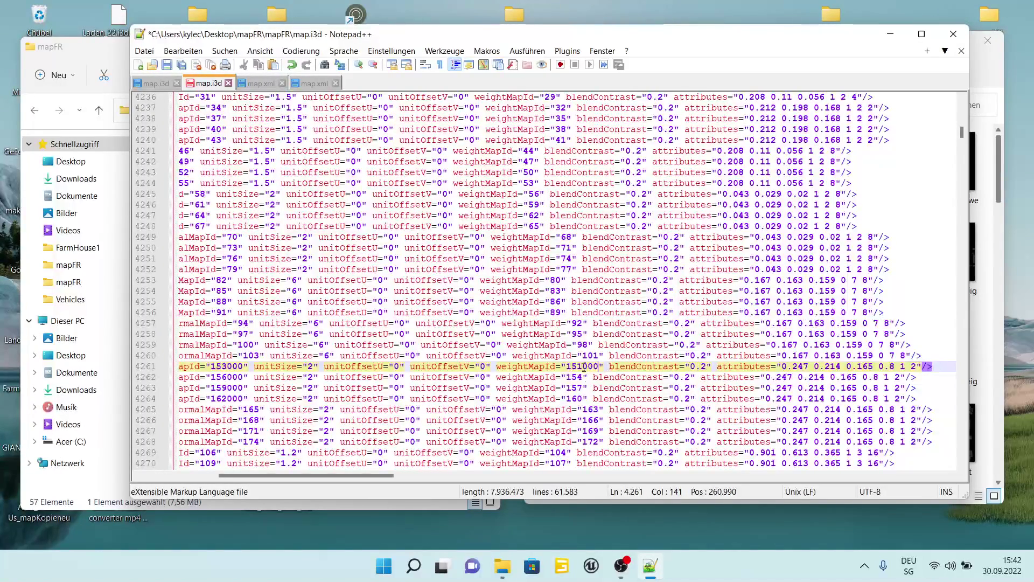
{"action": "left_click", "coordinate": [582, 376]}
{"action": "type", "text": "000"}
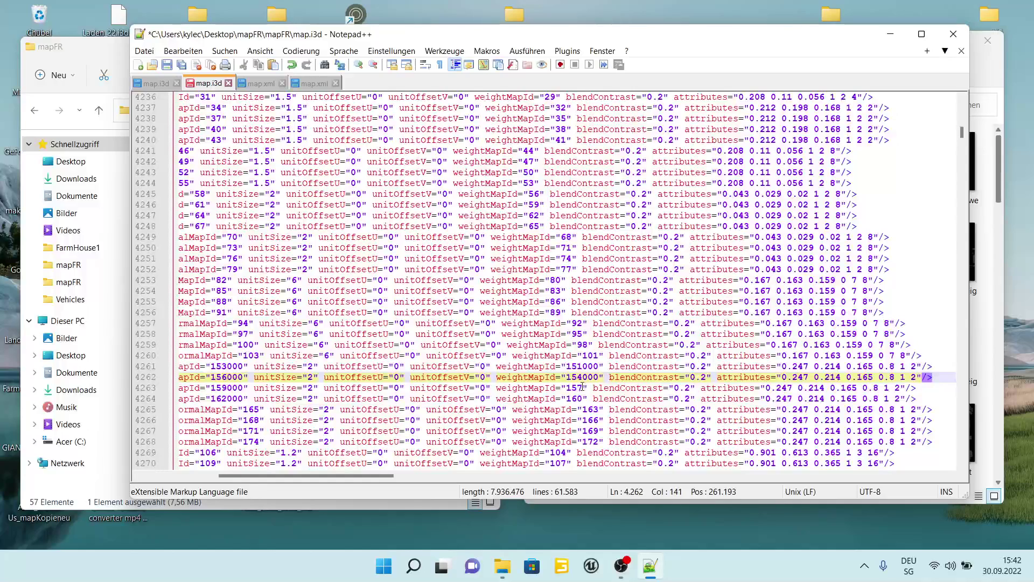
{"action": "left_click", "coordinate": [583, 388]}
{"action": "type", "text": "000"}
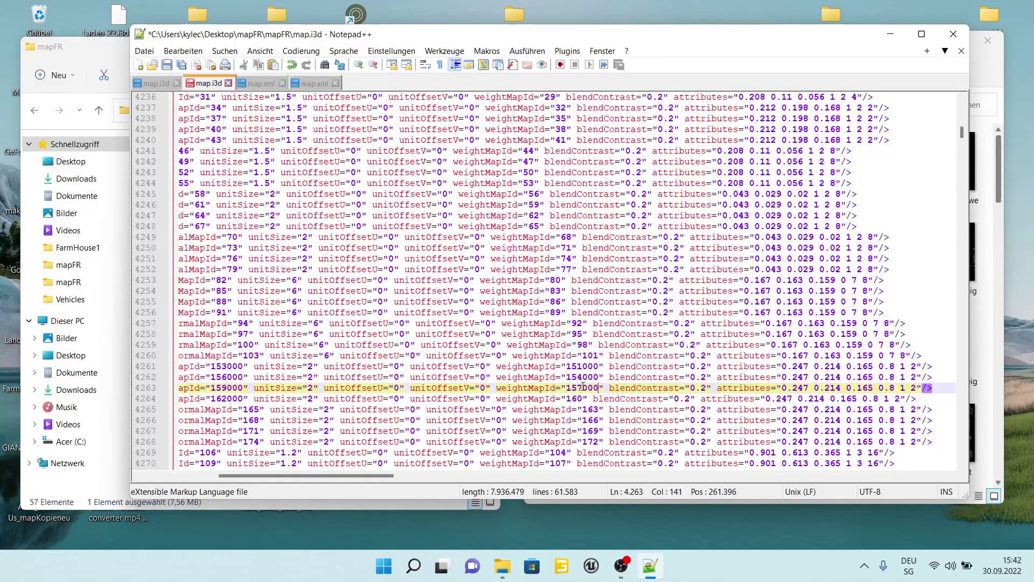
{"action": "left_click", "coordinate": [582, 398]}
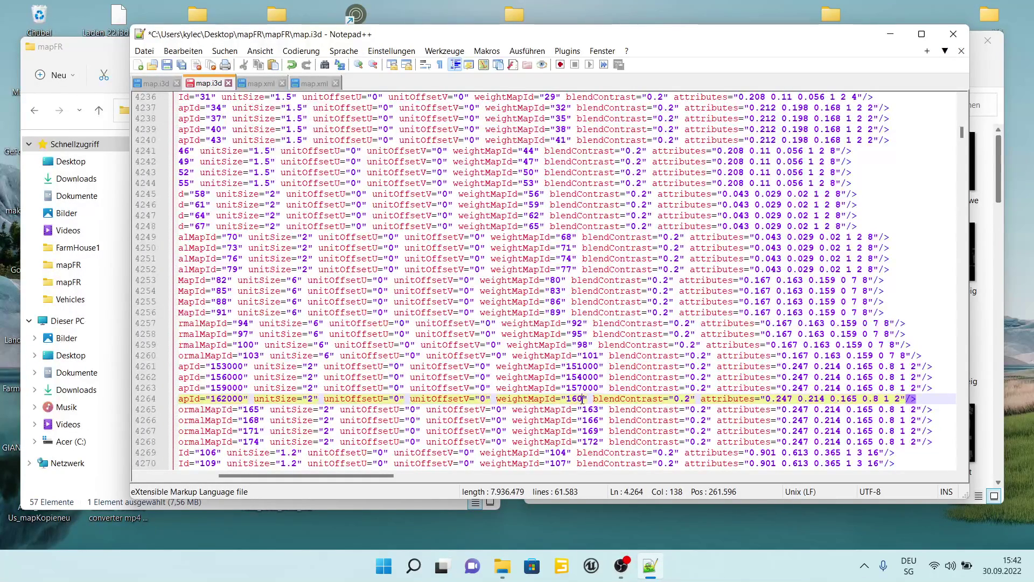
{"action": "type", "text": "000"}
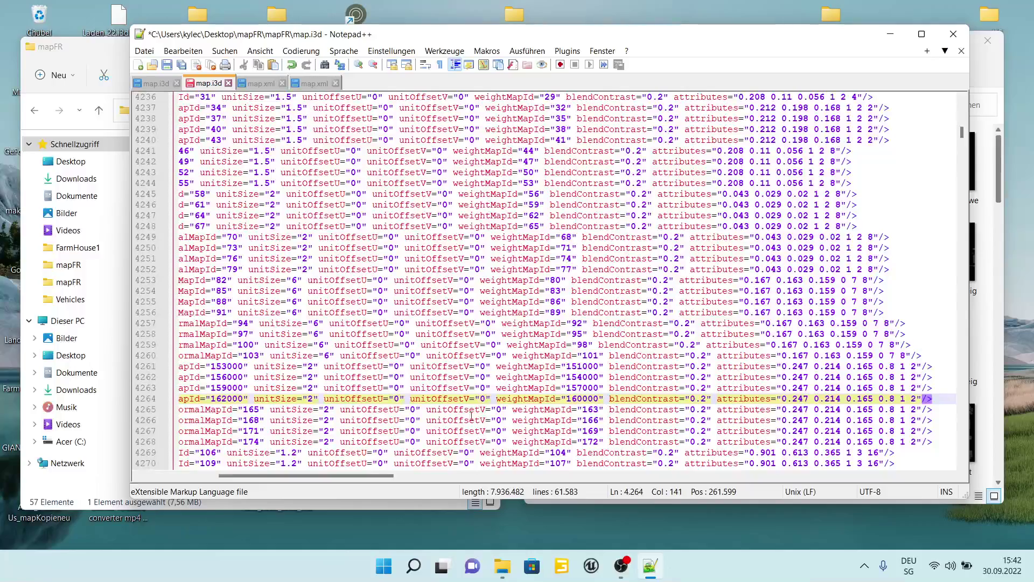
Step: Set the weightMapIds of the pathwayGravel01 to pathwayGravel04 Layer entries to 163000, 166000, 169000 and 172000
{"action": "scroll", "coordinate": [472, 414], "scroll_direction": "left", "scroll_amount": 5}
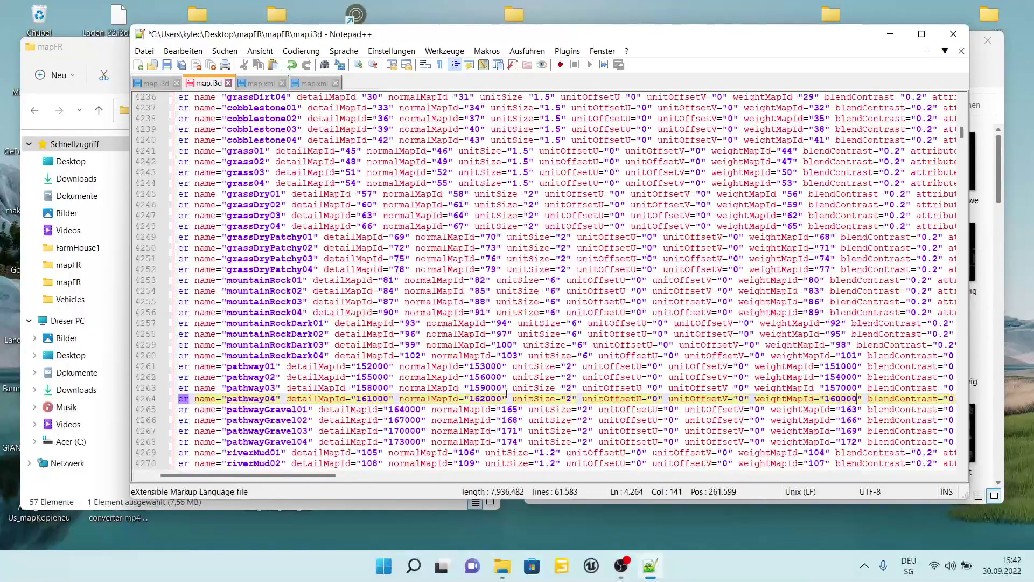
{"action": "scroll", "coordinate": [688, 391], "scroll_direction": "right", "scroll_amount": 5}
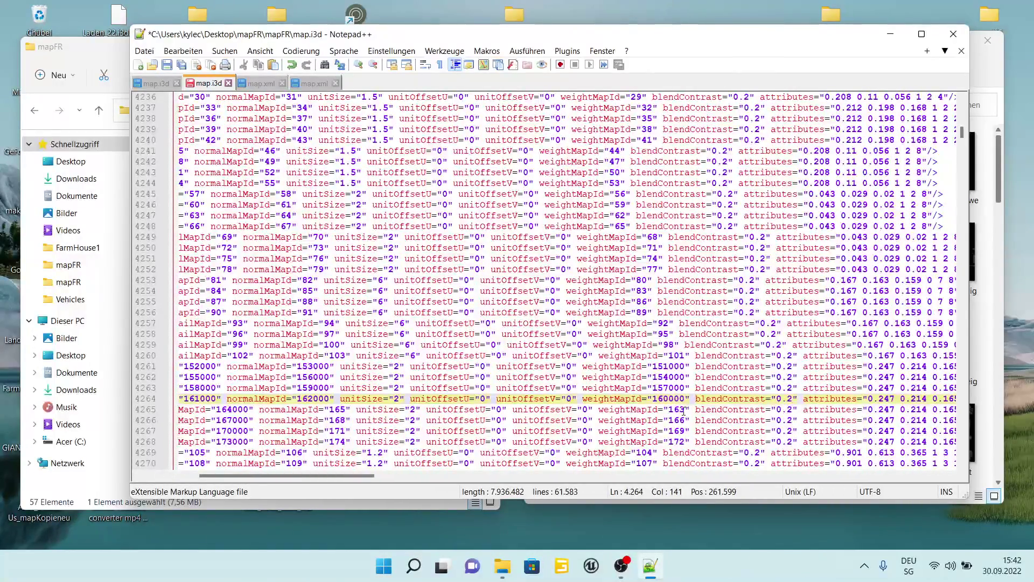
{"action": "left_click", "coordinate": [685, 409]}
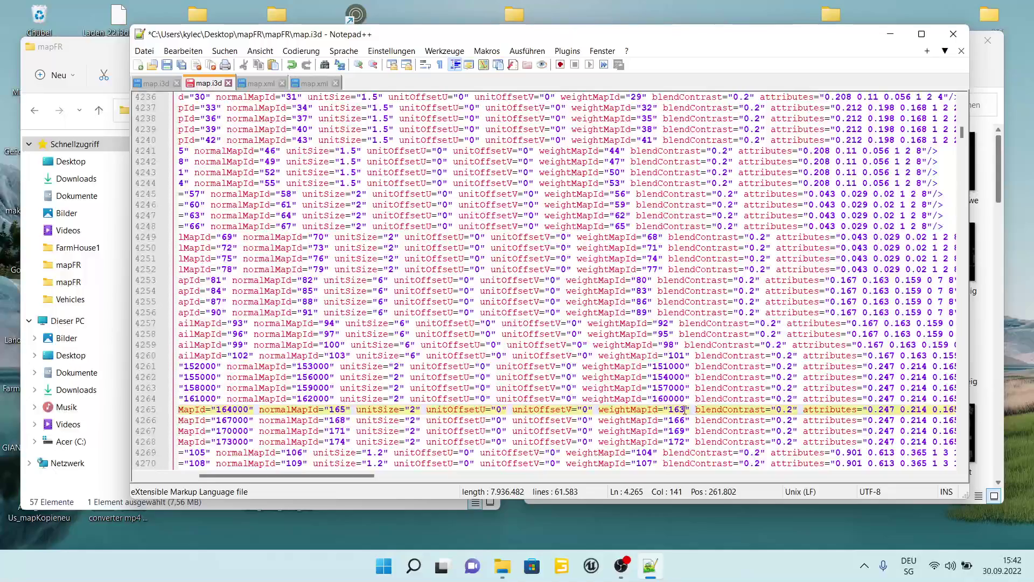
{"action": "type", "text": "000"}
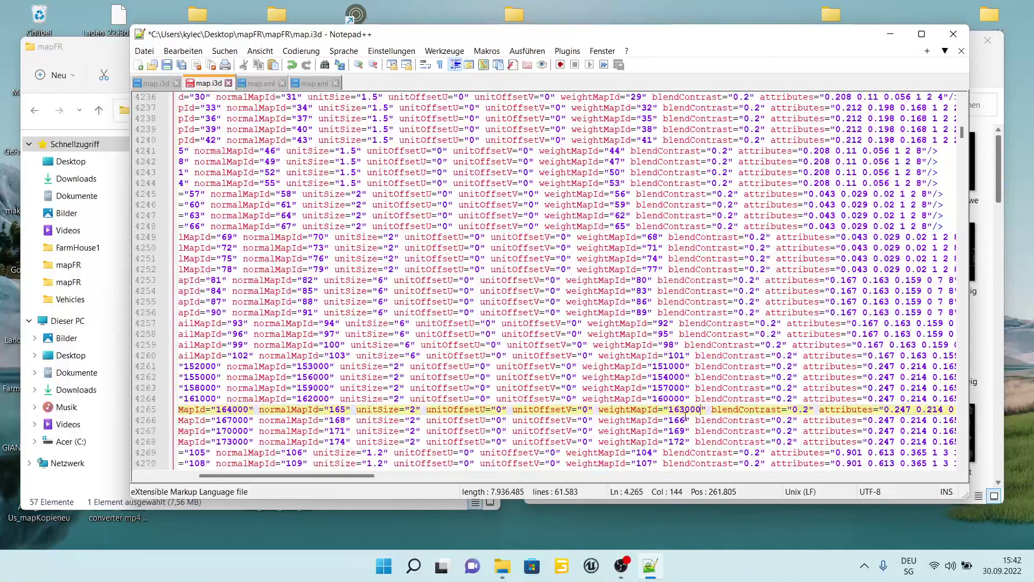
{"action": "left_click", "coordinate": [685, 420]}
{"action": "type", "text": "000"}
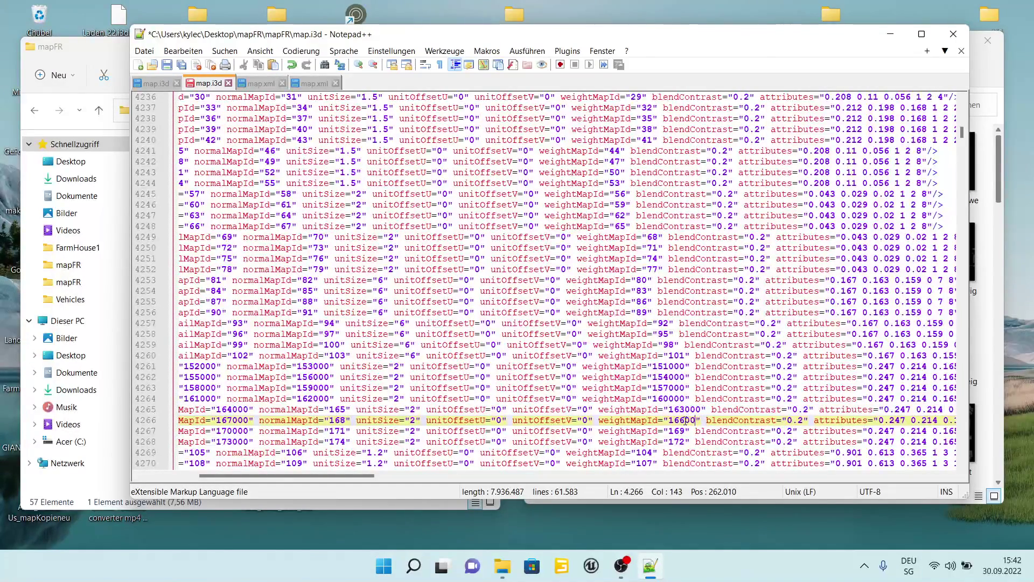
{"action": "left_click", "coordinate": [684, 431]}
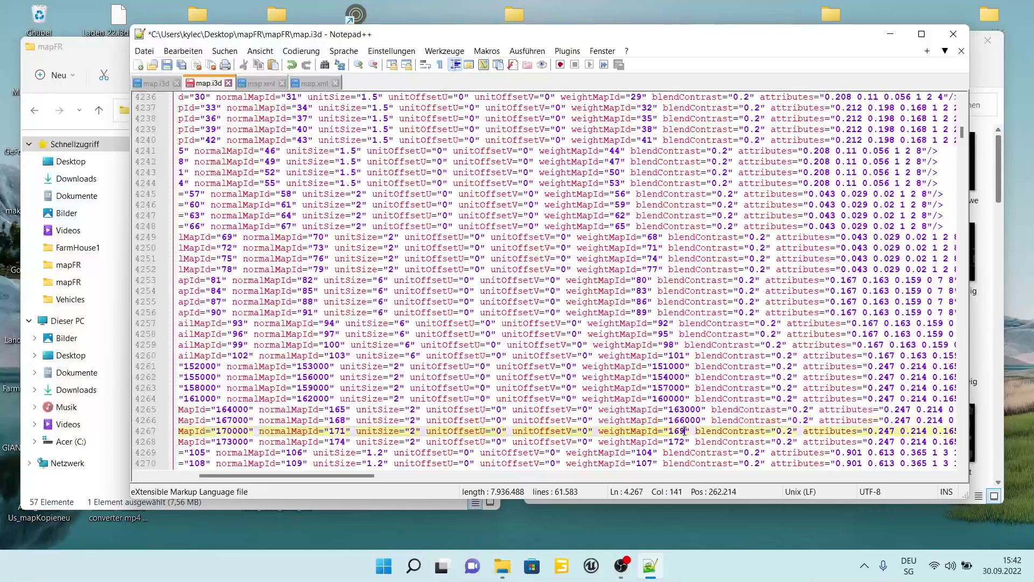
{"action": "type", "text": "000"}
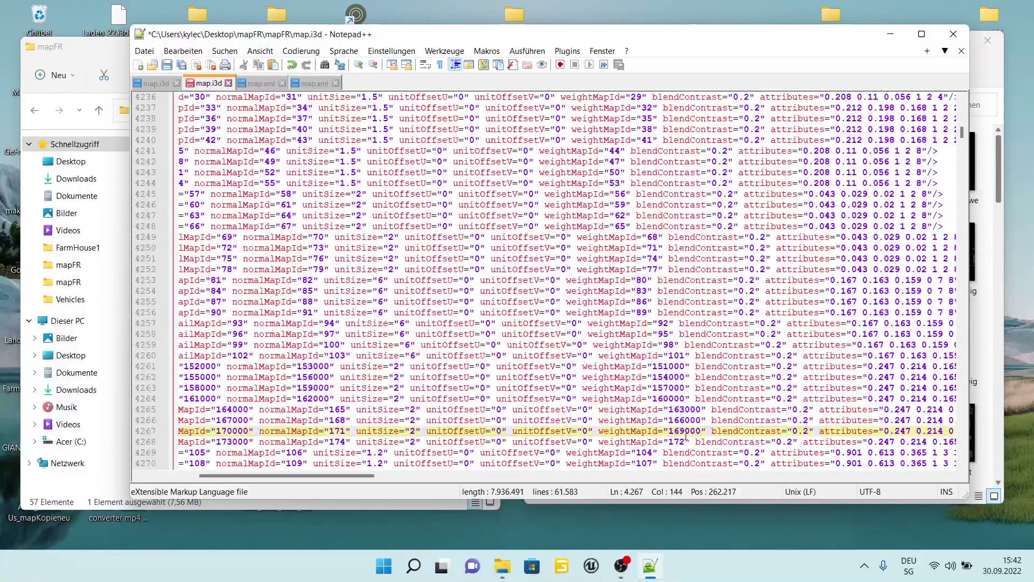
{"action": "left_click", "coordinate": [685, 441]}
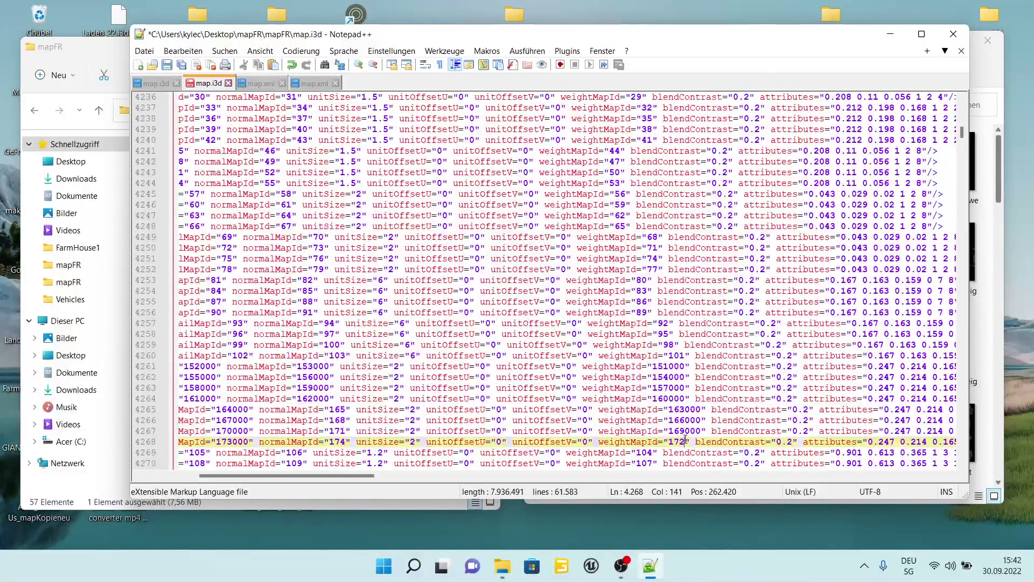
{"action": "type", "text": "000"}
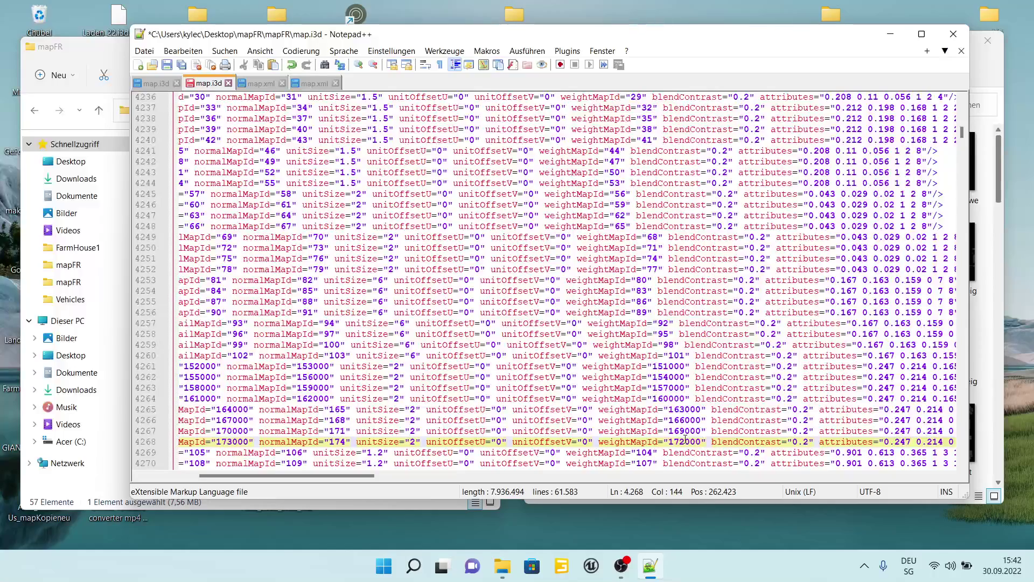
Step: Set the normalMapIds of the pathwayGravel01 to pathwayGravel04 Layer entries to 165000, 168000, 171000 and 174000
{"action": "left_click", "coordinate": [345, 409]}
{"action": "type", "text": "000"}
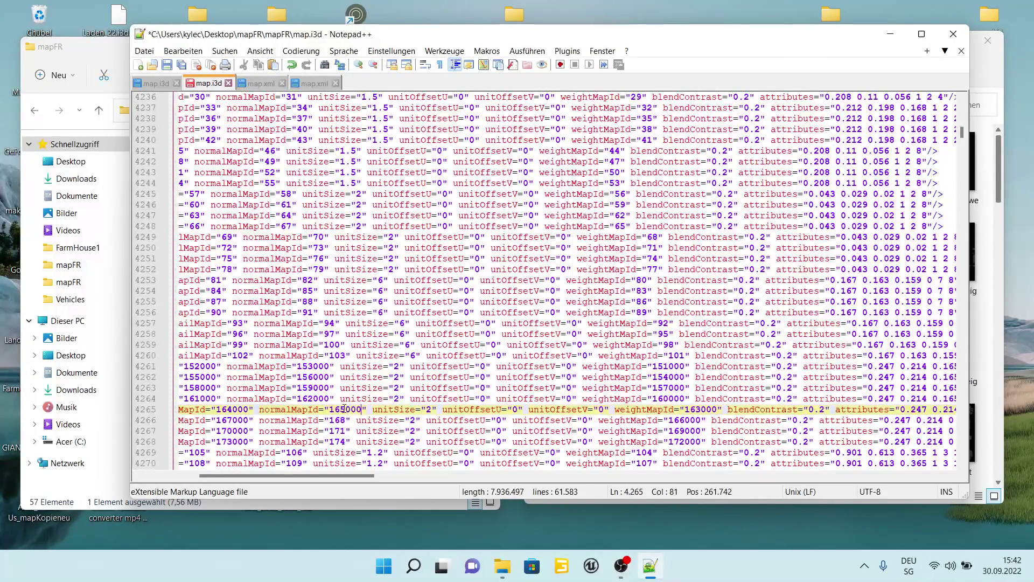
{"action": "left_click", "coordinate": [345, 420]}
{"action": "type", "text": "000"}
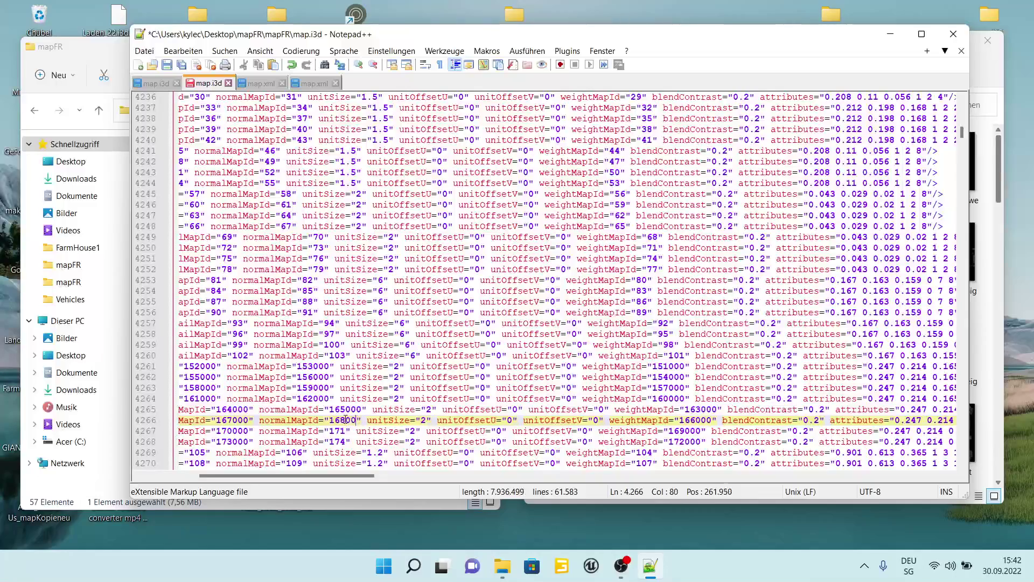
{"action": "scroll", "coordinate": [356, 439], "scroll_direction": "left", "scroll_amount": 3}
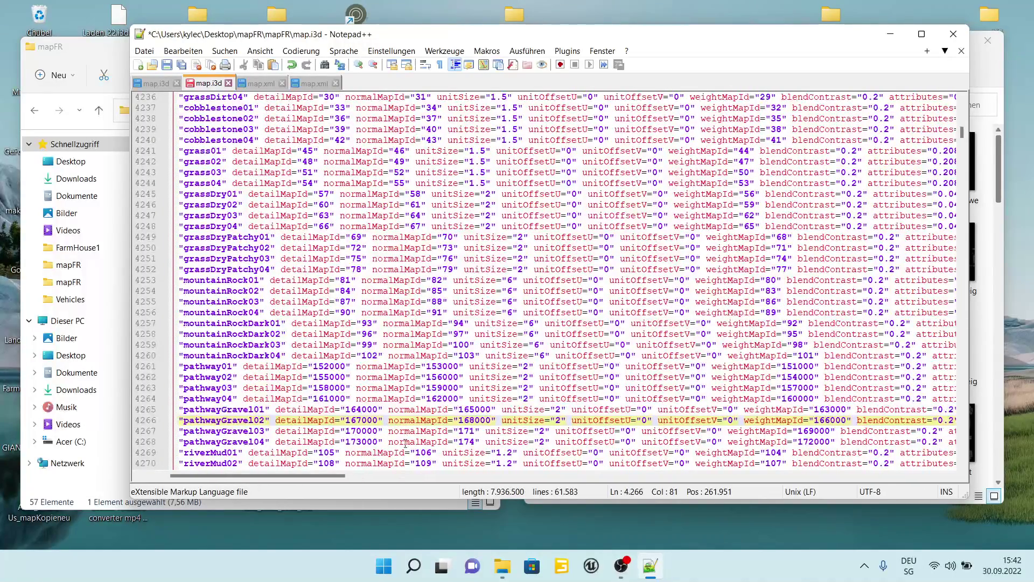
{"action": "left_click", "coordinate": [474, 431]}
{"action": "type", "text": "000"}
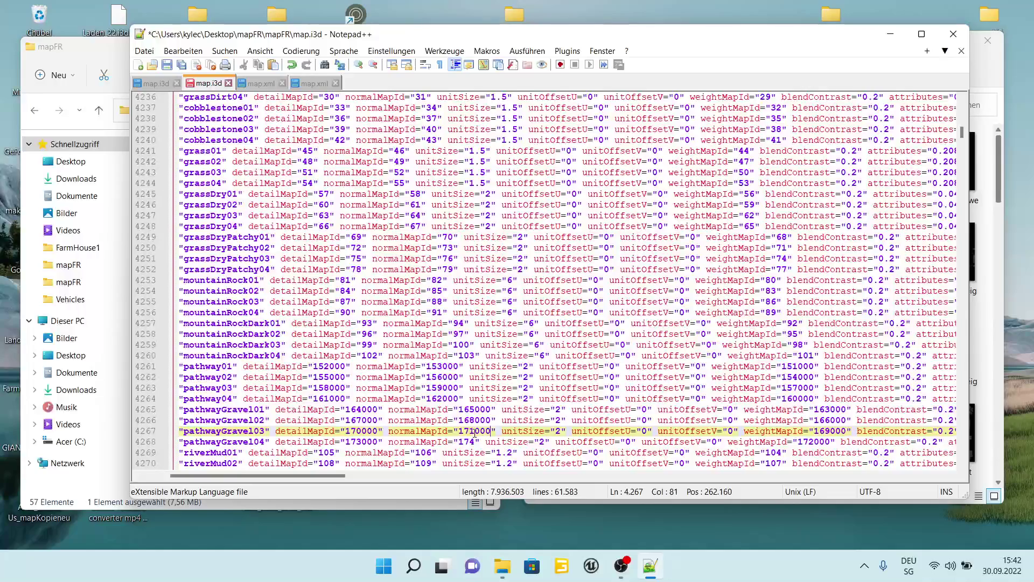
{"action": "left_click", "coordinate": [474, 442]}
{"action": "type", "text": "000"}
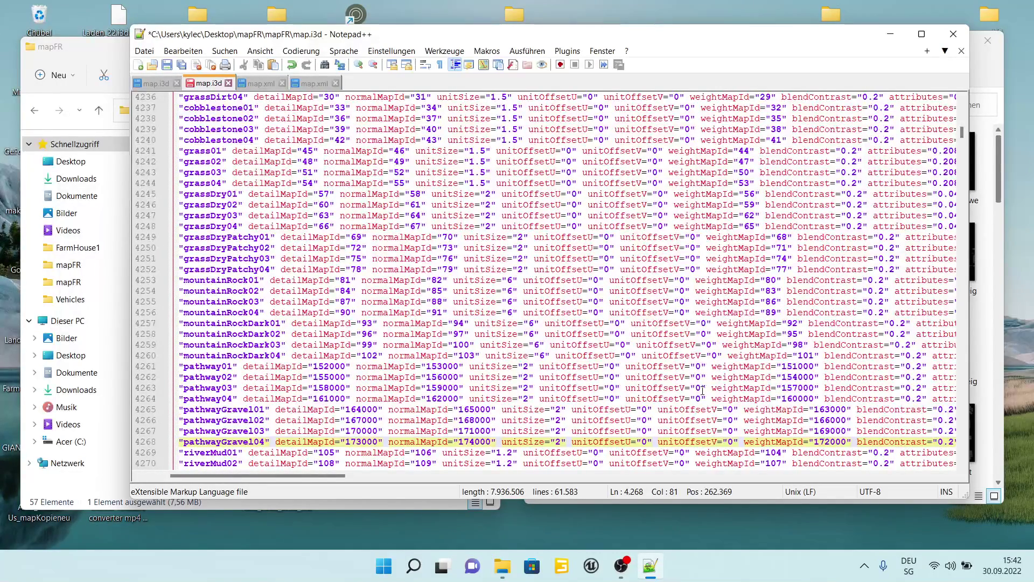
Step: Check the edited pathway and pathwayGravel Layer entries across their full length and save mapFR's map.i3d
{"action": "scroll", "coordinate": [862, 428], "scroll_direction": "down", "scroll_amount": 2}
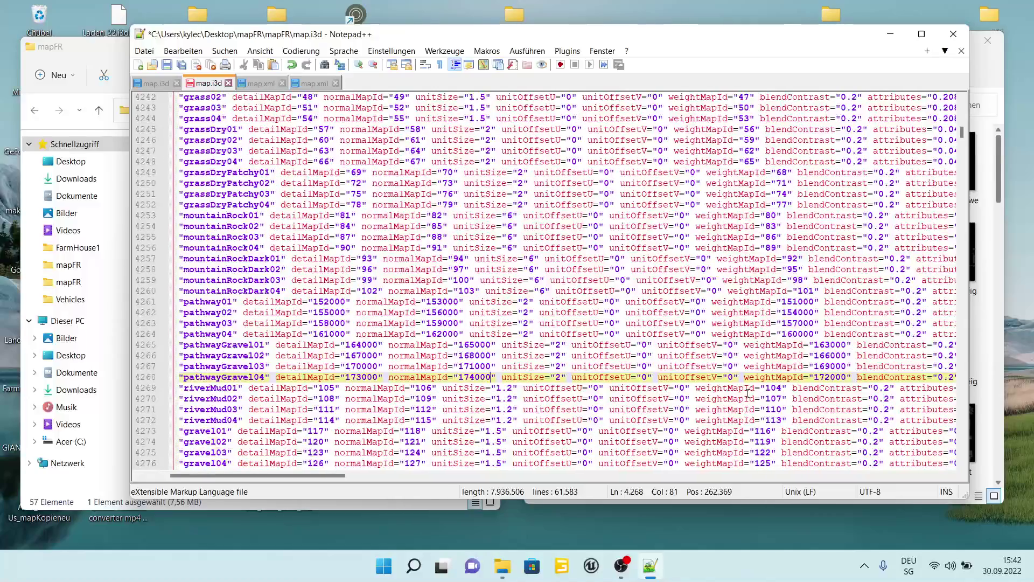
{"action": "scroll", "coordinate": [633, 349], "scroll_direction": "right", "scroll_amount": 3}
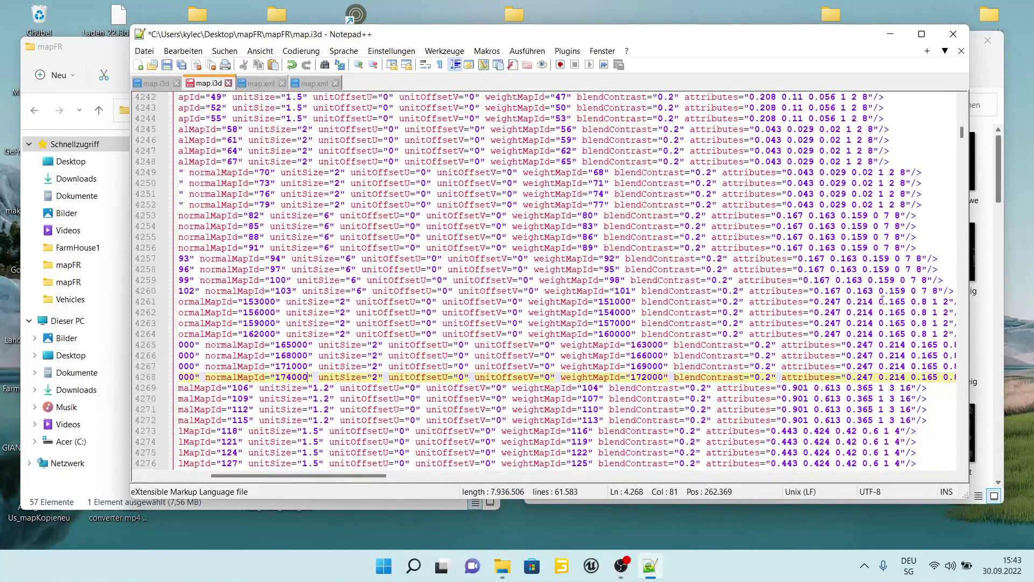
{"action": "scroll", "coordinate": [748, 349], "scroll_direction": "left", "scroll_amount": 4}
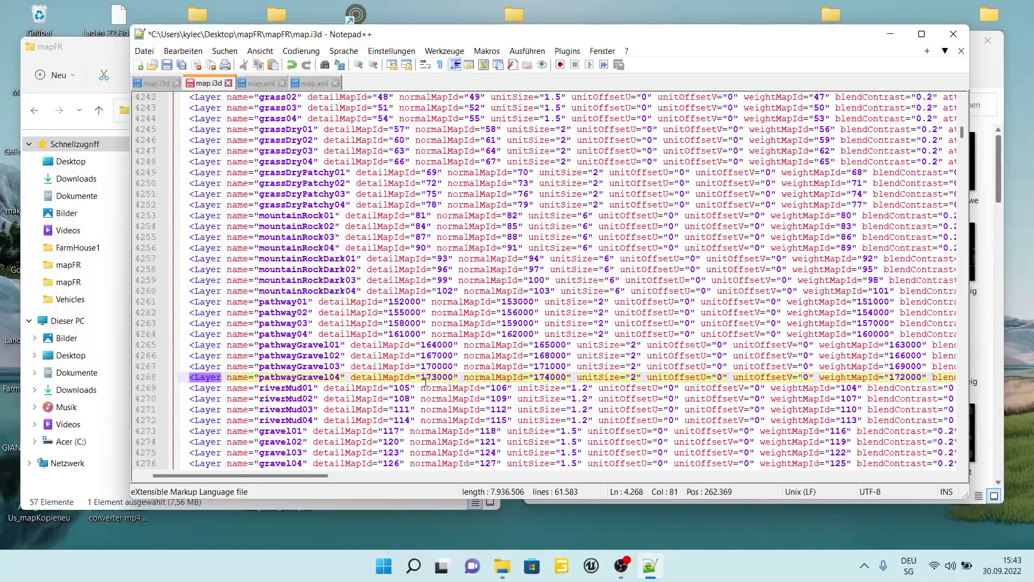
{"action": "left_click", "coordinate": [167, 65]}
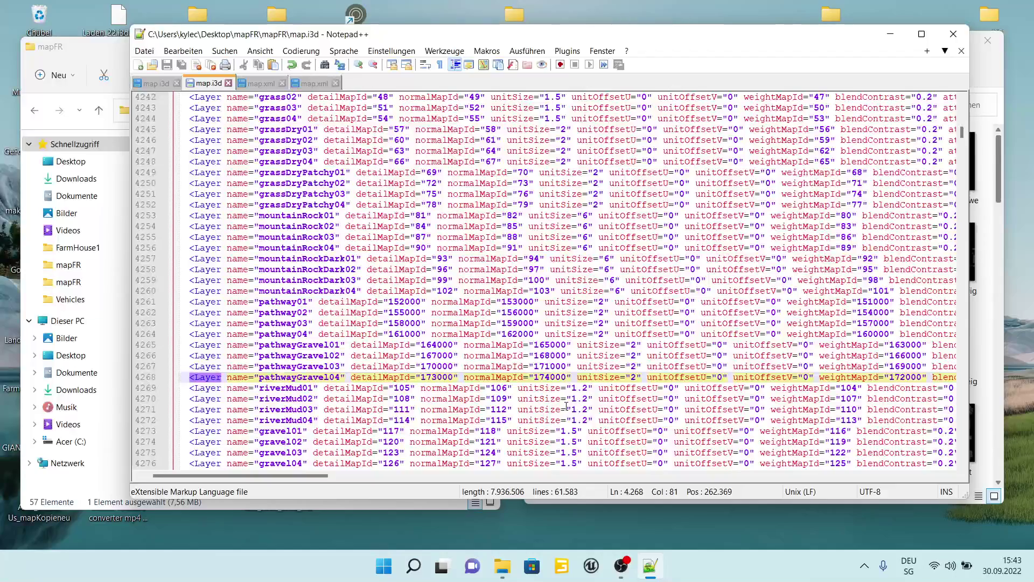
Step: Switch to mapUS's map.i3d and examine the OverlayLayer and CombinedLayer entries below the Layer list, including PATHWAY and PATHWAYGRAVEL
{"action": "scroll", "coordinate": [495, 411], "scroll_direction": "down", "scroll_amount": 3}
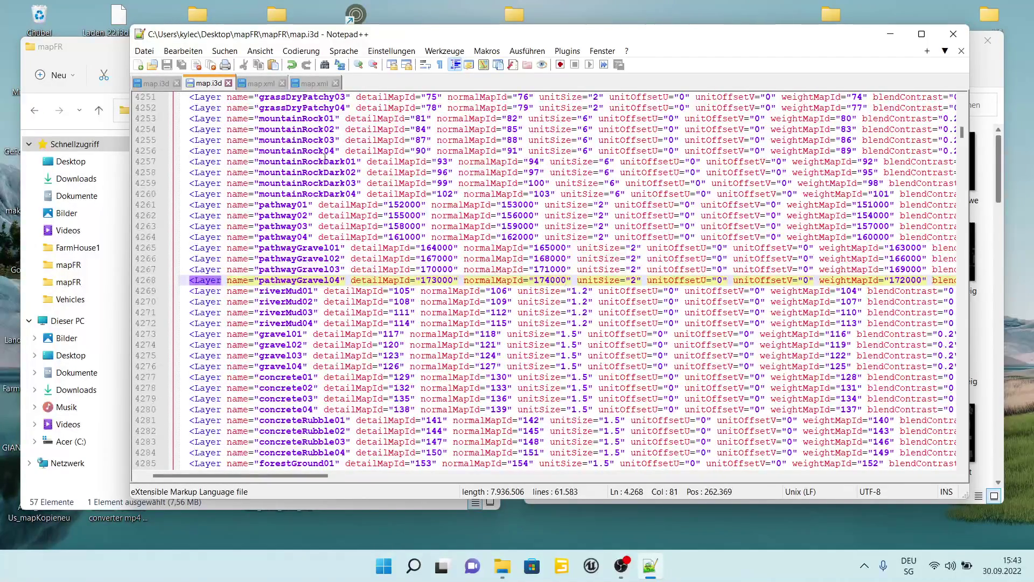
{"action": "left_click", "coordinate": [157, 83]}
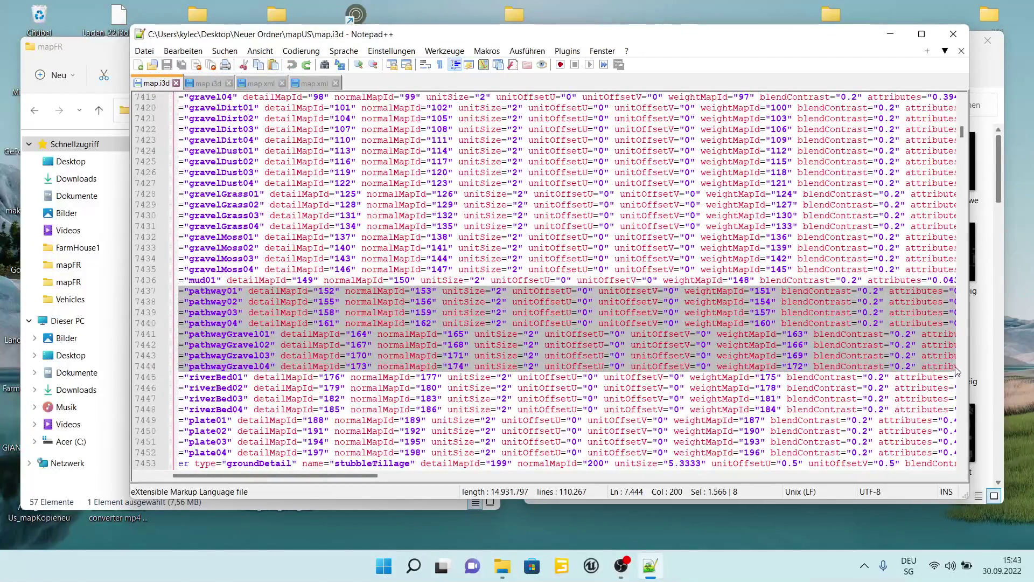
{"action": "left_click", "coordinate": [696, 366]}
{"action": "scroll", "coordinate": [742, 397], "scroll_direction": "down", "scroll_amount": 2}
{"action": "scroll", "coordinate": [743, 397], "scroll_direction": "down", "scroll_amount": 1}
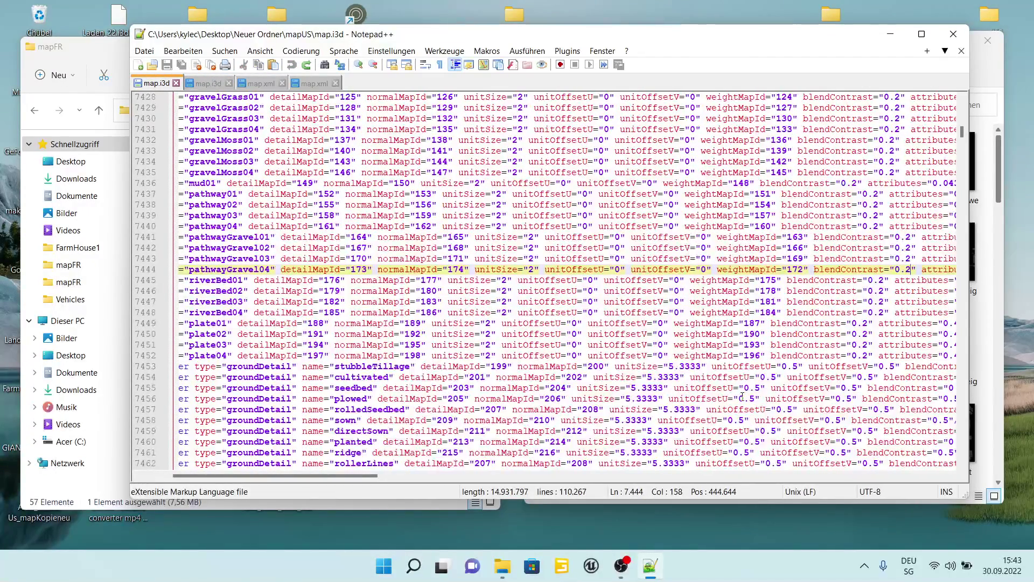
{"action": "scroll", "coordinate": [402, 312], "scroll_direction": "down", "scroll_amount": 6}
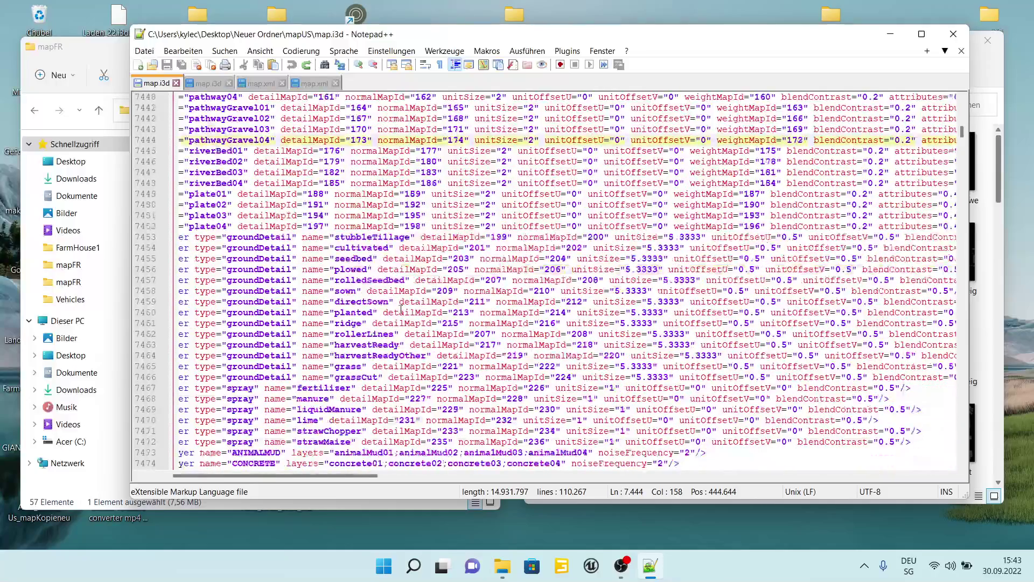
{"action": "scroll", "coordinate": [402, 308], "scroll_direction": "down", "scroll_amount": 6}
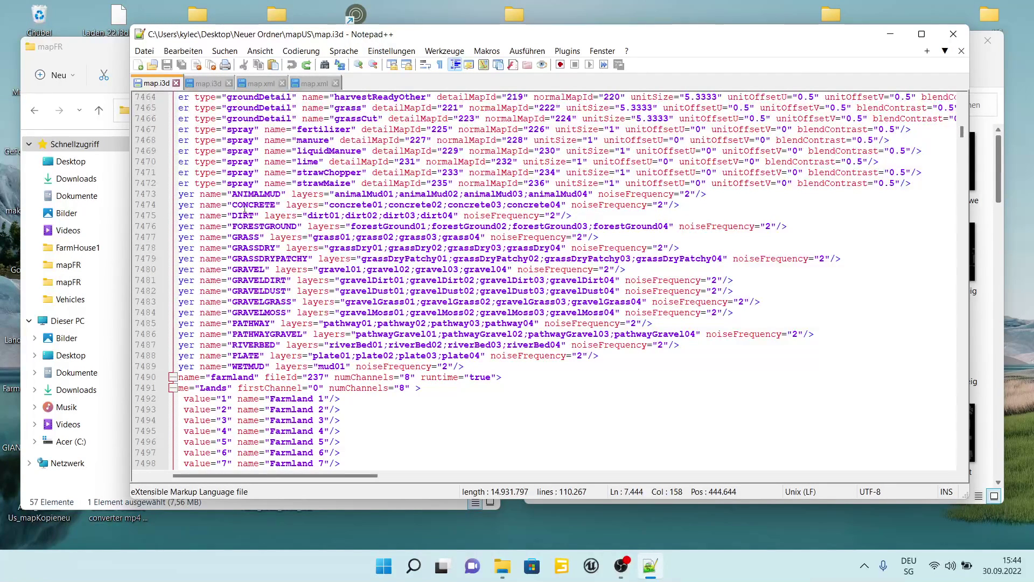
{"action": "scroll", "coordinate": [247, 337], "scroll_direction": "left", "scroll_amount": 3}
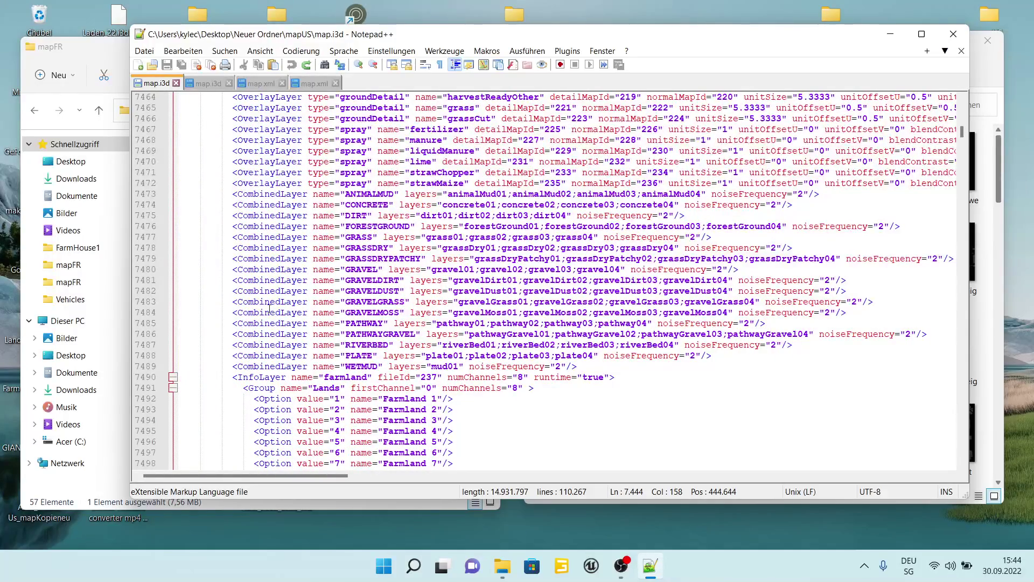
{"action": "scroll", "coordinate": [562, 300], "scroll_direction": "right", "scroll_amount": 2}
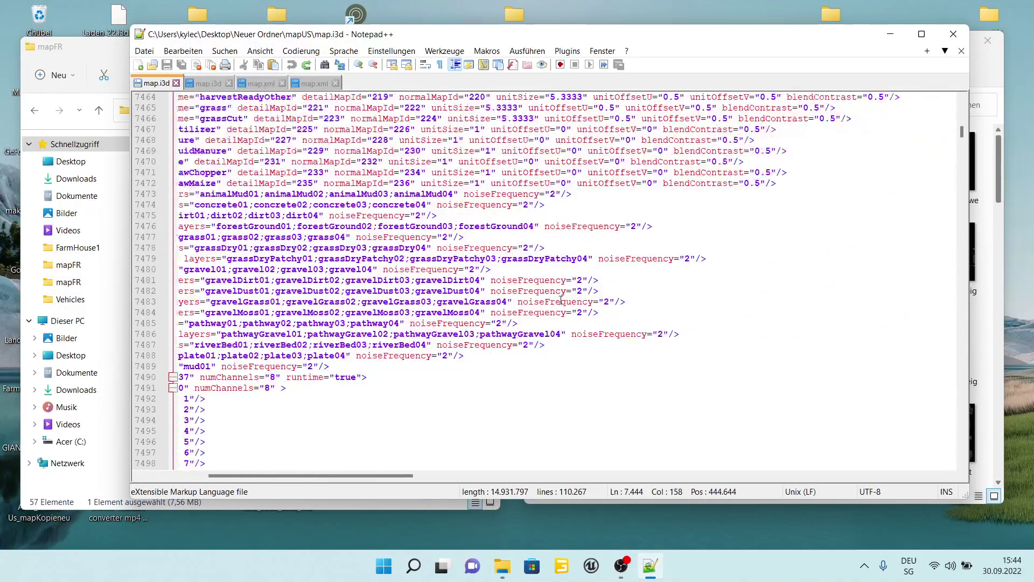
{"action": "scroll", "coordinate": [382, 261], "scroll_direction": "up", "scroll_amount": 14}
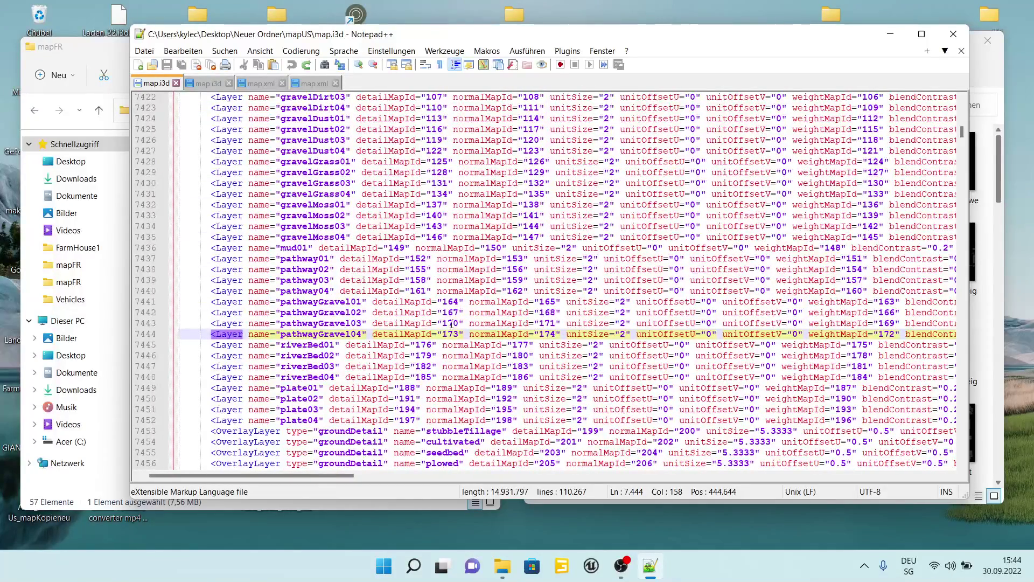
{"action": "scroll", "coordinate": [451, 324], "scroll_direction": "down", "scroll_amount": 8}
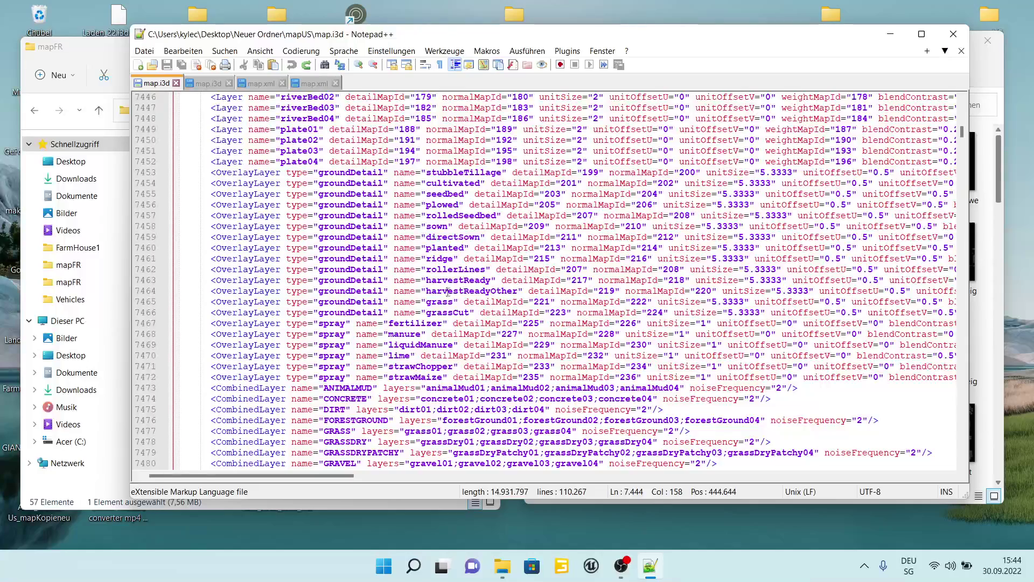
{"action": "scroll", "coordinate": [464, 382], "scroll_direction": "down", "scroll_amount": 3}
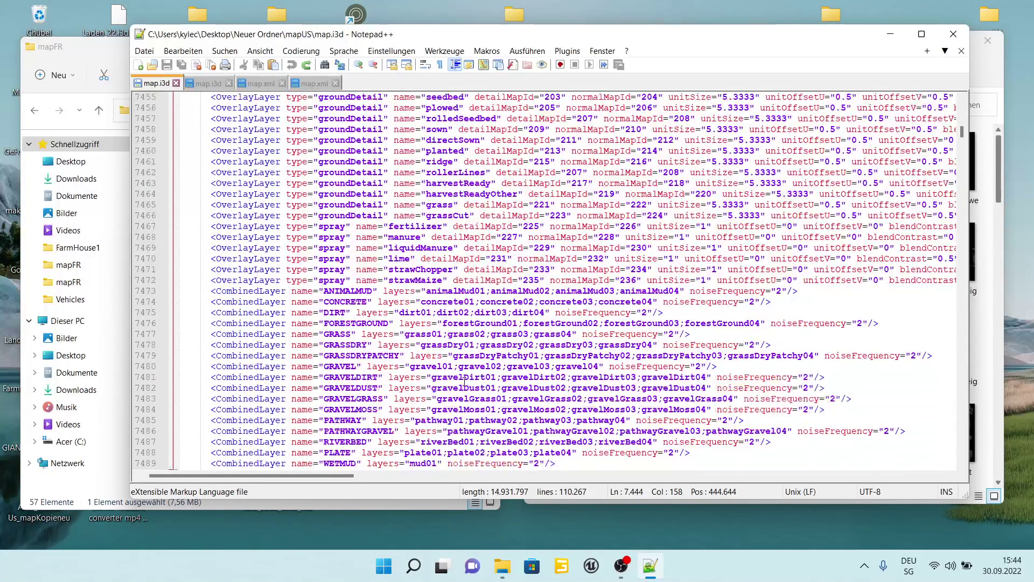
Step: Examine the layers lists of the CombinedLayer entries in mapUS's map.i3d, comparing PATHWAY with ANIMALMUD, GRAVELMOSS and GRASSDRY
{"action": "scroll", "coordinate": [464, 382], "scroll_direction": "down", "scroll_amount": 2}
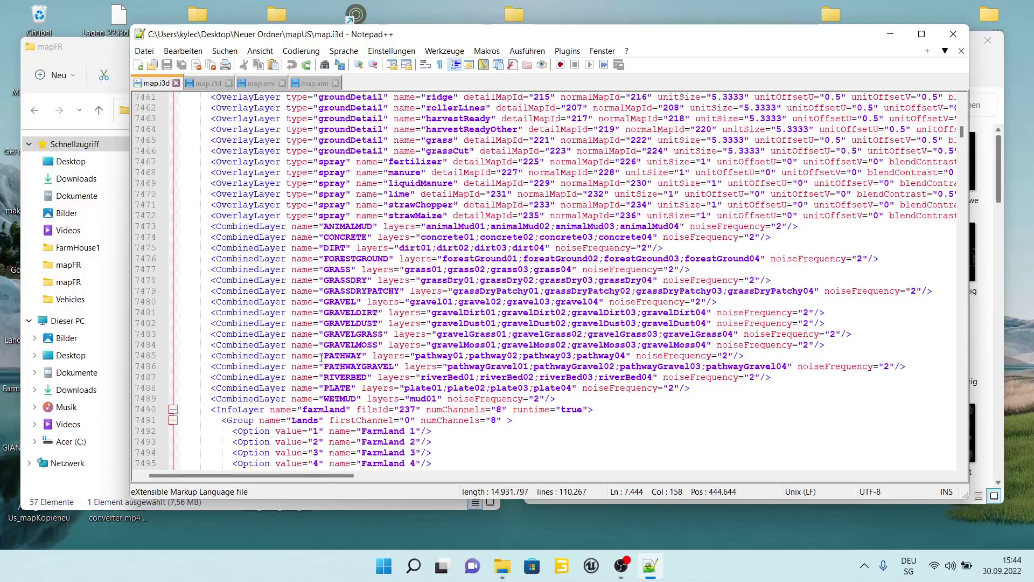
{"action": "left_click", "coordinate": [204, 356]}
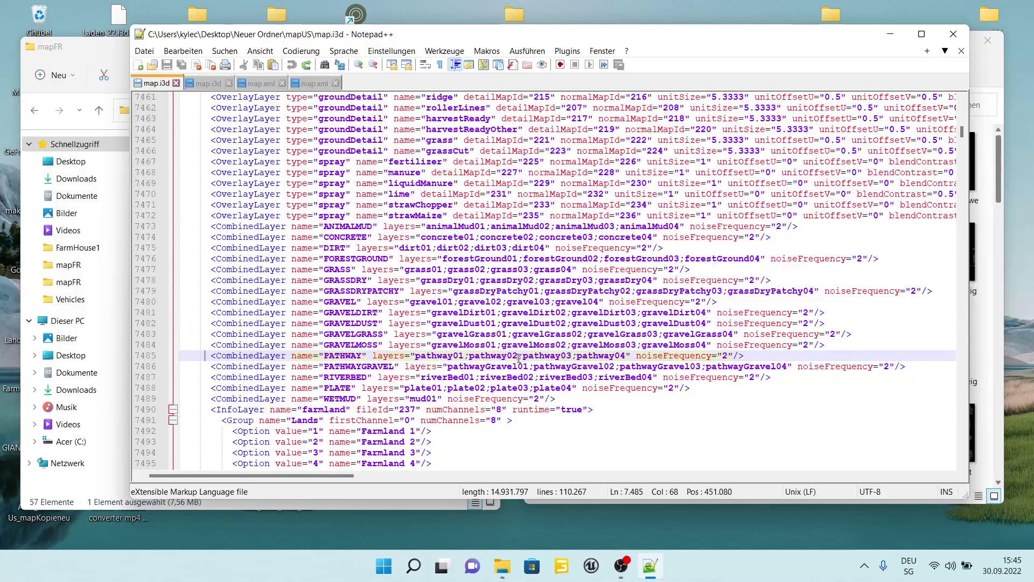
{"action": "left_click_drag", "start_coordinate": [518, 356], "coordinate": [470, 358]}
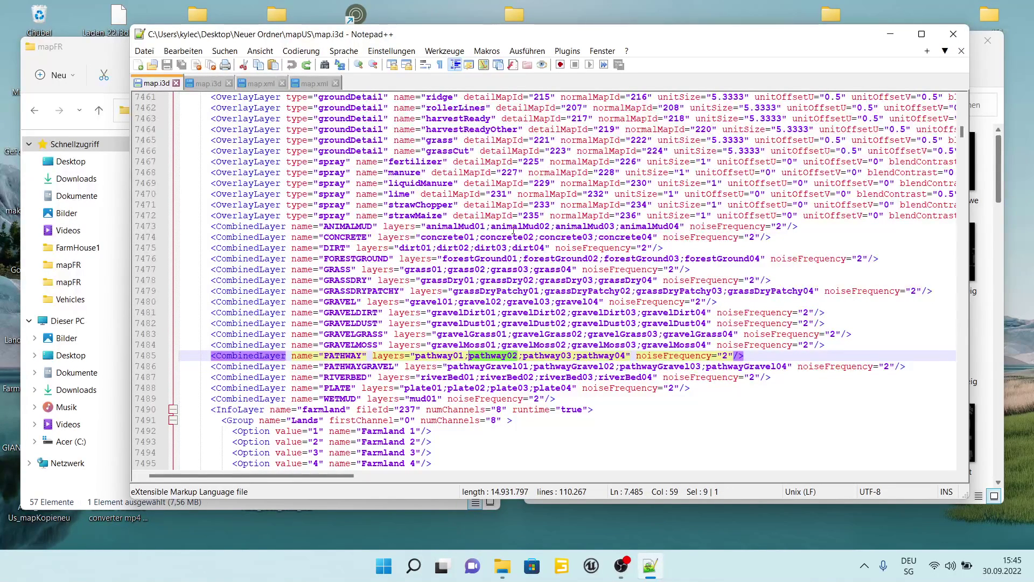
{"action": "left_click_drag", "start_coordinate": [549, 226], "coordinate": [491, 226]}
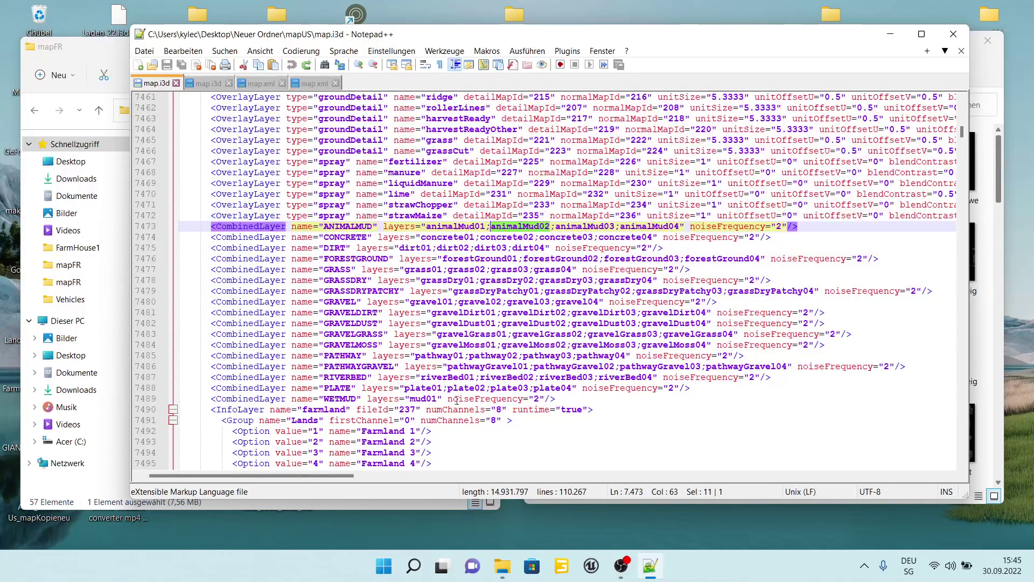
{"action": "left_click", "coordinate": [513, 345]}
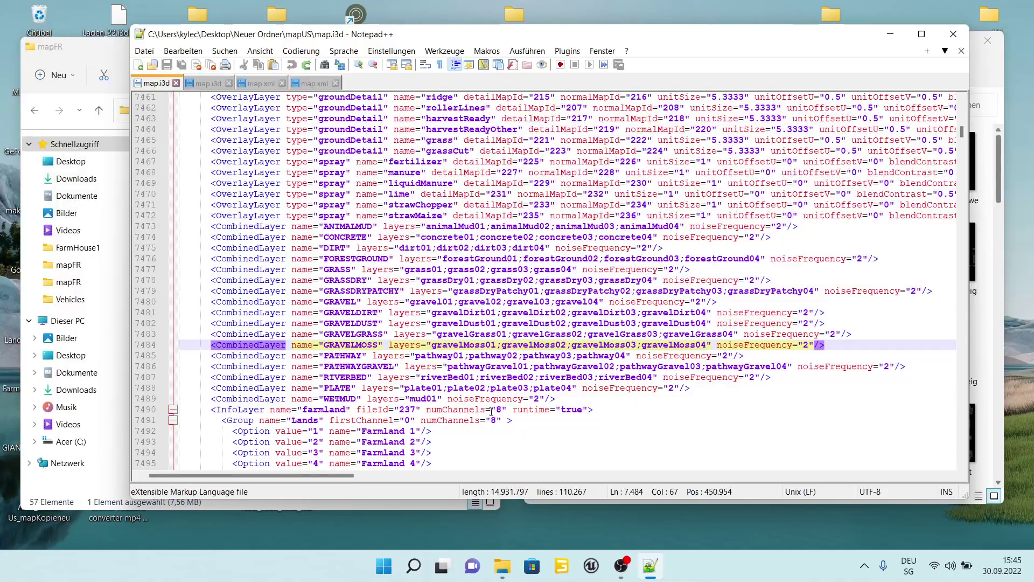
{"action": "left_click", "coordinate": [552, 281]}
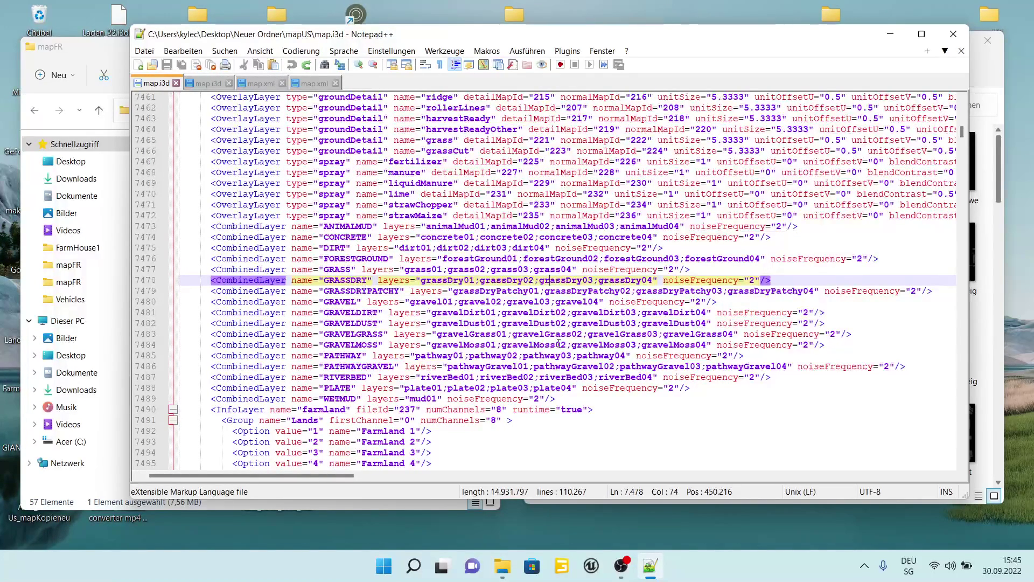
{"action": "left_click", "coordinate": [603, 345]}
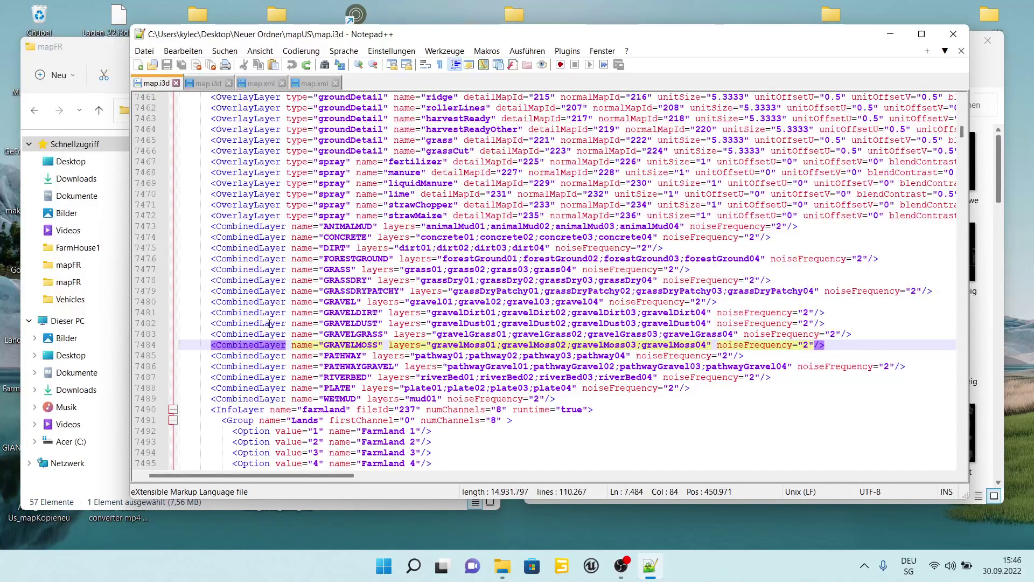
Step: Copy the PATHWAY and PATHWAYGRAVEL CombinedLayer lines from mapUS's map.i3d
{"action": "left_click", "coordinate": [209, 356]}
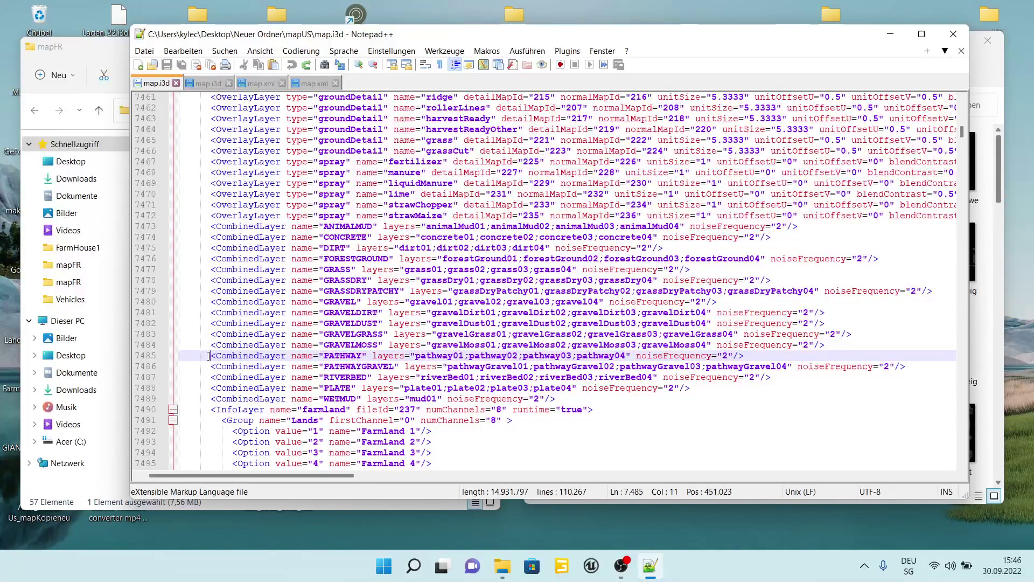
{"action": "left_click_drag", "start_coordinate": [209, 355], "coordinate": [915, 367]}
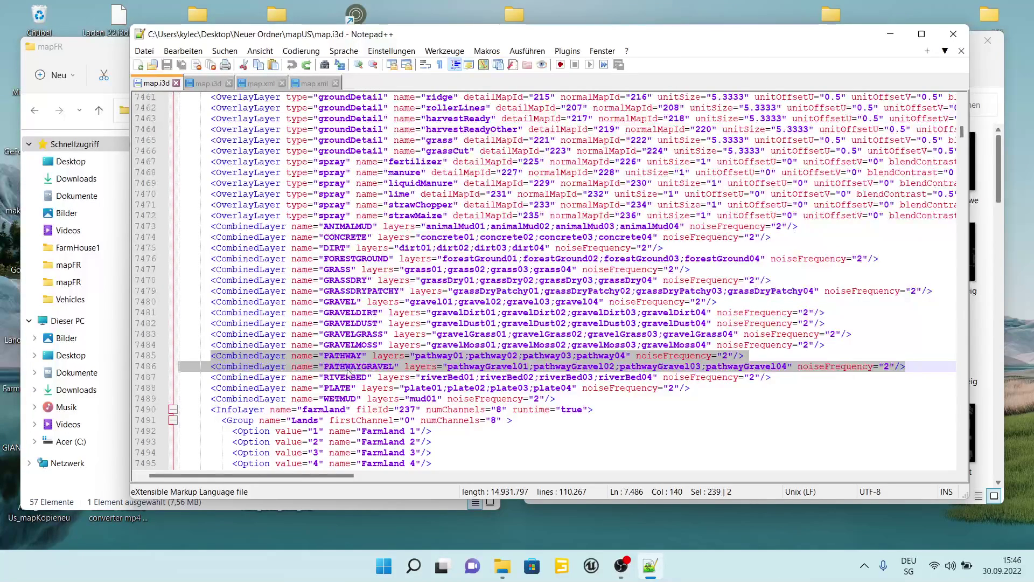
{"action": "right_click", "coordinate": [375, 359]}
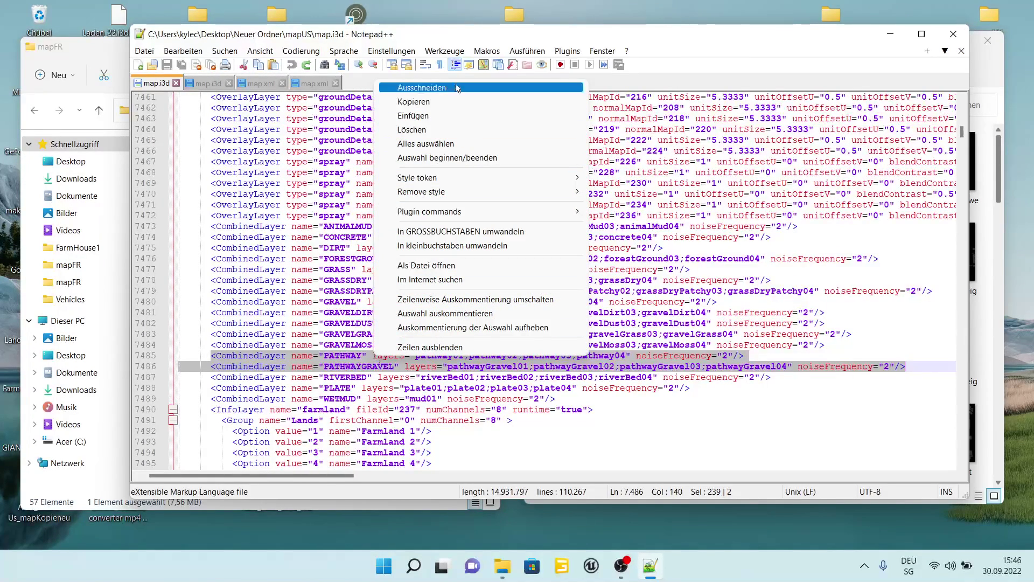
{"action": "left_click", "coordinate": [450, 101]}
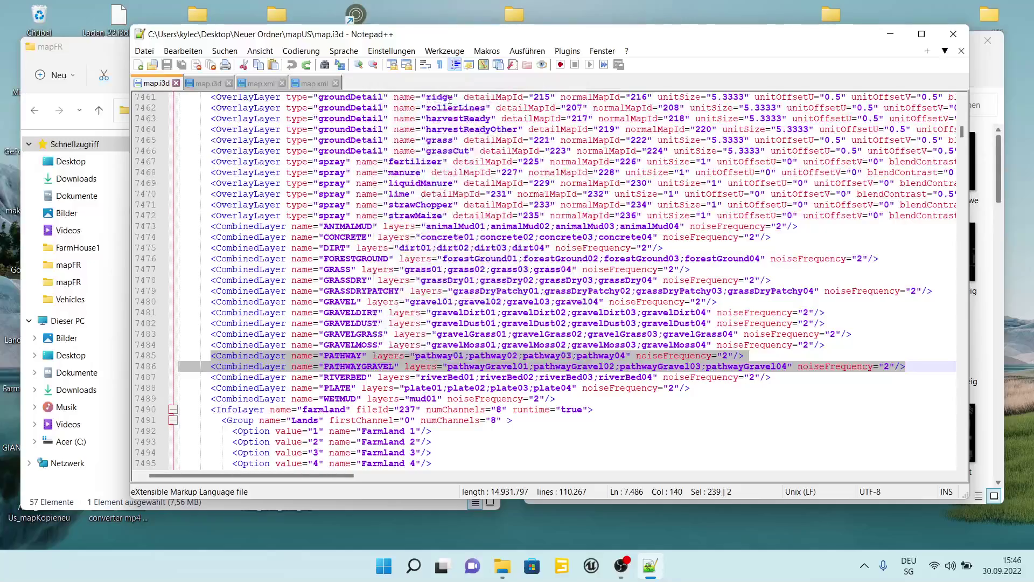
Step: Paste the copied CombinedLayer lines on a new line below MUD_RIVER in mapFR's map.i3d and save the file
{"action": "left_click", "coordinate": [214, 85]}
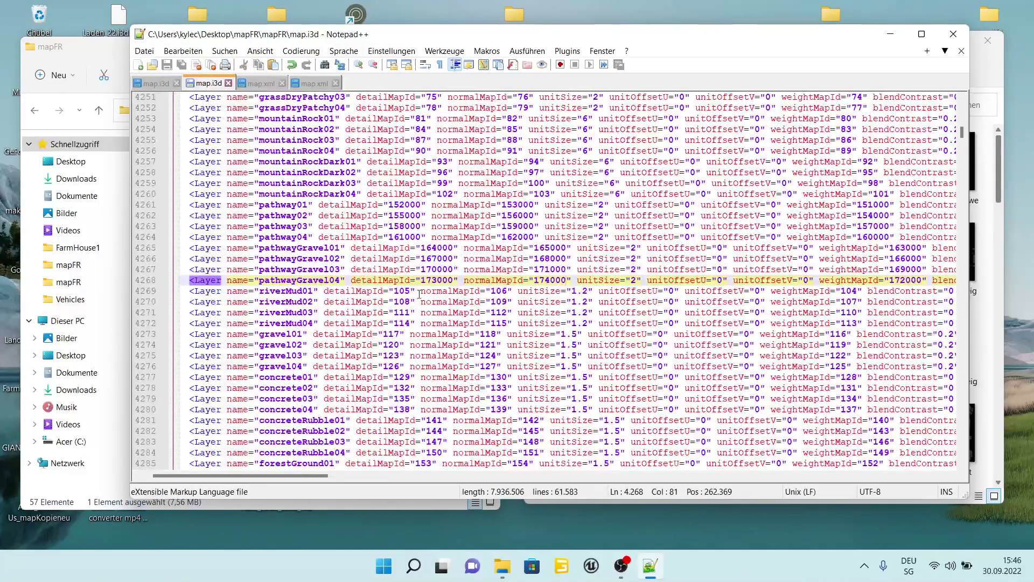
{"action": "scroll", "coordinate": [540, 385], "scroll_direction": "down", "scroll_amount": 6}
{"action": "scroll", "coordinate": [539, 384], "scroll_direction": "down", "scroll_amount": 16}
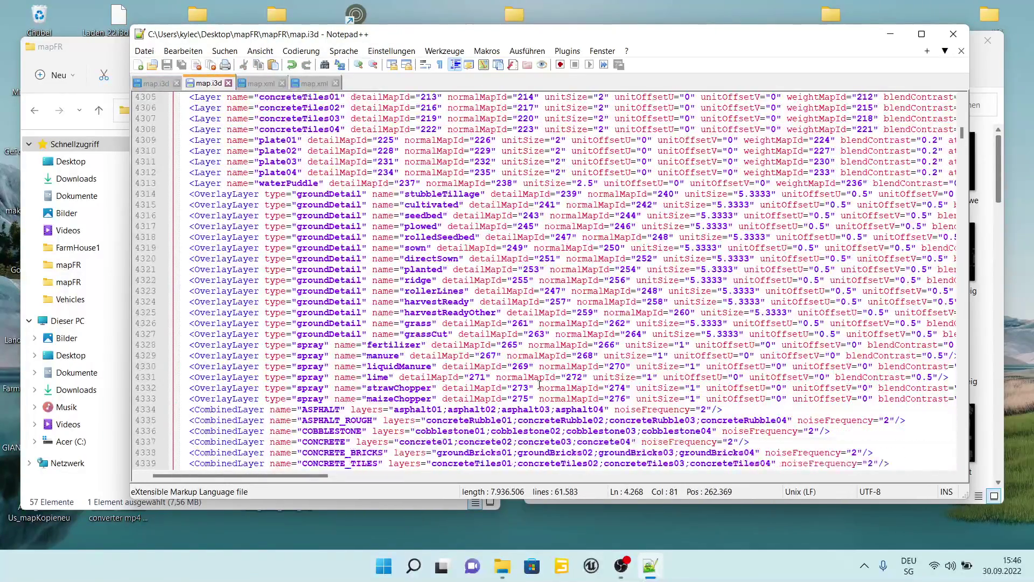
{"action": "scroll", "coordinate": [540, 385], "scroll_direction": "down", "scroll_amount": 2}
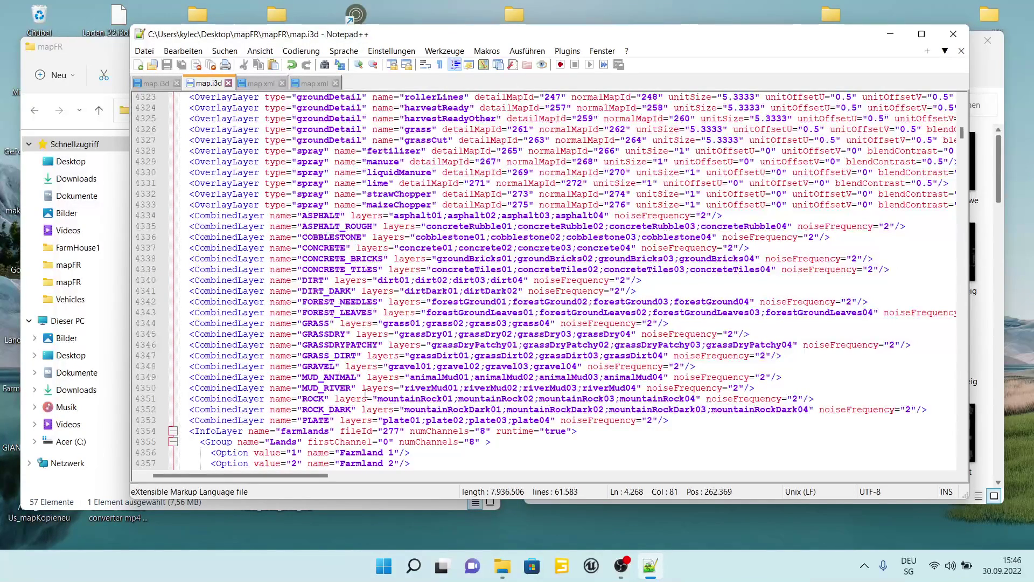
{"action": "left_click", "coordinate": [771, 387]}
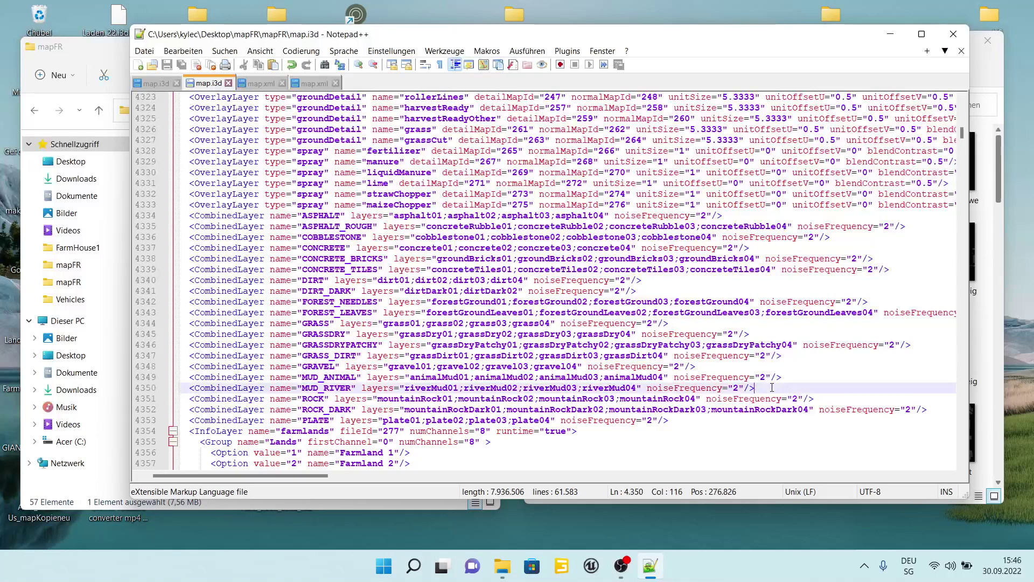
{"action": "key", "text": "Return"}
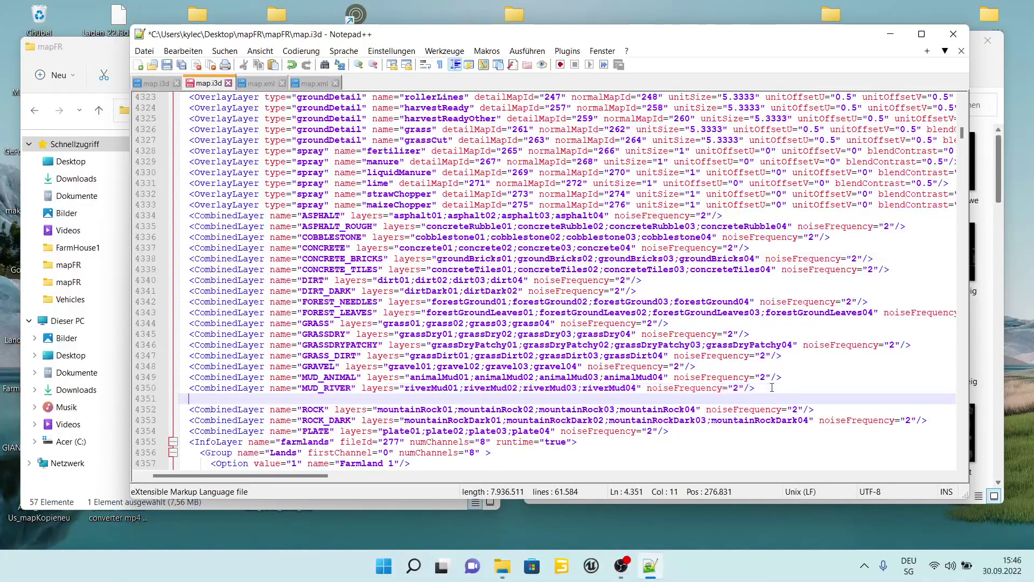
{"action": "right_click", "coordinate": [188, 399]}
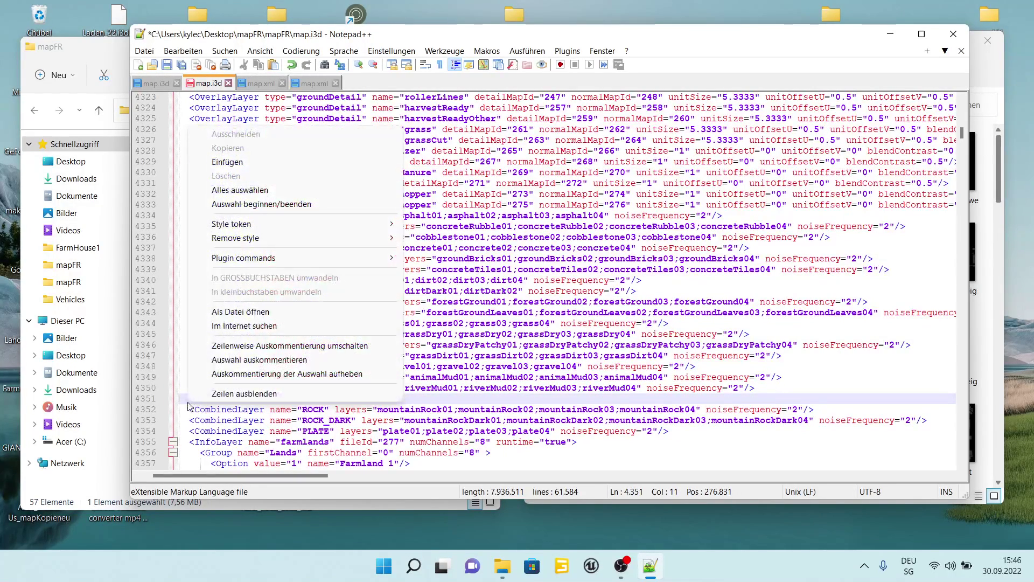
{"action": "left_click", "coordinate": [234, 162]}
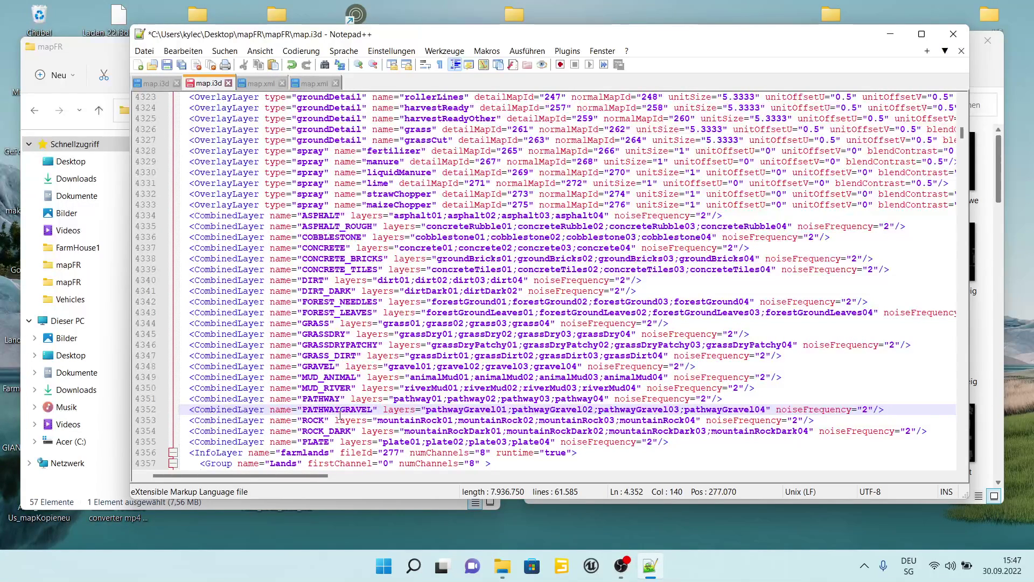
{"action": "left_click", "coordinate": [167, 65]}
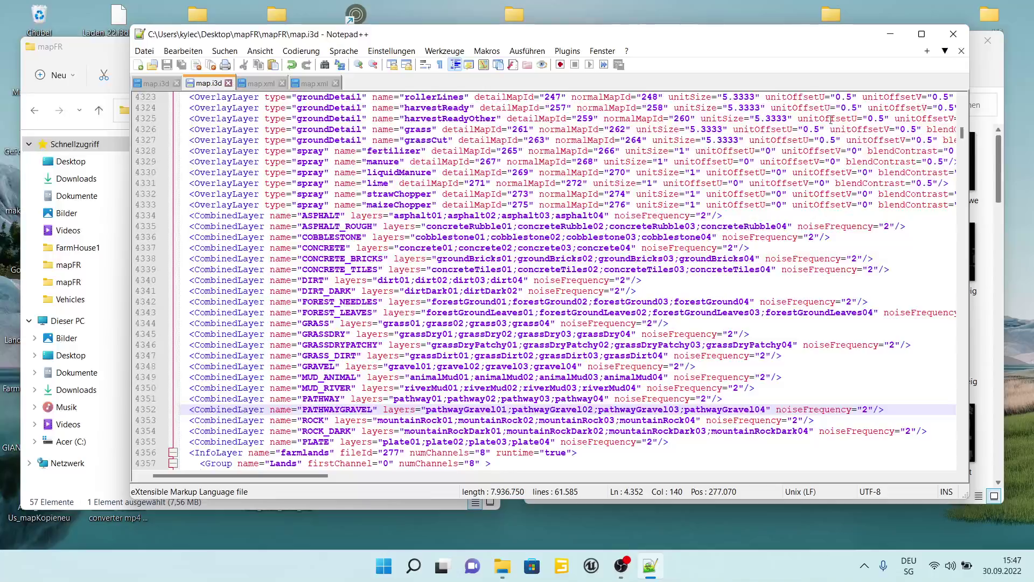
Step: Review the Layer list in mapFR's map.i3d, including the pathway and pathwayGravel entries
{"action": "scroll", "coordinate": [707, 215], "scroll_direction": "up", "scroll_amount": 20}
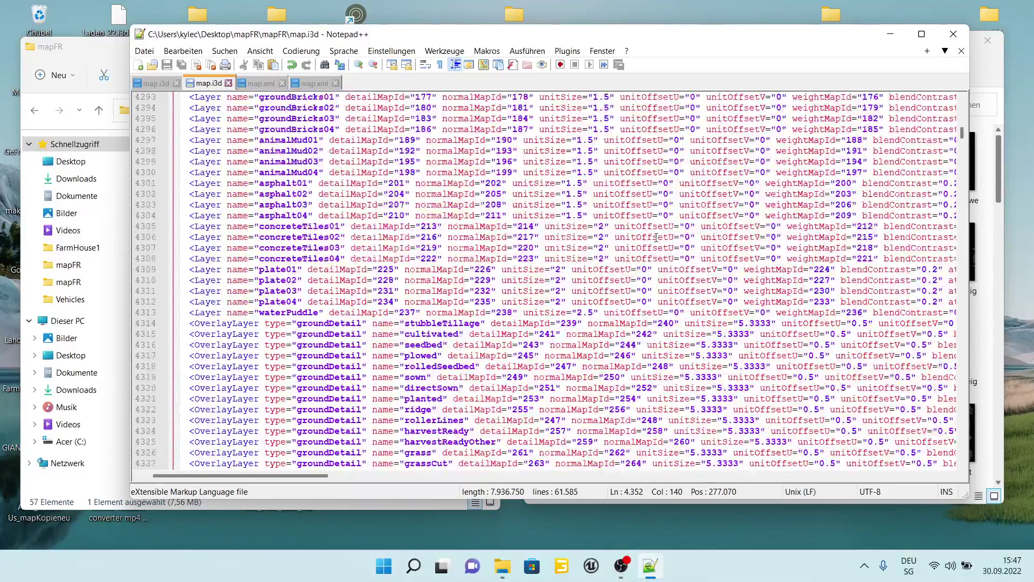
{"action": "scroll", "coordinate": [656, 238], "scroll_direction": "up", "scroll_amount": 16}
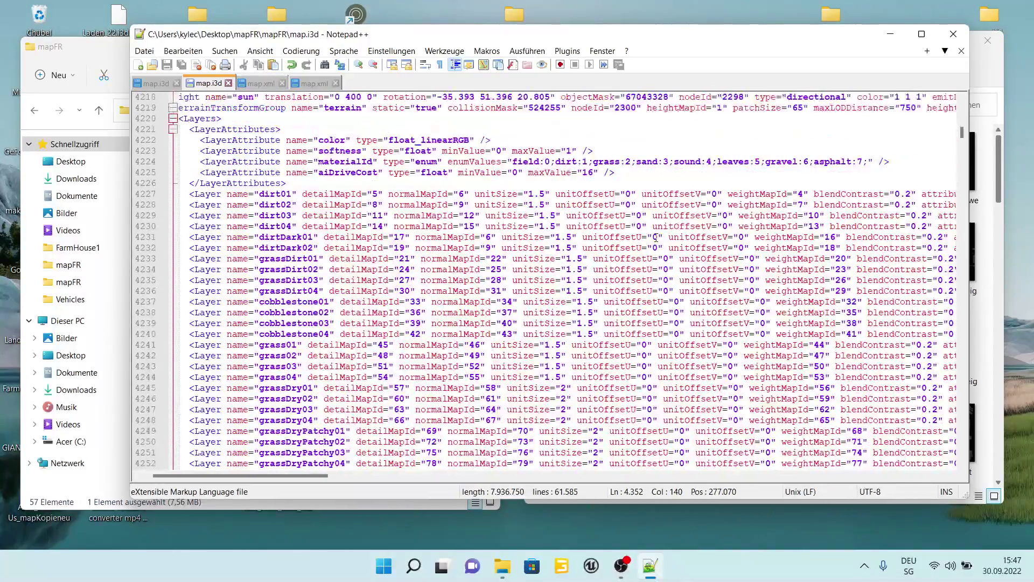
{"action": "scroll", "coordinate": [656, 237], "scroll_direction": "down", "scroll_amount": 15}
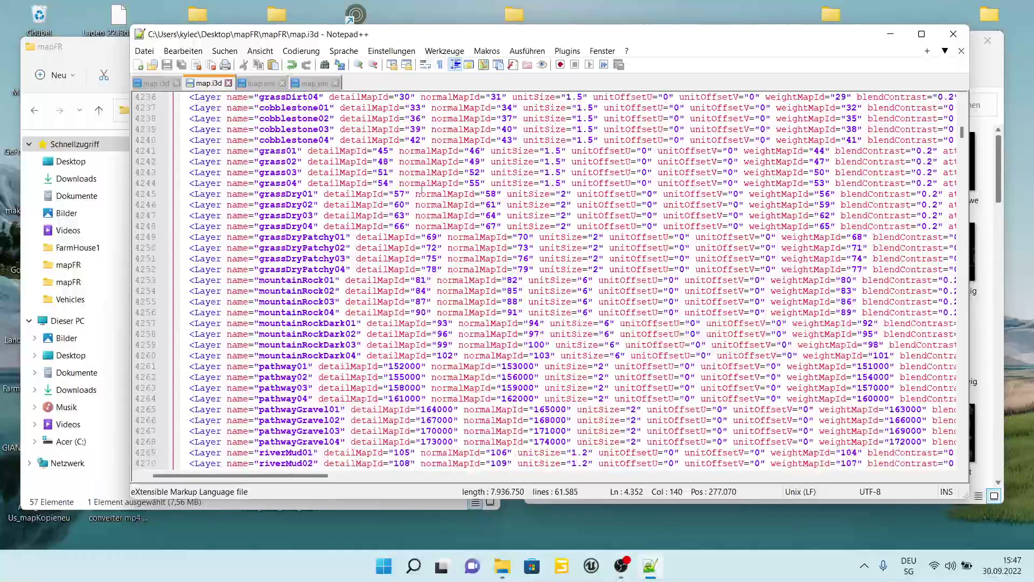
{"action": "scroll", "coordinate": [481, 342], "scroll_direction": "down", "scroll_amount": 2}
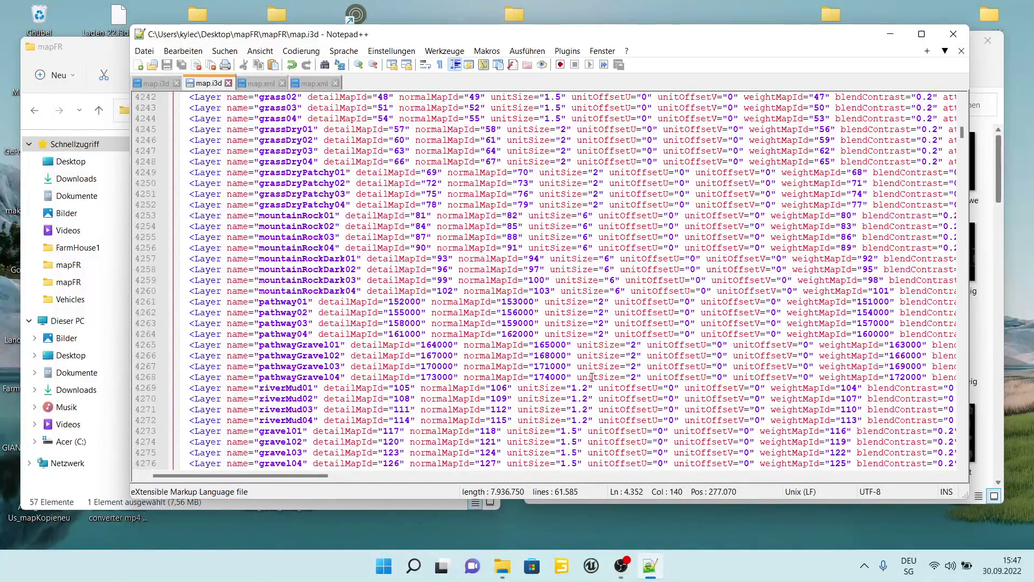
{"action": "scroll", "coordinate": [592, 377], "scroll_direction": "down", "scroll_amount": 10}
Step: Close the text editor and open mapFR's map.i3d in GIANTS Editor 9.0.2
{"action": "left_click", "coordinate": [955, 36]}
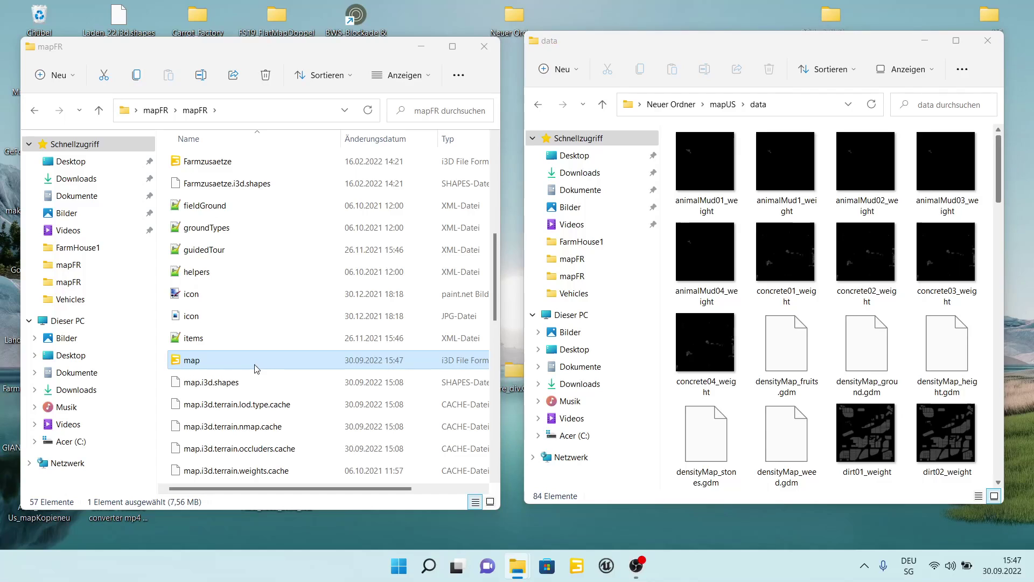
{"action": "double_click", "coordinate": [256, 363]}
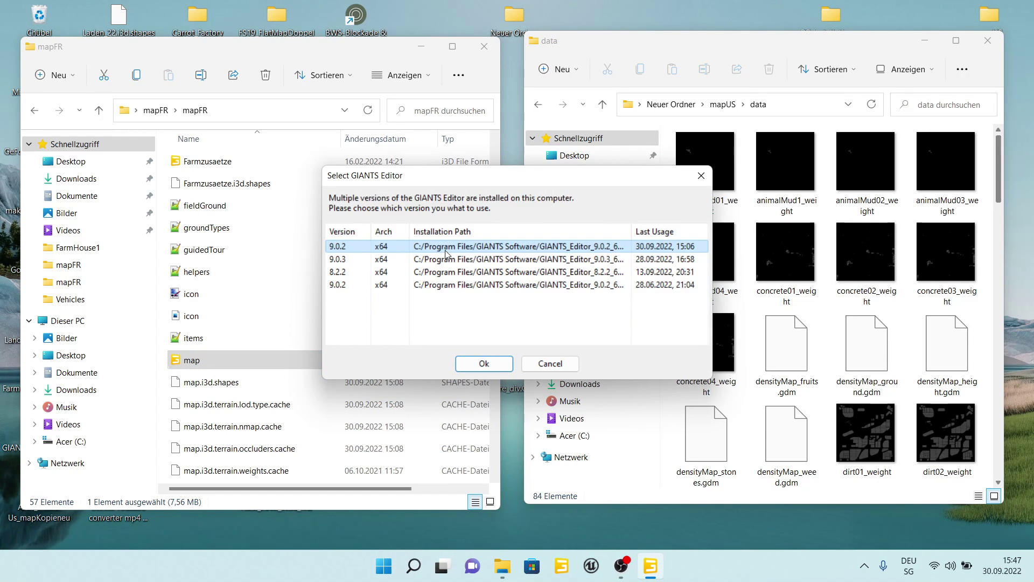
{"action": "left_click", "coordinate": [483, 365]}
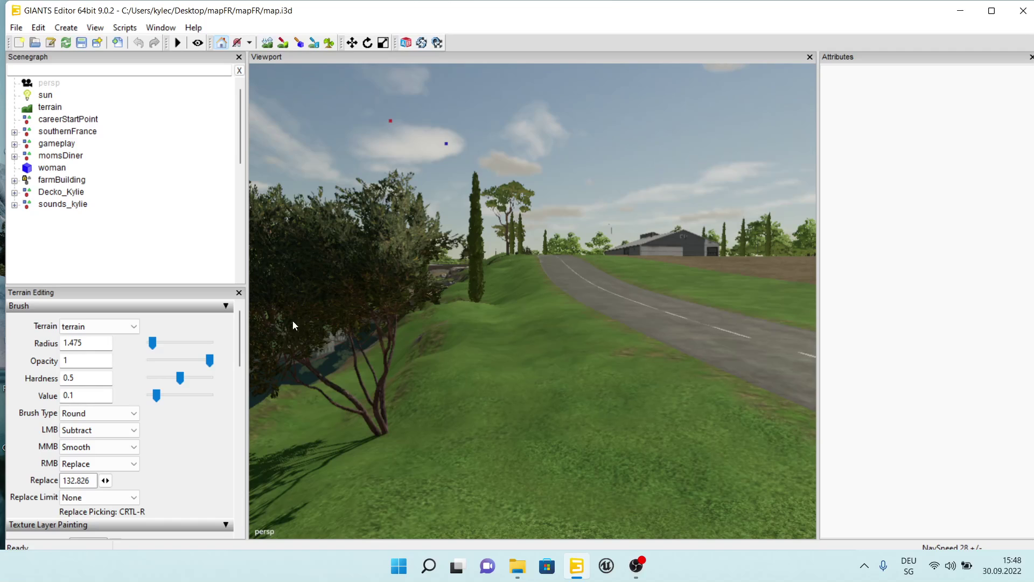
Step: Try the combined layers PATHWAY and PATHWAYGRAVEL as the texture layer for terrain painting
{"action": "scroll", "coordinate": [153, 456], "scroll_direction": "down", "scroll_amount": 3}
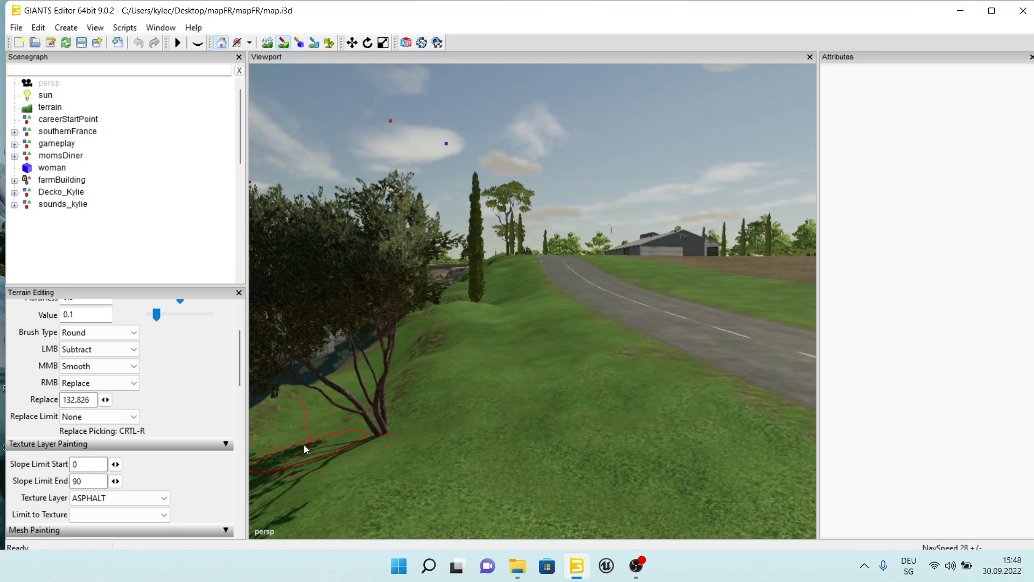
{"action": "left_click_drag", "start_coordinate": [241, 383], "coordinate": [244, 410]}
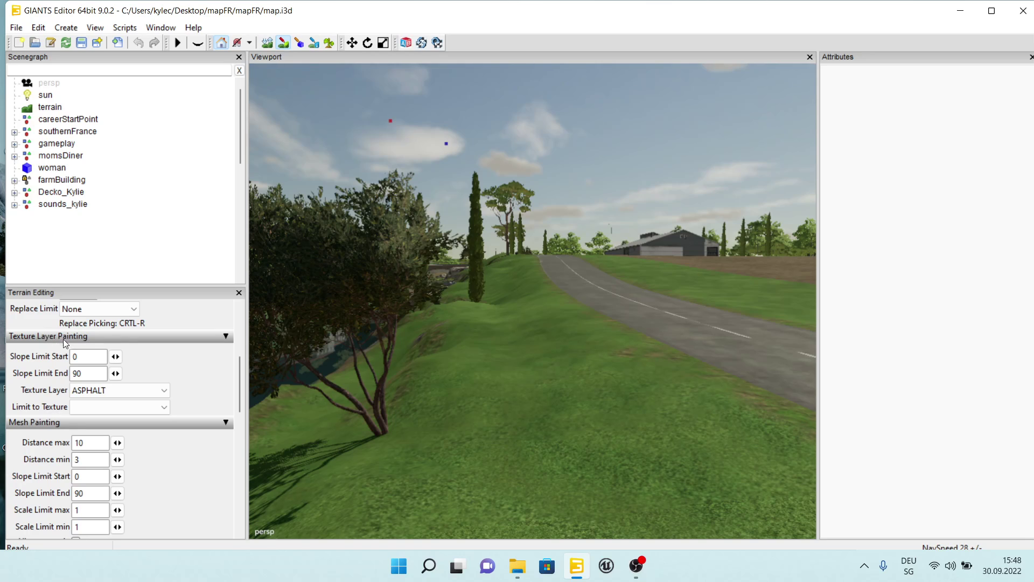
{"action": "left_click", "coordinate": [166, 392]}
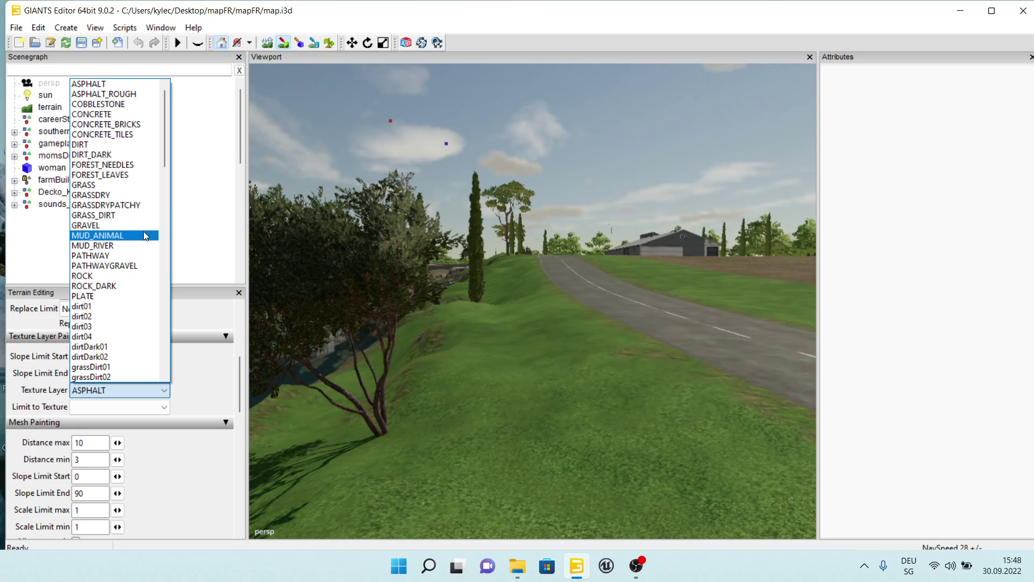
{"action": "left_click", "coordinate": [109, 260]}
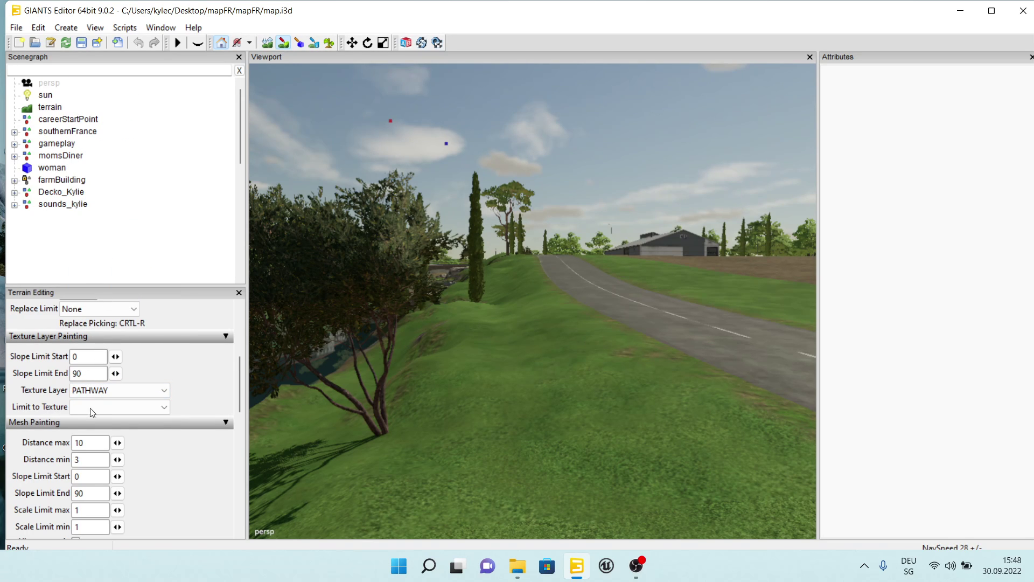
{"action": "left_click", "coordinate": [161, 396]}
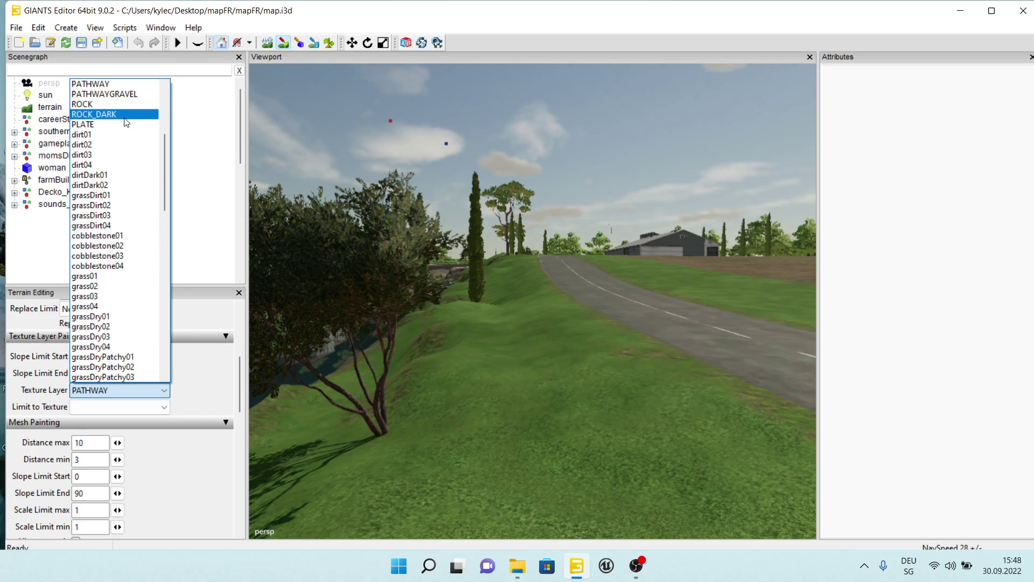
{"action": "left_click", "coordinate": [117, 95]}
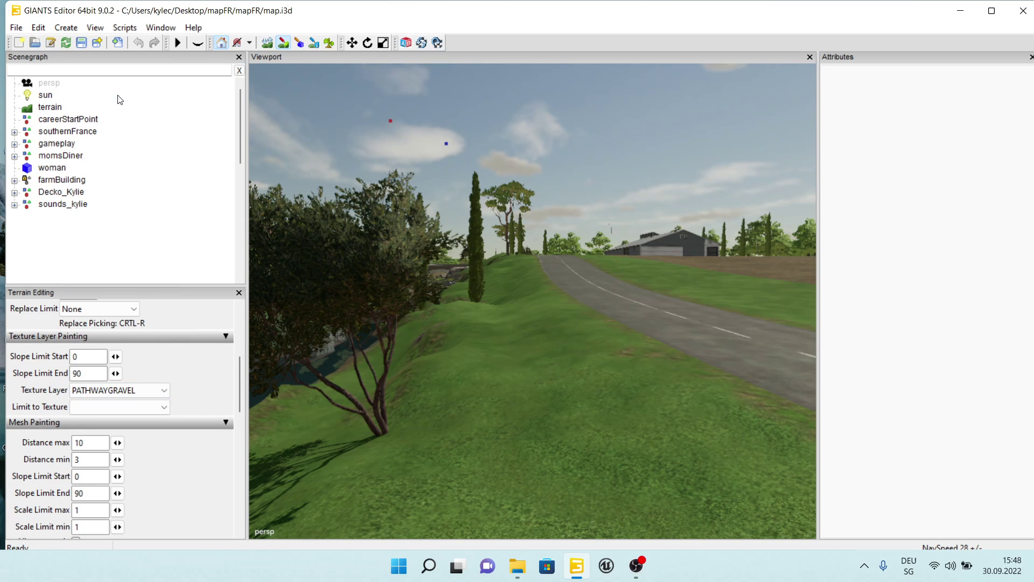
Step: Set the texture layer for terrain painting to pathway01
{"action": "left_click", "coordinate": [164, 389]}
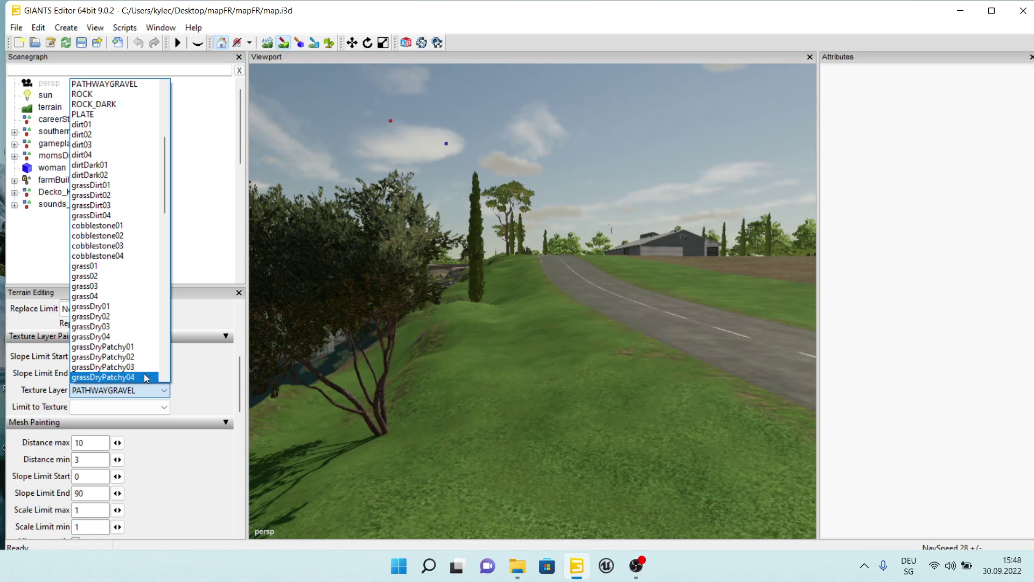
{"action": "scroll", "coordinate": [144, 373], "scroll_direction": "down", "scroll_amount": 5}
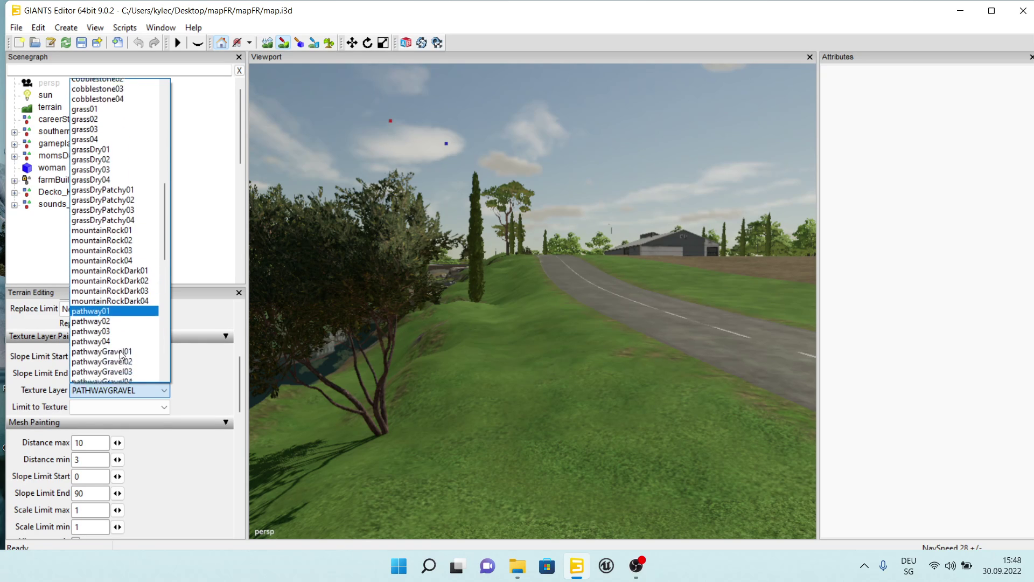
{"action": "scroll", "coordinate": [122, 355], "scroll_direction": "down", "scroll_amount": 2}
{"action": "left_click", "coordinate": [116, 287]}
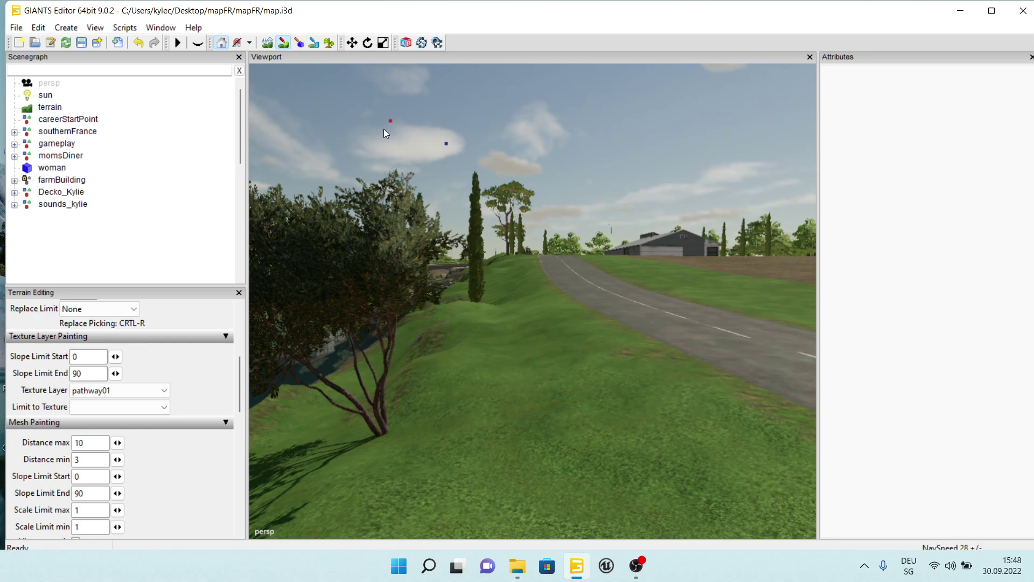
Step: Paint a patch of pathway02 texture on the grass between the tree and the road
{"action": "left_click", "coordinate": [164, 390]}
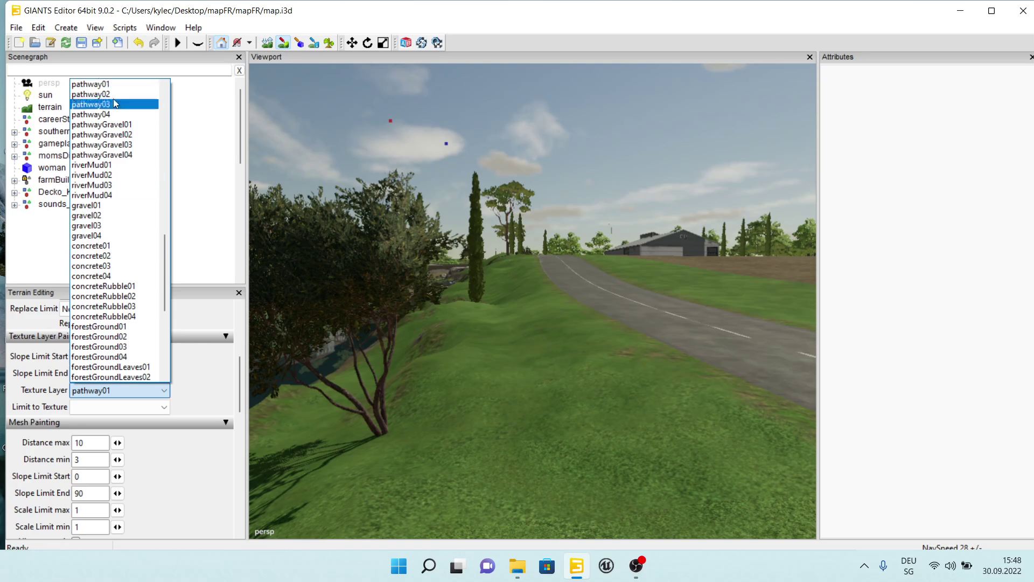
{"action": "left_click", "coordinate": [105, 94]}
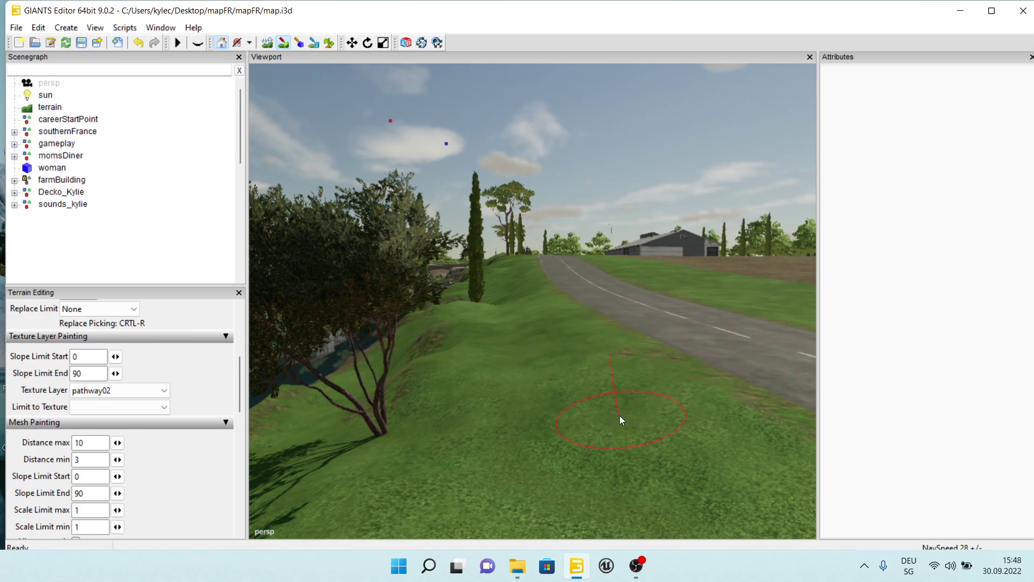
{"action": "mouse_move", "coordinate": [619, 415]}
{"action": "left_mouse_down"}
{"action": "mouse_move", "coordinate": [562, 460]}
{"action": "mouse_move", "coordinate": [556, 490]}
{"action": "mouse_move", "coordinate": [517, 495]}
{"action": "mouse_move", "coordinate": [447, 355]}
{"action": "left_mouse_up"}
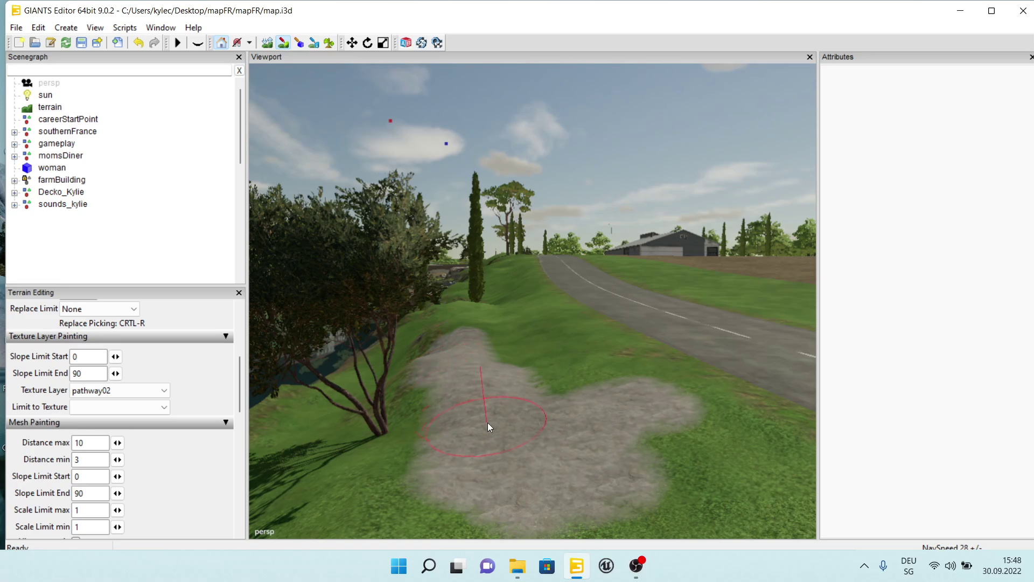
{"action": "mouse_move", "coordinate": [700, 456]}
{"action": "left_mouse_down"}
{"action": "mouse_move", "coordinate": [647, 490]}
{"action": "mouse_move", "coordinate": [571, 472]}
{"action": "left_mouse_up"}
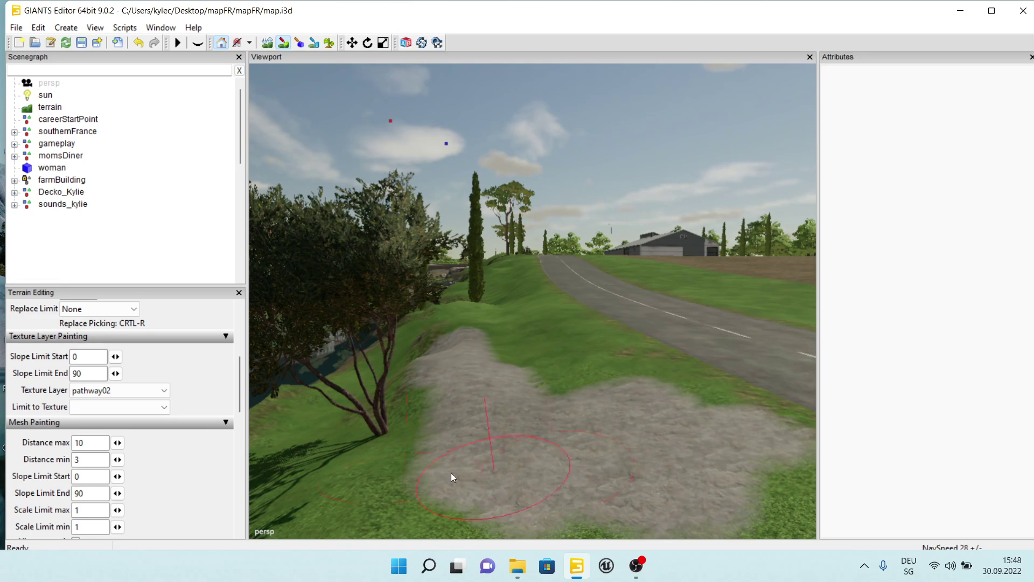
Step: Set the texture layer to pathwayGravel03 and paint it across the middle of the pathway02 patch
{"action": "left_click", "coordinate": [164, 391]}
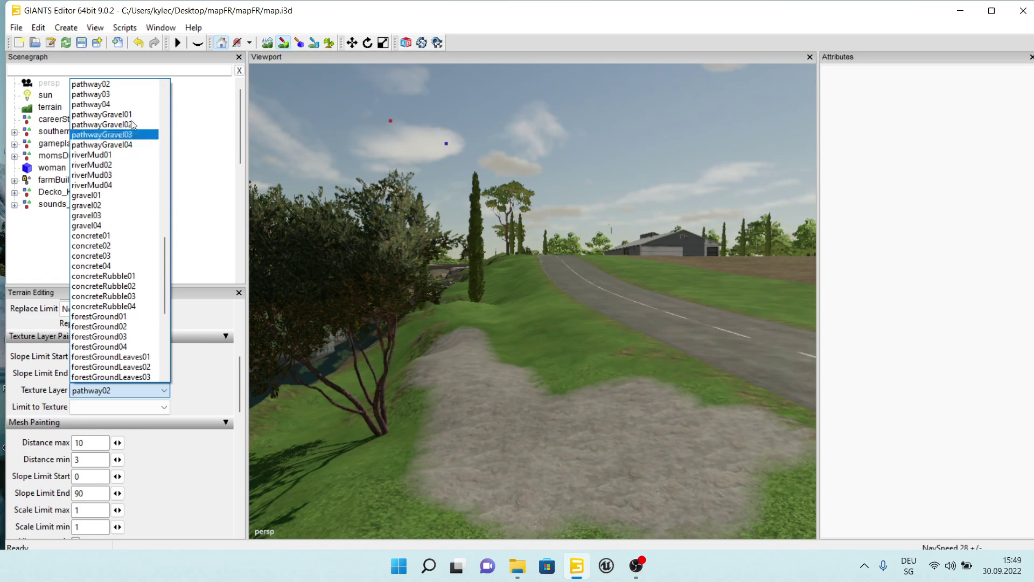
{"action": "scroll", "coordinate": [132, 122], "scroll_direction": "up", "scroll_amount": 1}
{"action": "scroll", "coordinate": [132, 121], "scroll_direction": "up", "scroll_amount": 1}
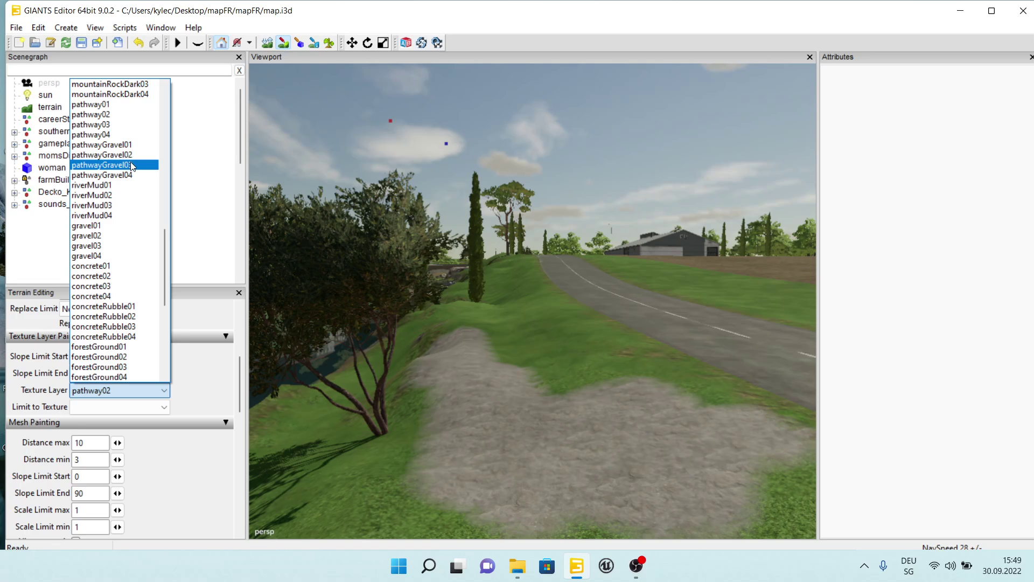
{"action": "left_click", "coordinate": [132, 165]}
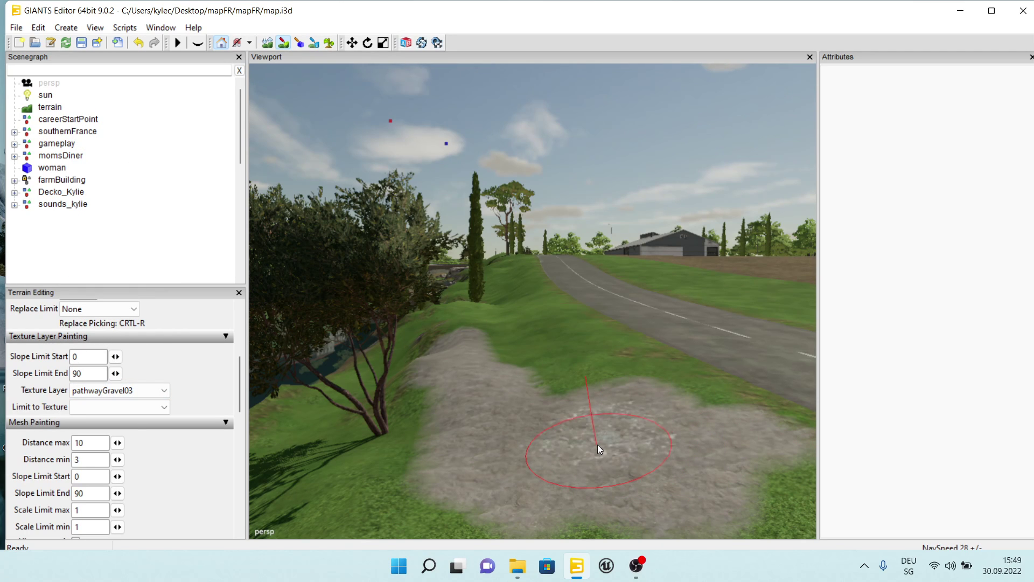
{"action": "mouse_move", "coordinate": [597, 445]}
{"action": "left_mouse_down"}
{"action": "mouse_move", "coordinate": [588, 402]}
{"action": "mouse_move", "coordinate": [541, 347]}
{"action": "left_mouse_up"}
{"action": "mouse_move", "coordinate": [602, 408]}
{"action": "left_mouse_down"}
{"action": "mouse_move", "coordinate": [570, 454]}
{"action": "mouse_move", "coordinate": [424, 491]}
{"action": "left_mouse_up"}
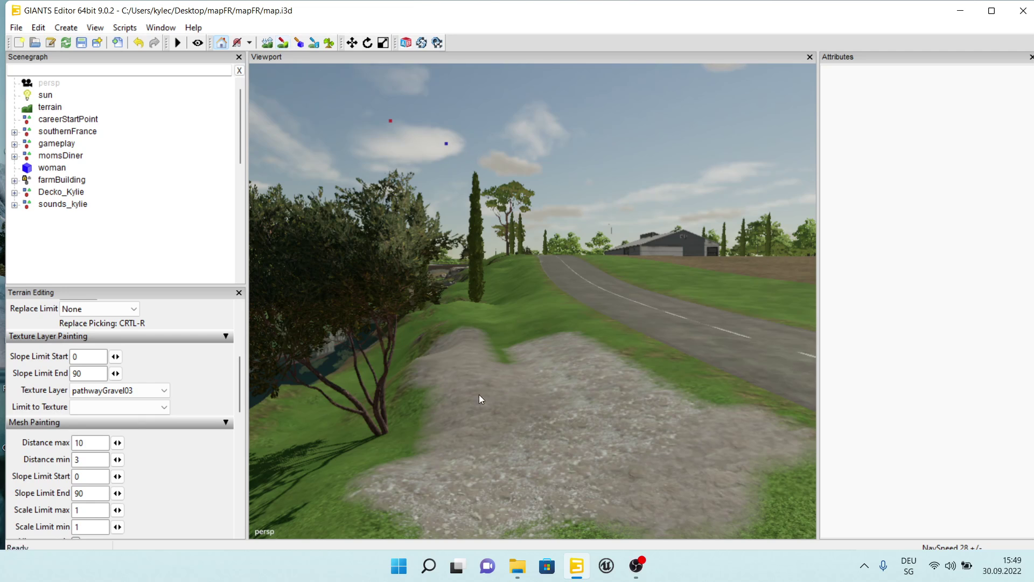
Step: Inspect the painted pathwayGravel03 and pathway02 surfaces up close and from a distance
{"action": "right_click_drag", "start_coordinate": [620, 362], "coordinate": [642, 456]}
{"action": "scroll", "coordinate": [619, 406], "scroll_direction": "up", "scroll_amount": 3}
{"action": "scroll", "coordinate": [619, 406], "scroll_direction": "up", "scroll_amount": 3}
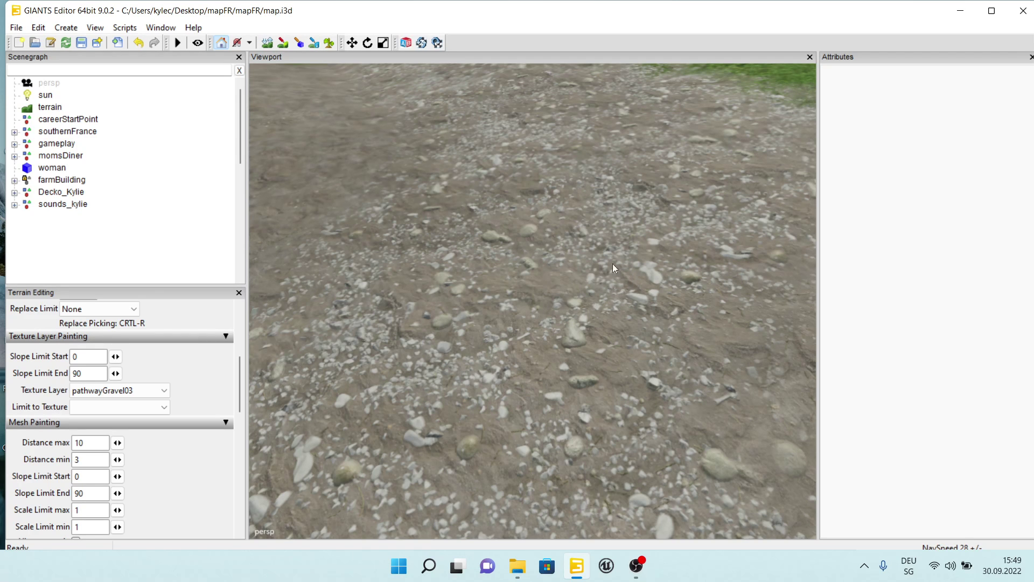
{"action": "scroll", "coordinate": [574, 289], "scroll_direction": "down", "scroll_amount": 5}
{"action": "scroll", "coordinate": [574, 289], "scroll_direction": "up", "scroll_amount": 2}
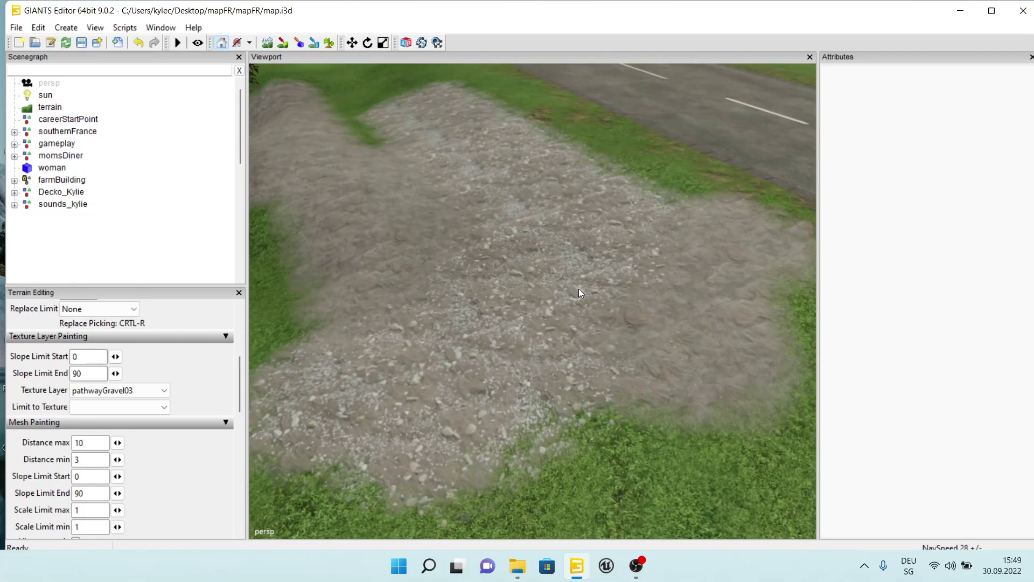
{"action": "right_click_drag", "start_coordinate": [725, 312], "coordinate": [803, 337]}
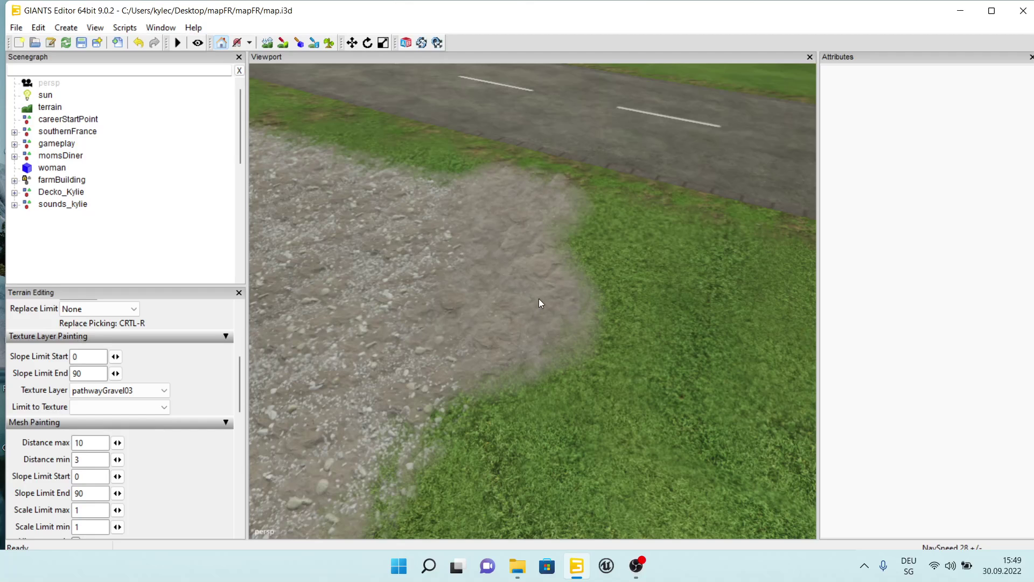
{"action": "scroll", "coordinate": [538, 299], "scroll_direction": "up", "scroll_amount": 8}
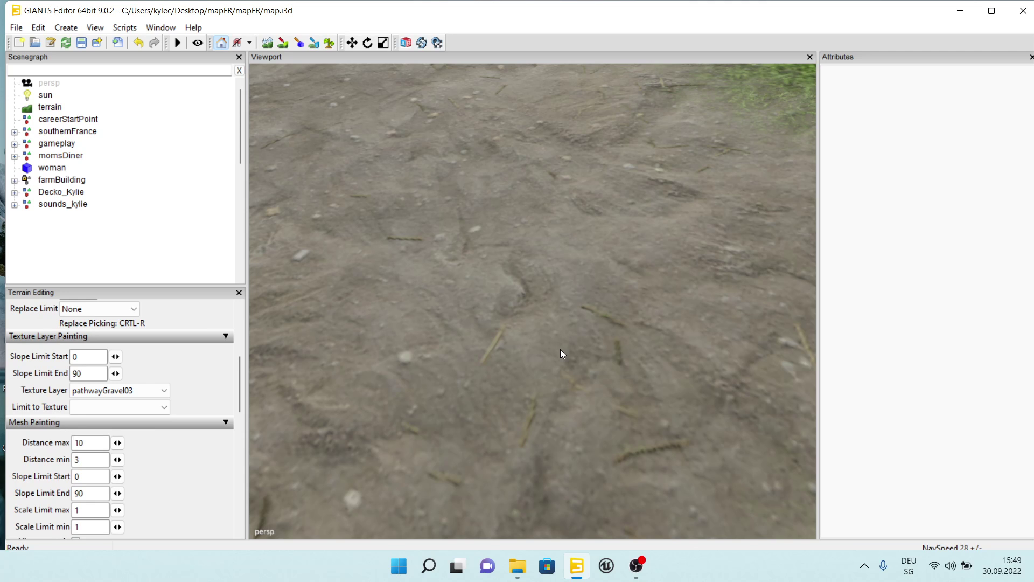
{"action": "scroll", "coordinate": [560, 349], "scroll_direction": "down", "scroll_amount": 8}
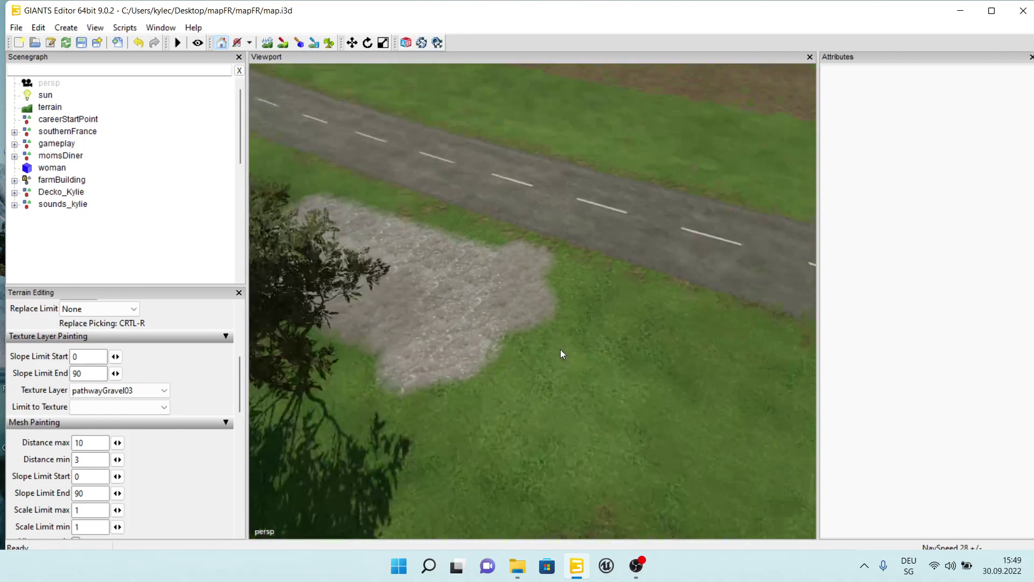
Step: Save mapFR's map.i3d and close GIANTS Editor
{"action": "left_click", "coordinate": [16, 28]}
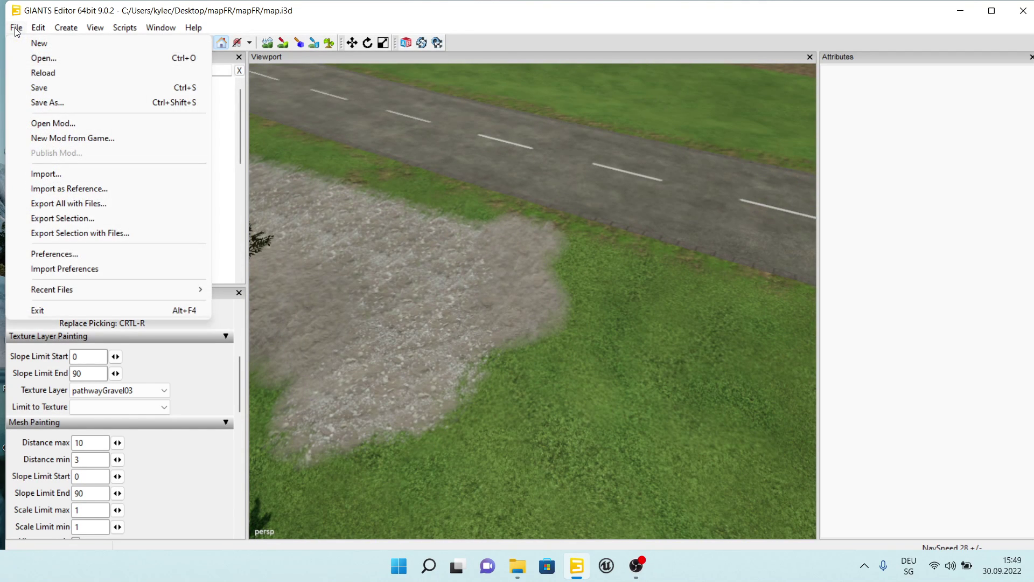
{"action": "left_click", "coordinate": [78, 87]}
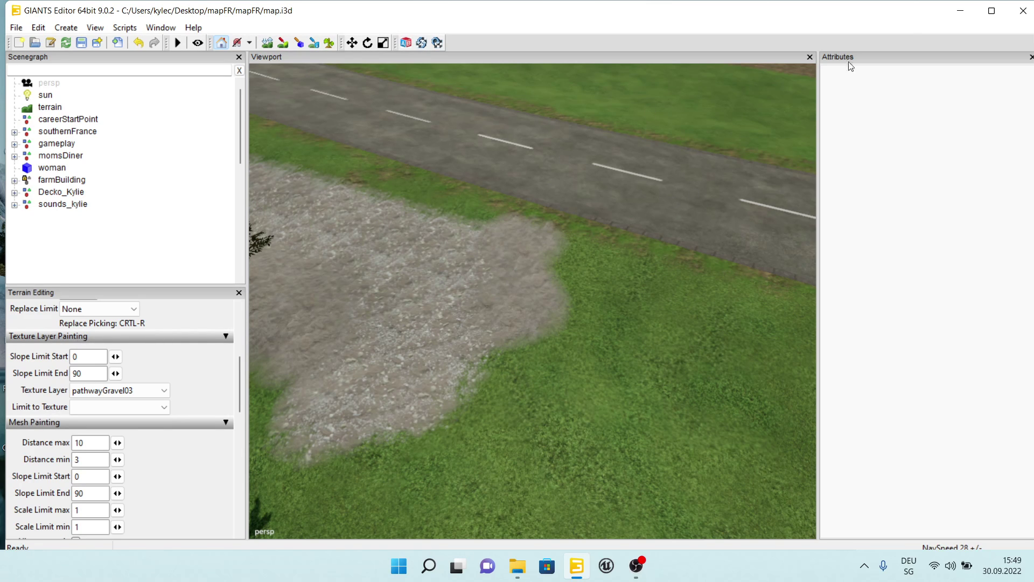
{"action": "left_click", "coordinate": [1023, 11]}
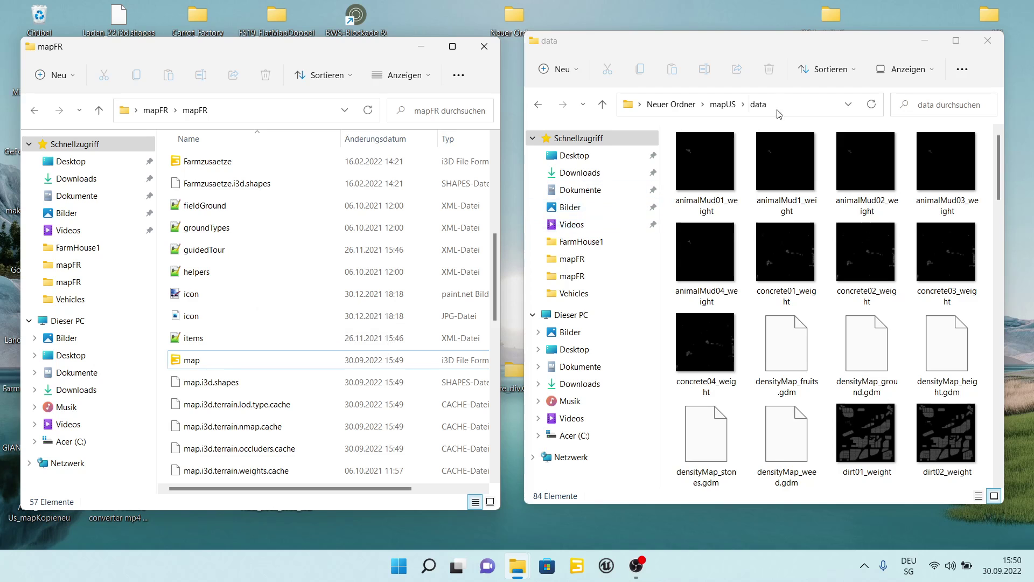
Step: Go up from the data folder to mapUS and select its map XML file
{"action": "left_click", "coordinate": [725, 106]}
{"action": "scroll", "coordinate": [751, 377], "scroll_direction": "down", "scroll_amount": 10}
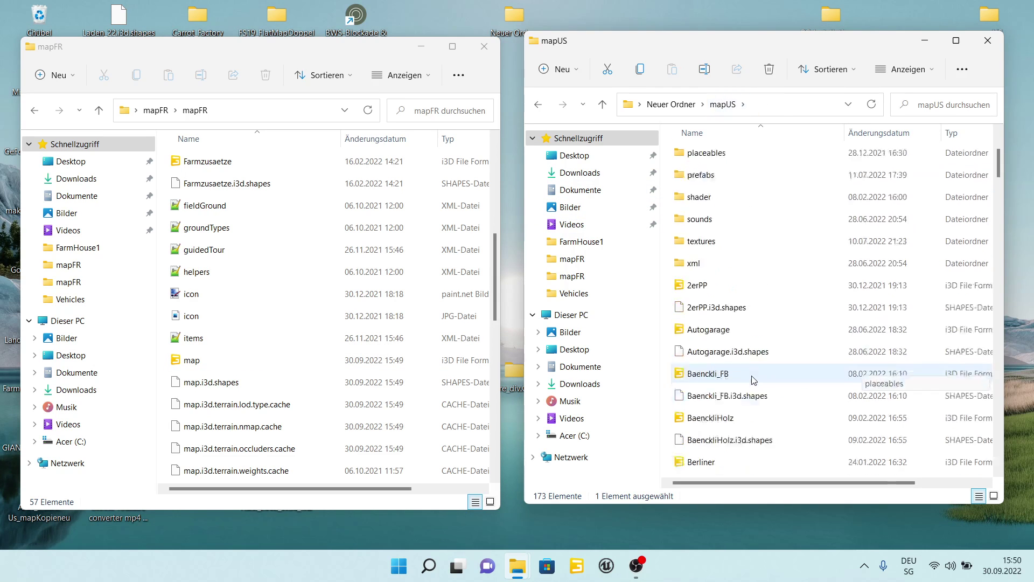
{"action": "scroll", "coordinate": [753, 380], "scroll_direction": "down", "scroll_amount": 12}
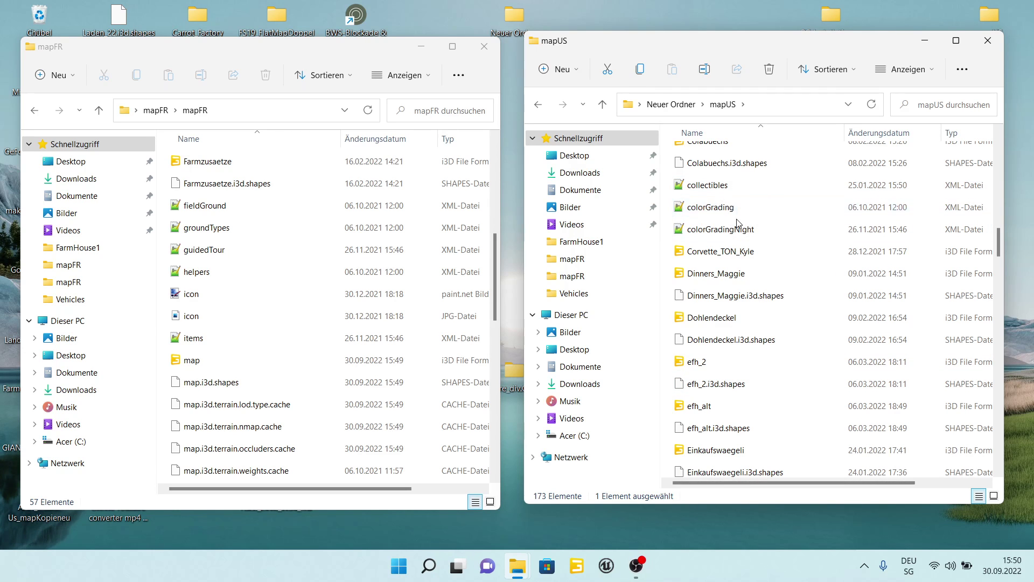
{"action": "scroll", "coordinate": [737, 221], "scroll_direction": "up", "scroll_amount": 4}
{"action": "scroll", "coordinate": [738, 222], "scroll_direction": "up", "scroll_amount": 3}
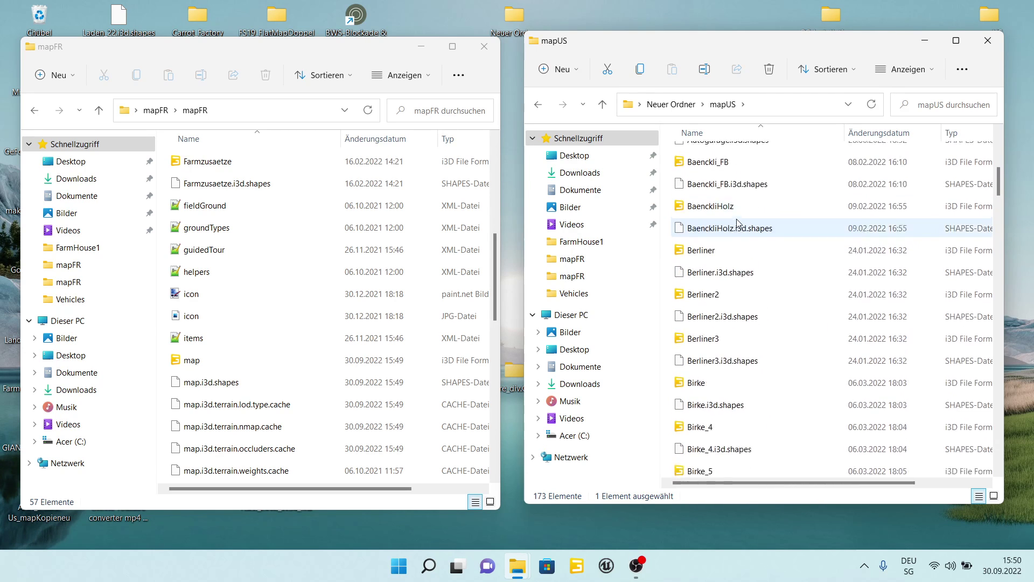
{"action": "scroll", "coordinate": [738, 222], "scroll_direction": "down", "scroll_amount": 8}
{"action": "scroll", "coordinate": [765, 323], "scroll_direction": "down", "scroll_amount": 5}
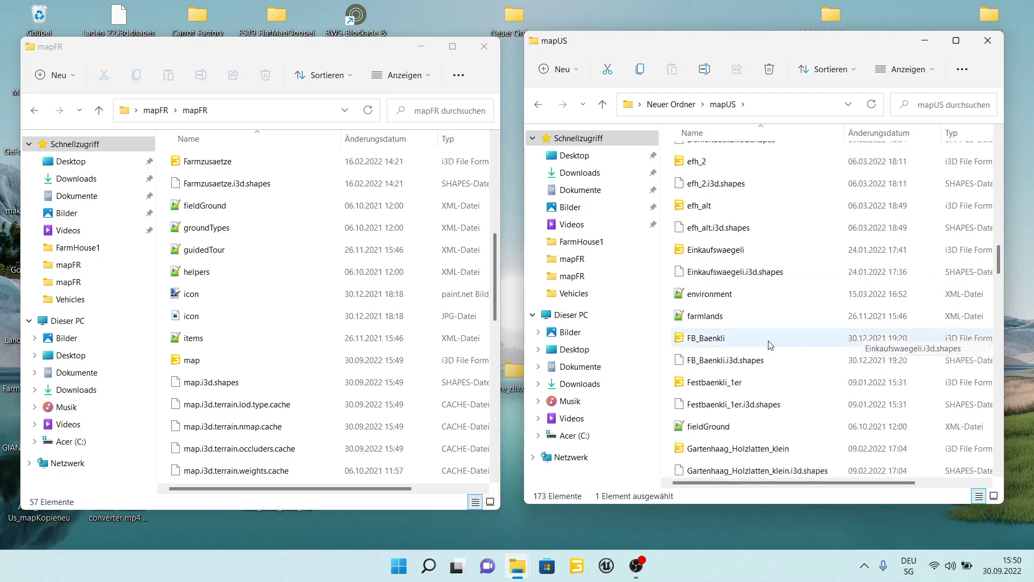
{"action": "scroll", "coordinate": [770, 345], "scroll_direction": "down", "scroll_amount": 6}
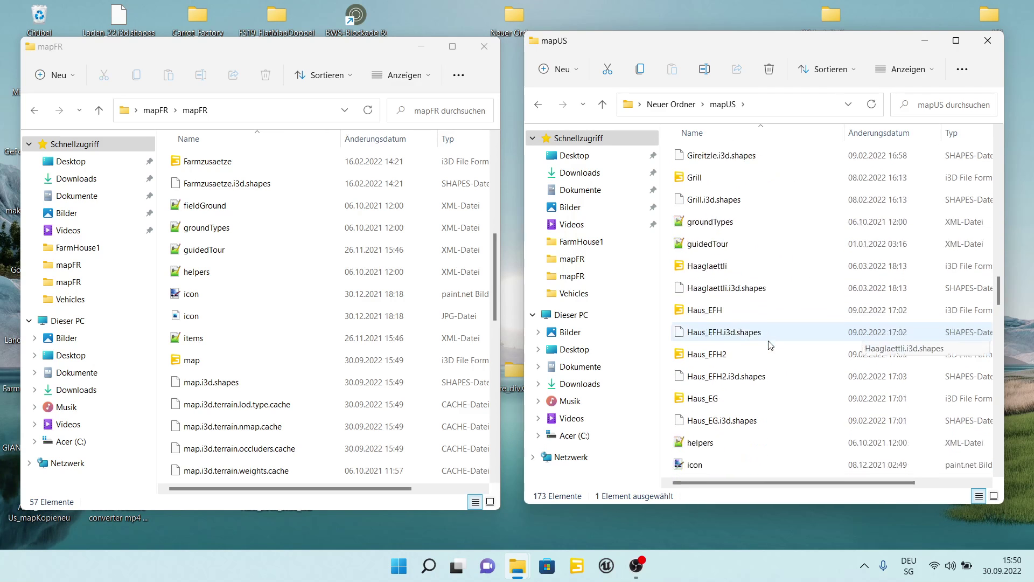
{"action": "scroll", "coordinate": [770, 345], "scroll_direction": "down", "scroll_amount": 3}
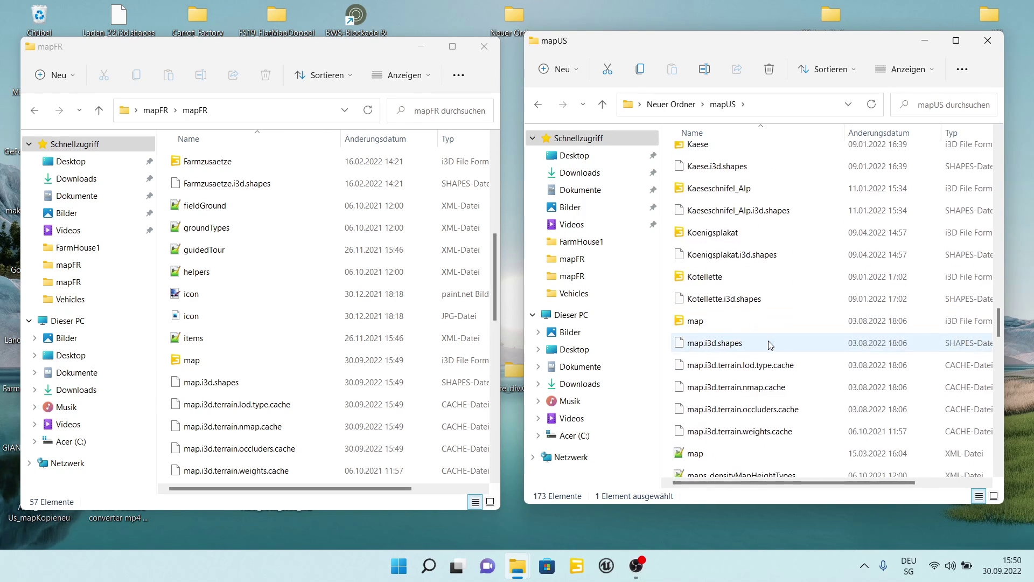
{"action": "scroll", "coordinate": [771, 345], "scroll_direction": "down", "scroll_amount": 4}
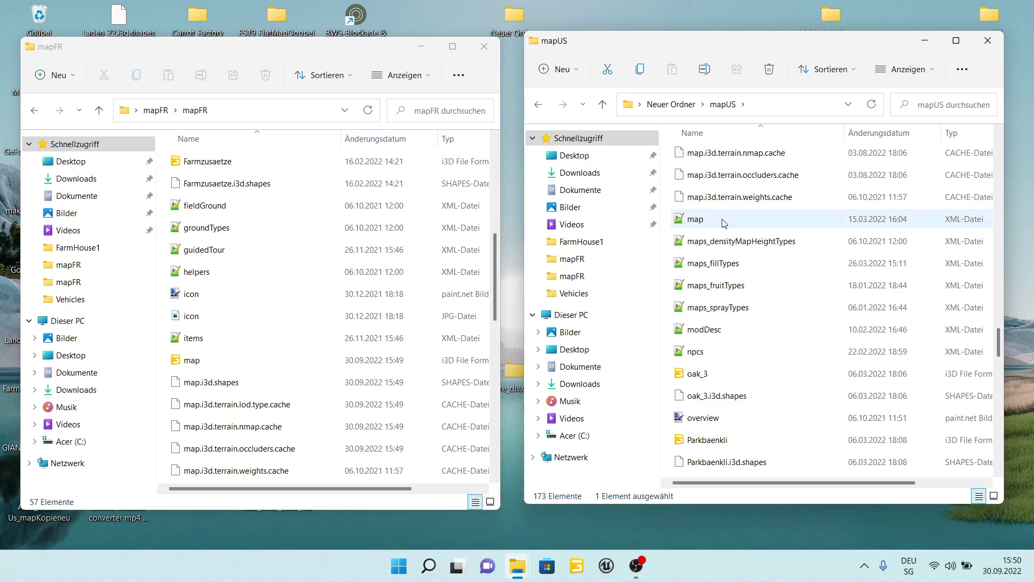
{"action": "left_click", "coordinate": [721, 219]}
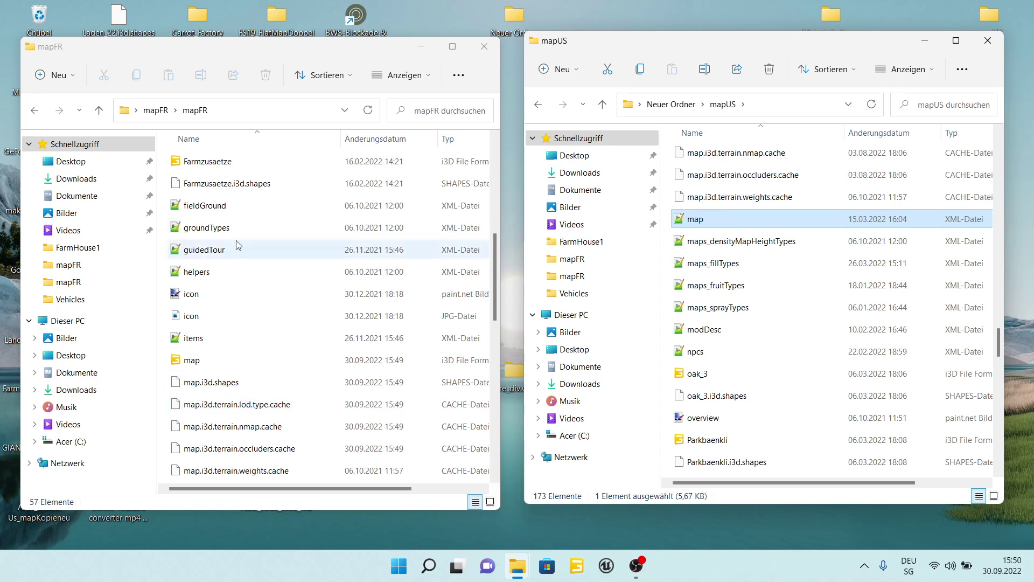
Step: Select the map XML file in mapFR and open the map.xml files of both maps in Notepad++
{"action": "scroll", "coordinate": [246, 408], "scroll_direction": "down", "scroll_amount": 2}
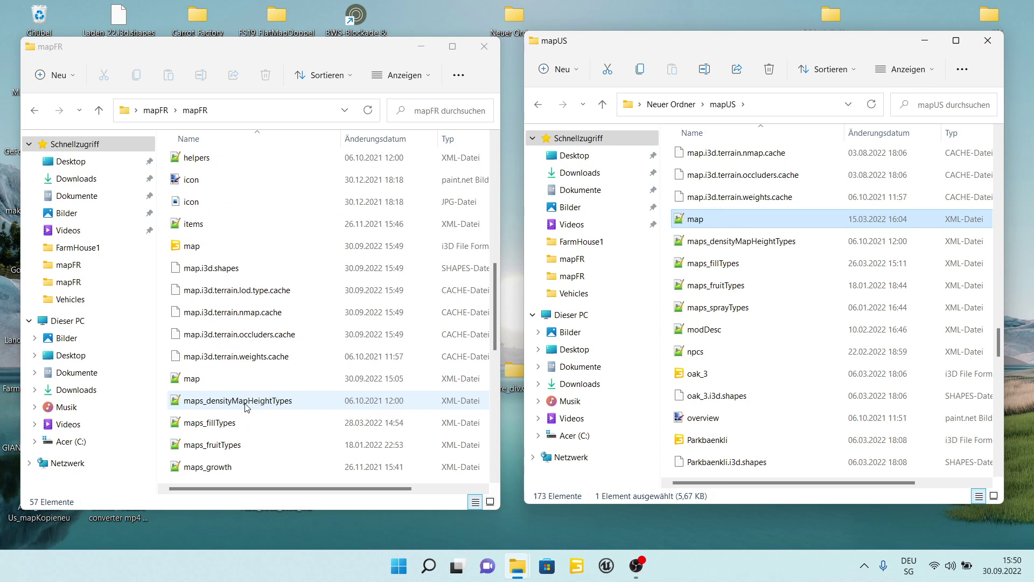
{"action": "left_click", "coordinate": [234, 377]}
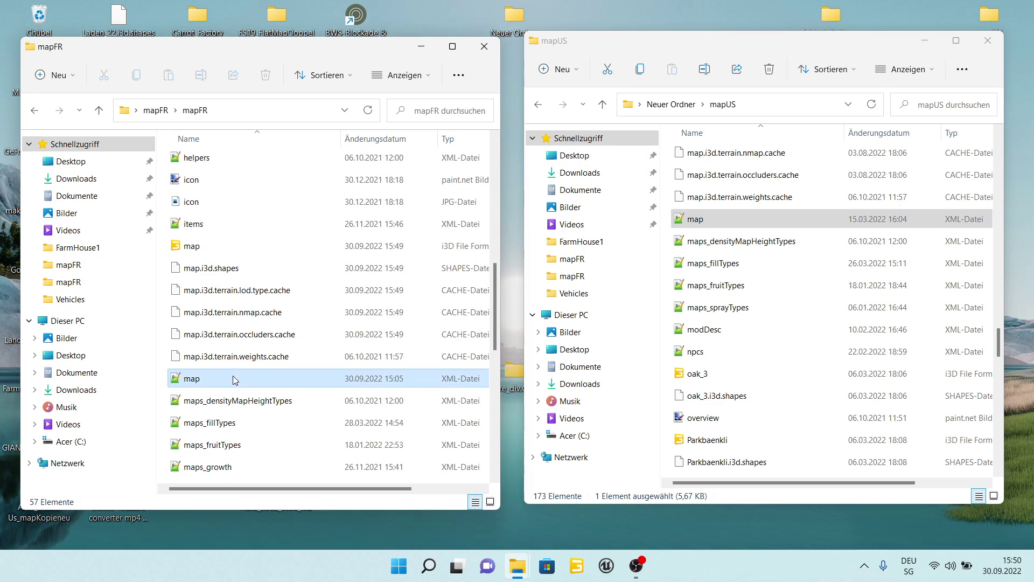
{"action": "right_click", "coordinate": [810, 218]}
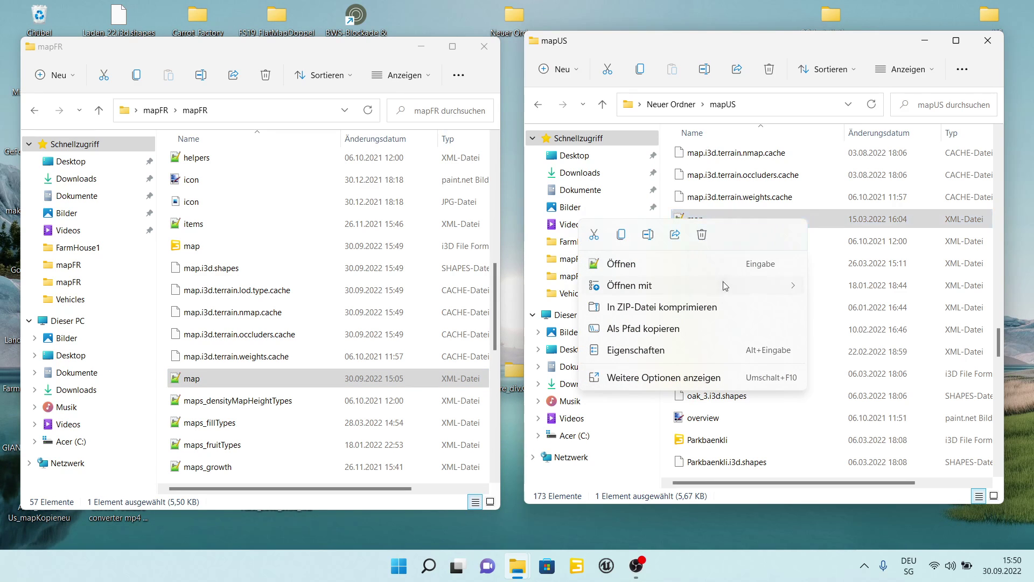
{"action": "left_click", "coordinate": [699, 263]}
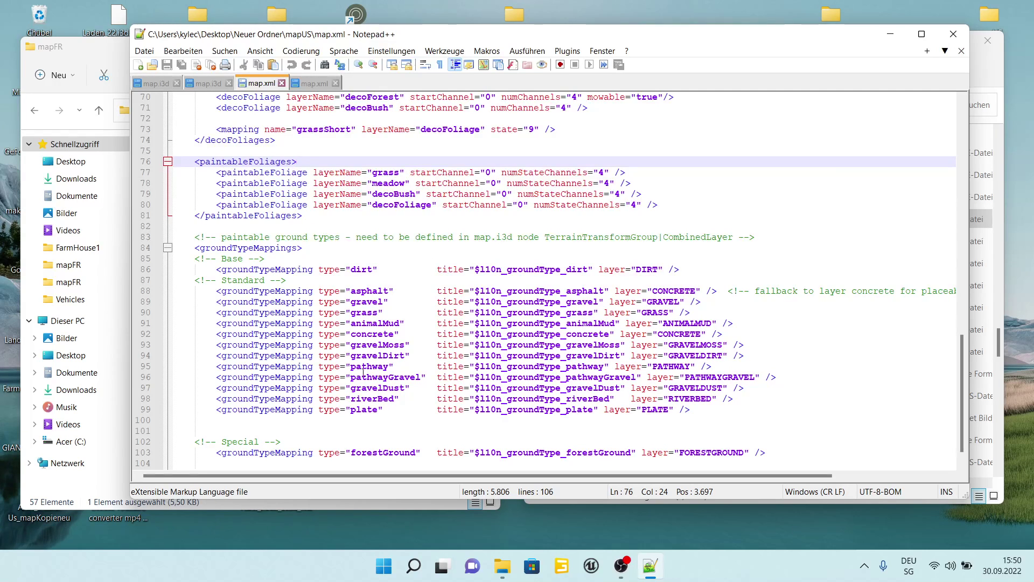
Step: Examine mapUS's map.xml, covering the pathway groundTypeMapping line, the file references, hotspots and additionalFiles
{"action": "left_click", "coordinate": [209, 367]}
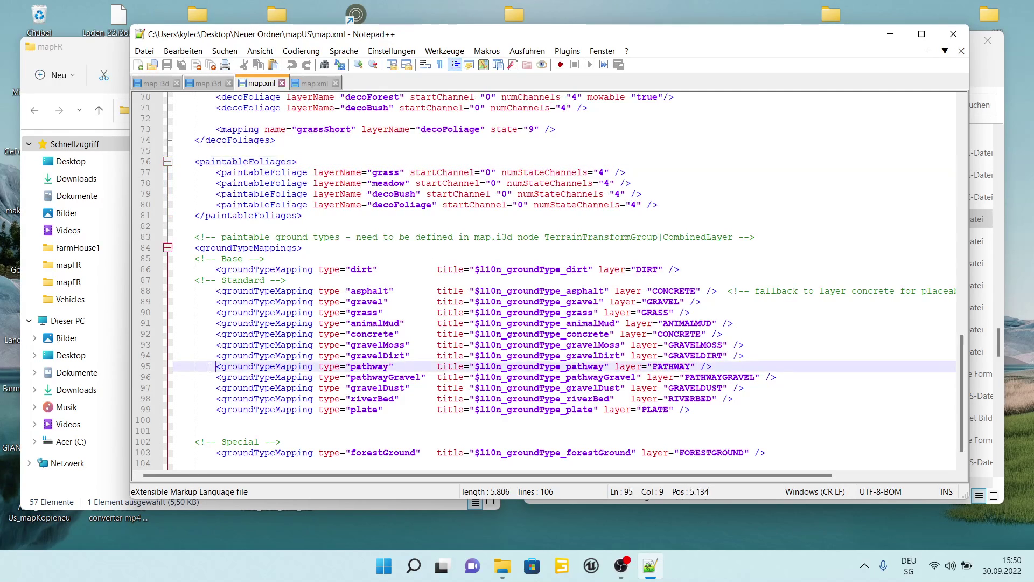
{"action": "scroll", "coordinate": [346, 175], "scroll_direction": "up", "scroll_amount": 20}
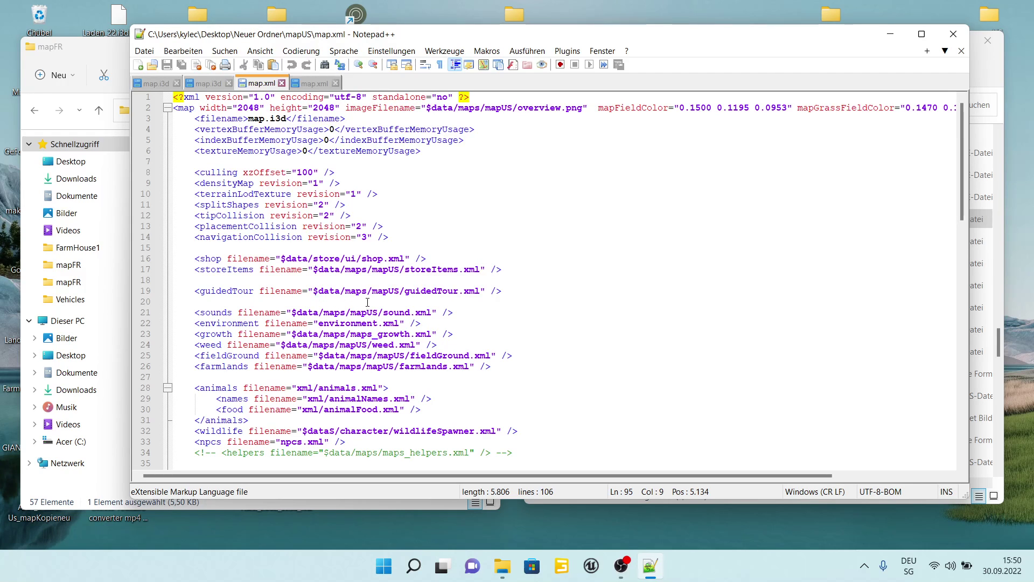
{"action": "scroll", "coordinate": [345, 338], "scroll_direction": "down", "scroll_amount": 2}
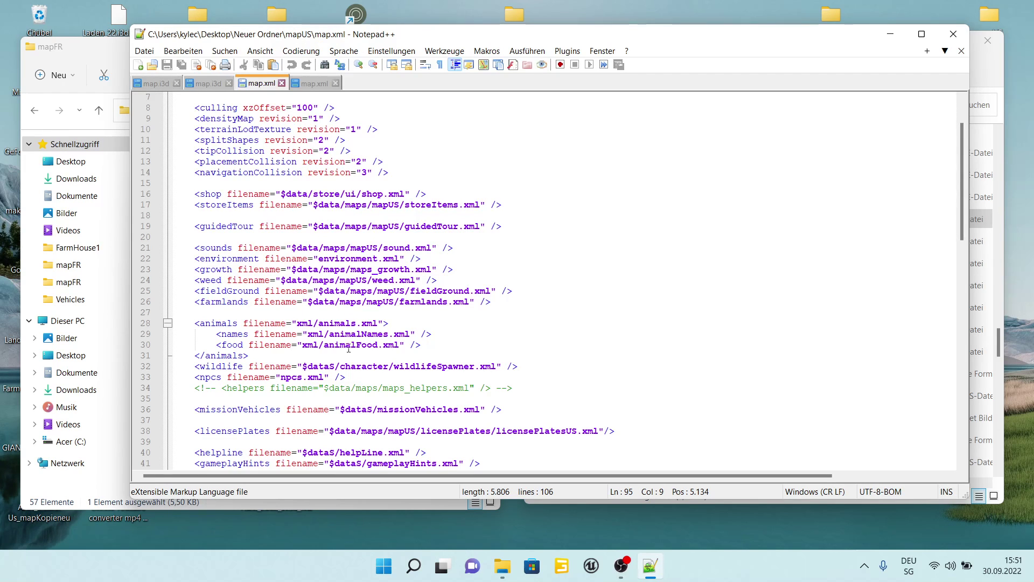
{"action": "scroll", "coordinate": [354, 399], "scroll_direction": "down", "scroll_amount": 3}
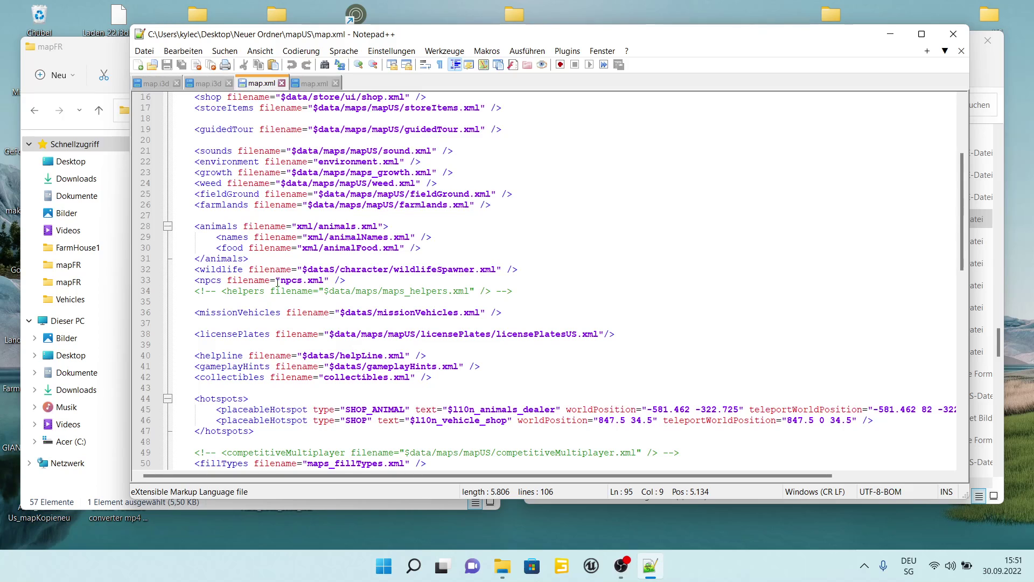
{"action": "scroll", "coordinate": [398, 382], "scroll_direction": "down", "scroll_amount": 2}
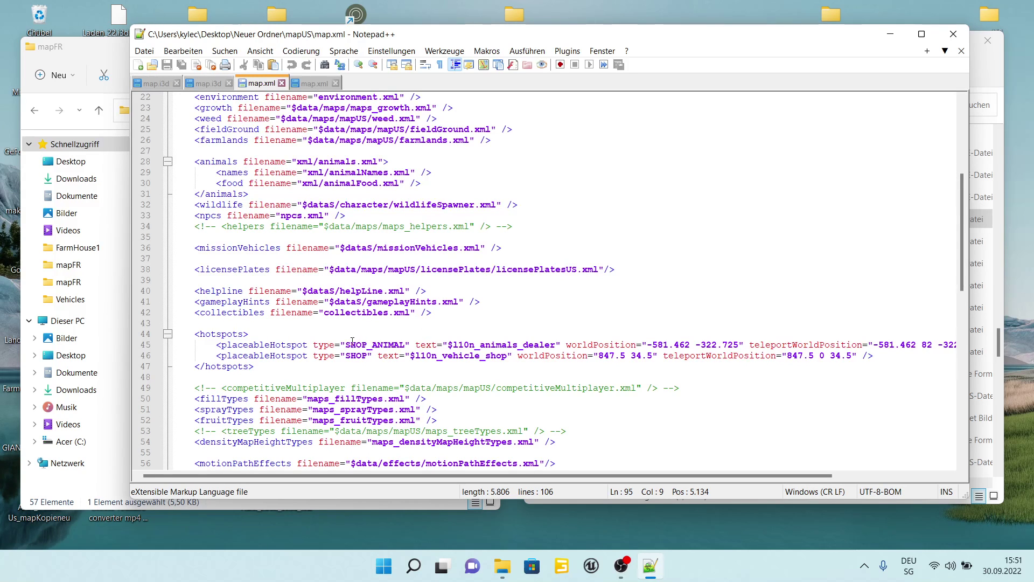
{"action": "scroll", "coordinate": [345, 370], "scroll_direction": "down", "scroll_amount": 2}
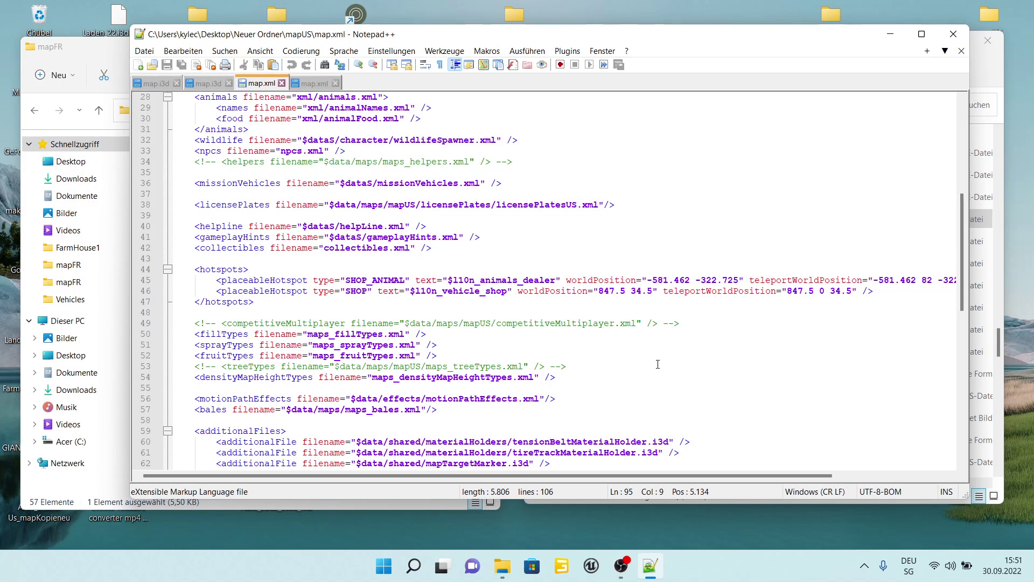
{"action": "scroll", "coordinate": [658, 364], "scroll_direction": "down", "scroll_amount": 2}
{"action": "scroll", "coordinate": [443, 298], "scroll_direction": "down", "scroll_amount": 1}
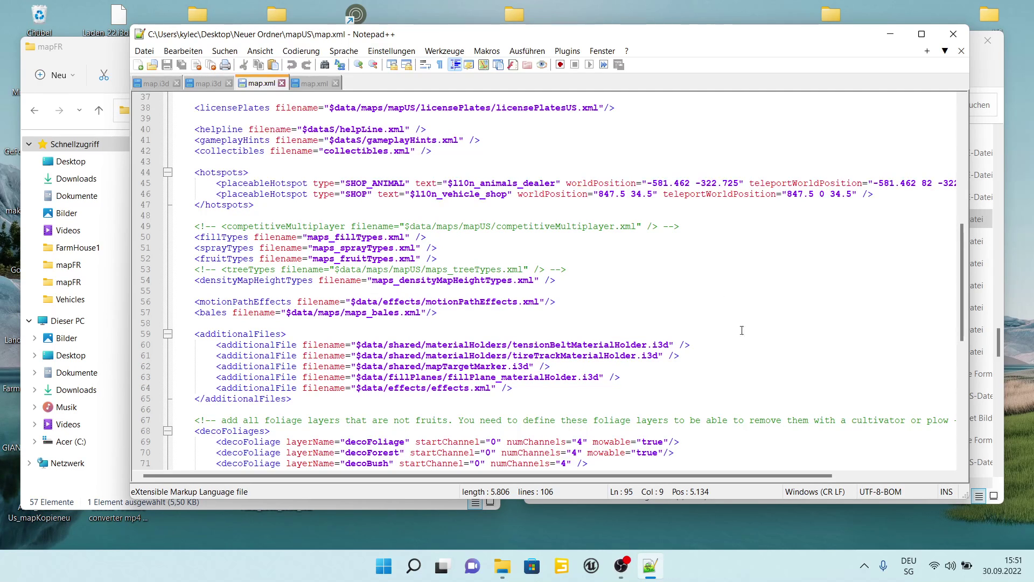
Step: Copy the pathway and pathwayGravel groundTypeMapping lines from the Standard section of mapUS's map.xml
{"action": "scroll", "coordinate": [769, 390], "scroll_direction": "down", "scroll_amount": 3}
{"action": "scroll", "coordinate": [769, 390], "scroll_direction": "down", "scroll_amount": 3}
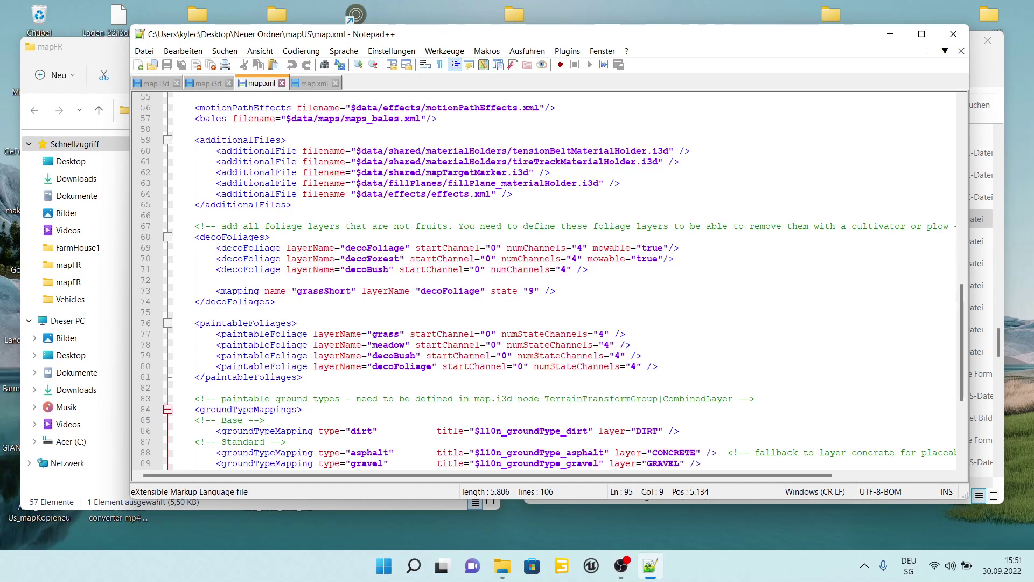
{"action": "scroll", "coordinate": [441, 243], "scroll_direction": "down", "scroll_amount": 2}
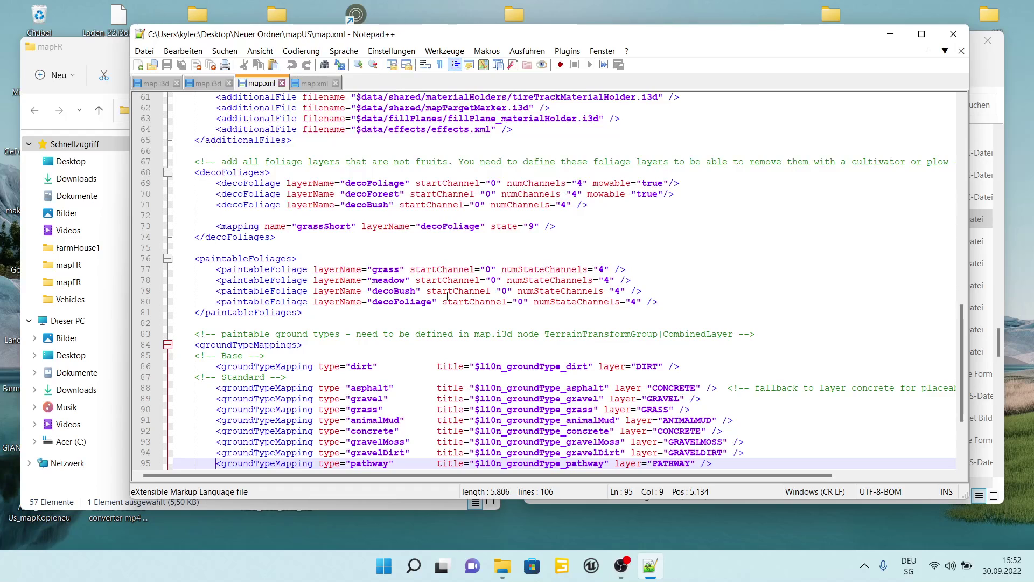
{"action": "scroll", "coordinate": [442, 300], "scroll_direction": "down", "scroll_amount": 1}
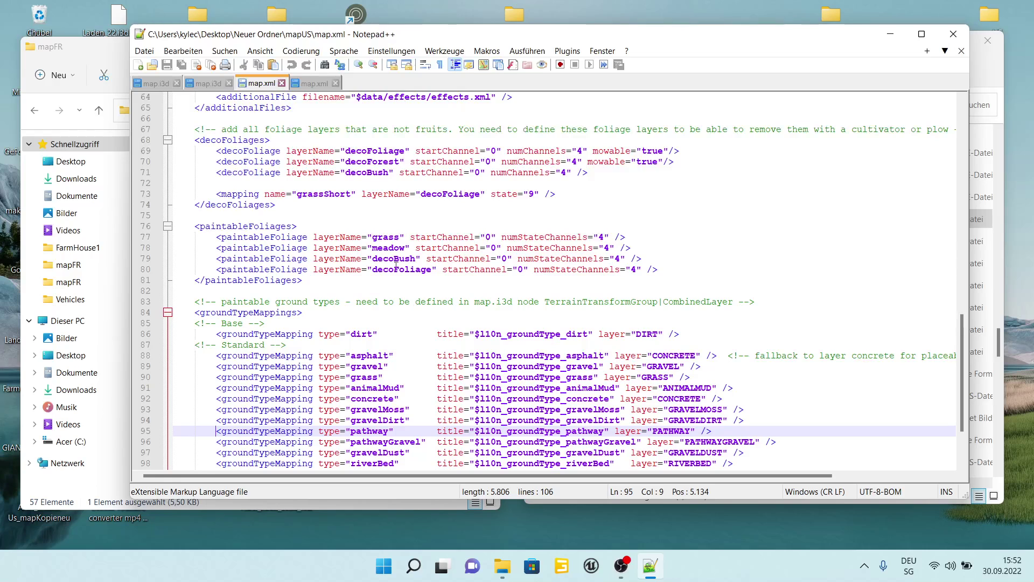
{"action": "scroll", "coordinate": [375, 328], "scroll_direction": "down", "scroll_amount": 2}
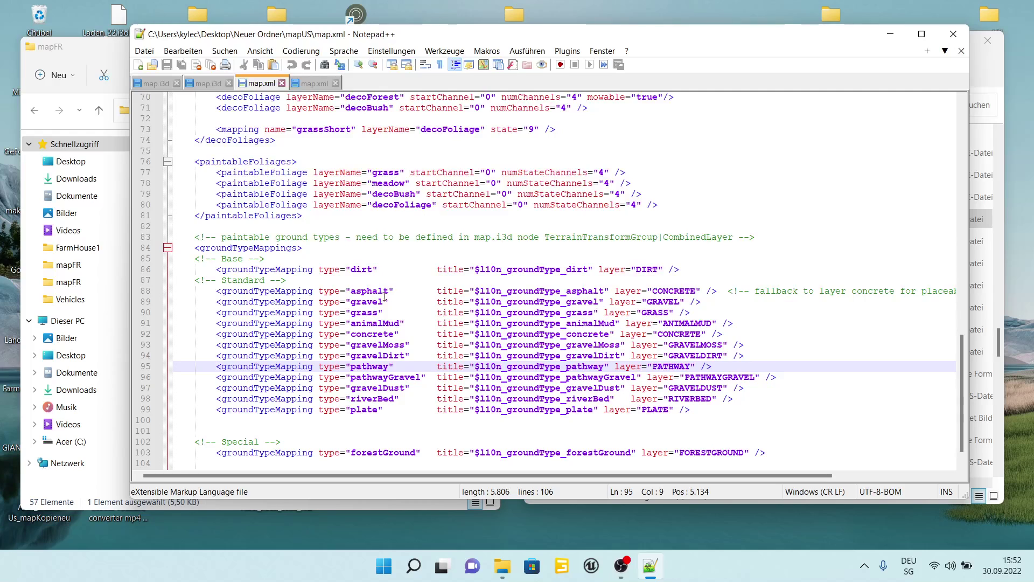
{"action": "scroll", "coordinate": [345, 308], "scroll_direction": "down", "scroll_amount": 1}
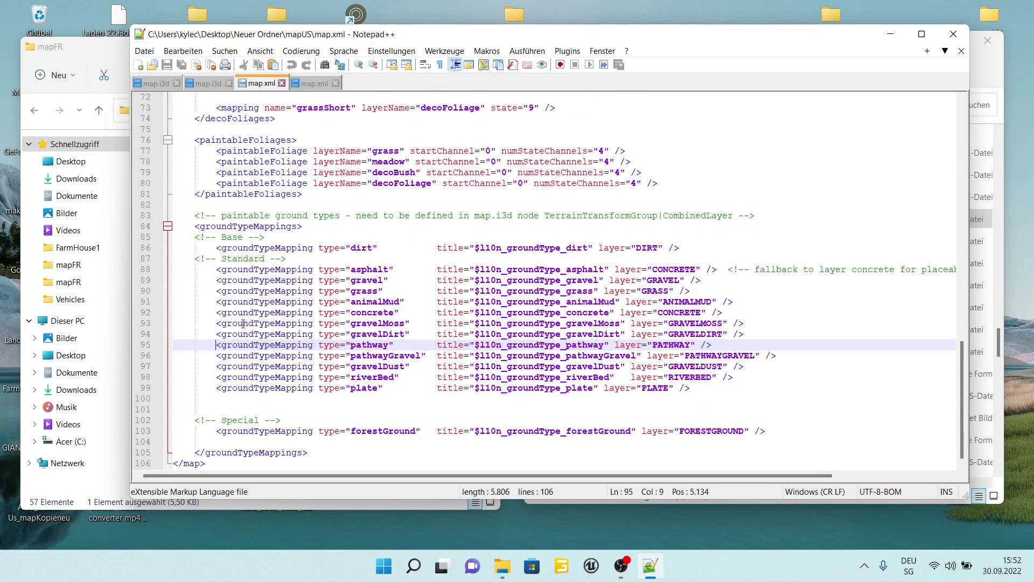
{"action": "left_click_drag", "start_coordinate": [216, 345], "coordinate": [844, 357]}
{"action": "key", "text": "ctrl+c"}
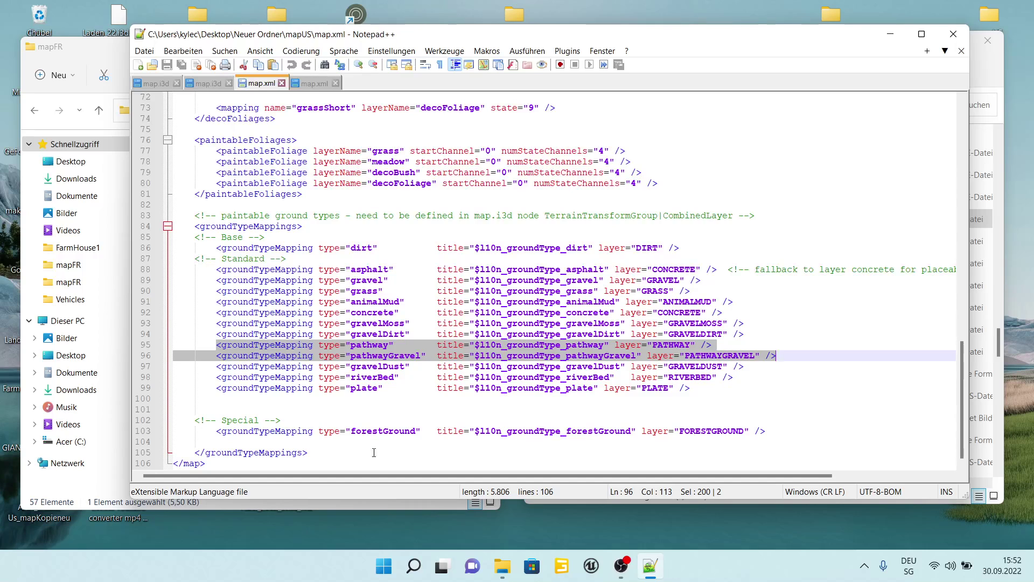
{"action": "right_click", "coordinate": [399, 348]}
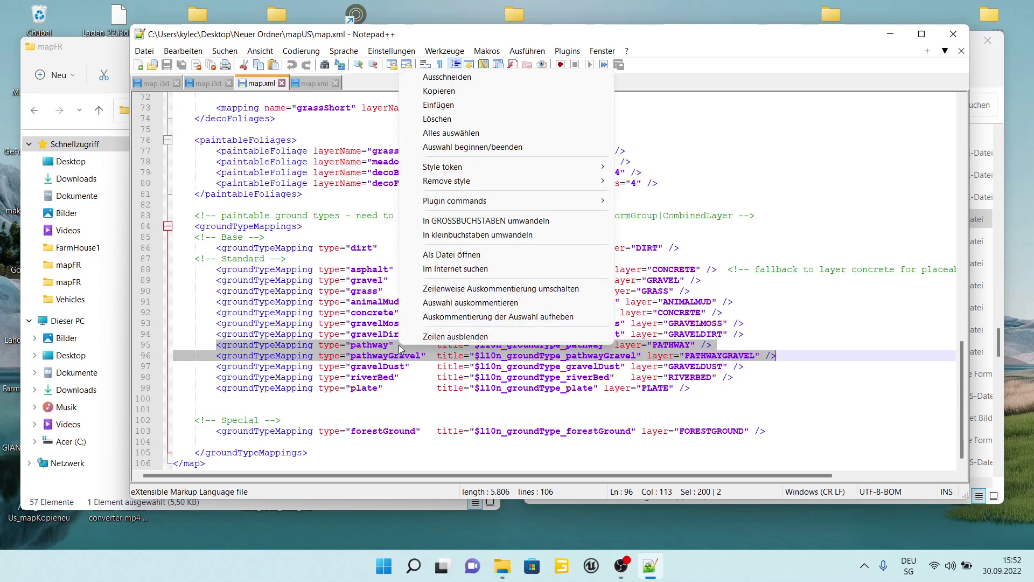
{"action": "left_click", "coordinate": [509, 93]}
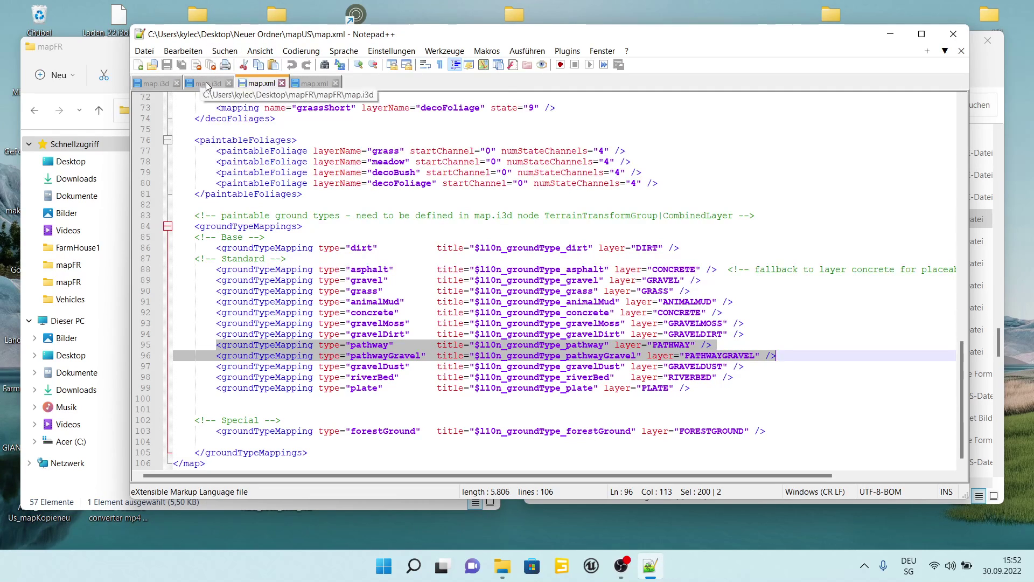
Step: Paste the two pathway mapping lines below the grassDryPatchy mapping in mapFR's map.xml and save the file
{"action": "left_click", "coordinate": [317, 85]}
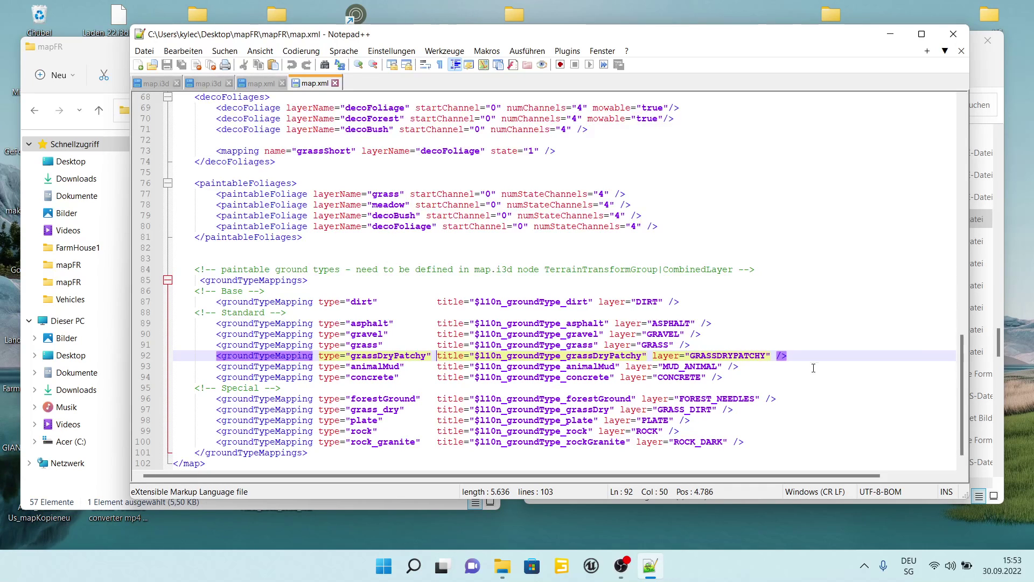
{"action": "left_click", "coordinate": [794, 357]}
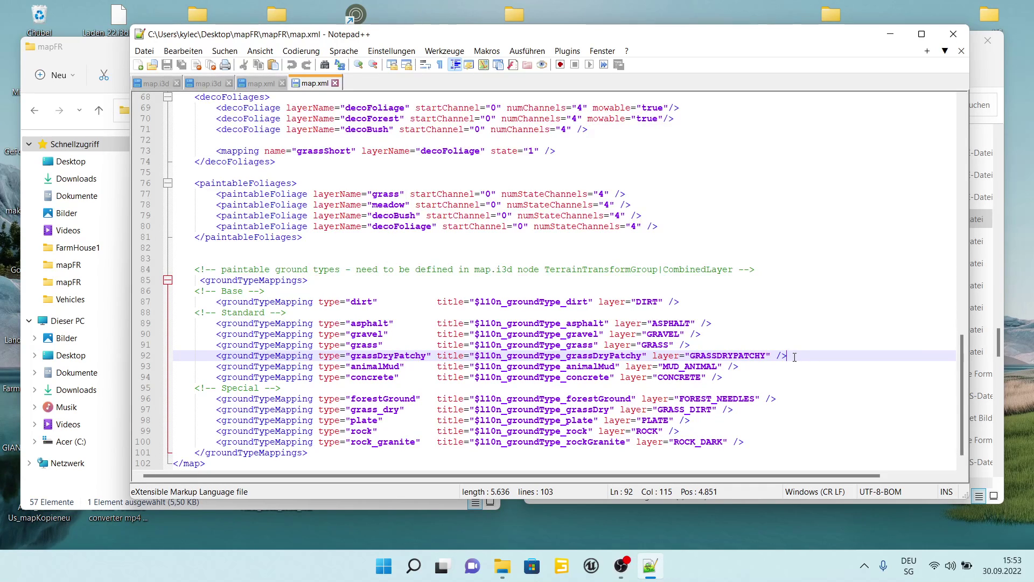
{"action": "key", "text": "Return"}
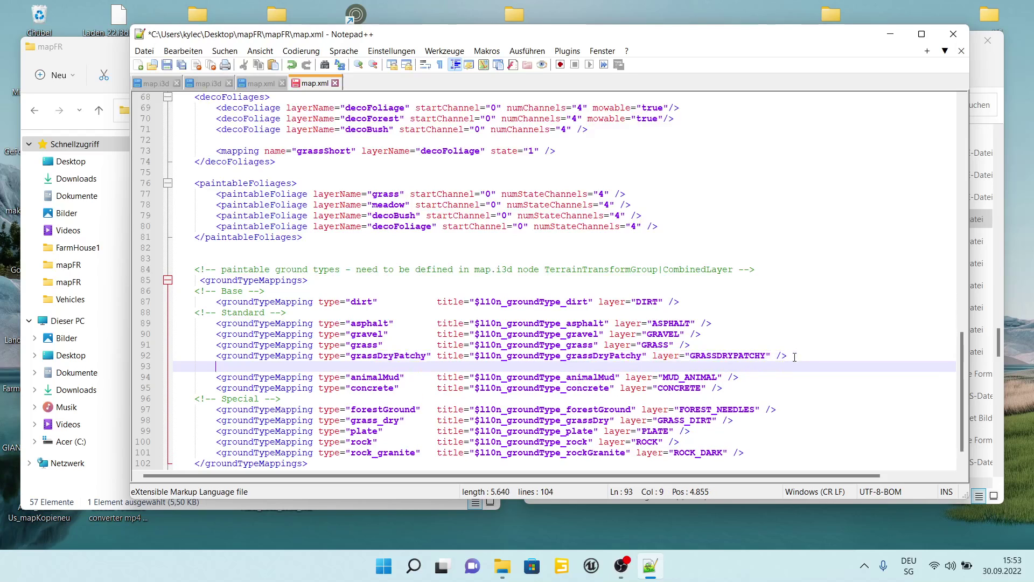
{"action": "right_click", "coordinate": [216, 367]}
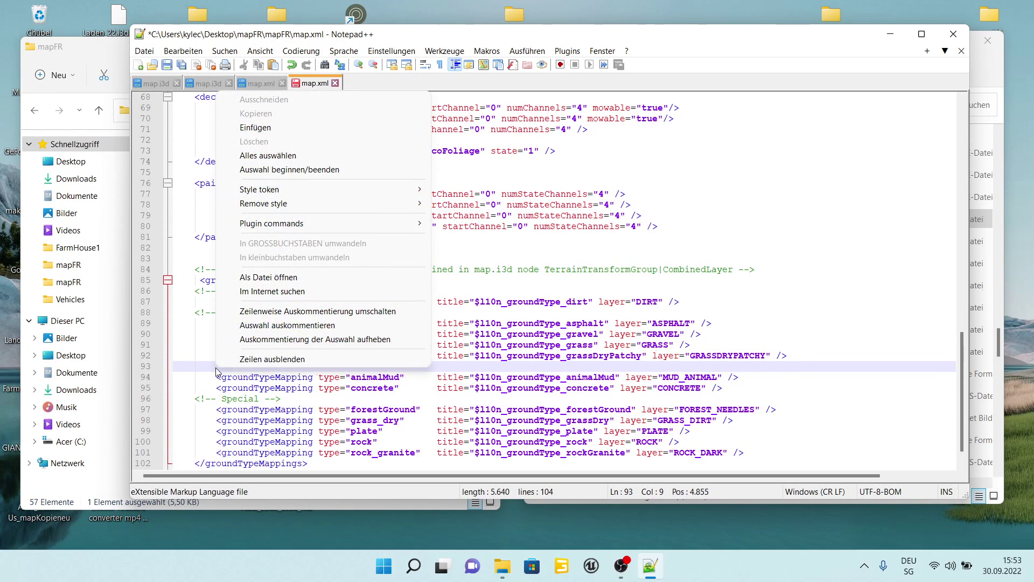
{"action": "left_click", "coordinate": [274, 127]}
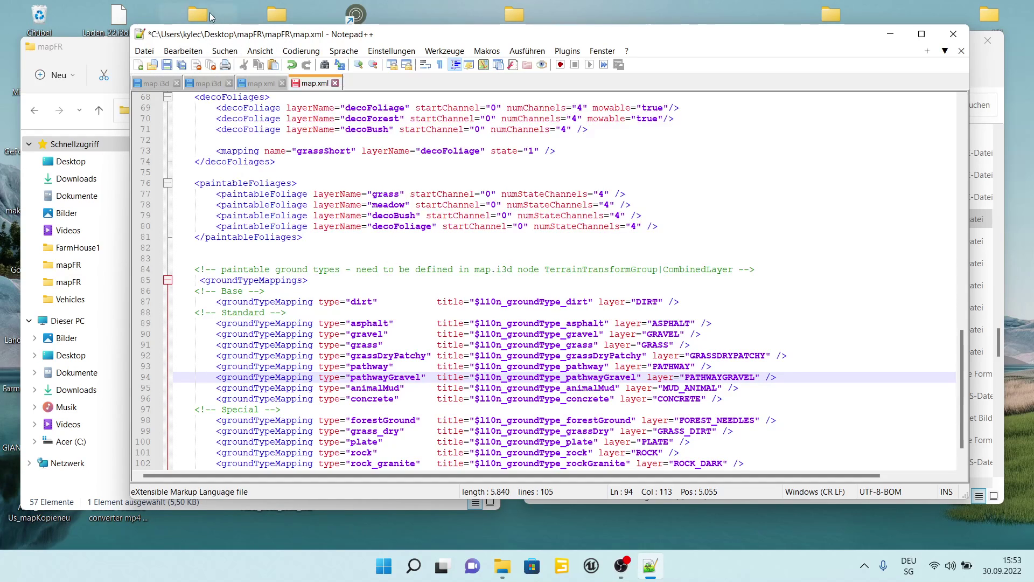
{"action": "left_click", "coordinate": [167, 65]}
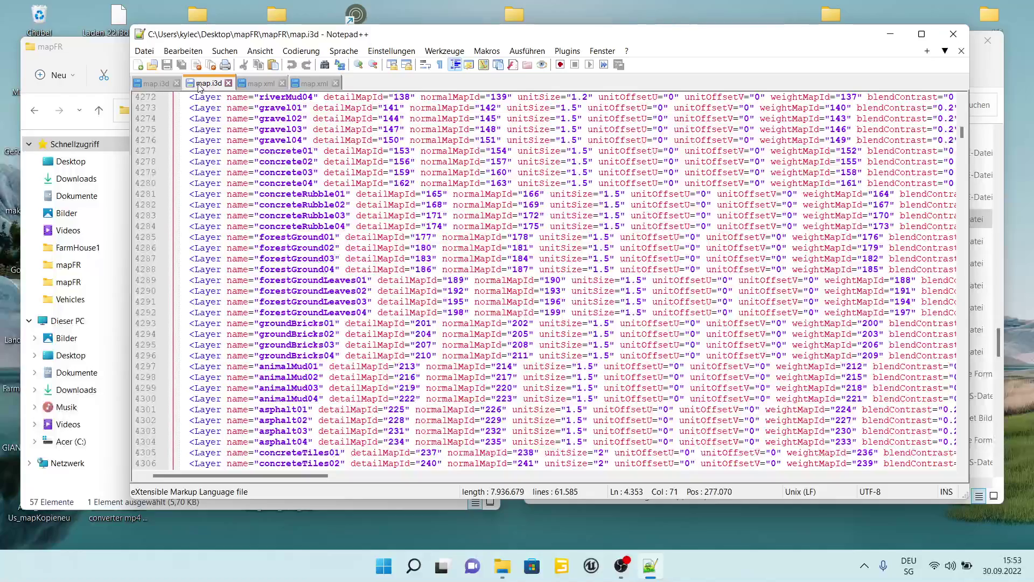
Step: Examine the Layer entries in mapFR's map.i3d, including gravel01 and the forestGroundLeaves01 name
{"action": "scroll", "coordinate": [305, 277], "scroll_direction": "up", "scroll_amount": 4}
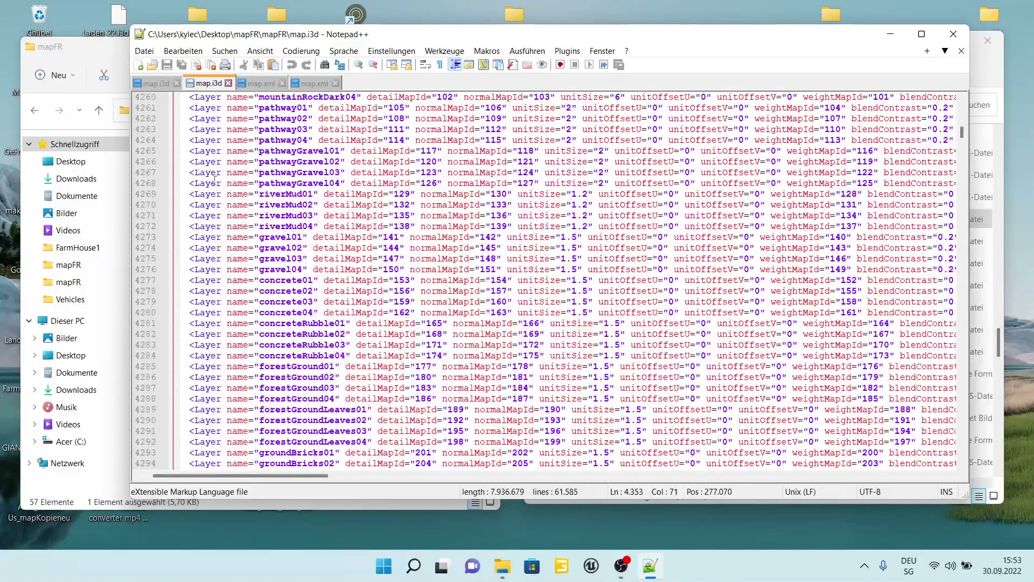
{"action": "left_click", "coordinate": [400, 237]}
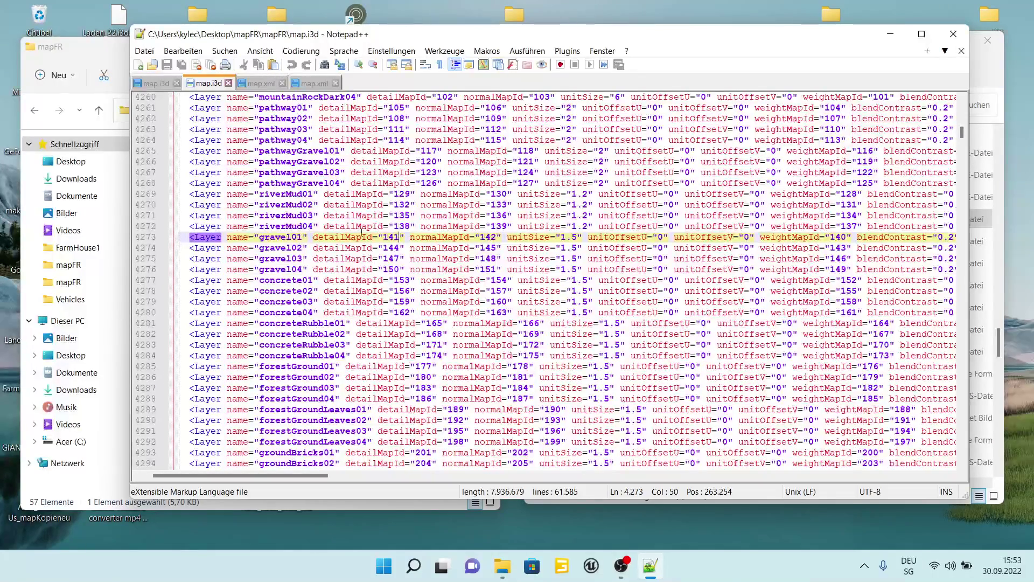
{"action": "left_click", "coordinate": [818, 238]}
{"action": "scroll", "coordinate": [452, 368], "scroll_direction": "down", "scroll_amount": 3}
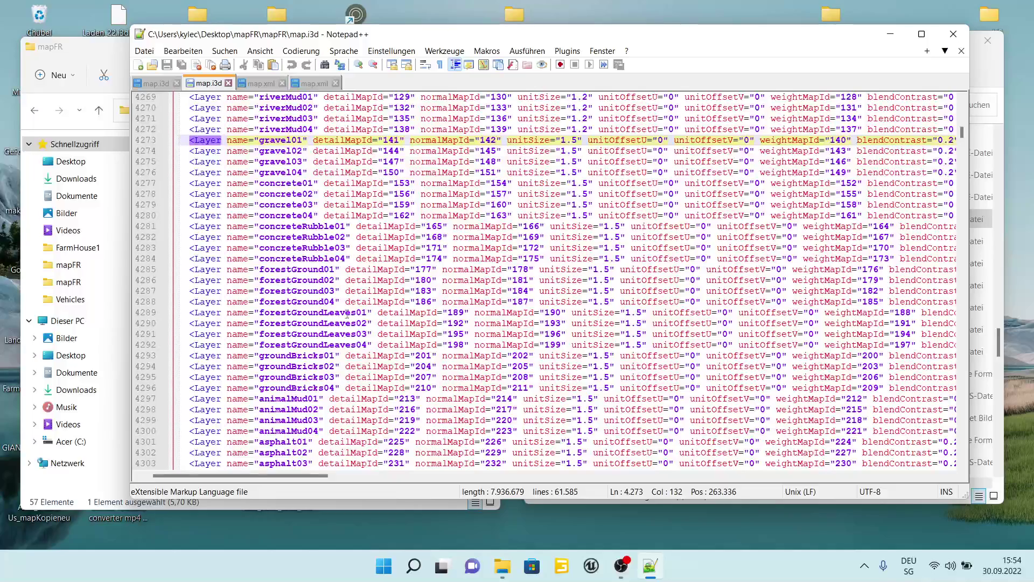
{"action": "left_click", "coordinate": [312, 313]}
{"action": "left_click_drag", "start_coordinate": [312, 315], "coordinate": [261, 314]}
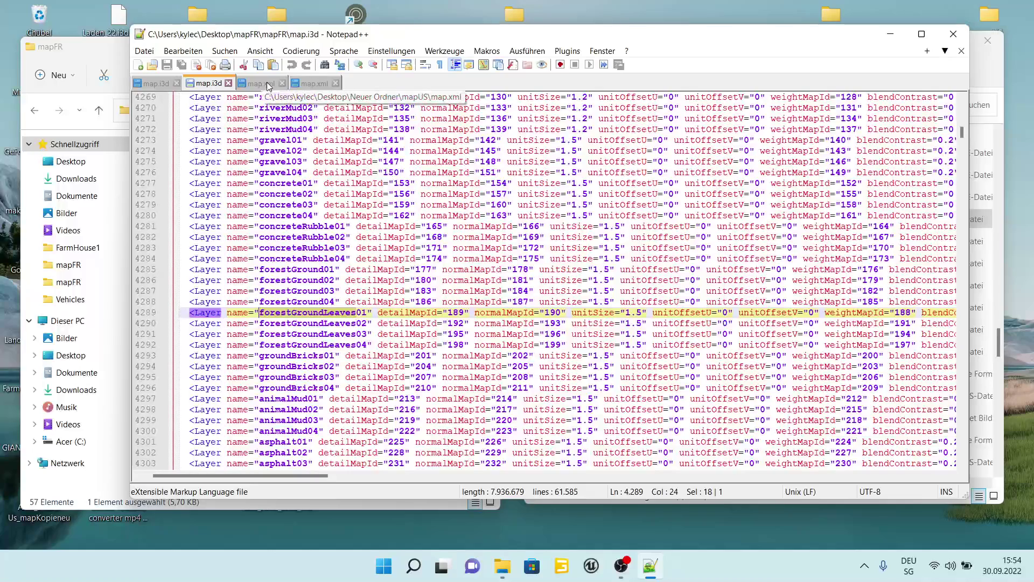
Step: Duplicate the pathway groundTypeMapping line onto a new line below the concrete mapping in mapFR's map.xml
{"action": "left_click", "coordinate": [311, 84]}
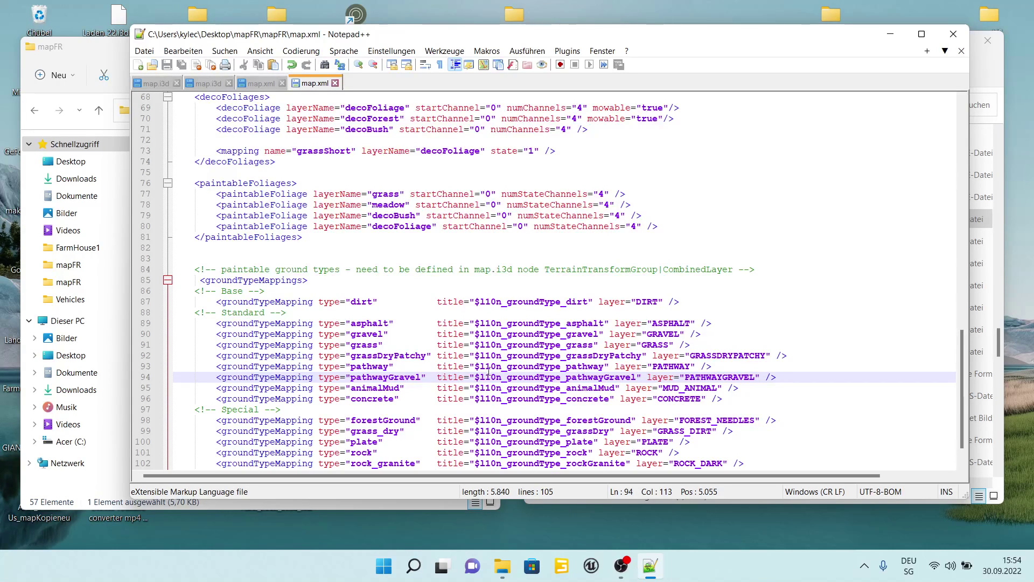
{"action": "left_click_drag", "start_coordinate": [206, 370], "coordinate": [712, 366]}
{"action": "key", "text": "ctrl+c"}
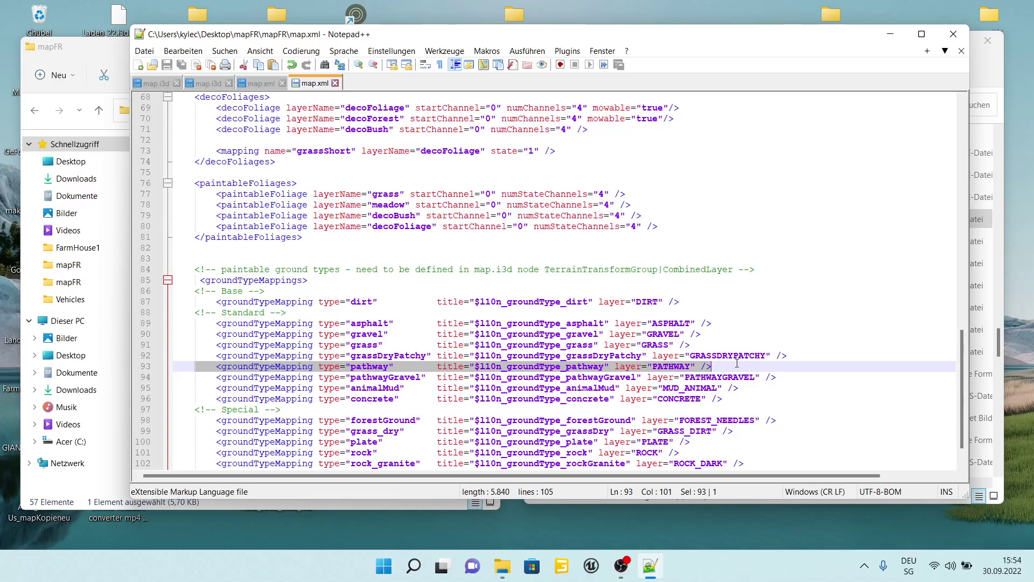
{"action": "right_click", "coordinate": [626, 368]}
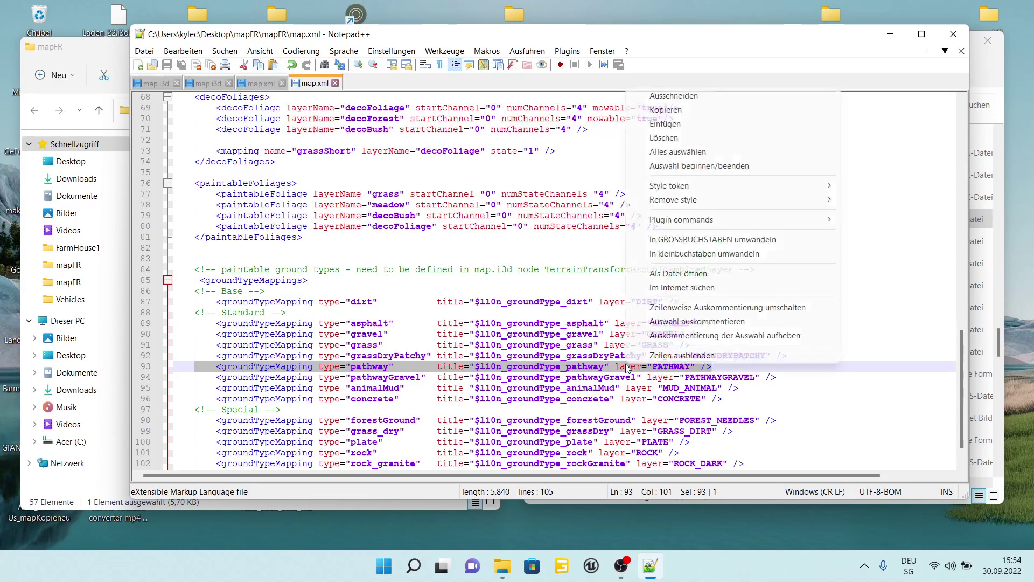
{"action": "left_click", "coordinate": [706, 111]}
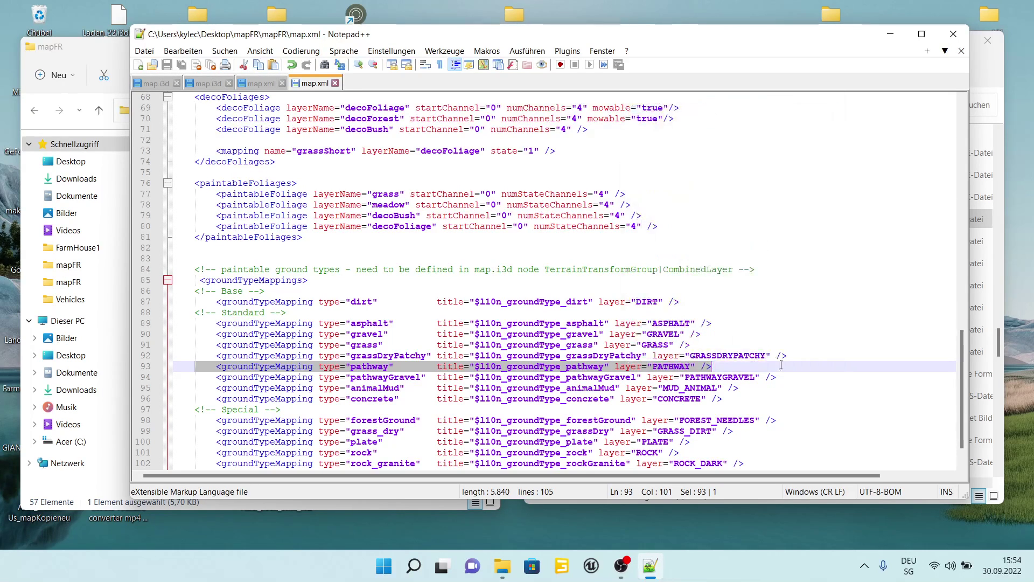
{"action": "left_click", "coordinate": [749, 399]}
{"action": "key", "text": "Return"}
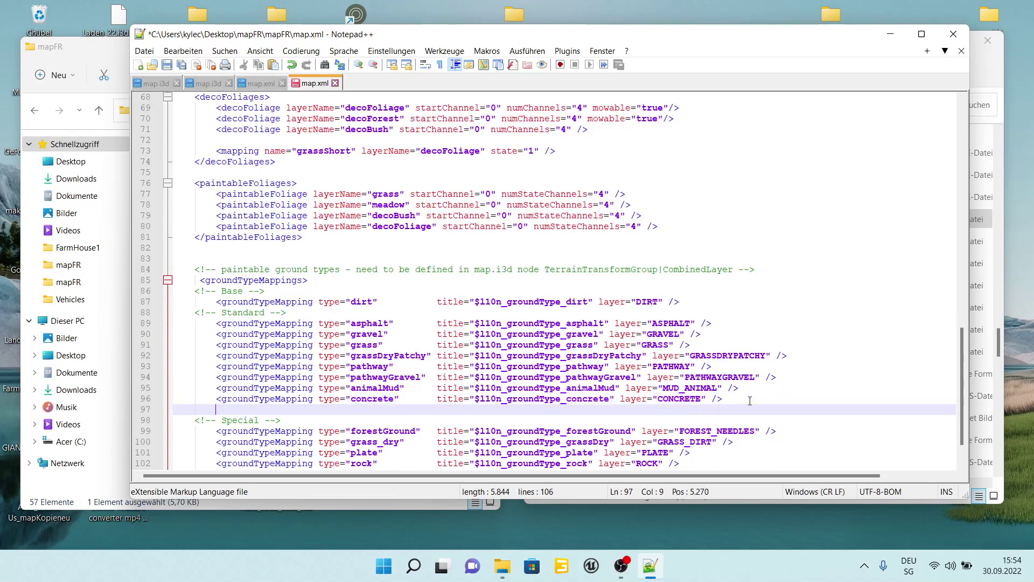
{"action": "right_click", "coordinate": [215, 407]}
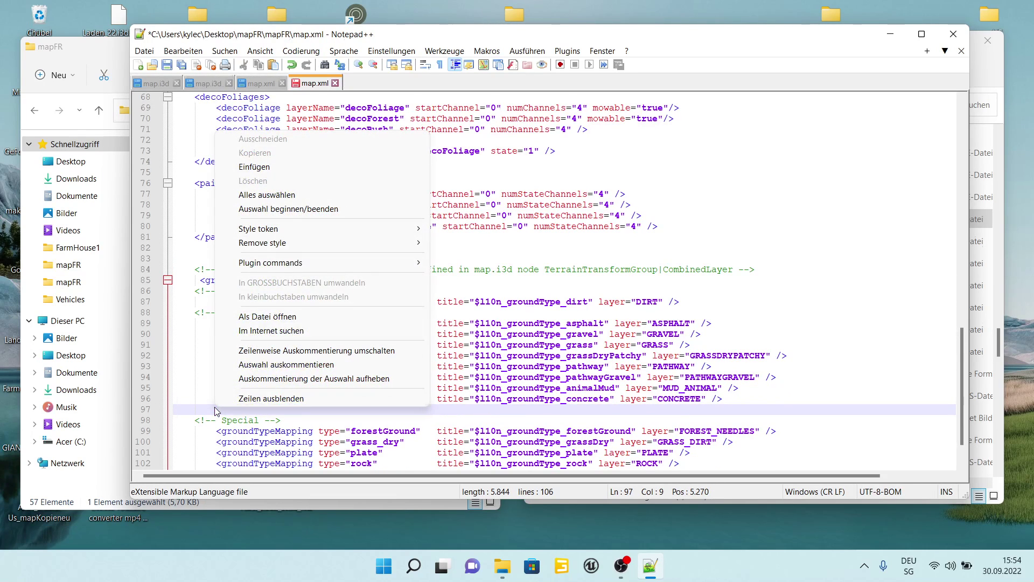
{"action": "left_click", "coordinate": [260, 167]}
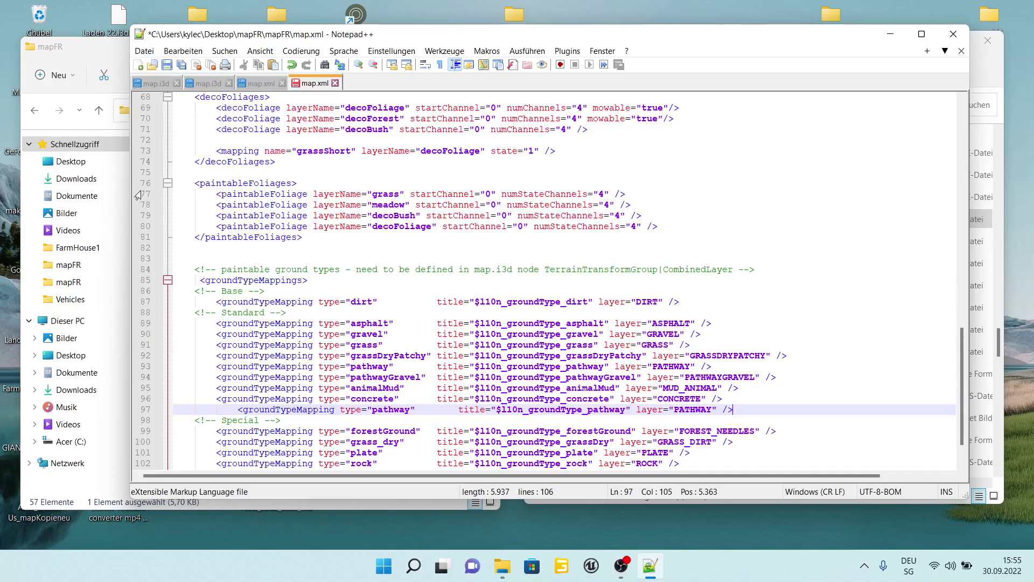
Step: Compare the CombinedLayer names in mapFR's map.i3d, such as GRASS_DIRT, with the layer and title values of the pathway mappings in map.xml
{"action": "left_click", "coordinate": [208, 85]}
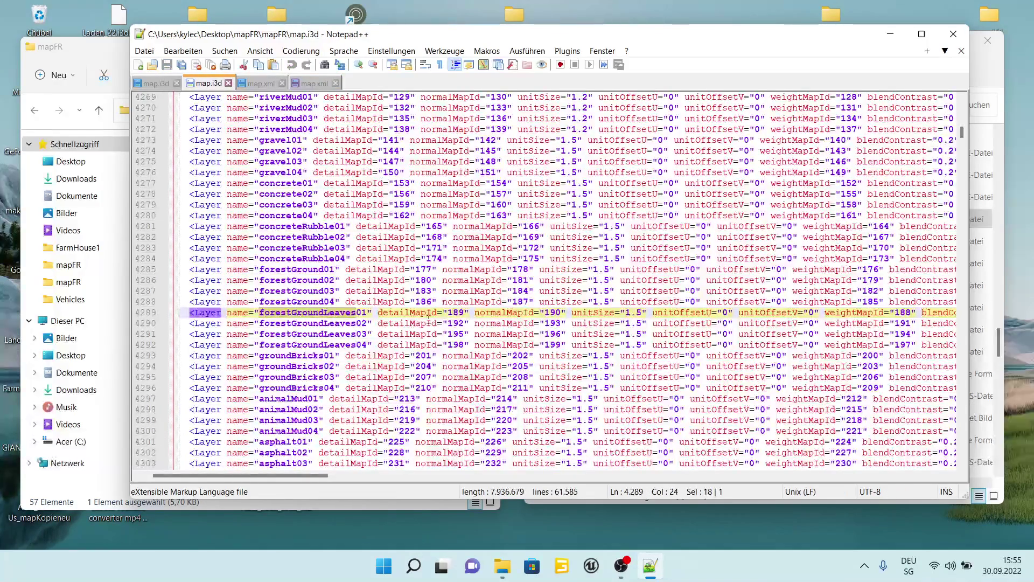
{"action": "scroll", "coordinate": [316, 360], "scroll_direction": "down", "scroll_amount": 16}
{"action": "scroll", "coordinate": [316, 360], "scroll_direction": "down", "scroll_amount": 3}
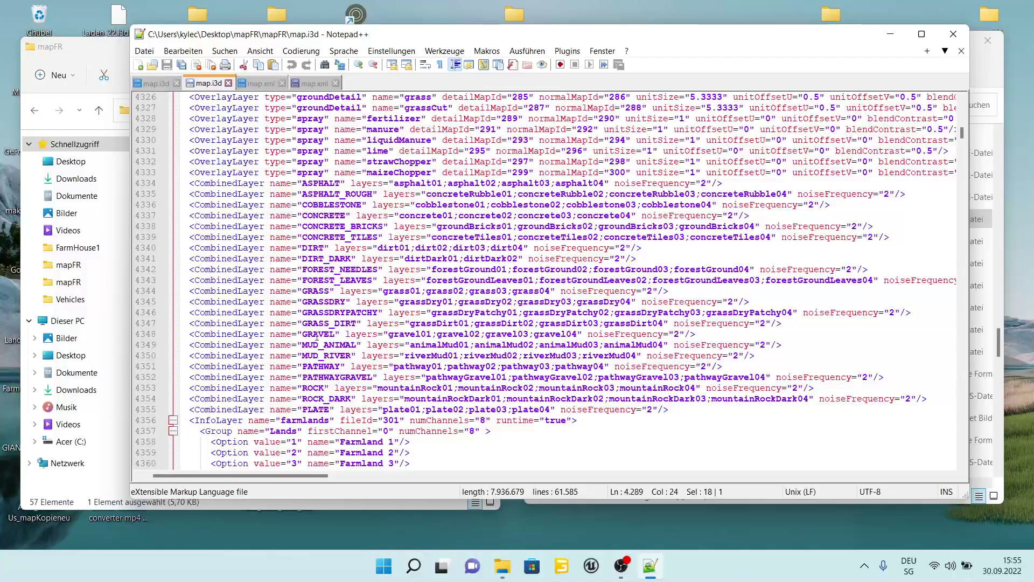
{"action": "left_click_drag", "start_coordinate": [303, 323], "coordinate": [357, 324]}
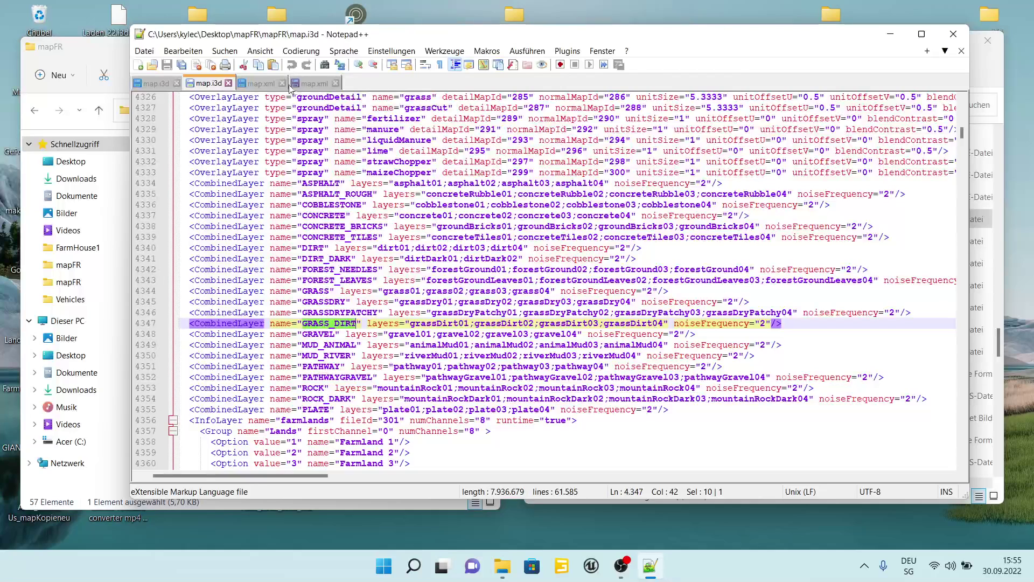
{"action": "left_click", "coordinate": [318, 84]}
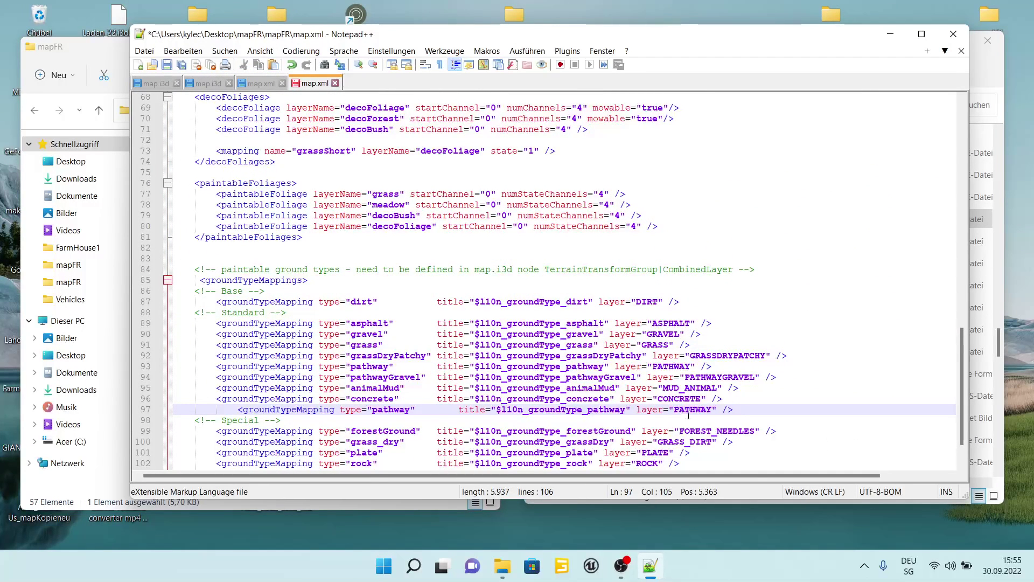
{"action": "left_click_drag", "start_coordinate": [678, 410], "coordinate": [710, 413]}
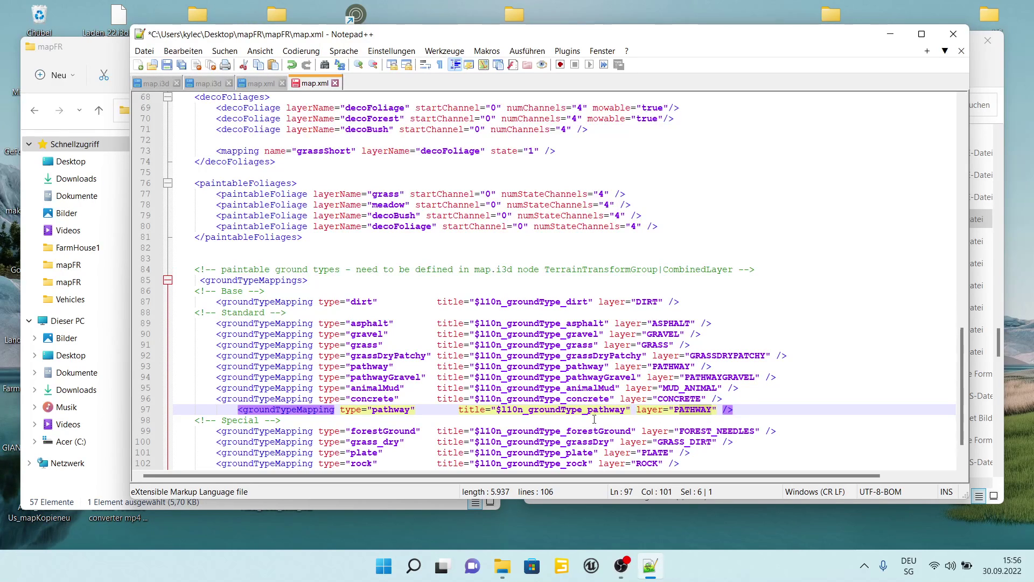
{"action": "left_click_drag", "start_coordinate": [590, 412], "coordinate": [622, 412]}
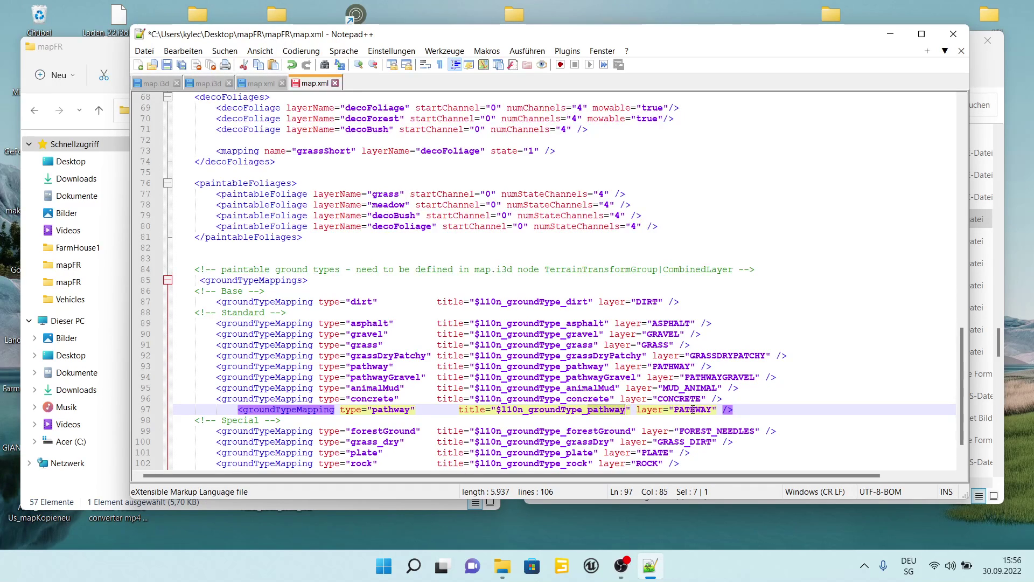
{"action": "left_click_drag", "start_coordinate": [566, 377], "coordinate": [635, 376]}
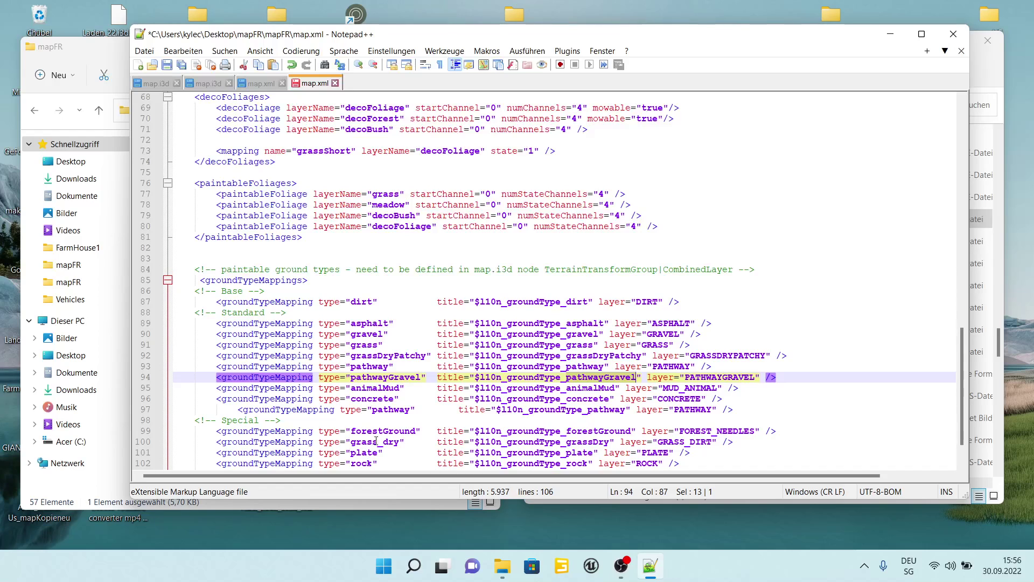
Step: Undo the pasted duplicate pathway mapping below the concrete line
{"action": "left_click", "coordinate": [179, 52]}
{"action": "left_click", "coordinate": [186, 68]}
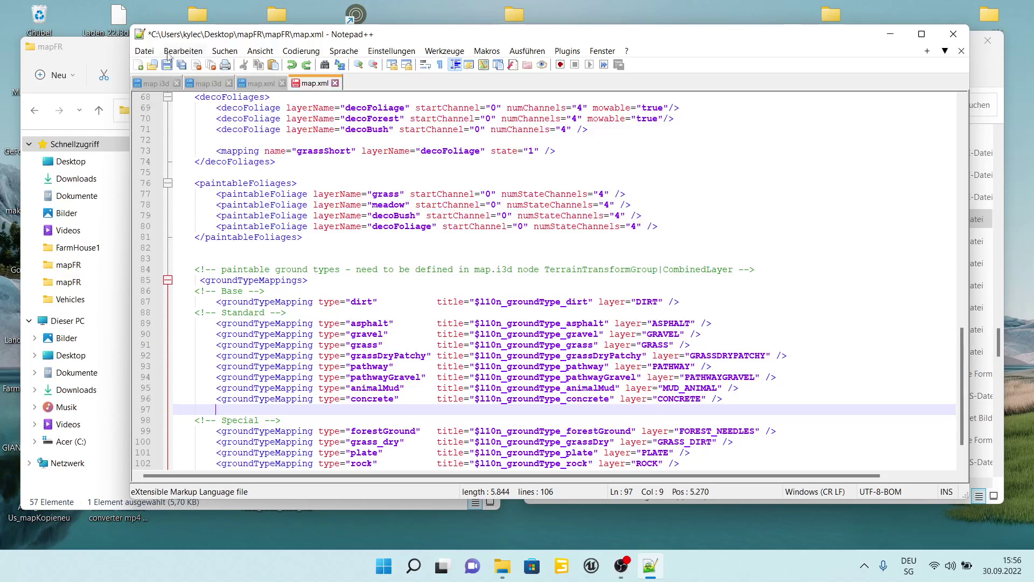
Step: Save mapFR's map.xml and close Notepad++
{"action": "left_click", "coordinate": [167, 66]}
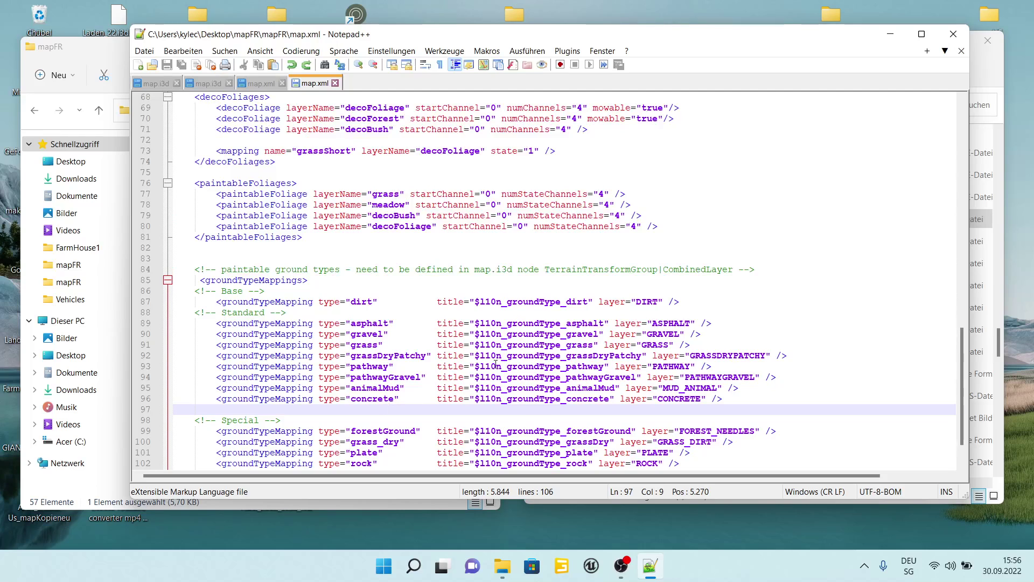
{"action": "left_click", "coordinate": [951, 36]}
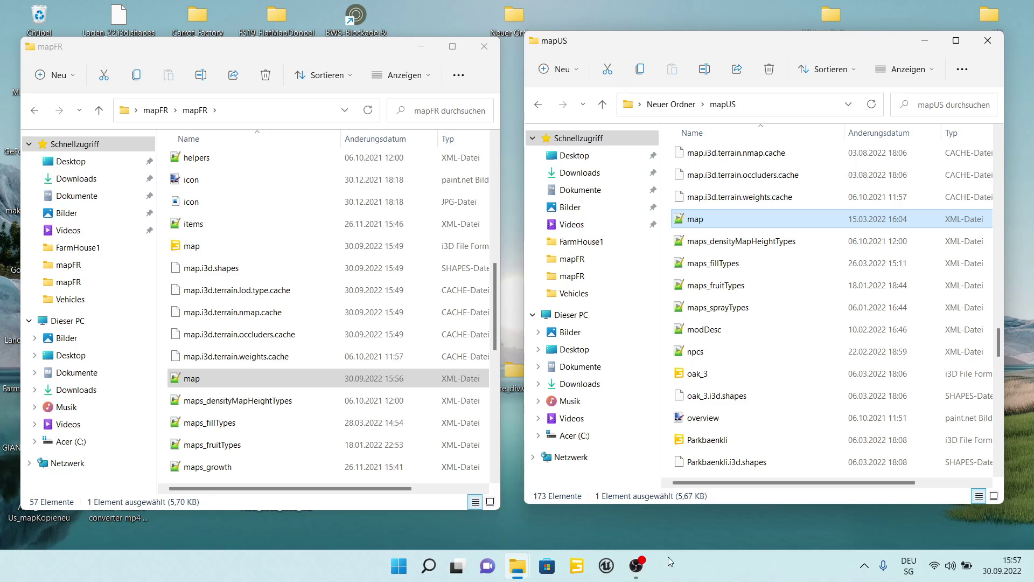
{"action": "mouse_move", "coordinate": [644, 568]}
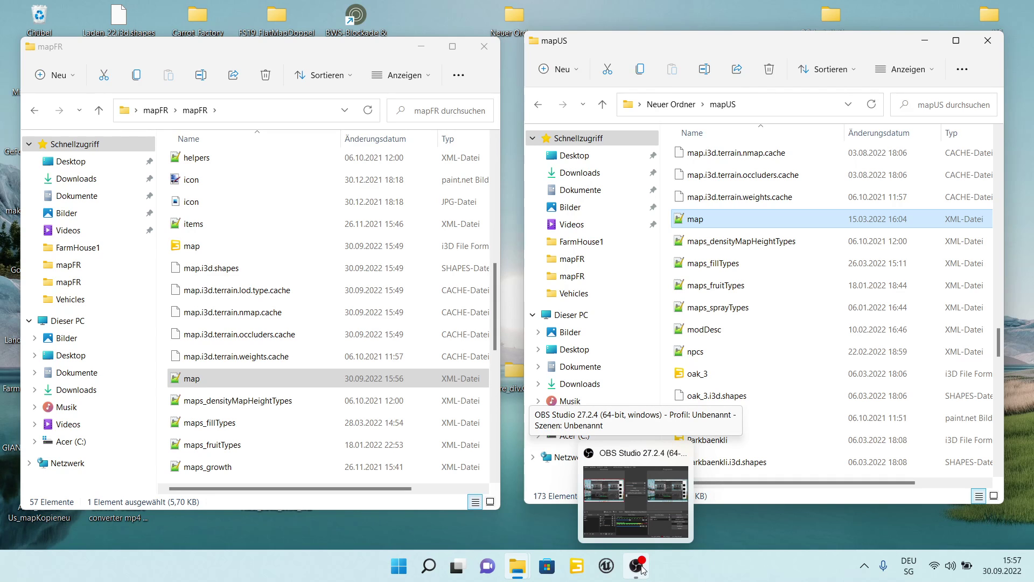